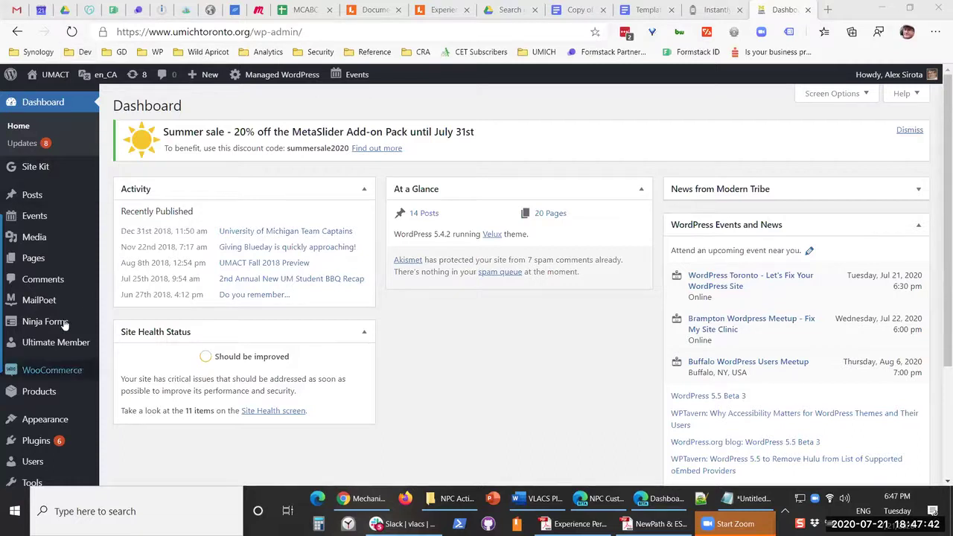
- Open the WooCommerce product settings and examine the add-to-cart behaviour options
mouse_move(65, 369)
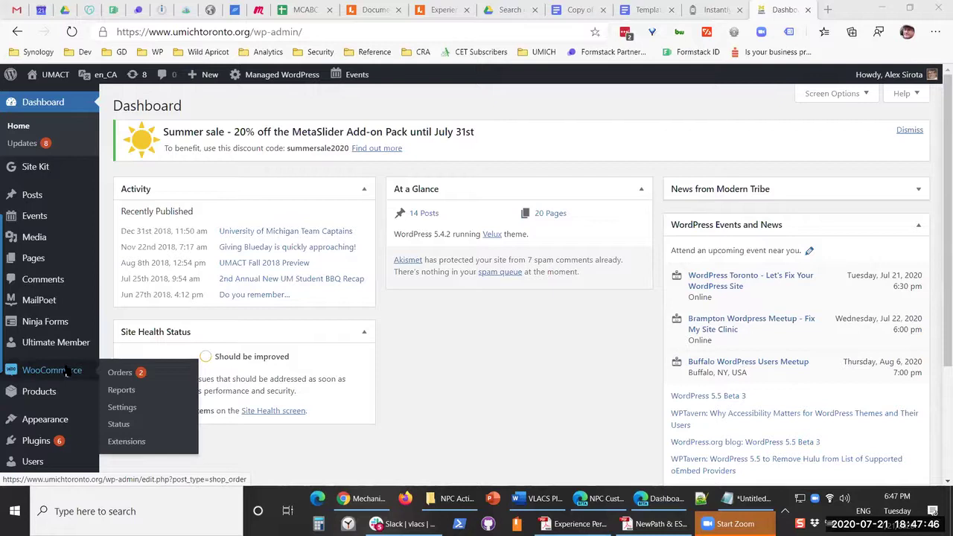
click(122, 409)
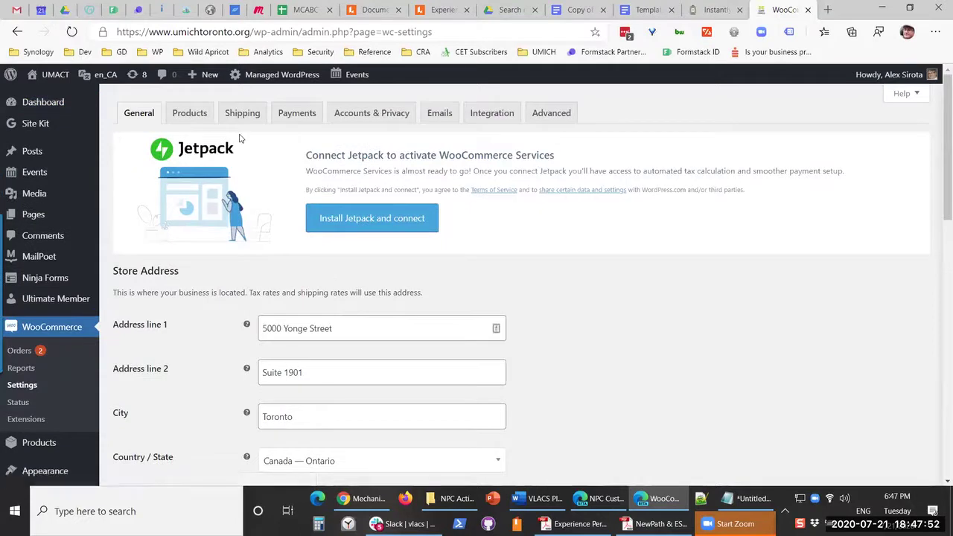
click(182, 113)
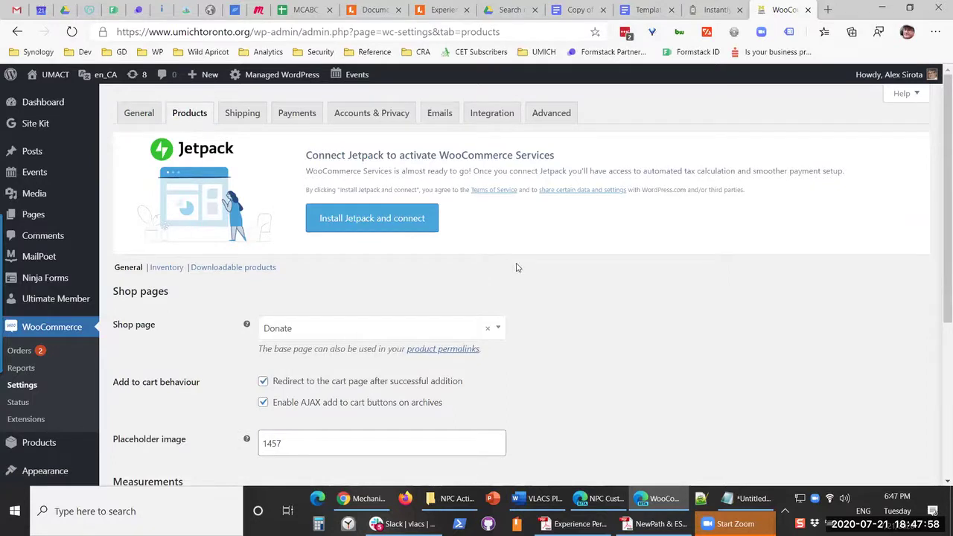
scroll(518, 267, down, 1)
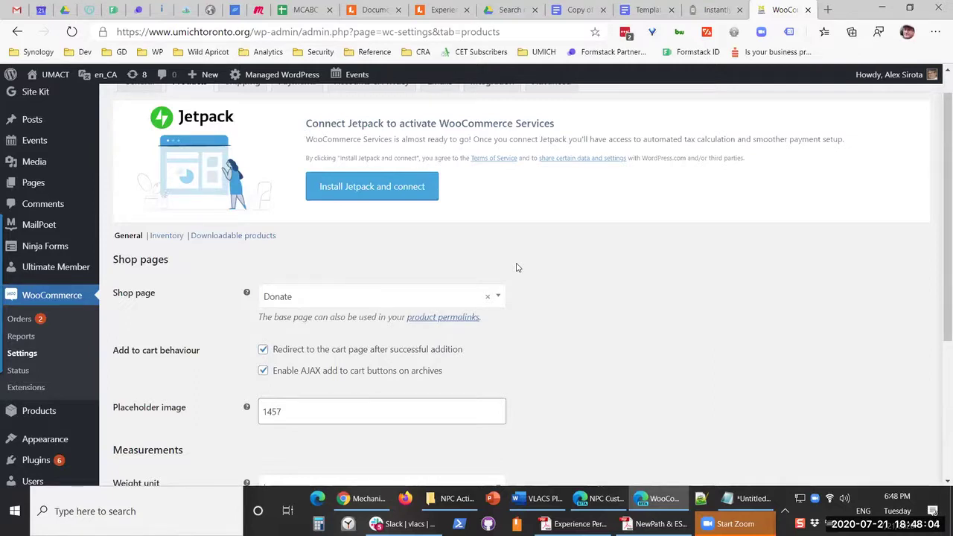
scroll(446, 282, down, 2)
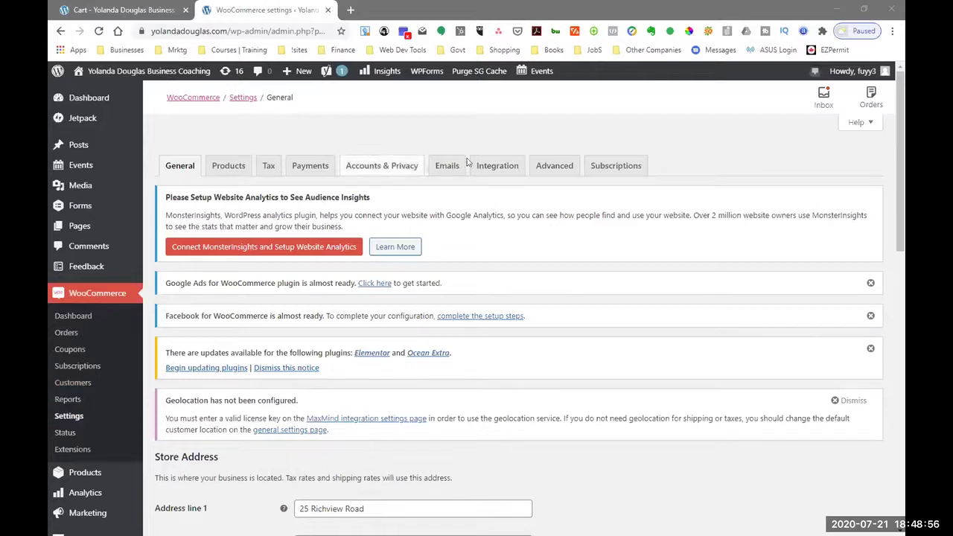
- In the WooCommerce product settings, enable redirecting to the cart page after successful addition and save the changes
click(227, 166)
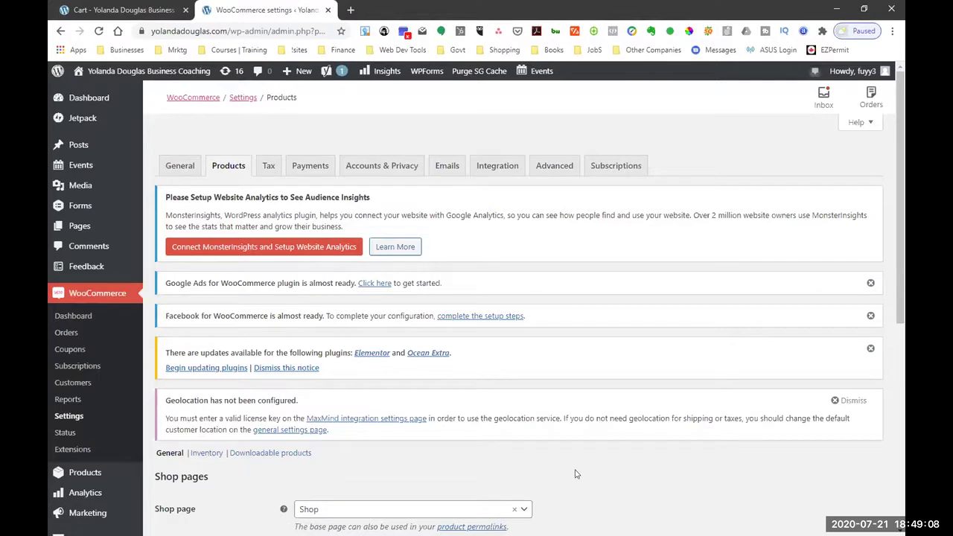
scroll(367, 433, down, 2)
scroll(367, 433, down, 4)
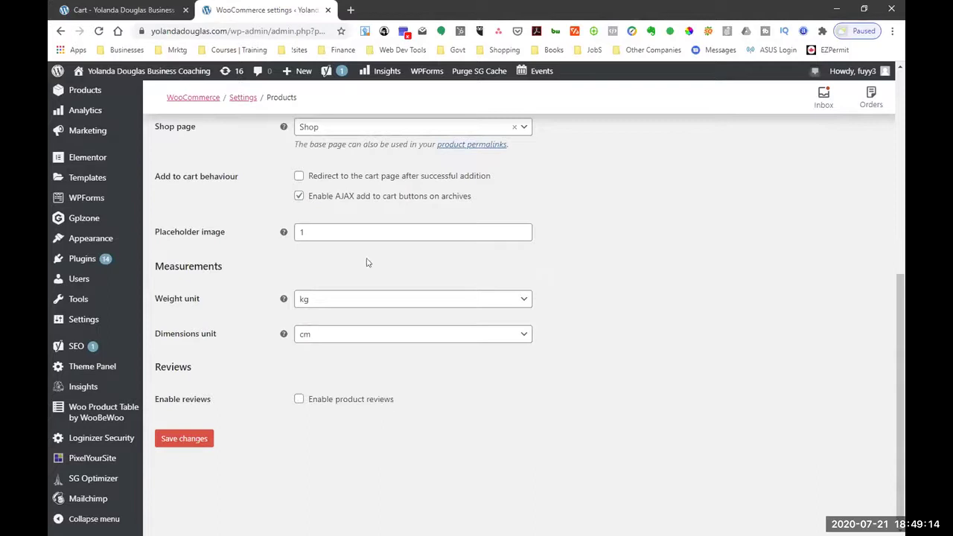
click(298, 176)
click(158, 440)
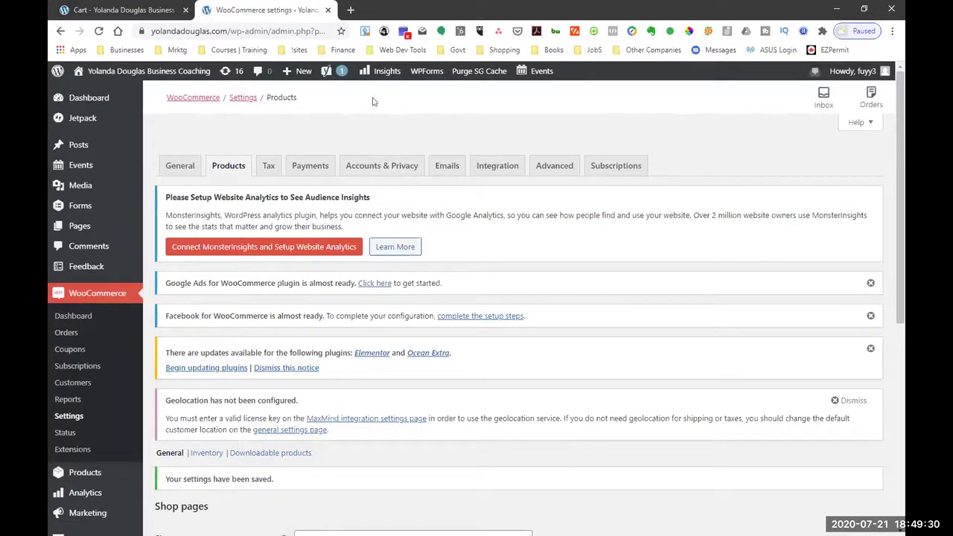
- Switch to the storefront's cart page and load the site's home page by removing the cart path from the address
click(123, 9)
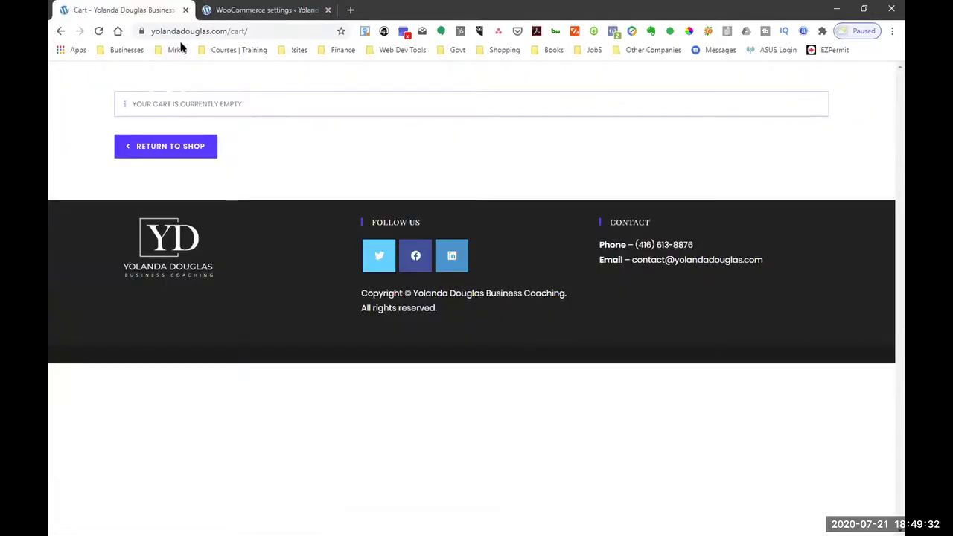
click(210, 31)
click(273, 31)
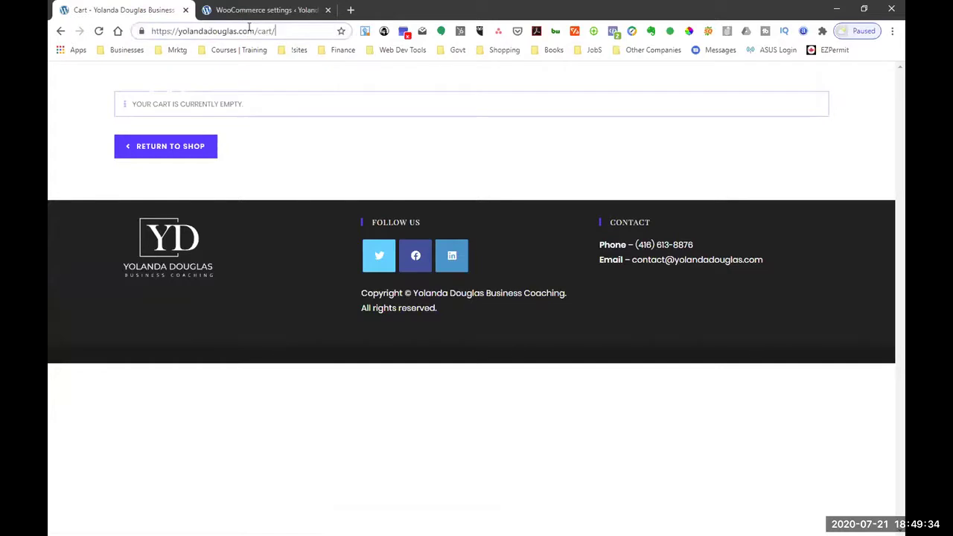
key(BackSpace)
key(BackSpace)
key(BackSpace)
key(BackSpace)
key(BackSpace)
key(BackSpace)
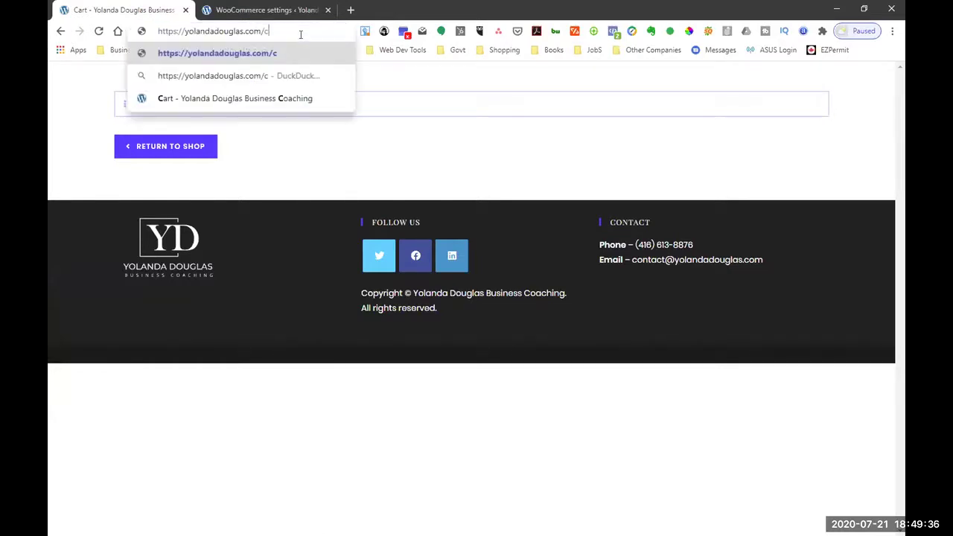
key(Return)
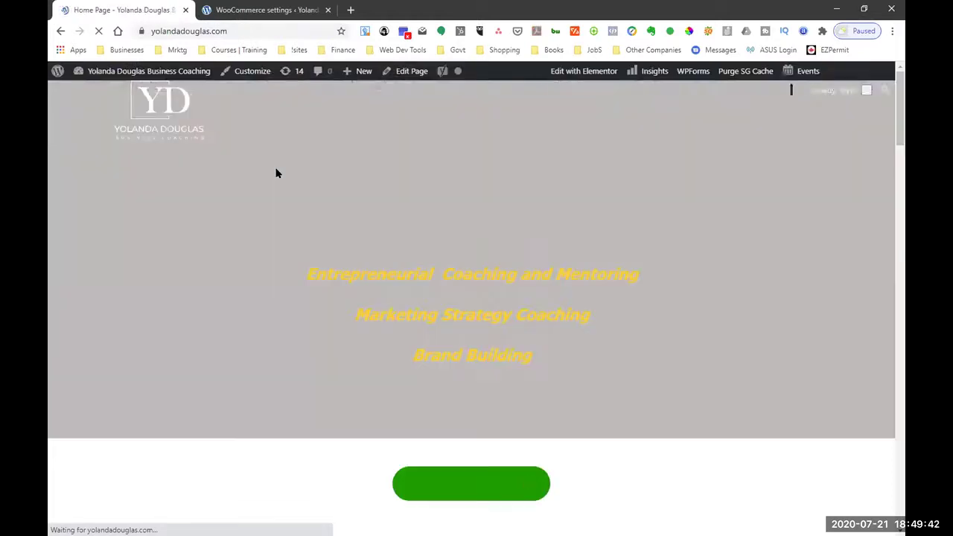
- Find the Launch Package on the home page and add it to the cart
scroll(404, 320, down, 2)
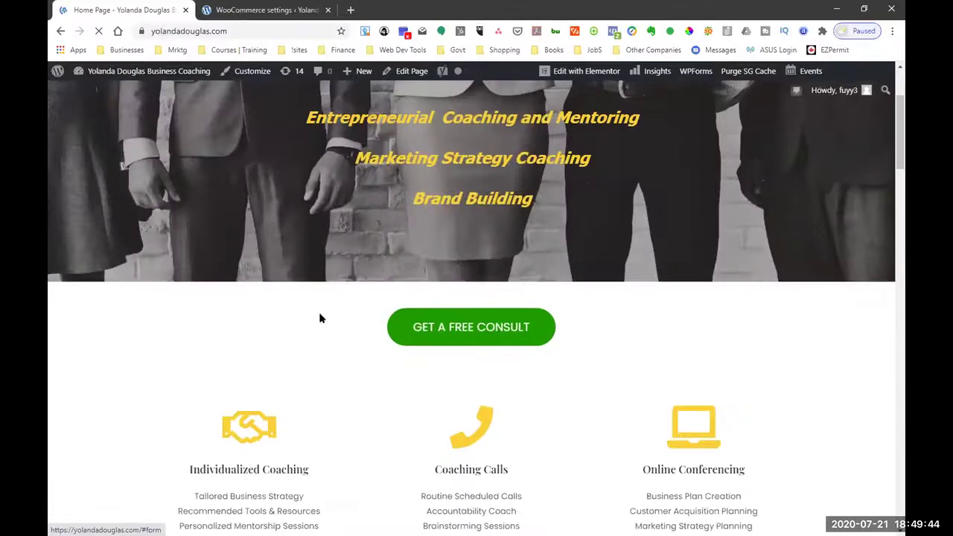
click(320, 318)
scroll(320, 320, up, 10)
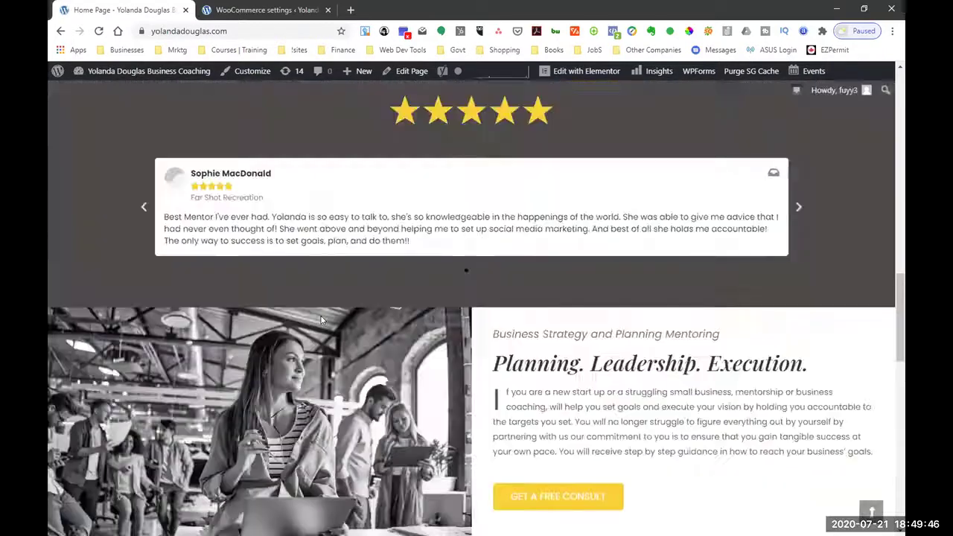
scroll(320, 315, down, 8)
click(244, 458)
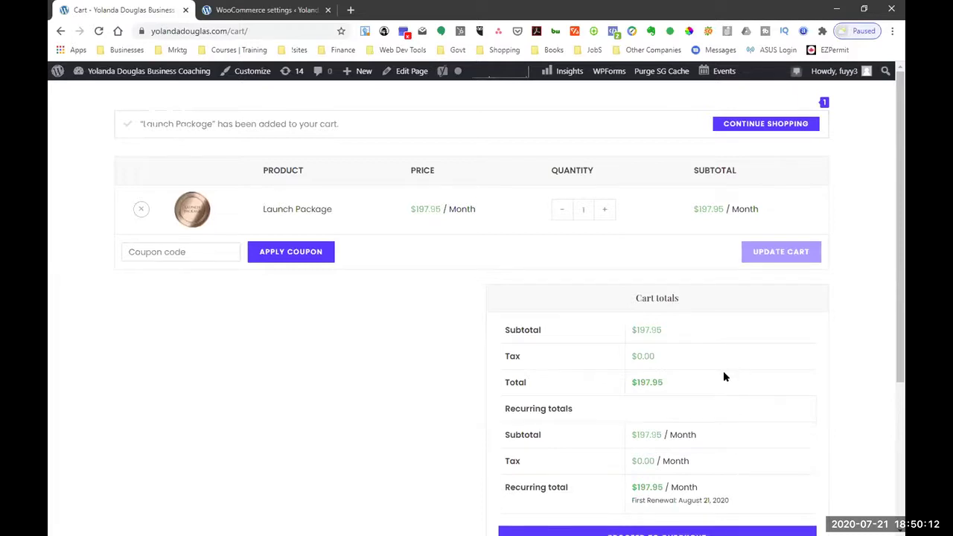
- Proceed from the cart to checkout with the Launch Package and look over the checkout page
scroll(725, 376, down, 3)
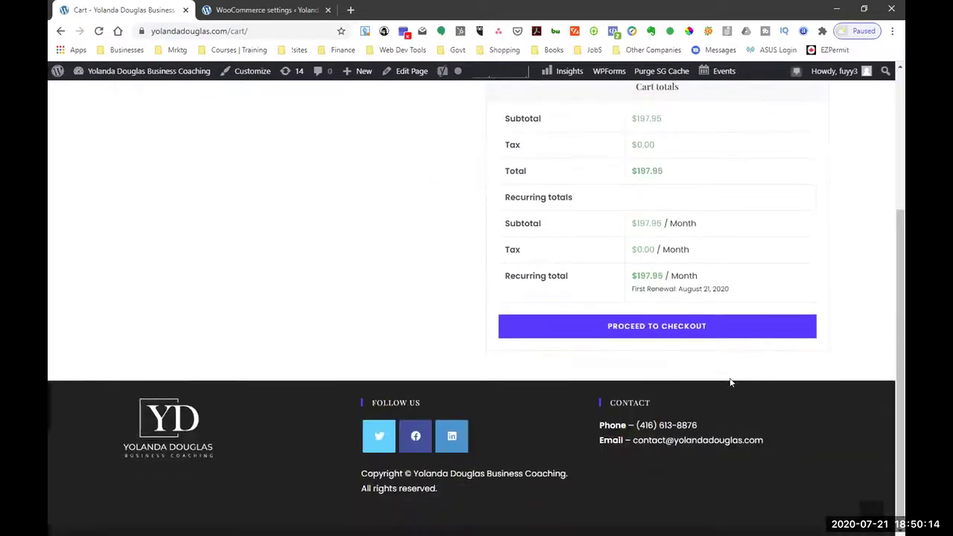
scroll(725, 383, up, 1)
click(702, 386)
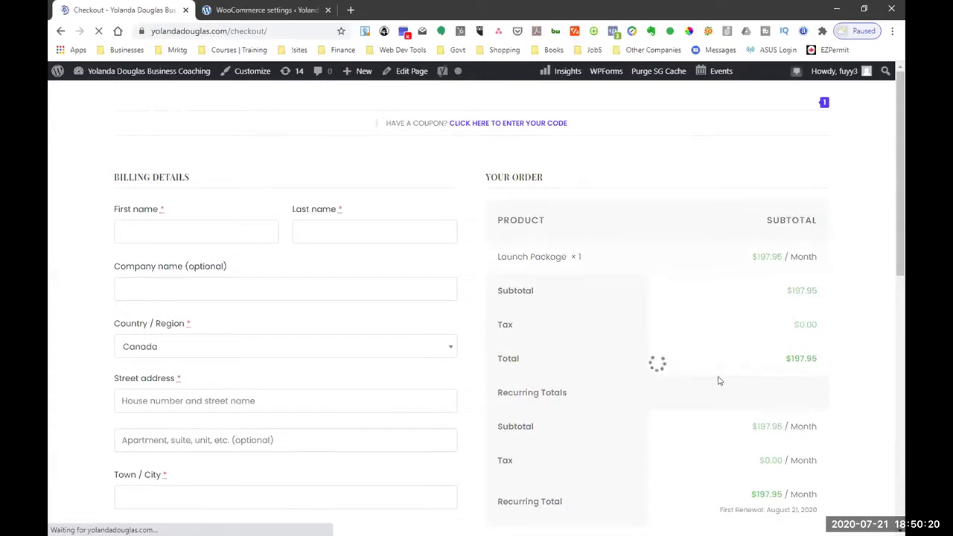
scroll(696, 370, down, 7)
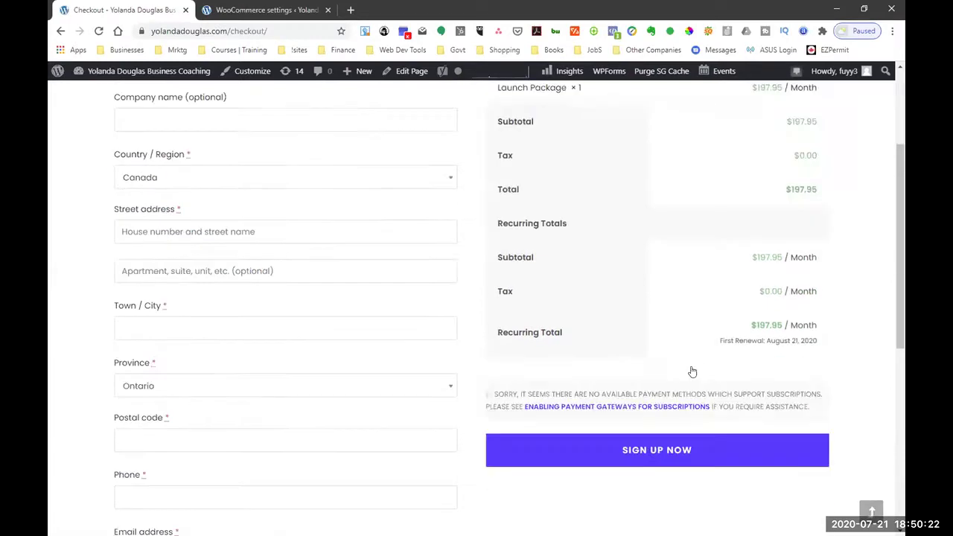
scroll(691, 370, up, 7)
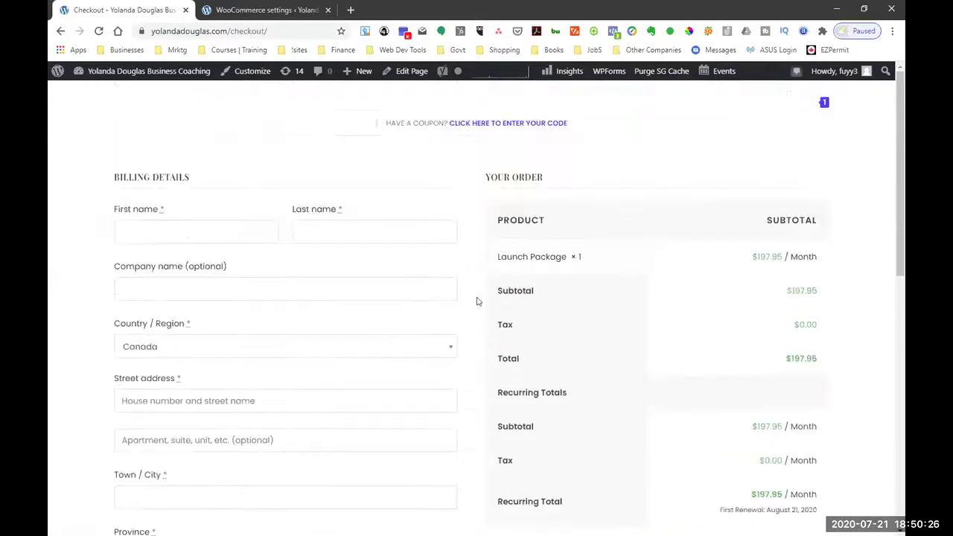
- Return to the WooCommerce product settings and check the saved add-to-cart behaviour options
click(256, 11)
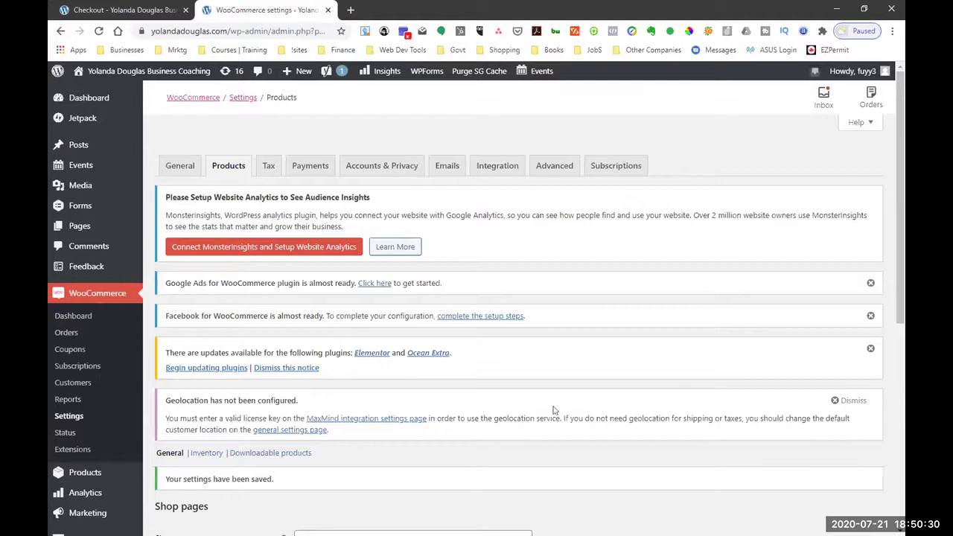
scroll(553, 410, down, 4)
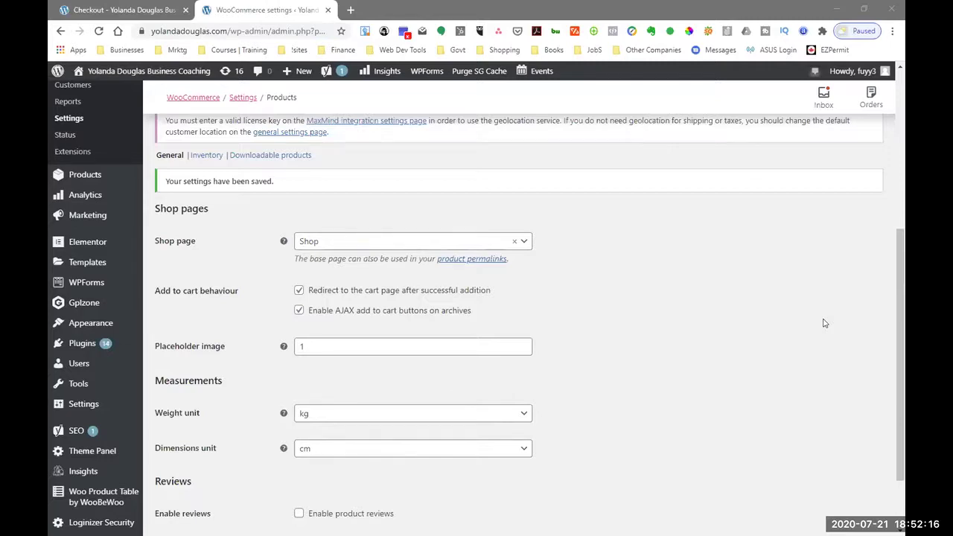
- Examine the Launch Package checkout page, including the billing fields, order summary, payment notice and order notes
click(141, 9)
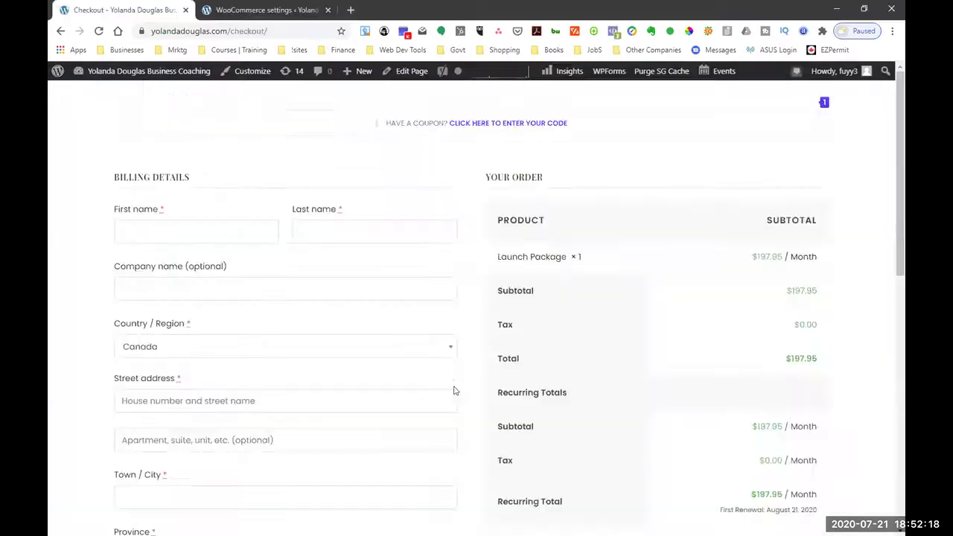
scroll(454, 390, down, 3)
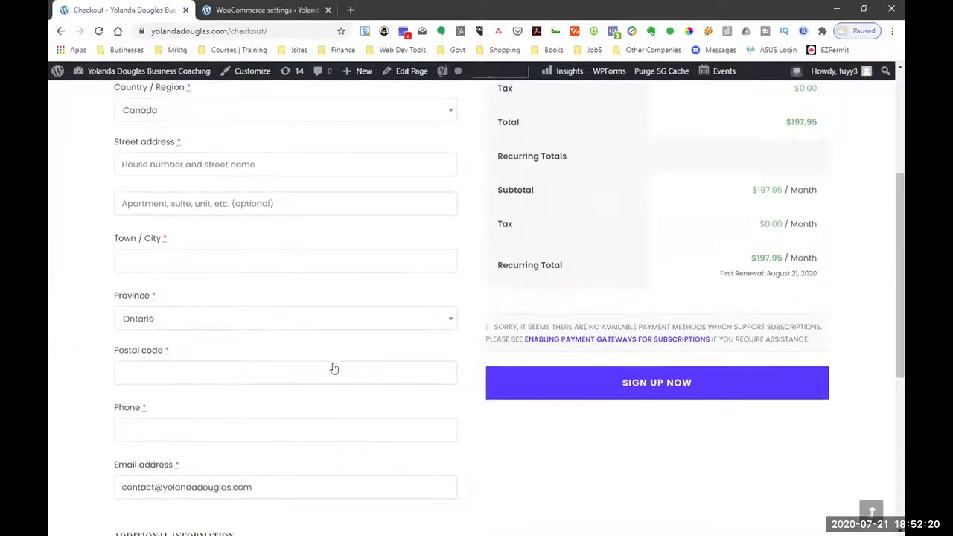
scroll(334, 365, up, 2)
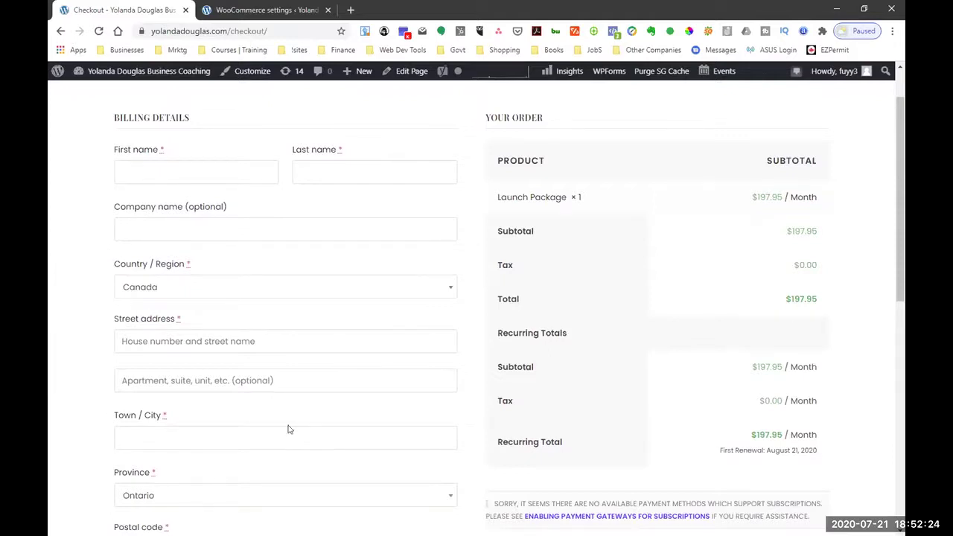
scroll(289, 430, down, 4)
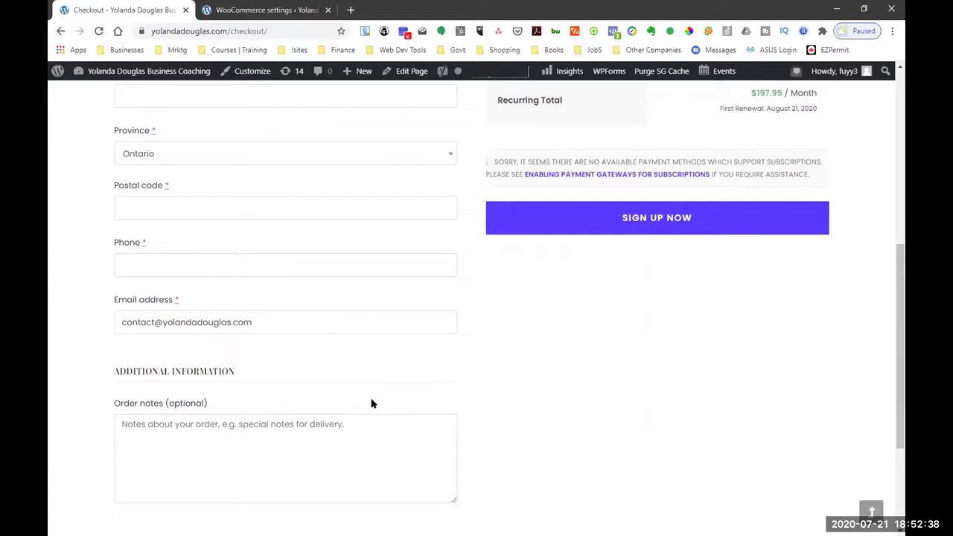
scroll(371, 402, up, 2)
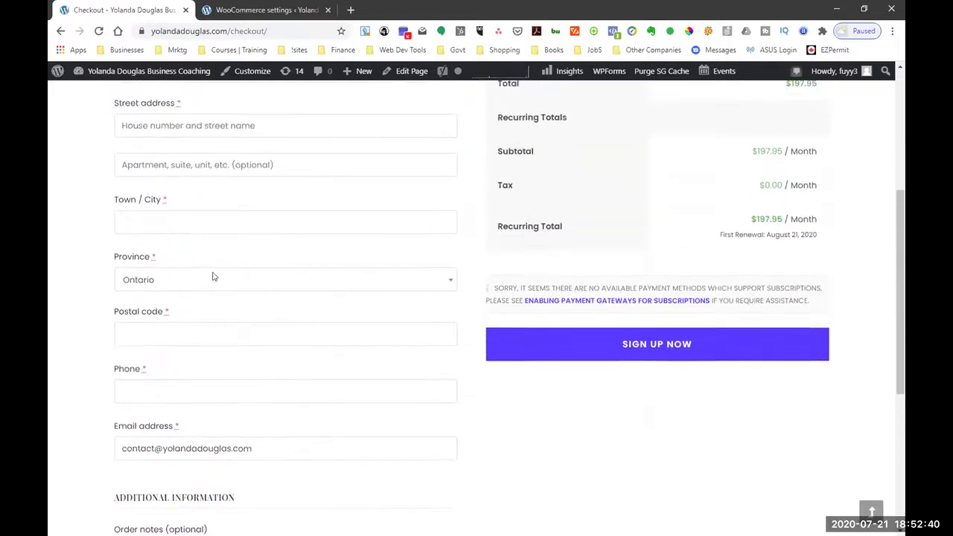
scroll(212, 276, up, 4)
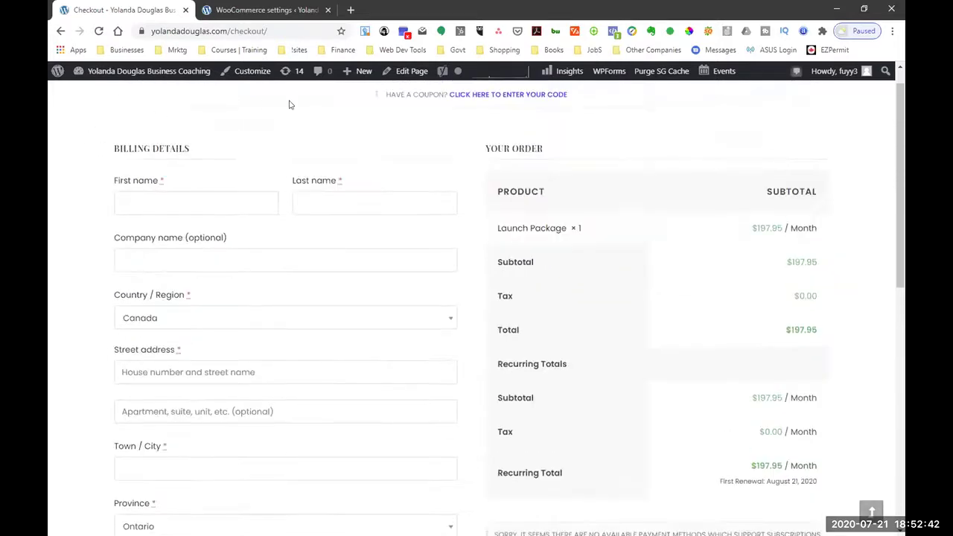
scroll(315, 464, down, 6)
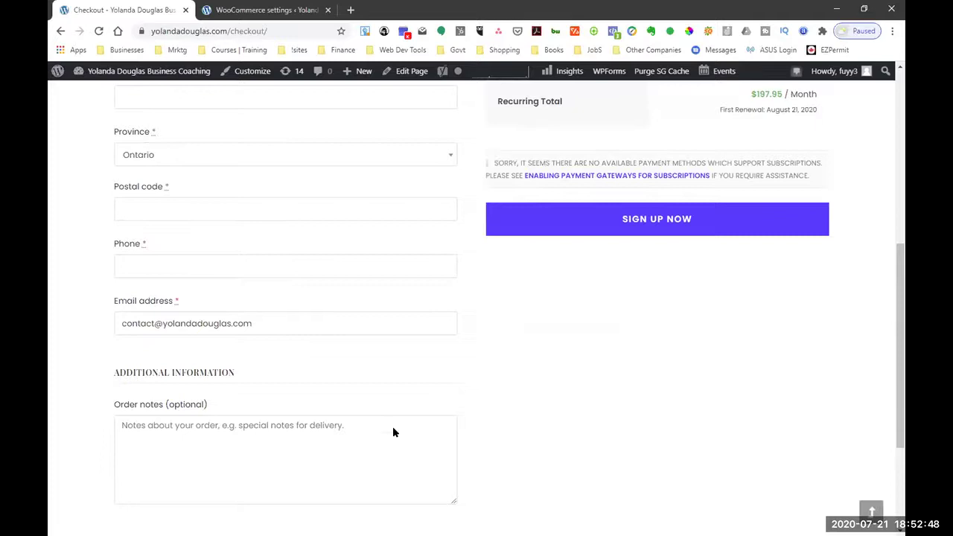
scroll(393, 431, up, 4)
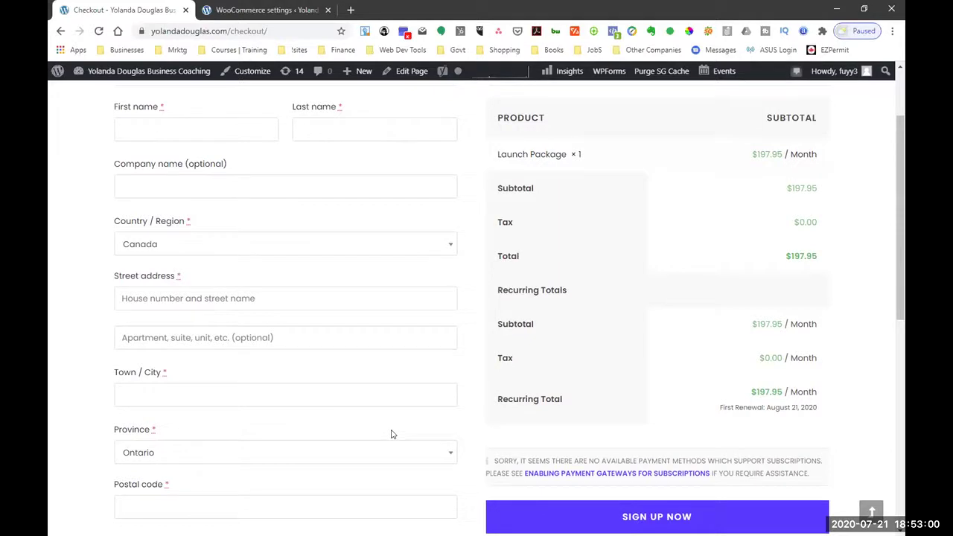
scroll(392, 434, up, 3)
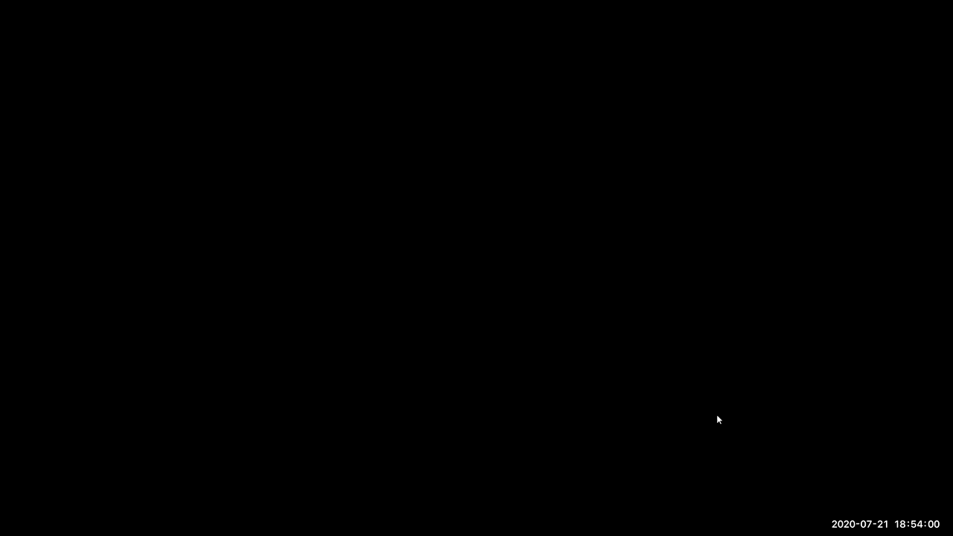
- Examine the T-shirt order's checkout page, covering the address fields, order summary, shipping choices and payment methods
scroll(476, 335, down, 7)
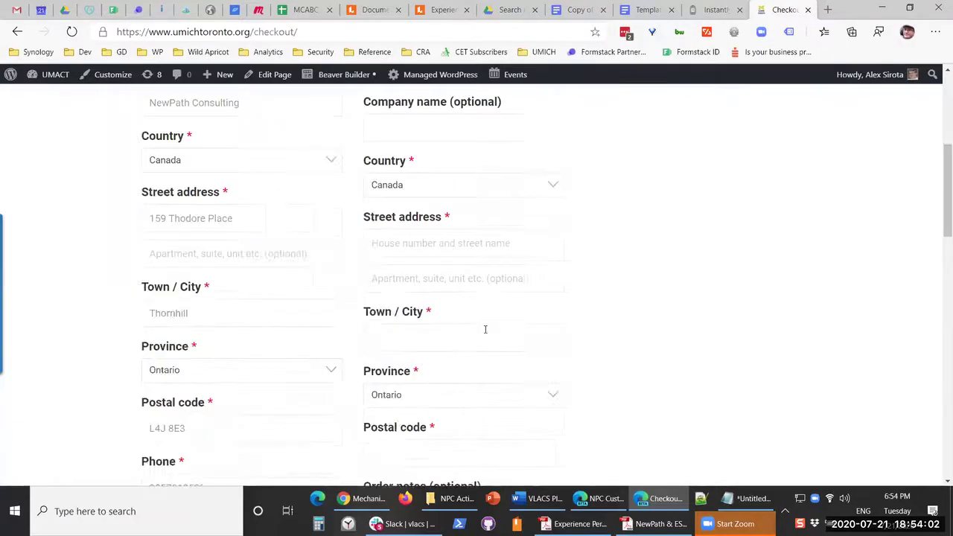
scroll(516, 320, down, 2)
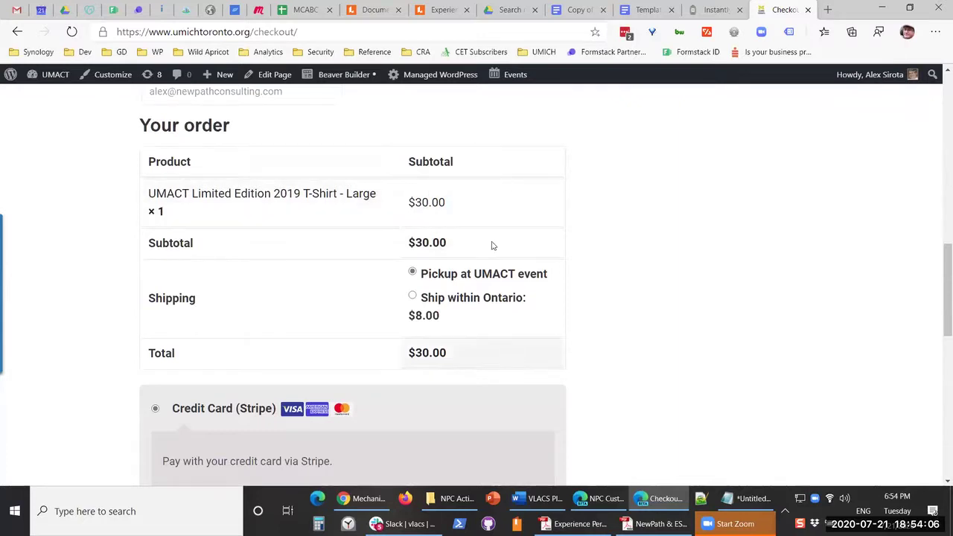
scroll(491, 245, down, 1)
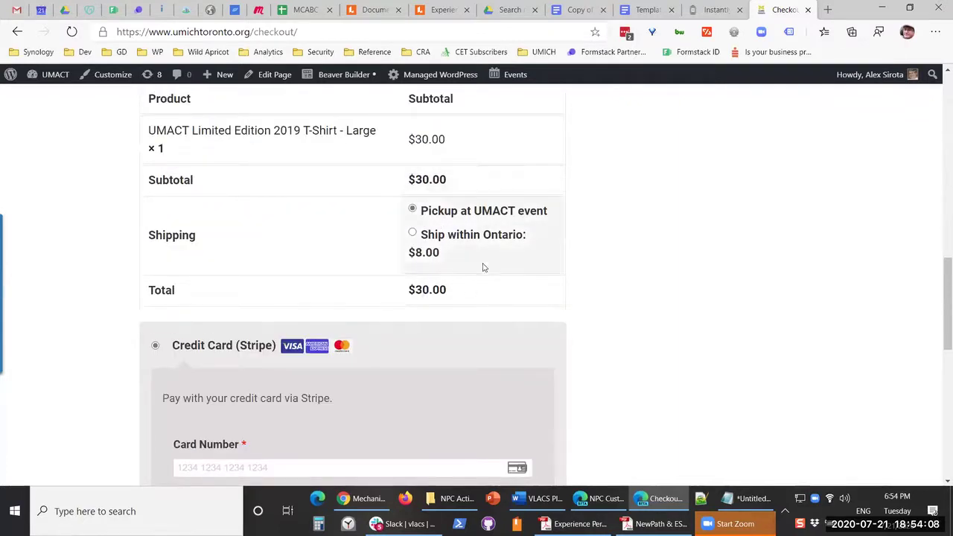
scroll(521, 238, down, 3)
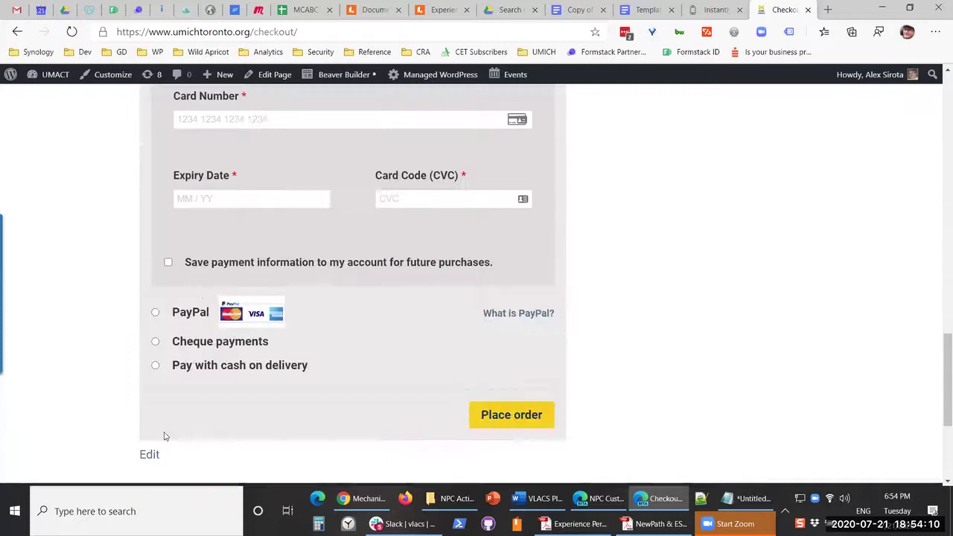
scroll(163, 433, down, 4)
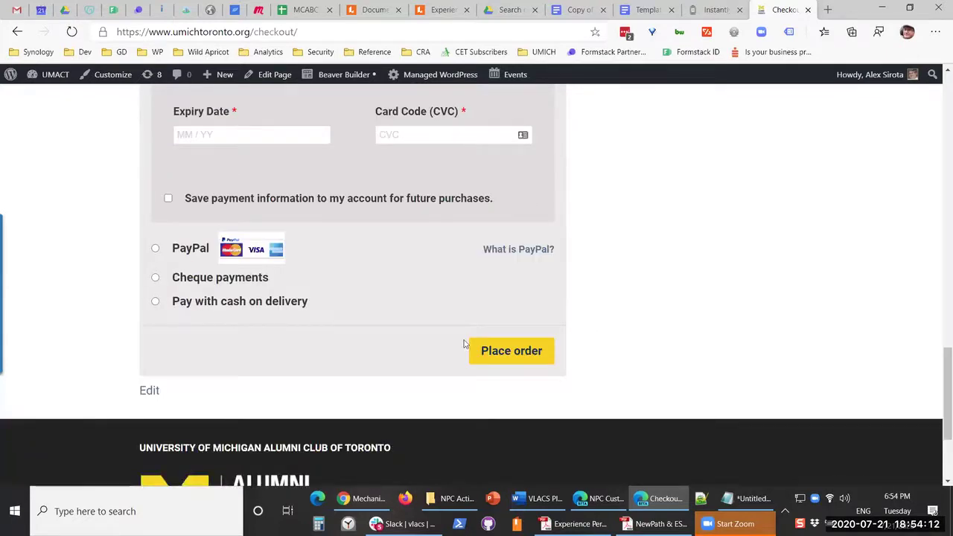
- Return to the site's home page and open the UMACT Limited Edition 2019 T-Shirt product page
scroll(638, 299, up, 20)
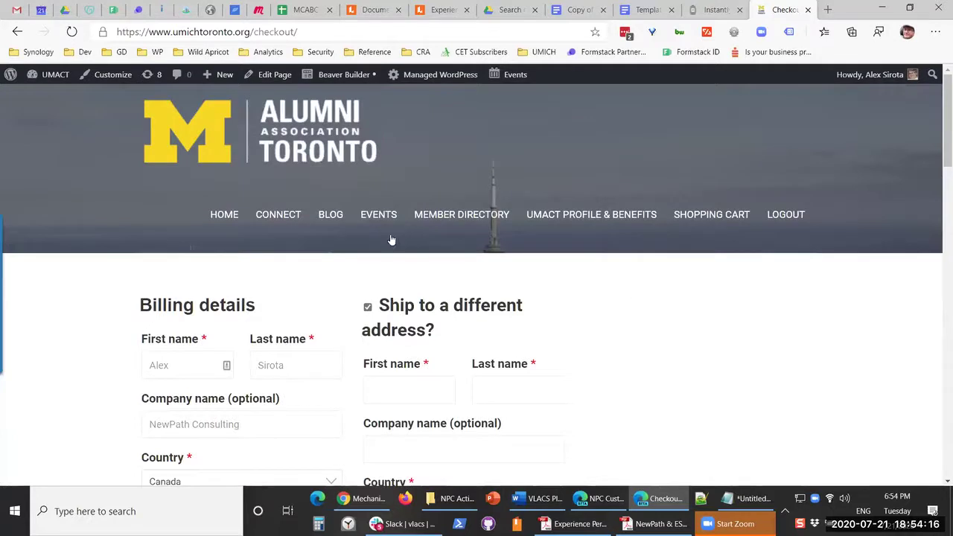
click(224, 215)
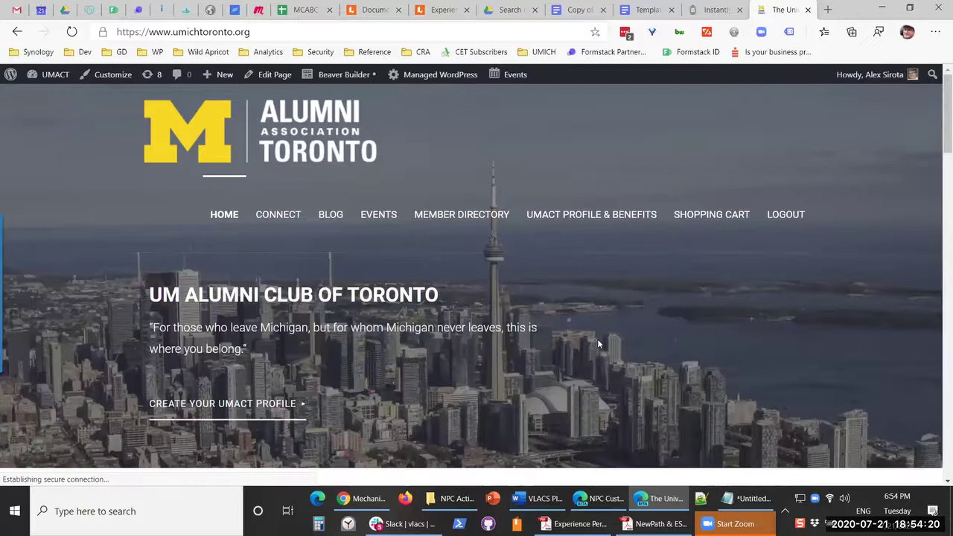
scroll(597, 341, down, 2)
scroll(597, 343, down, 3)
click(275, 223)
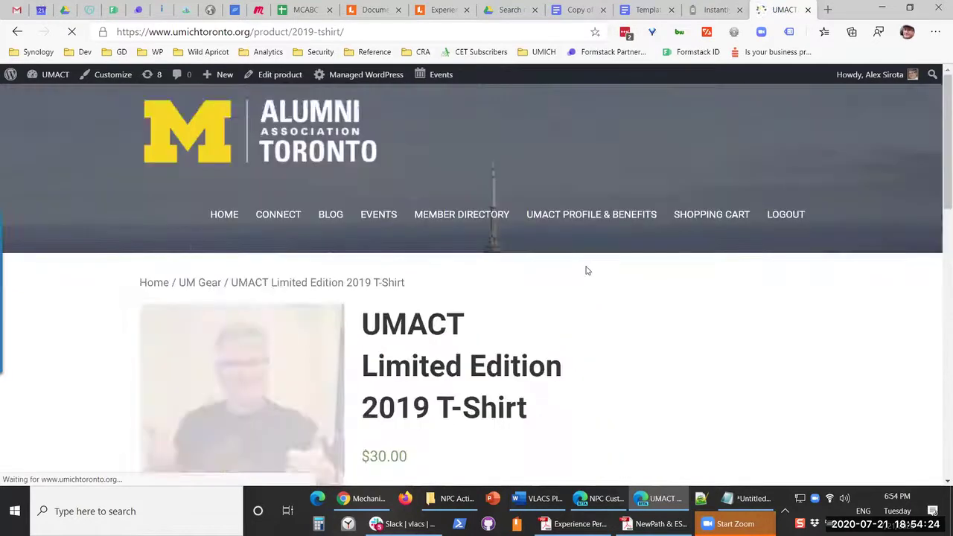
- Set the T-shirt quantity to 4 and add it to the cart
scroll(573, 296, down, 4)
scroll(521, 313, down, 1)
click(387, 324)
click(387, 324)
click(387, 324)
click(440, 329)
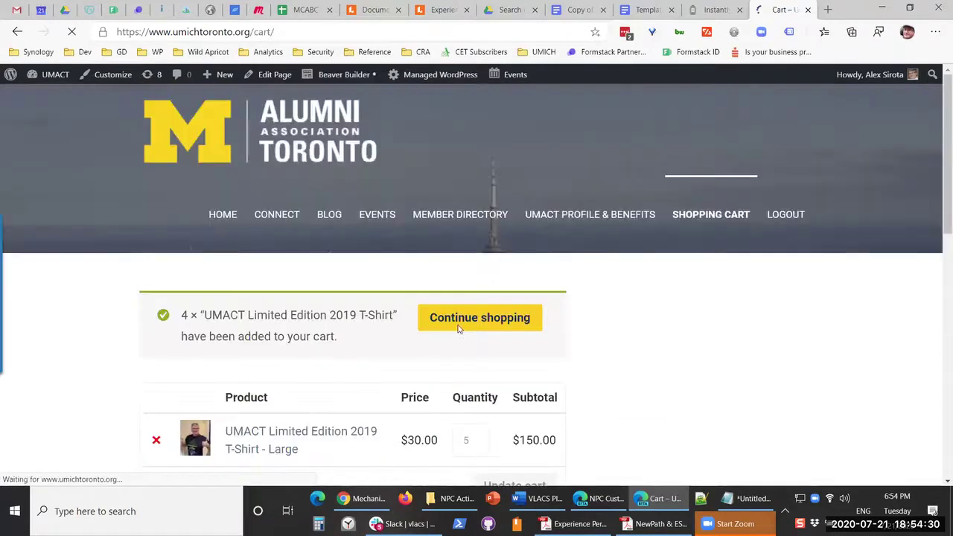
- Review the shopping cart page, covering the T-shirt line, cart totals, shipping choices and checkout option
scroll(601, 254, down, 2)
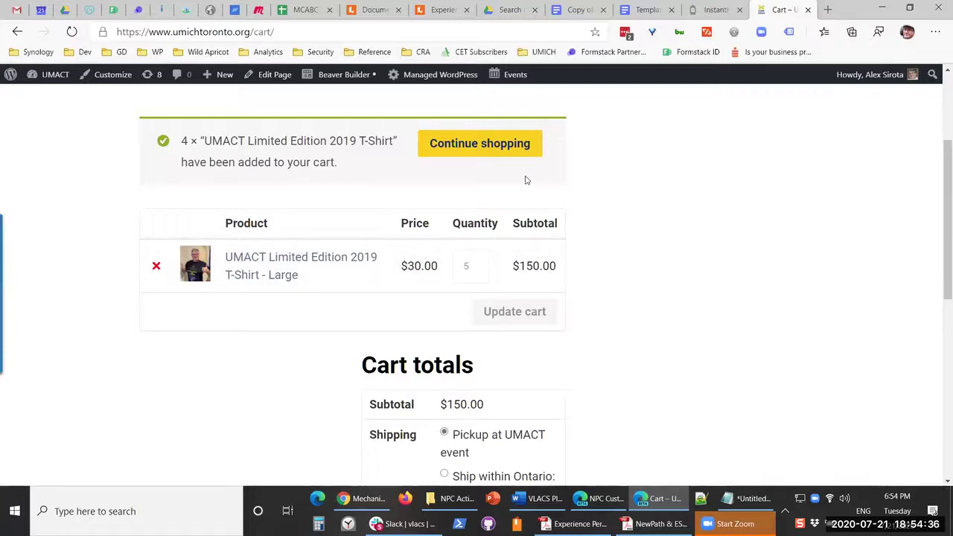
scroll(559, 281, down, 1)
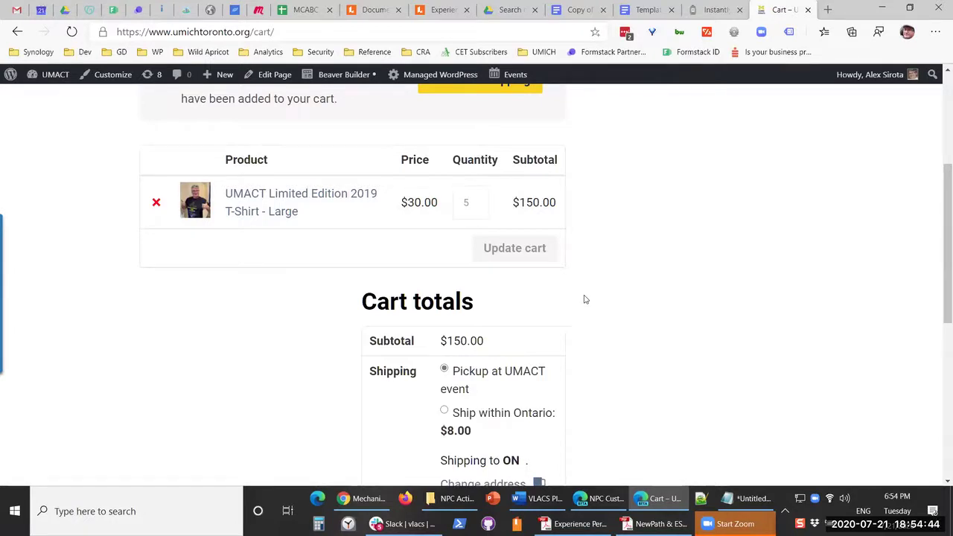
scroll(638, 298, up, 2)
scroll(638, 298, down, 6)
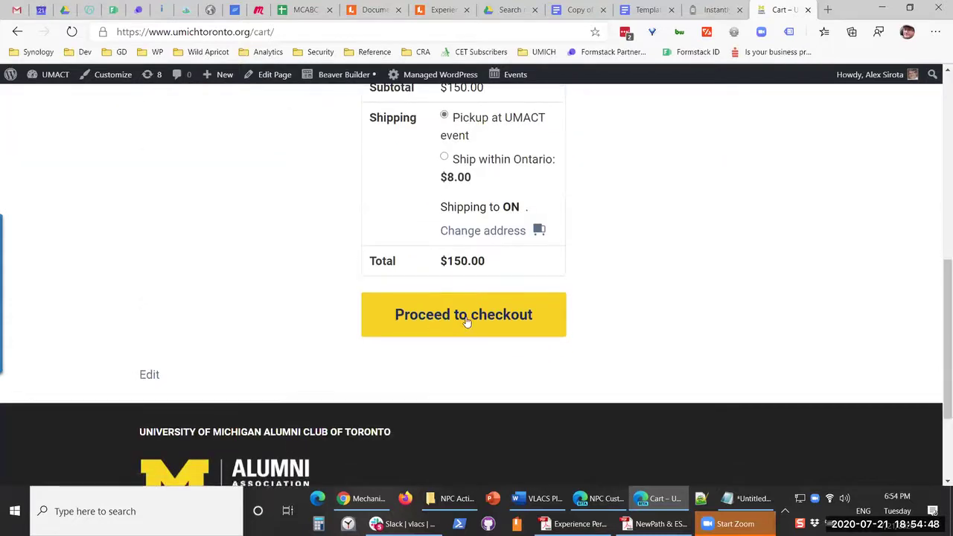
scroll(567, 230, up, 3)
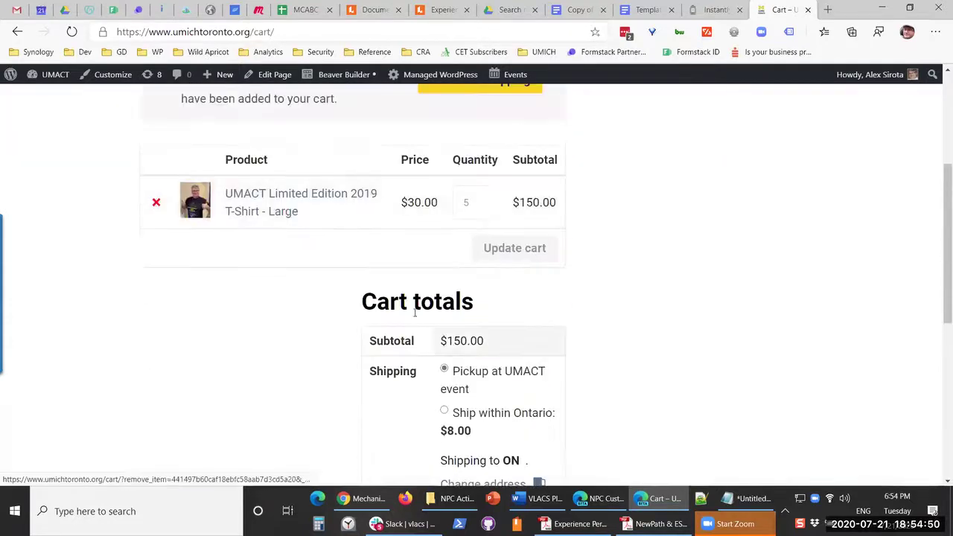
scroll(668, 254, down, 2)
scroll(667, 255, down, 2)
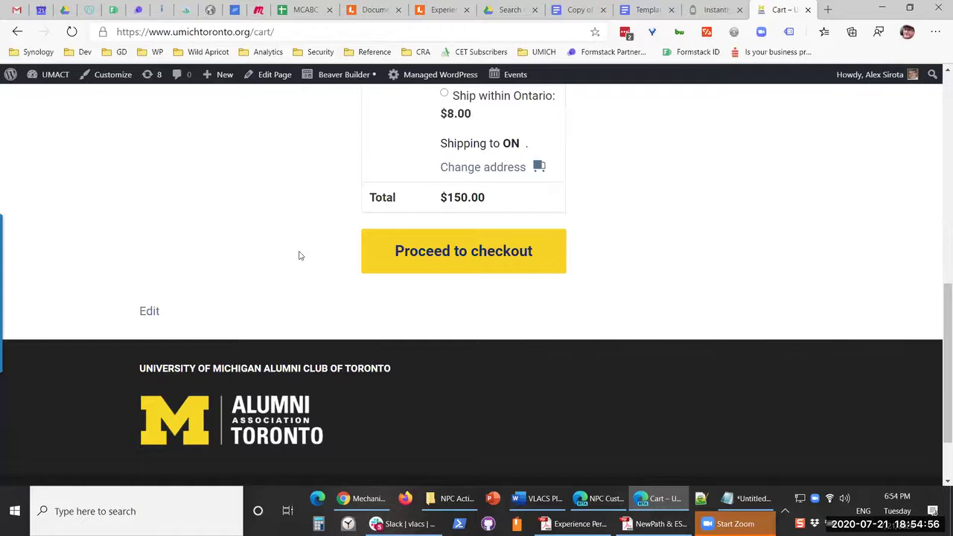
- Proceed from the cart to checkout and look over the address fields, shipping choices and credit card section
click(530, 268)
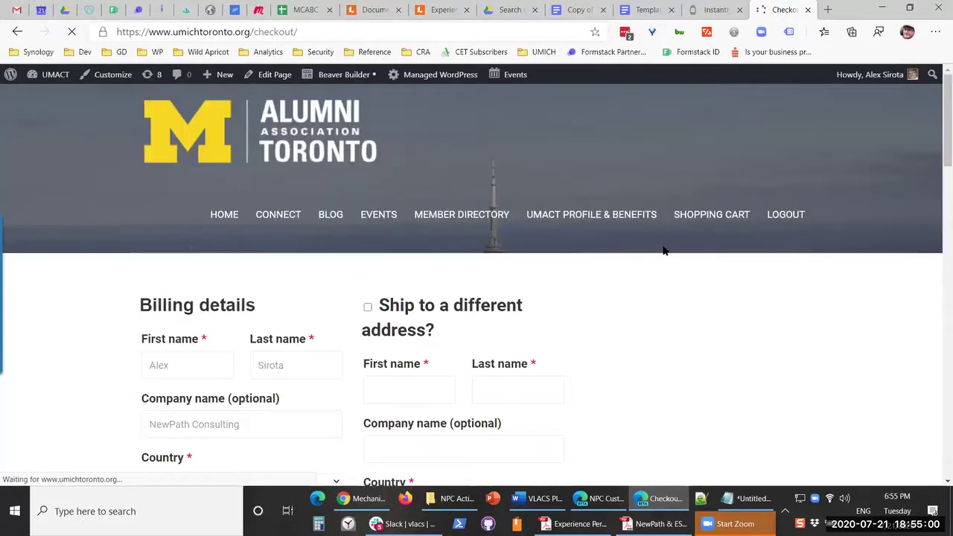
scroll(229, 191, down, 2)
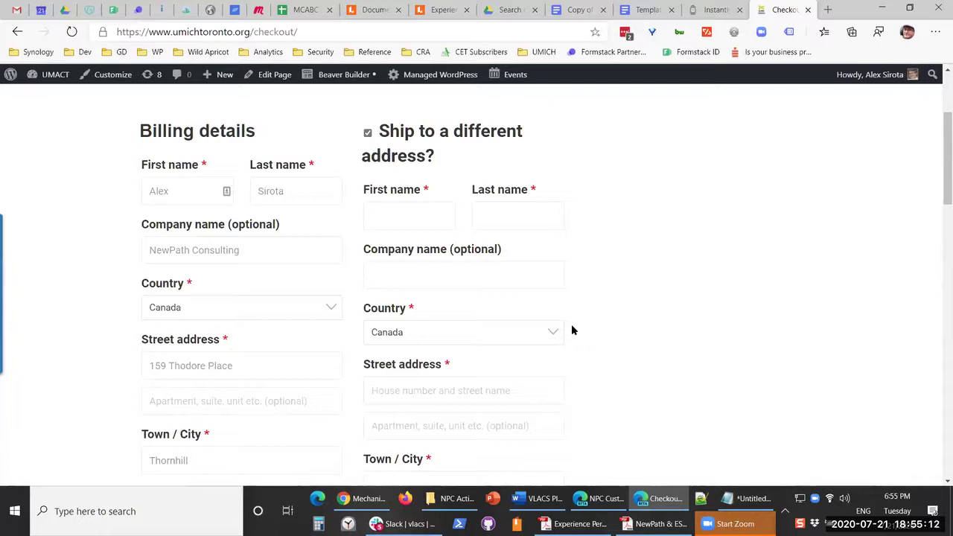
scroll(572, 328, down, 2)
scroll(571, 330, down, 13)
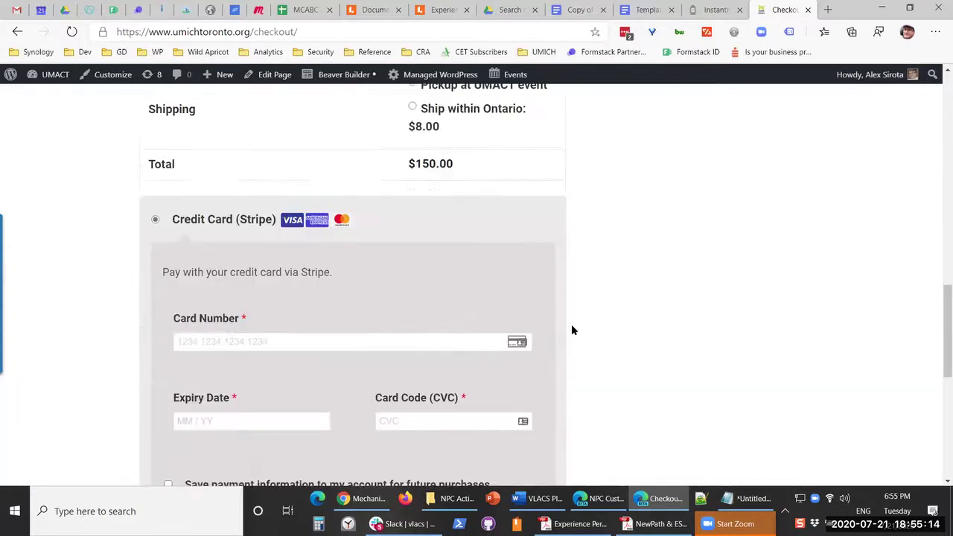
scroll(571, 330, up, 4)
scroll(571, 330, up, 10)
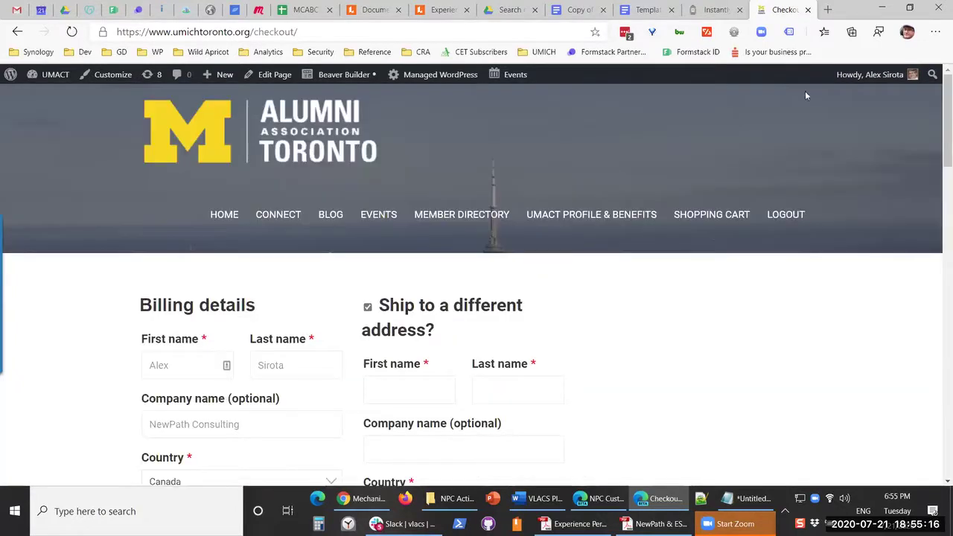
- Open the WordPress.org page of the Direct Checkout for WooCommerce plugin in a new tab and read its description
click(831, 8)
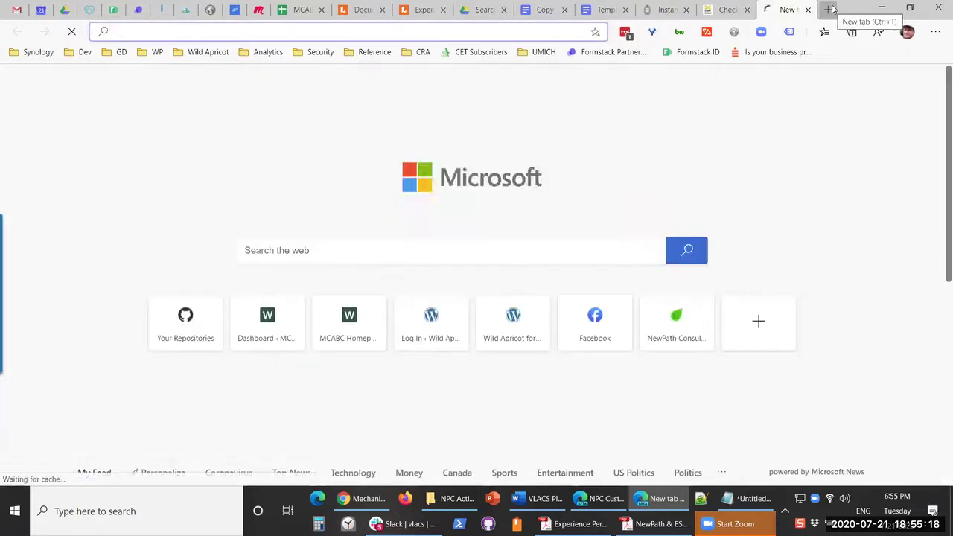
text(woocommerce)
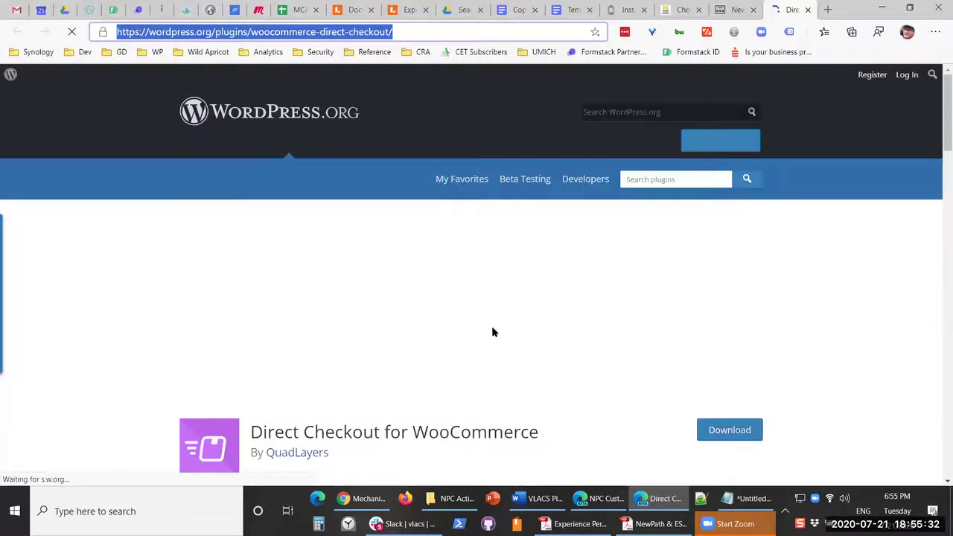
scroll(628, 351, down, 2)
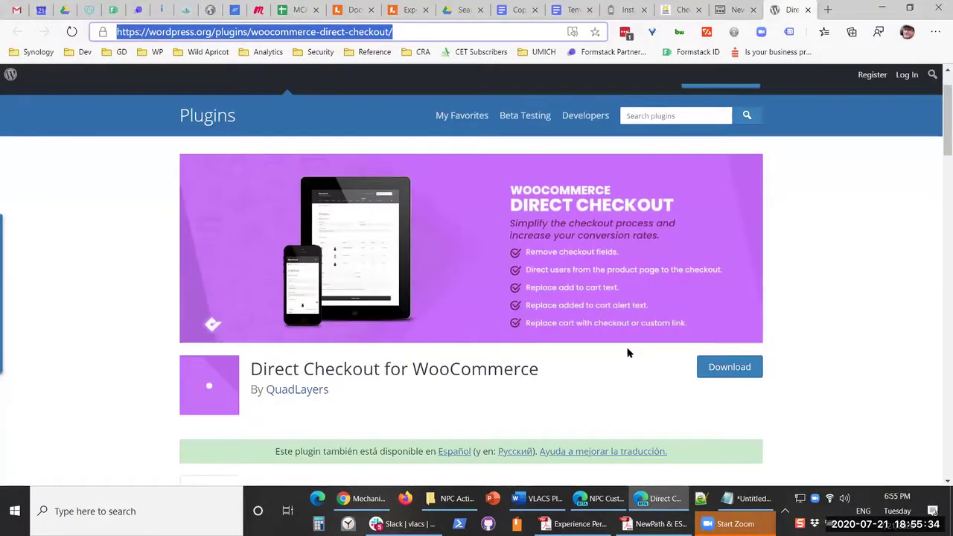
scroll(628, 353, down, 2)
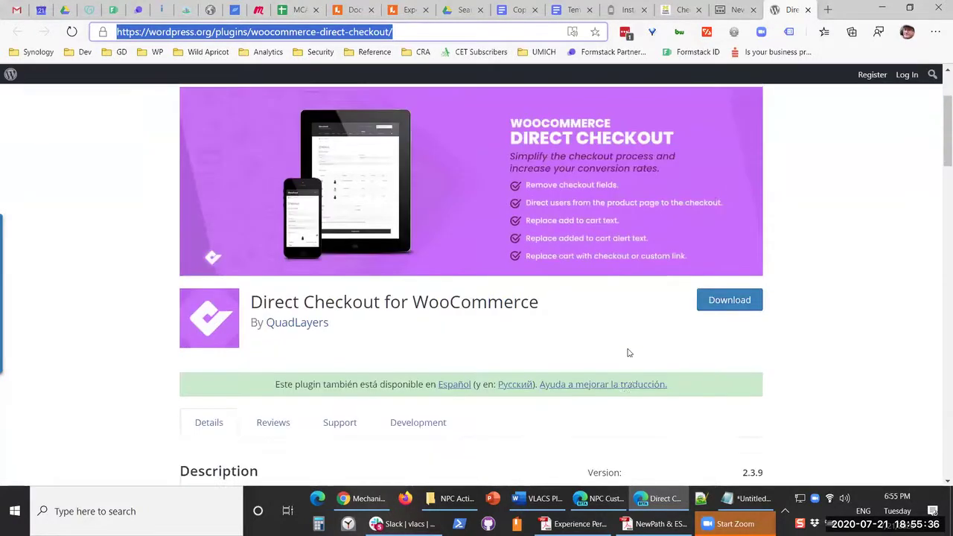
scroll(627, 353, down, 3)
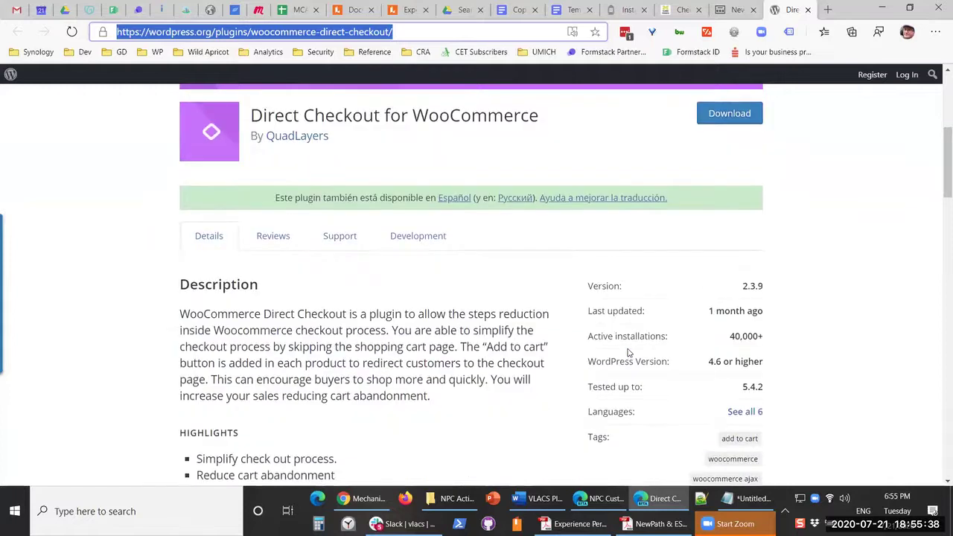
scroll(627, 353, down, 1)
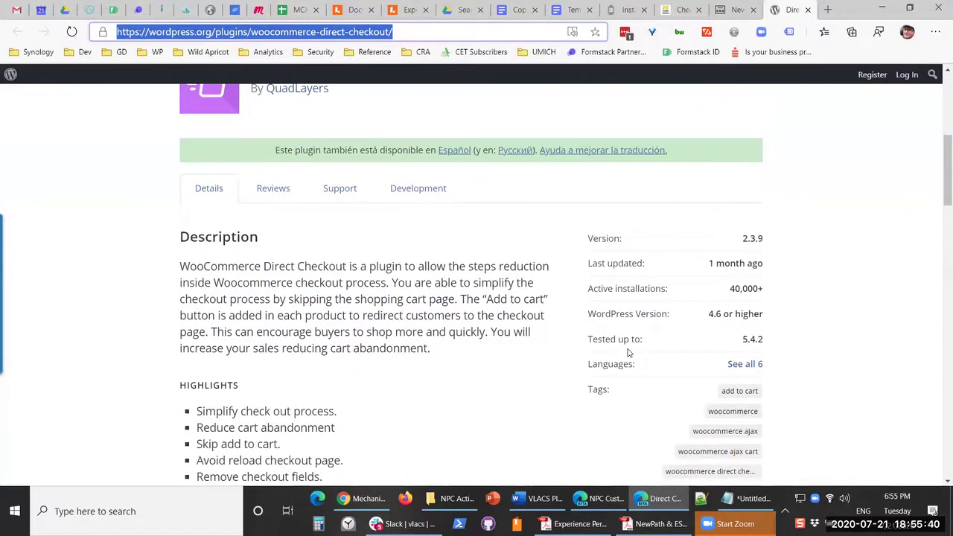
scroll(627, 353, down, 1)
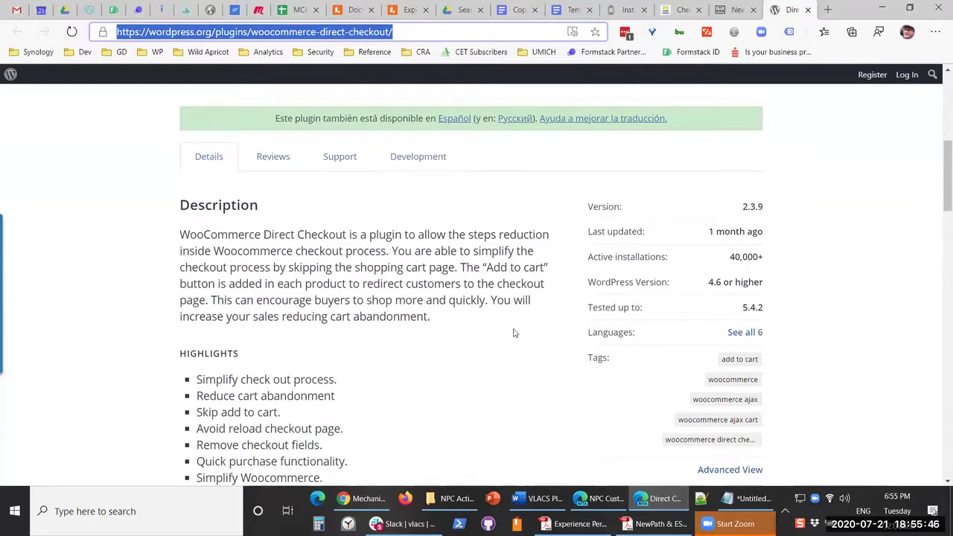
- Read the plugin's highlights, presentation, Ajax add-to-cart and speed checkout sections
scroll(450, 215, down, 4)
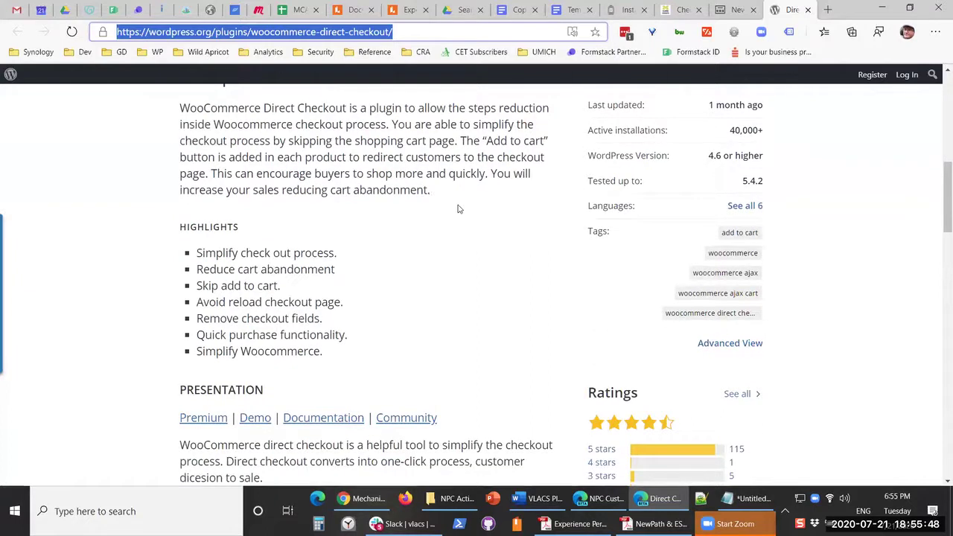
scroll(460, 204, down, 2)
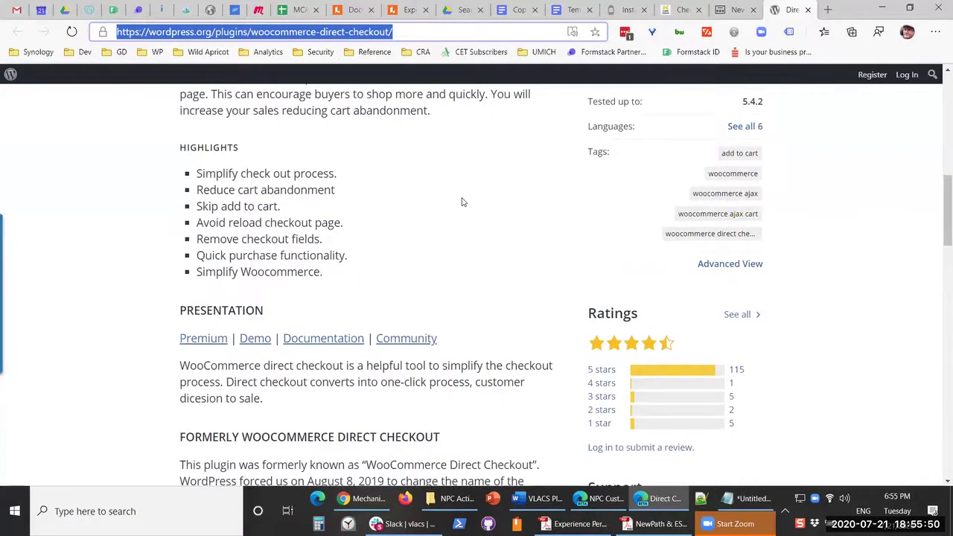
scroll(461, 202, down, 4)
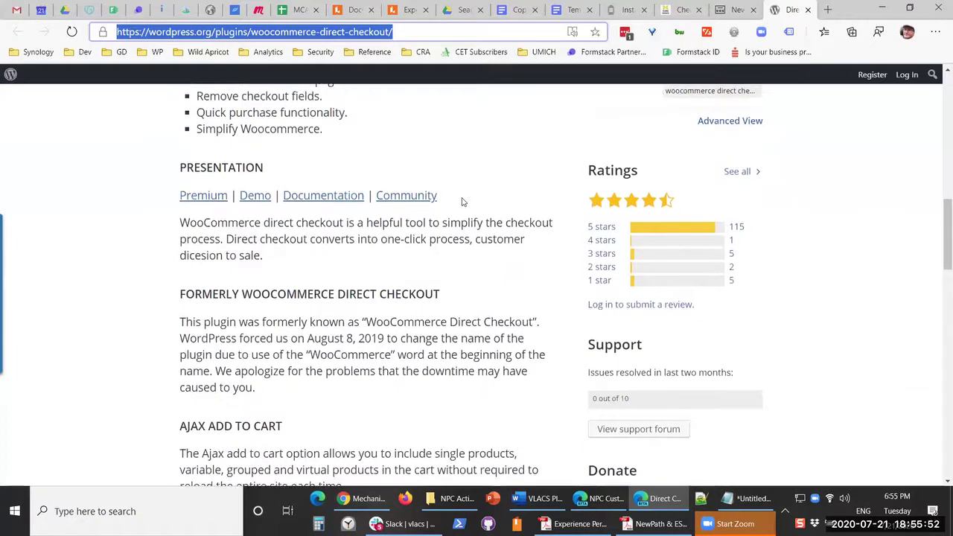
scroll(461, 202, down, 1)
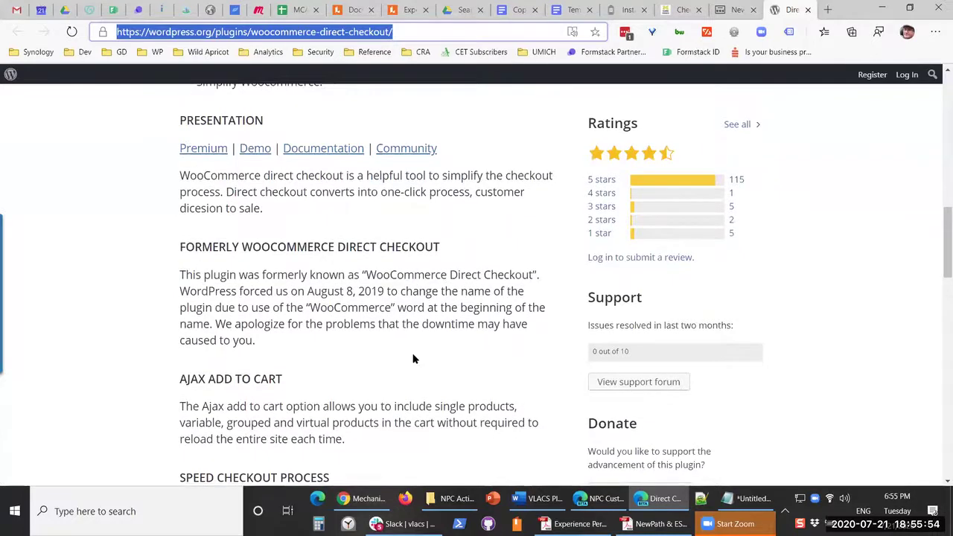
scroll(413, 359, down, 4)
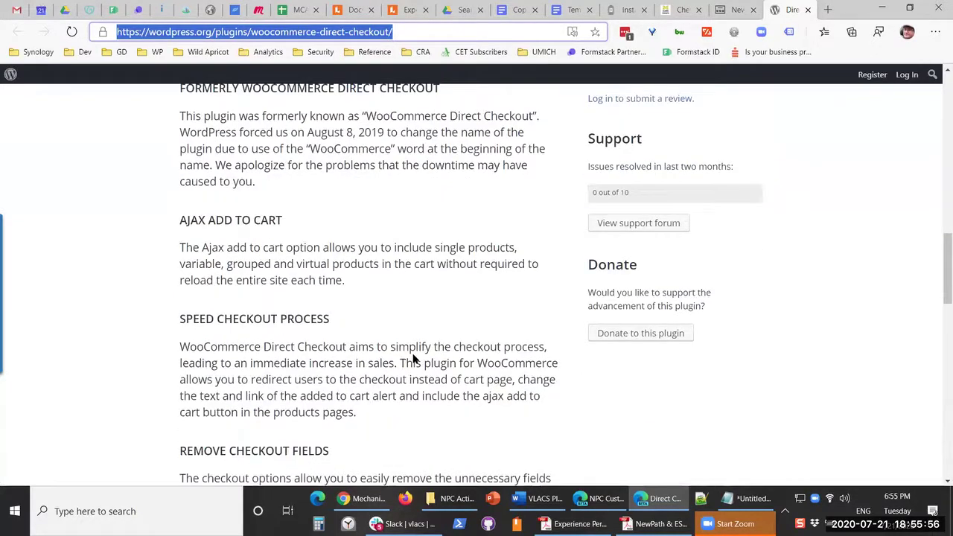
scroll(414, 358, down, 4)
scroll(414, 359, up, 14)
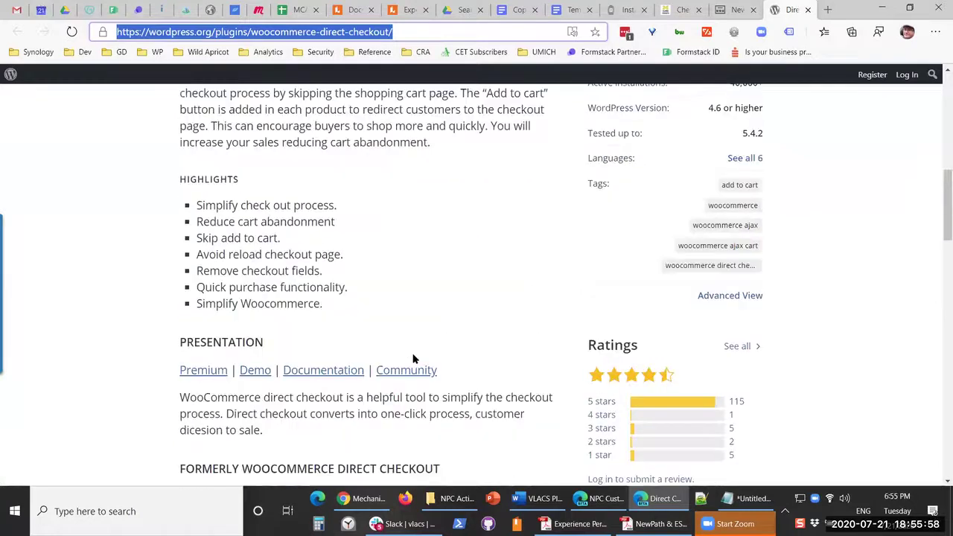
scroll(413, 358, up, 4)
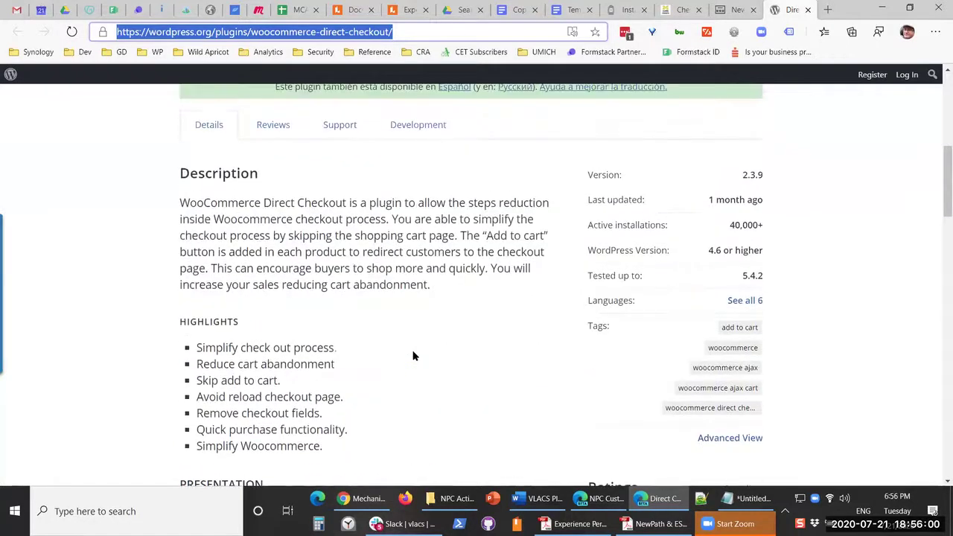
- Examine the plugin's sections on removing checkout fields, one page checkout, the quick purchase button and the screenshots
scroll(414, 356, down, 2)
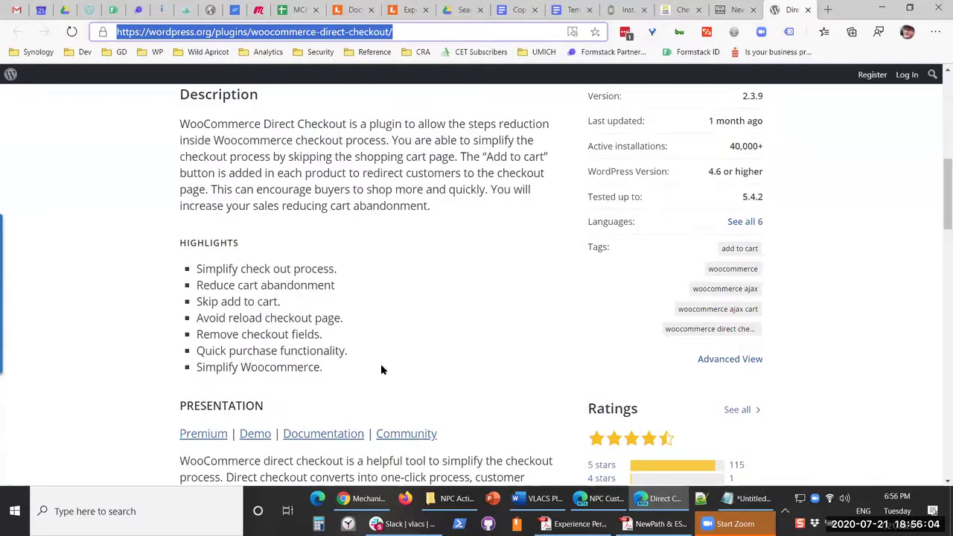
scroll(380, 364, down, 5)
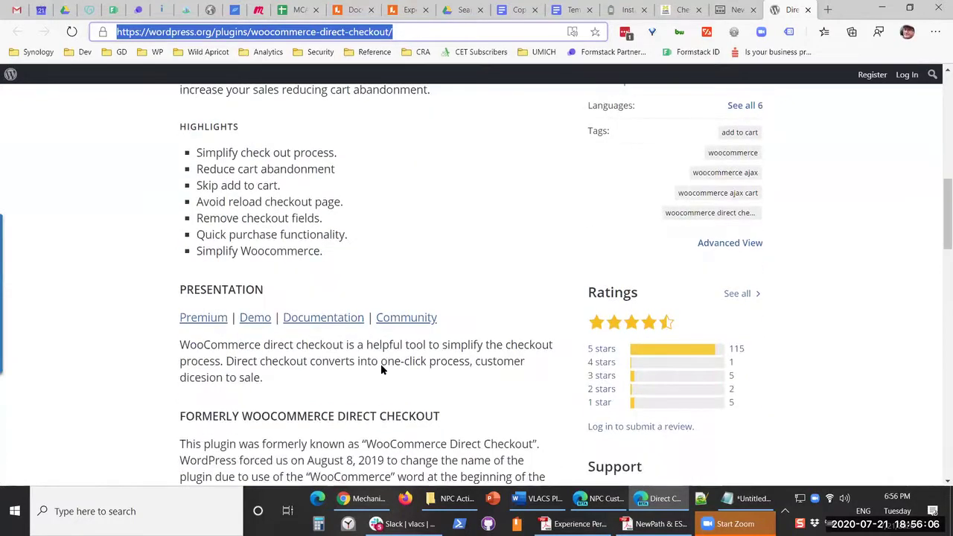
scroll(380, 365, down, 6)
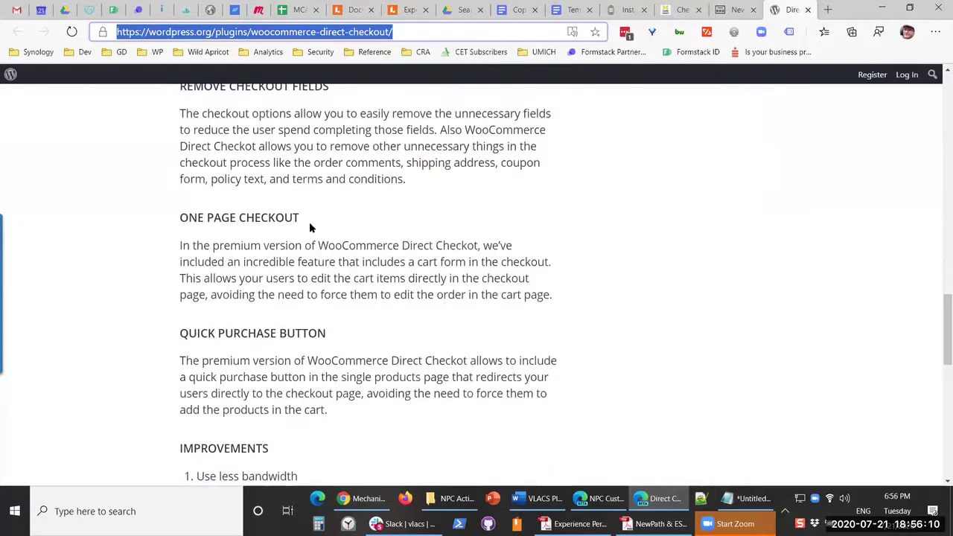
scroll(370, 291, down, 1)
scroll(370, 291, down, 4)
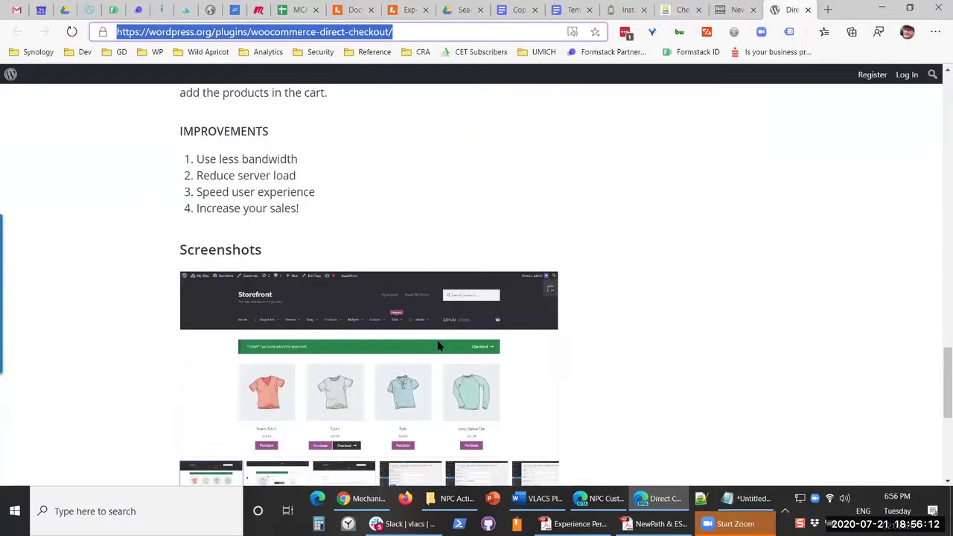
scroll(437, 342, down, 2)
scroll(570, 394, up, 15)
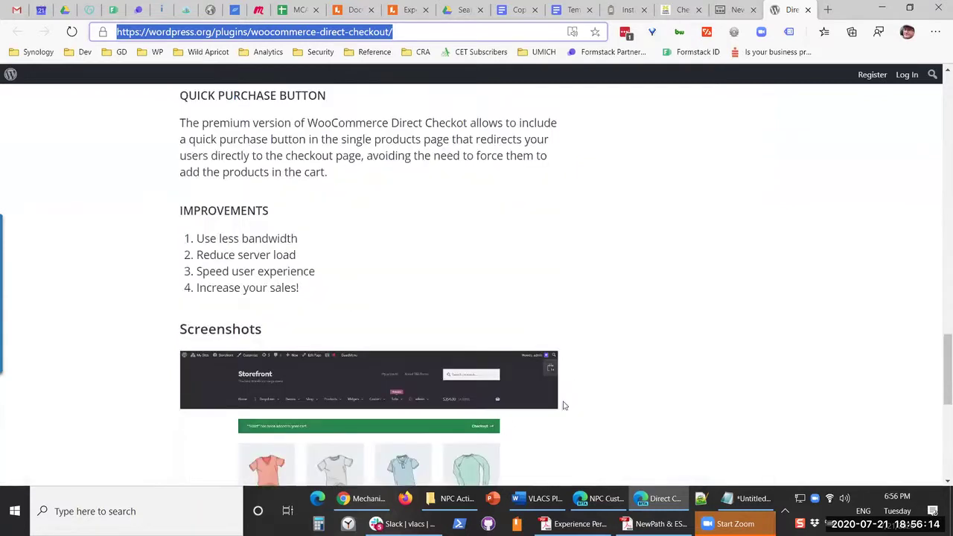
- Recheck the plugin page's banner and feature list, and switch back to the alumni site's checkout page
scroll(556, 415, up, 10)
scroll(556, 415, down, 1)
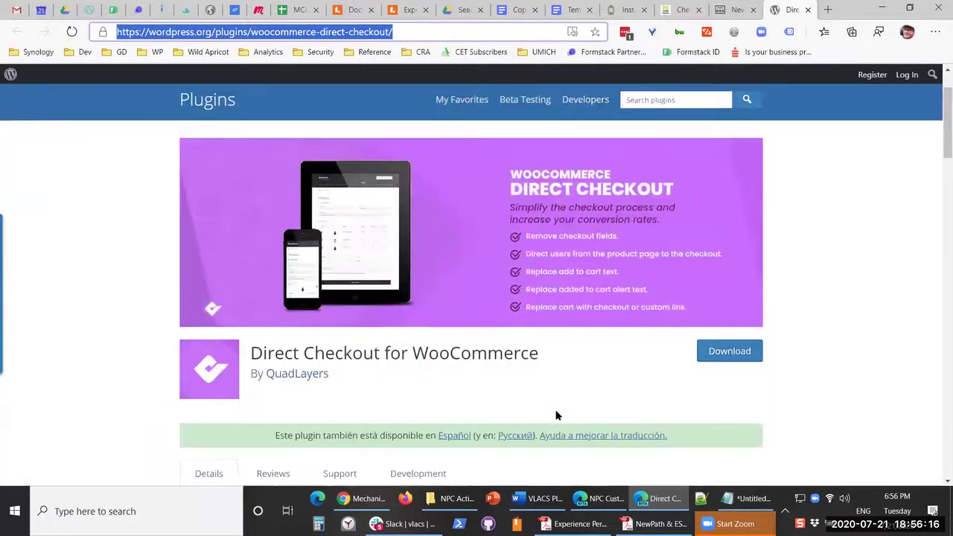
scroll(555, 416, down, 1)
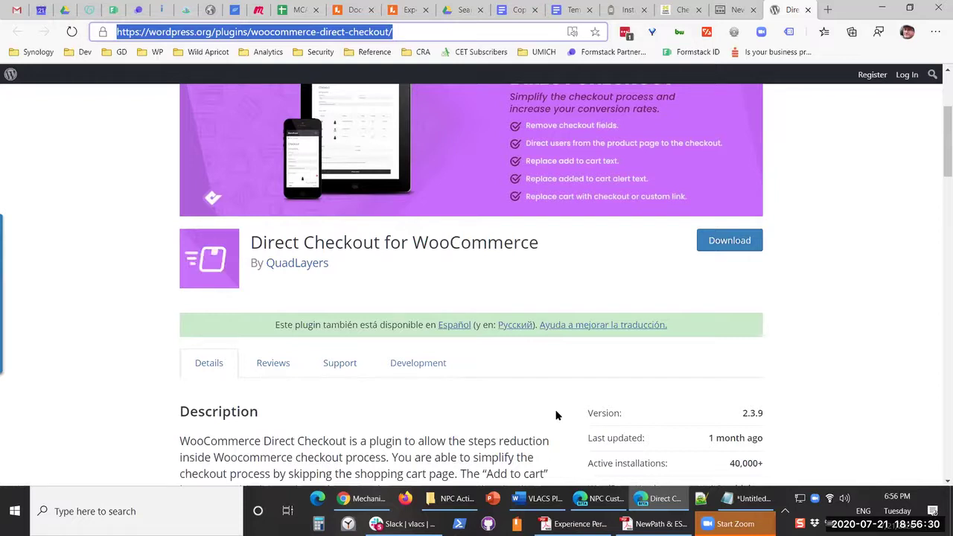
click(681, 9)
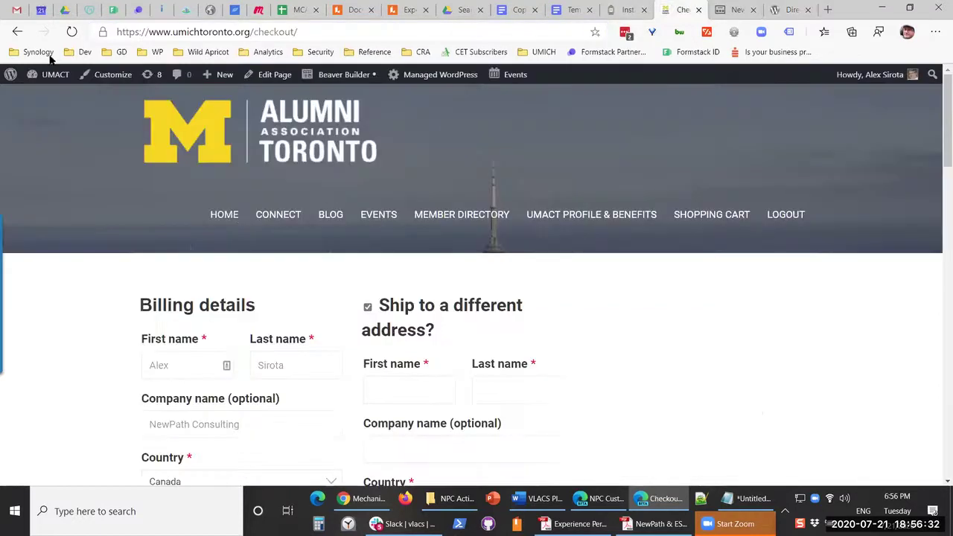
- Open the WooCommerce settings from the site's dashboard and review the general store address, selling location and currency options
mouse_move(42, 75)
click(44, 95)
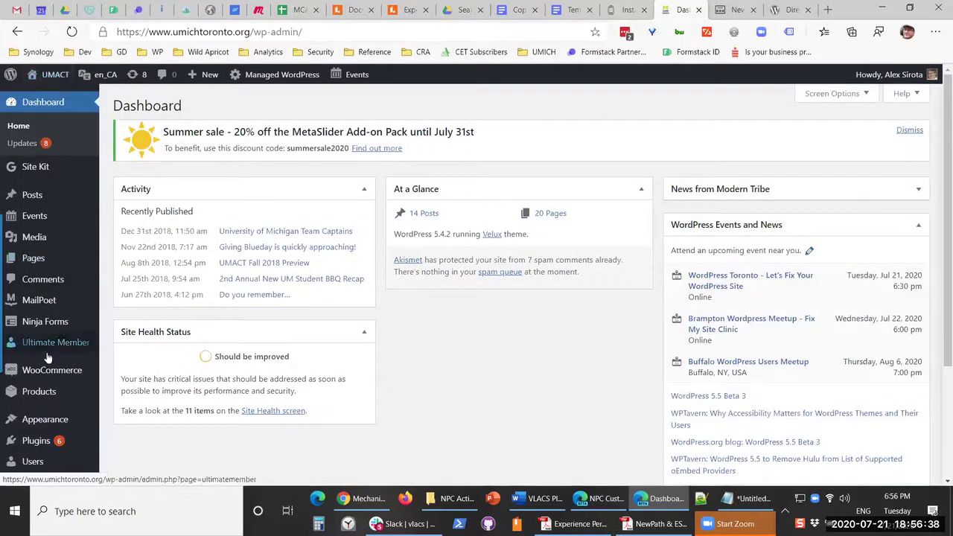
mouse_move(56, 376)
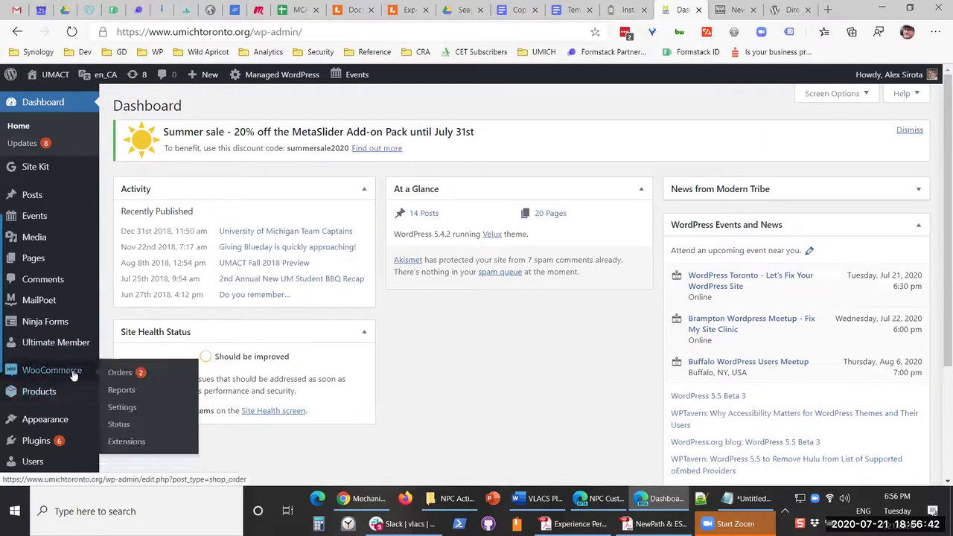
click(117, 407)
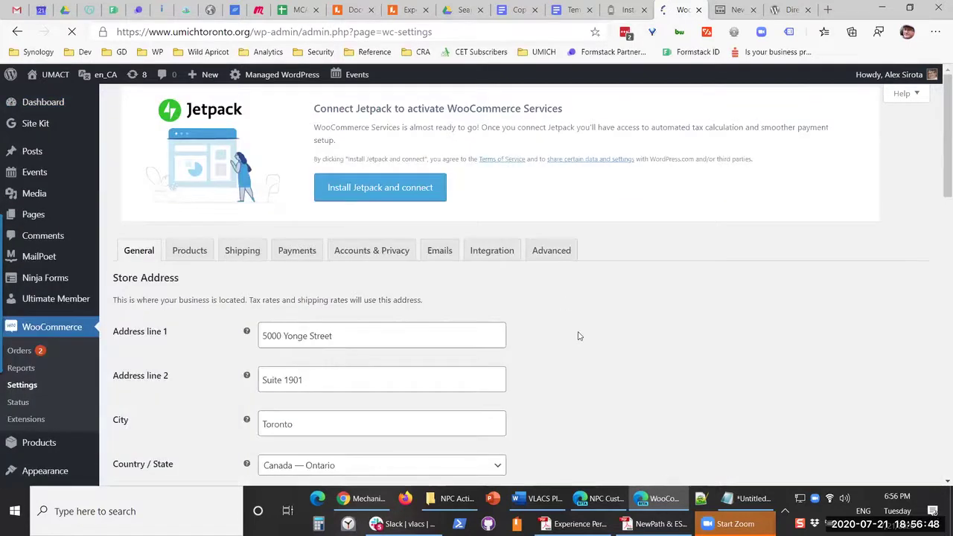
scroll(596, 337, down, 5)
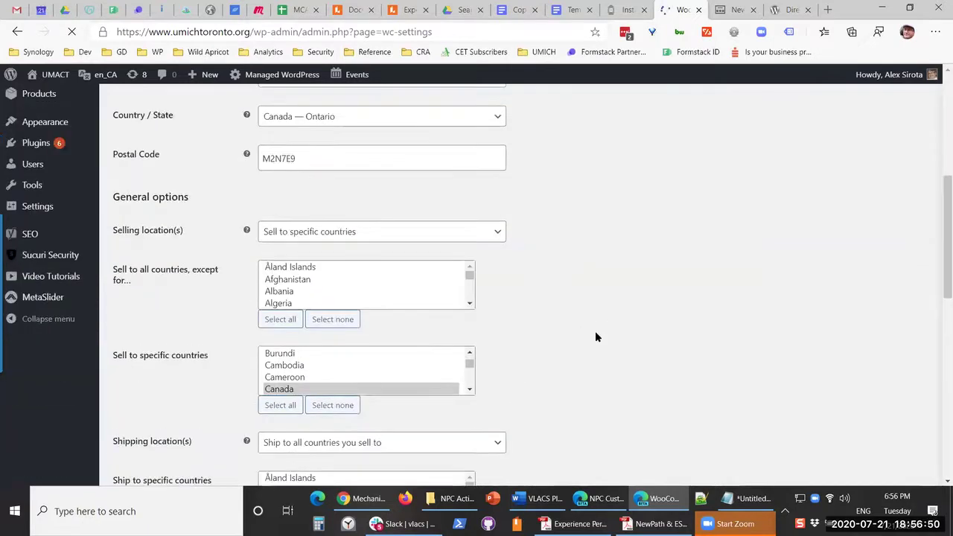
scroll(596, 336, down, 5)
scroll(595, 336, down, 4)
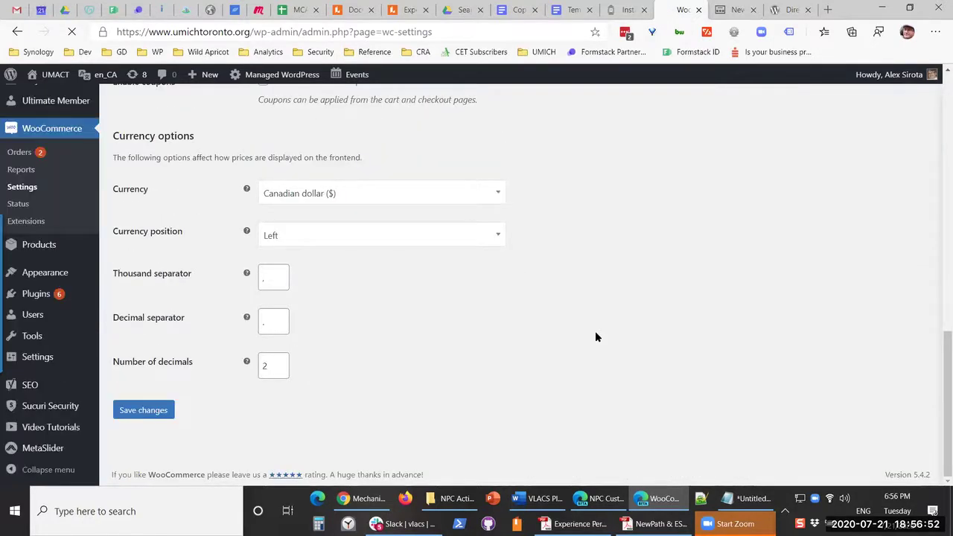
scroll(596, 337, up, 10)
scroll(595, 336, up, 3)
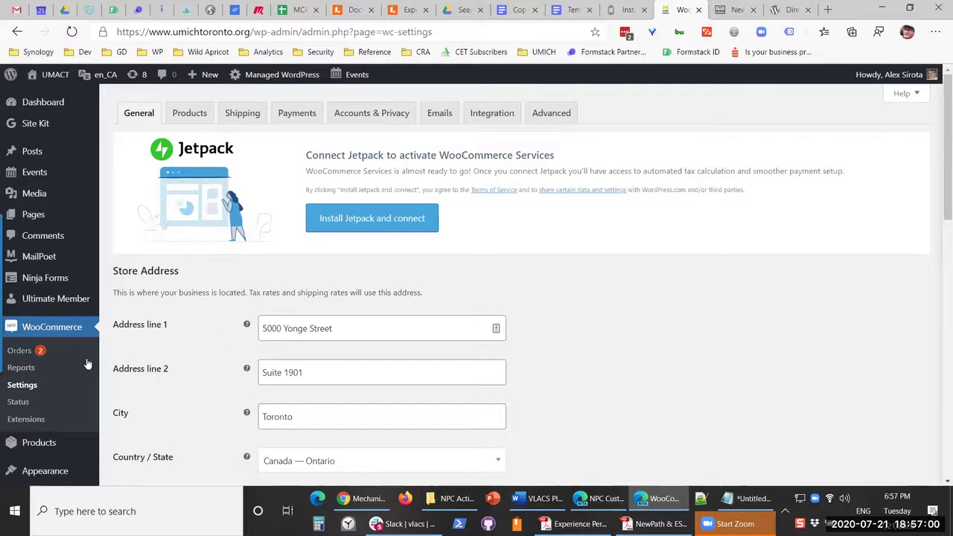
- Review the WooCommerce product settings, including the shop page, add-to-cart behaviour, measurements and reviews options
click(184, 120)
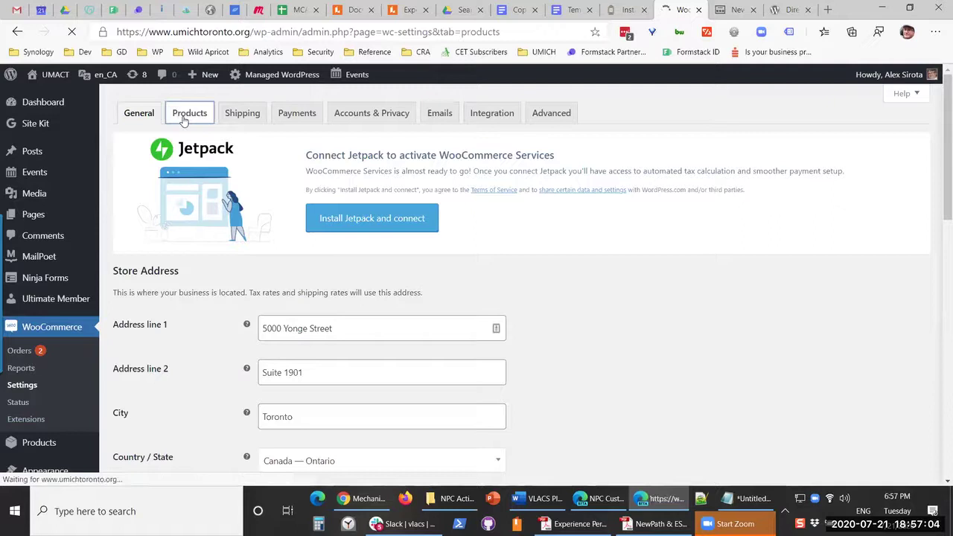
scroll(521, 275, down, 1)
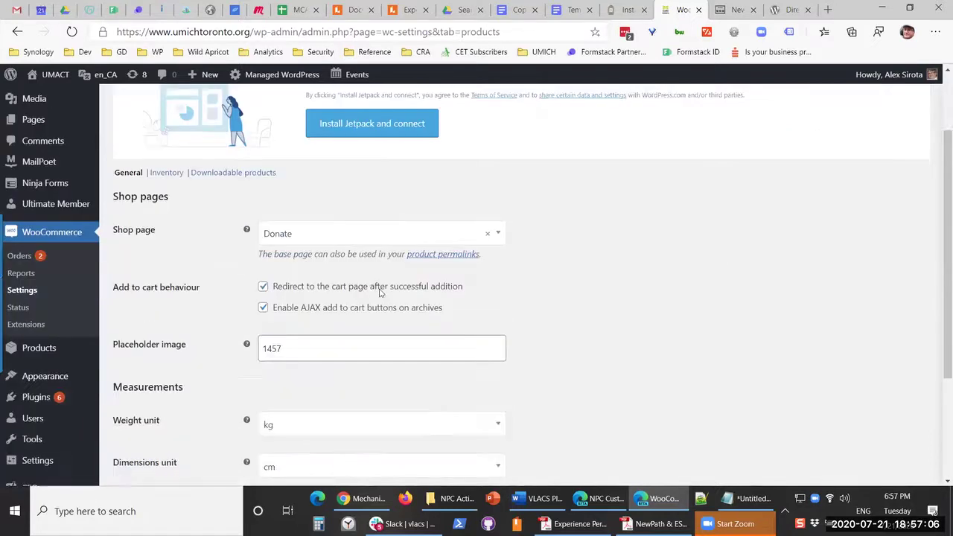
scroll(268, 340, down, 1)
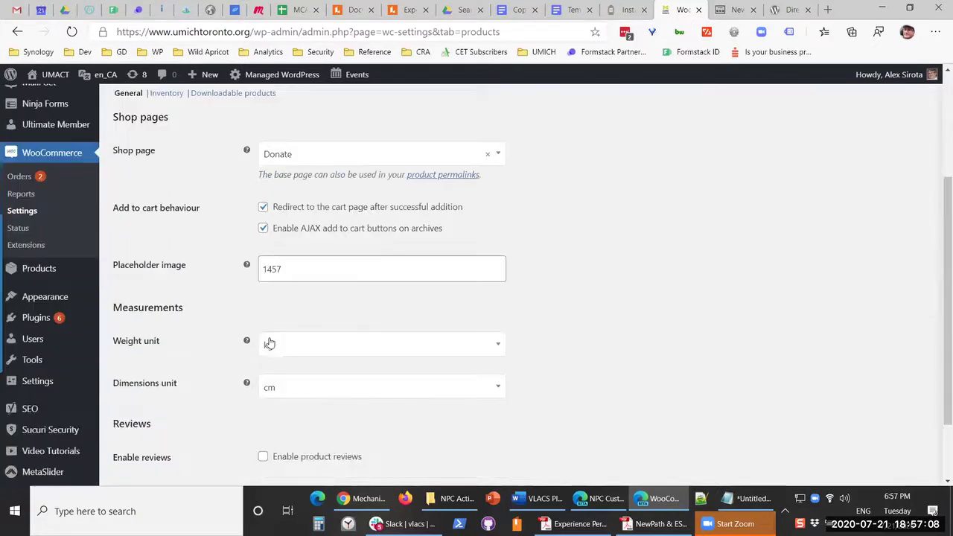
scroll(410, 381, down, 1)
scroll(410, 377, up, 3)
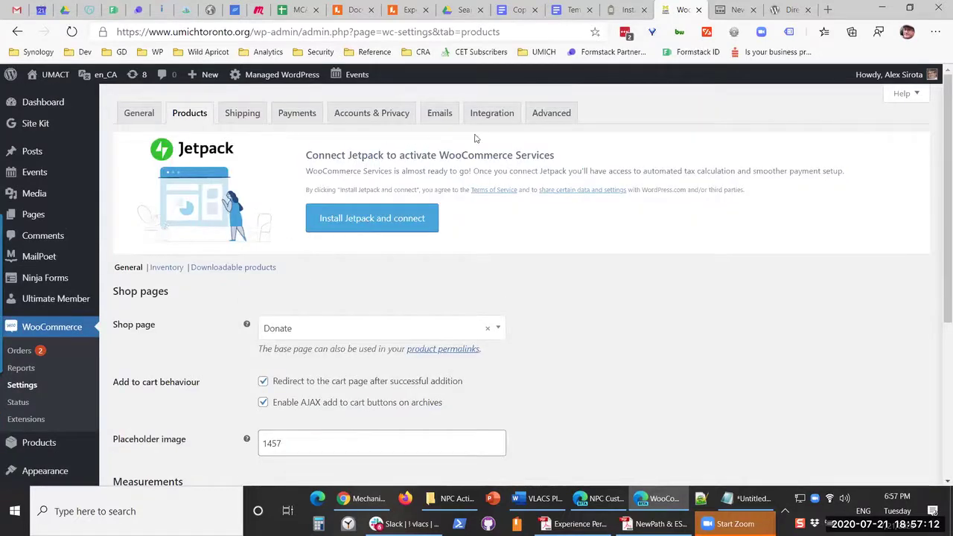
- Review the WooCommerce shipping zones with their regions and methods, and look through the store's orders list
click(244, 113)
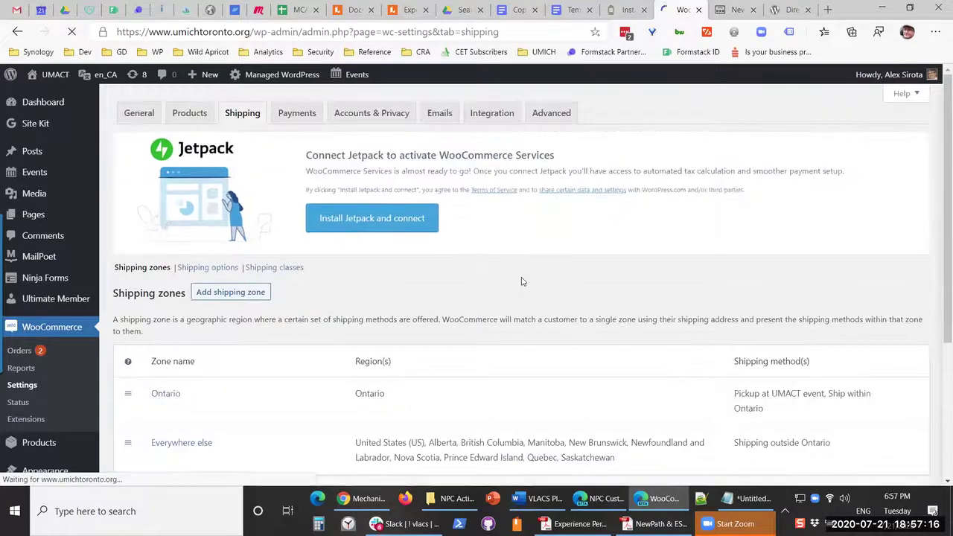
scroll(521, 282, down, 3)
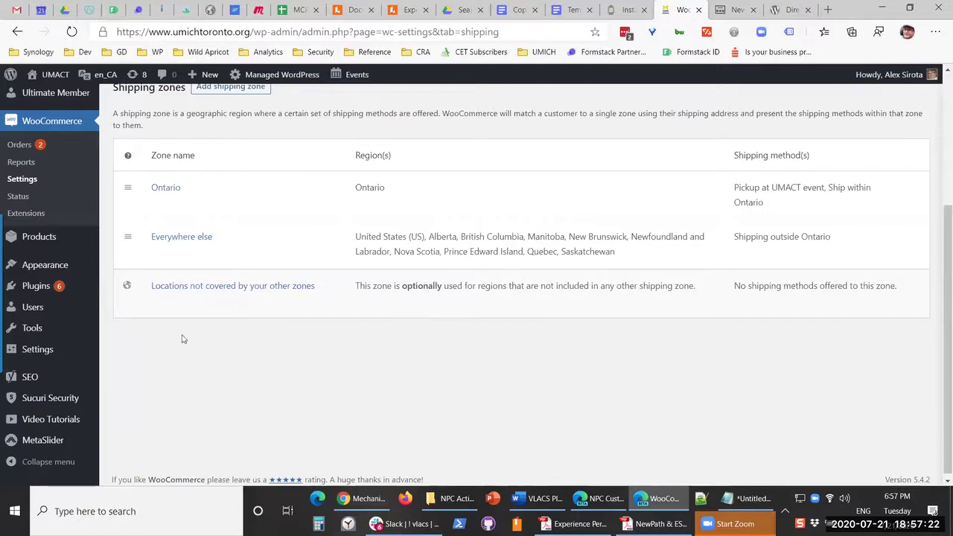
scroll(134, 330, up, 1)
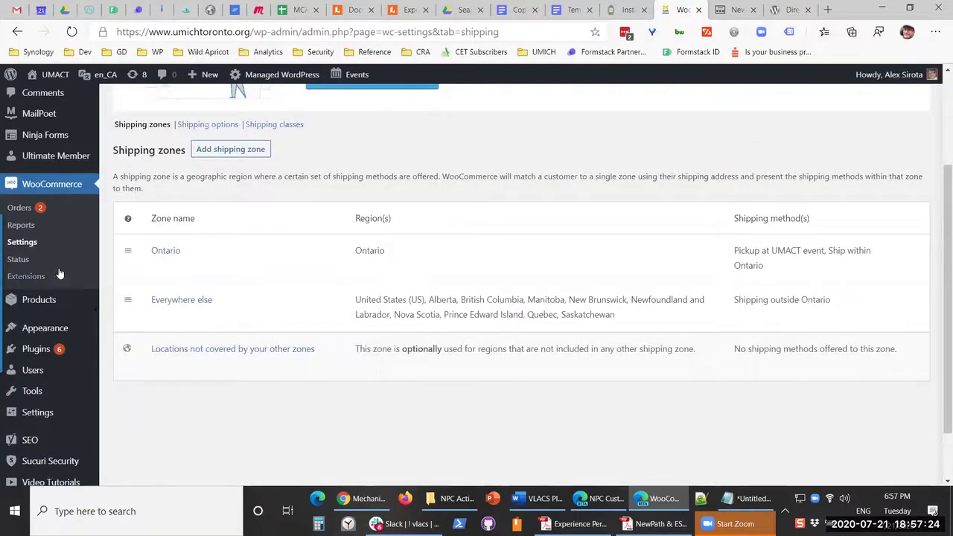
click(63, 186)
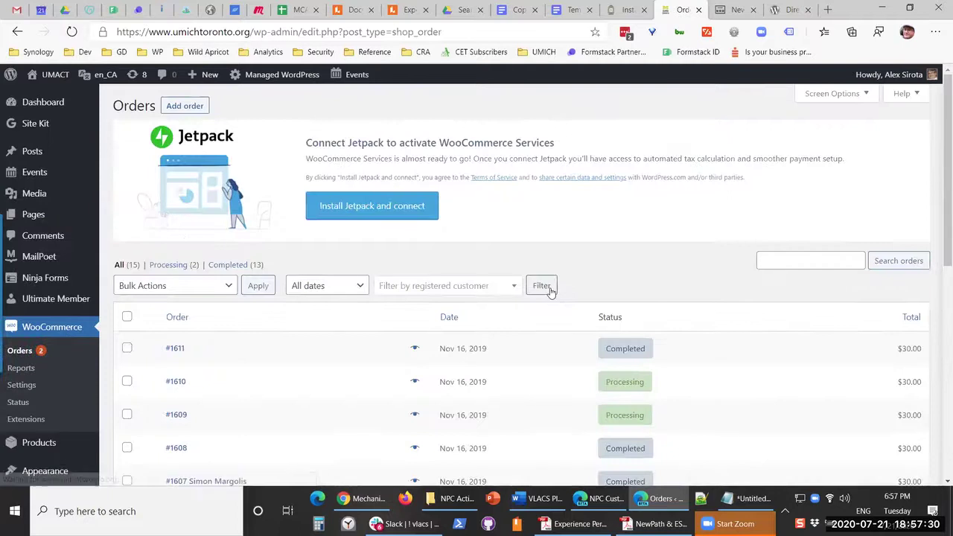
scroll(629, 282, down, 3)
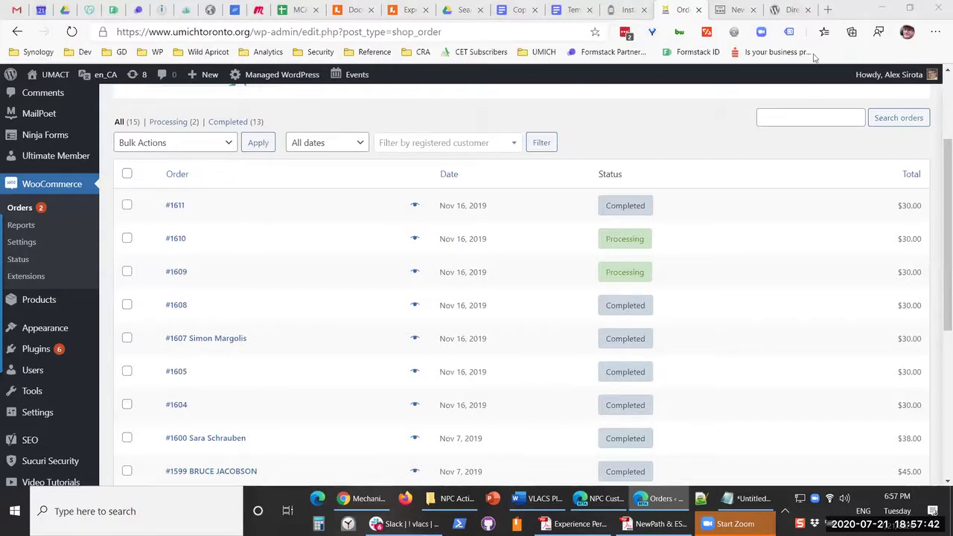
- Return to the Direct Checkout for WooCommerce plugin page and reread its banner, description and highlights
click(788, 9)
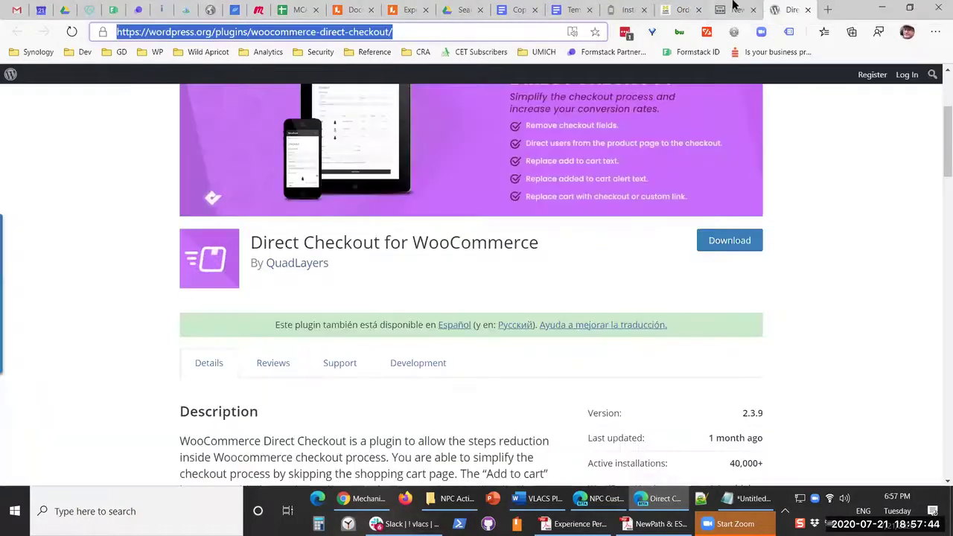
click(794, 282)
scroll(794, 282, up, 2)
scroll(784, 293, down, 2)
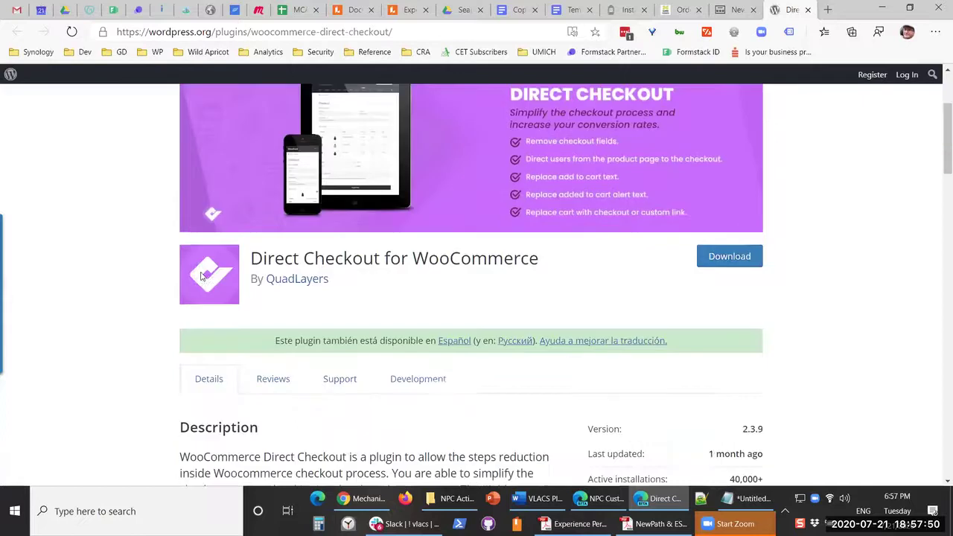
scroll(568, 291, down, 2)
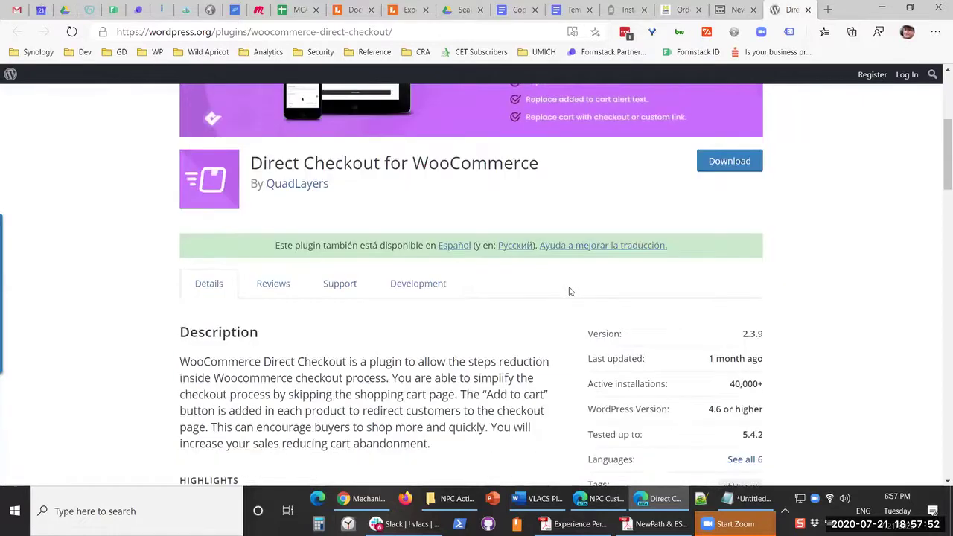
scroll(568, 290, down, 1)
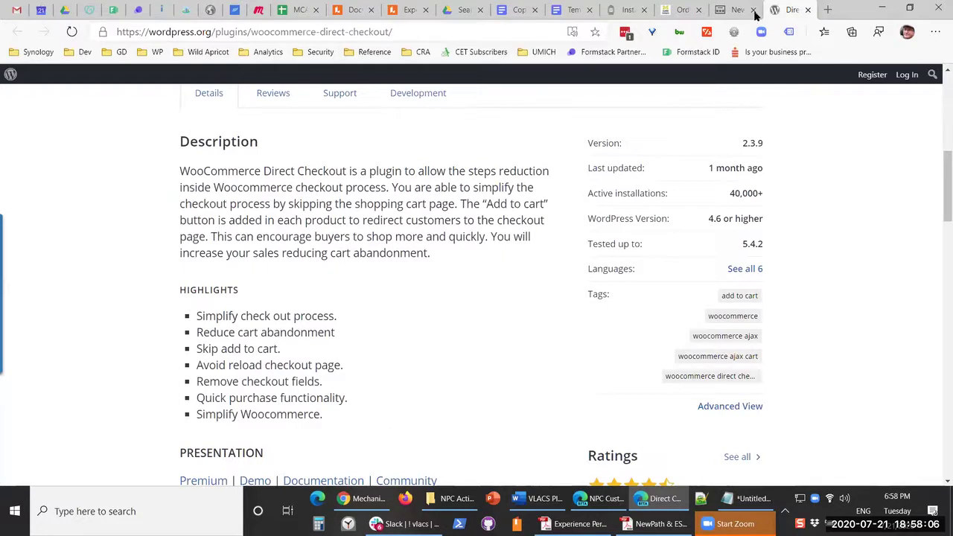
- Switch back to the WordPress admin, visit the alumni site's home page and open the shopping cart
click(680, 10)
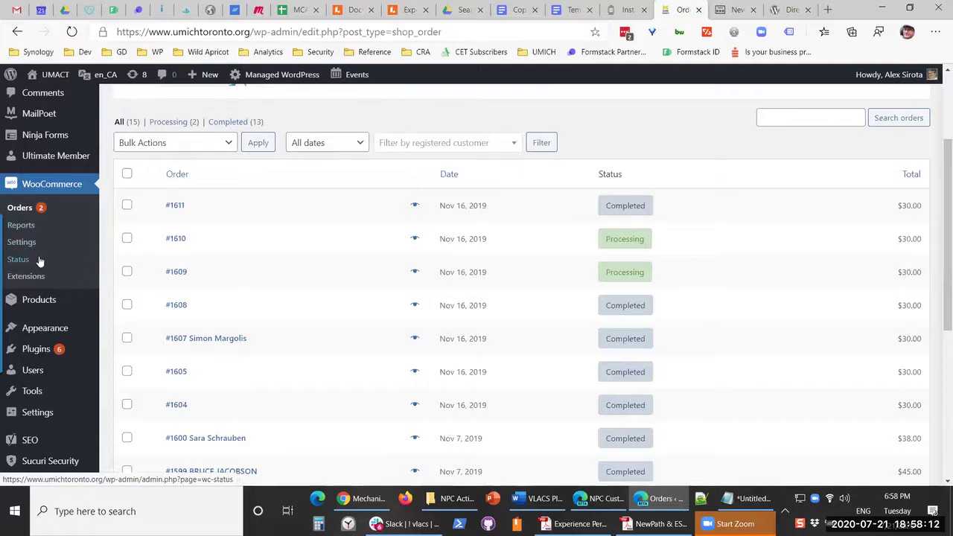
click(52, 97)
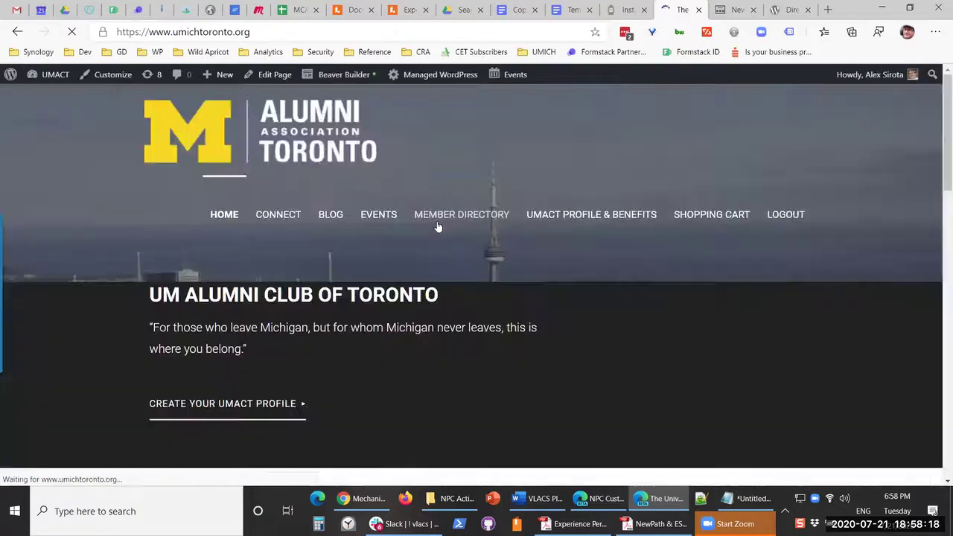
scroll(642, 268, down, 5)
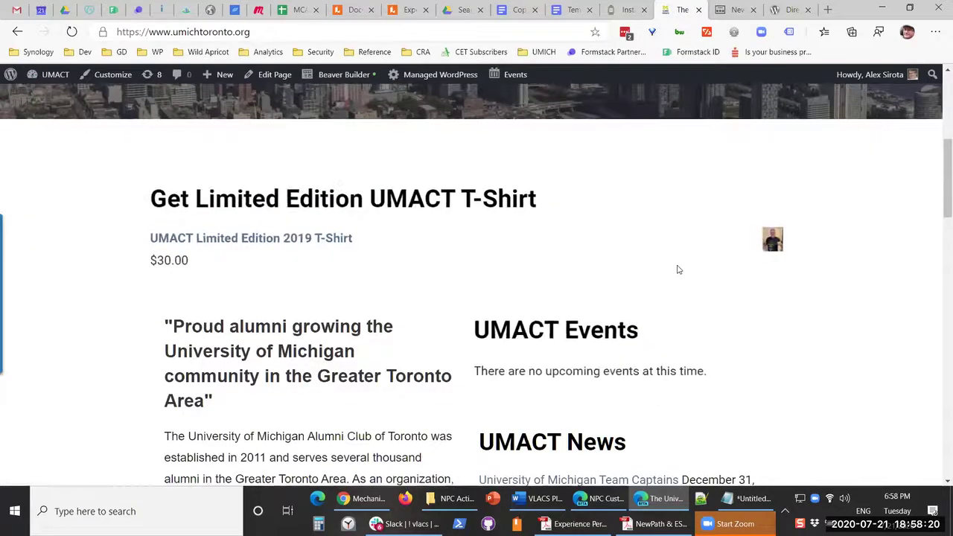
scroll(637, 223, up, 5)
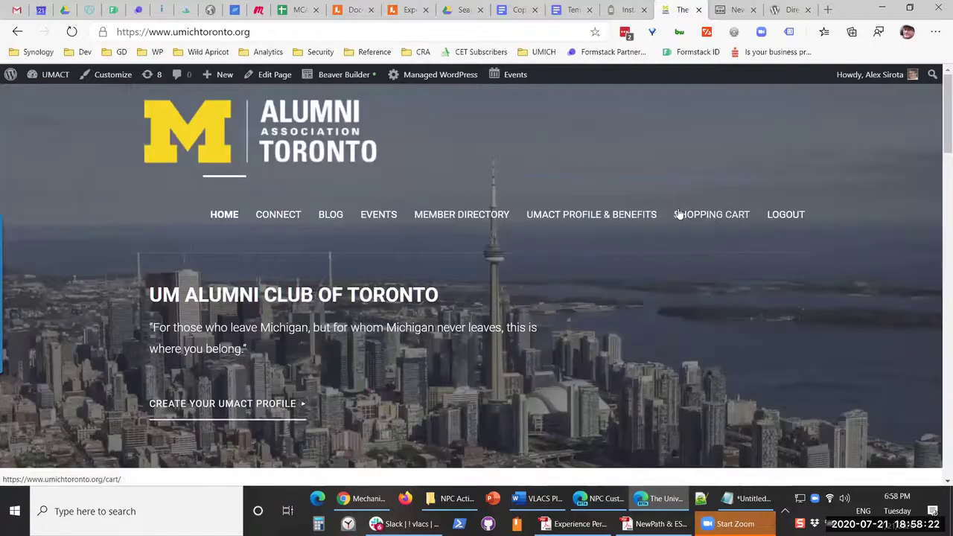
click(711, 216)
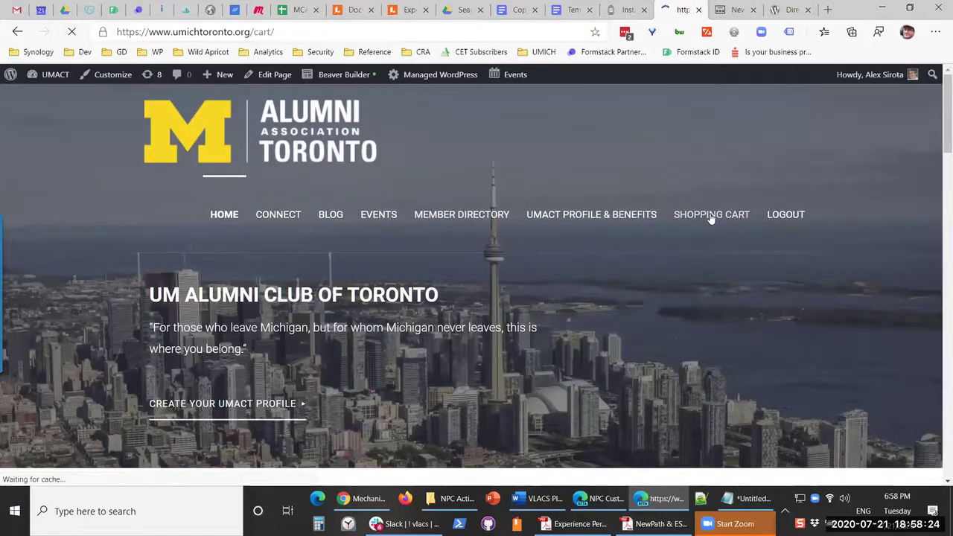
- Examine the checkout page's order total, shipping choices, credit card fields and alternative payment methods
scroll(751, 269, down, 6)
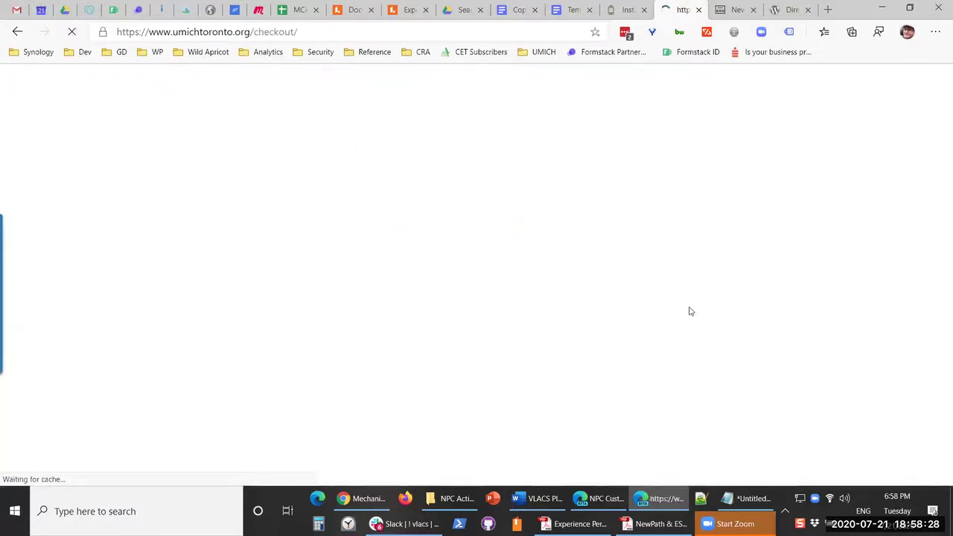
scroll(689, 311, down, 12)
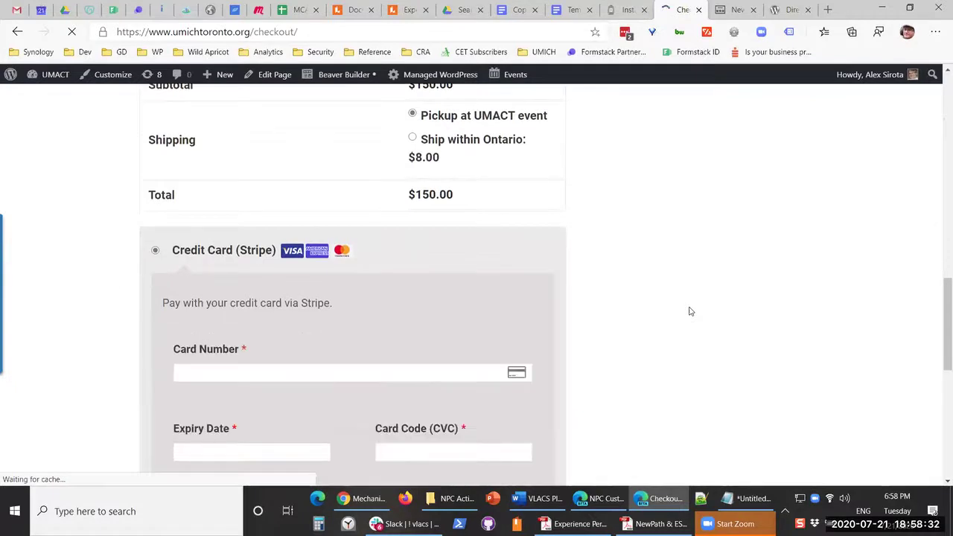
scroll(689, 311, down, 1)
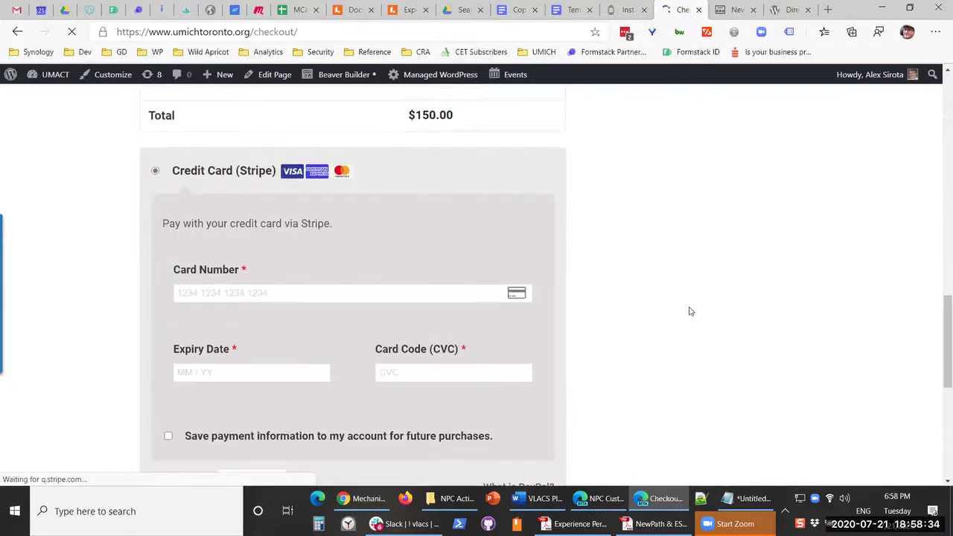
scroll(689, 311, down, 1)
scroll(689, 311, down, 1)
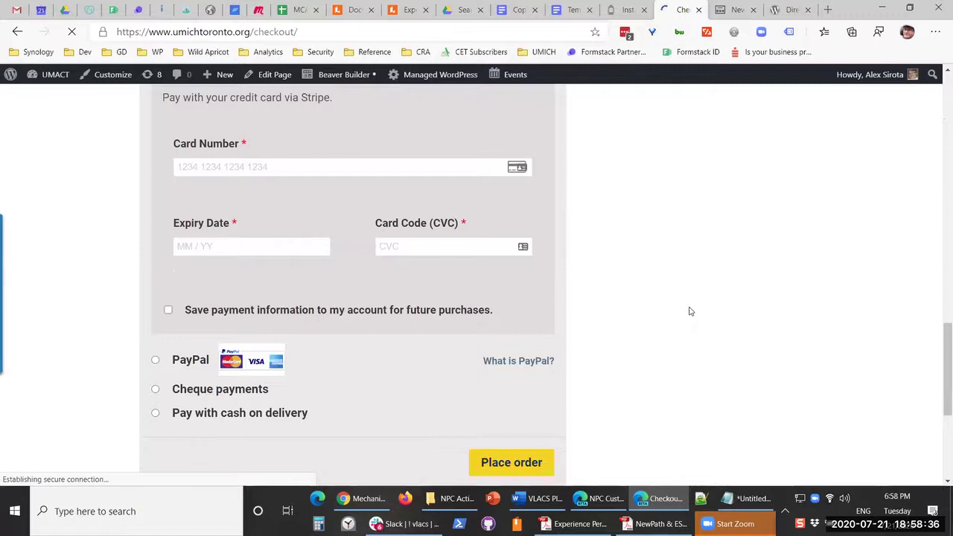
scroll(689, 311, down, 1)
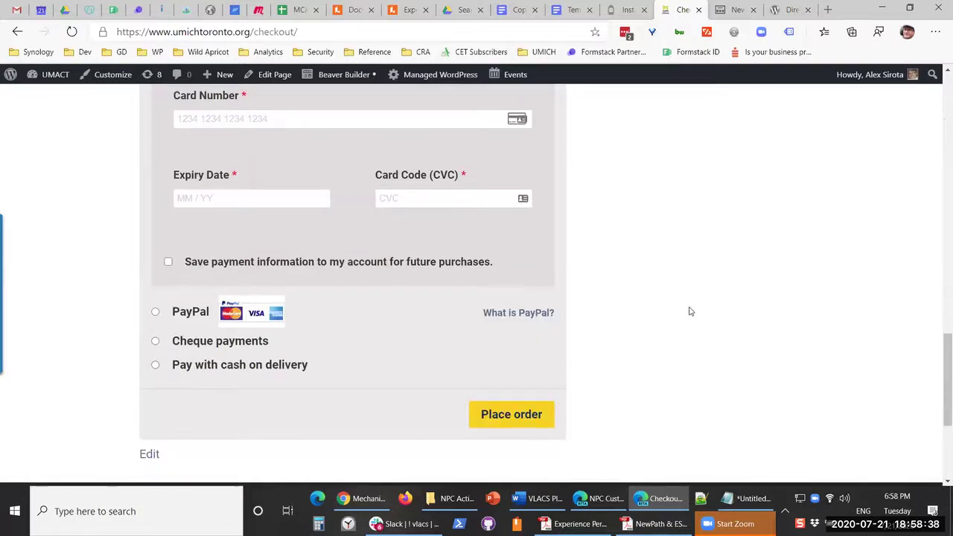
scroll(689, 311, up, 3)
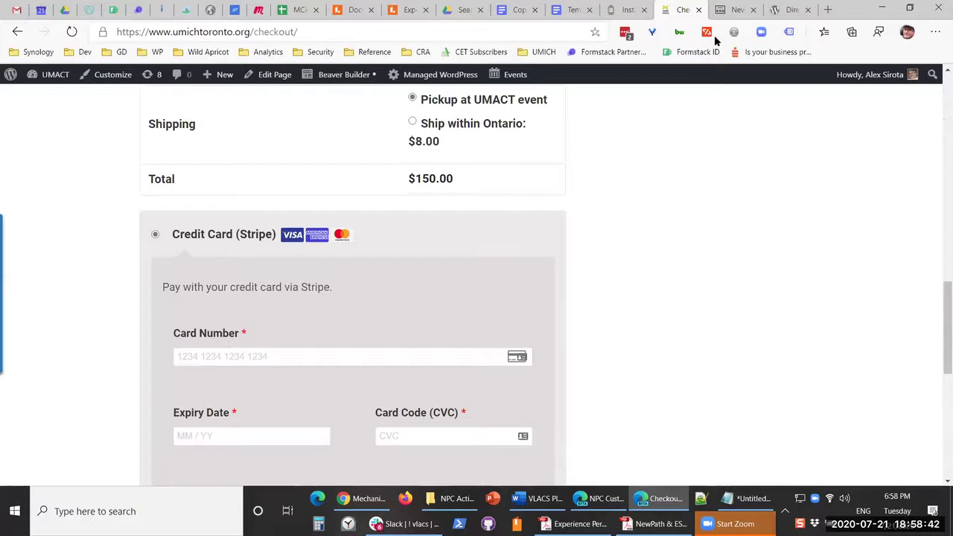
- Return to the site's dashboard and open the payment methods in the WooCommerce settings
mouse_move(50, 82)
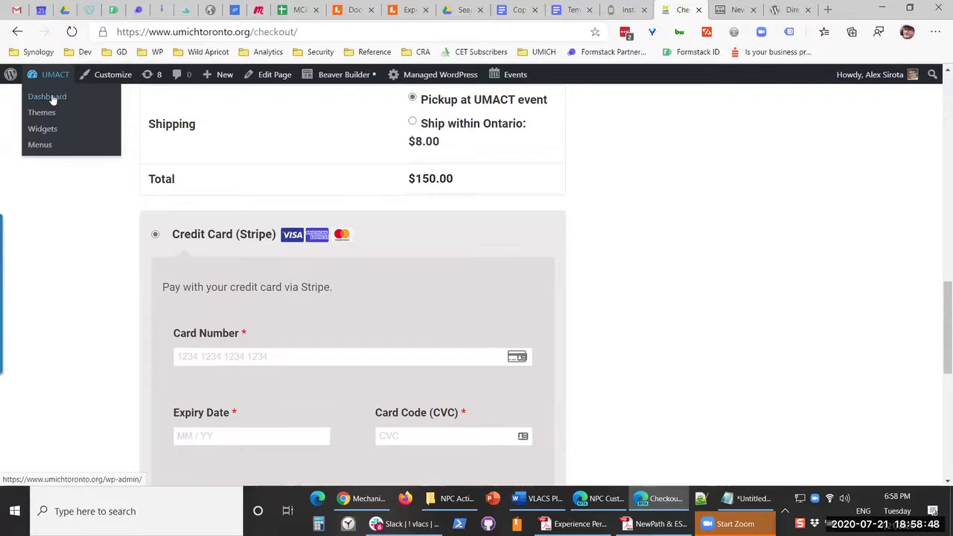
click(49, 97)
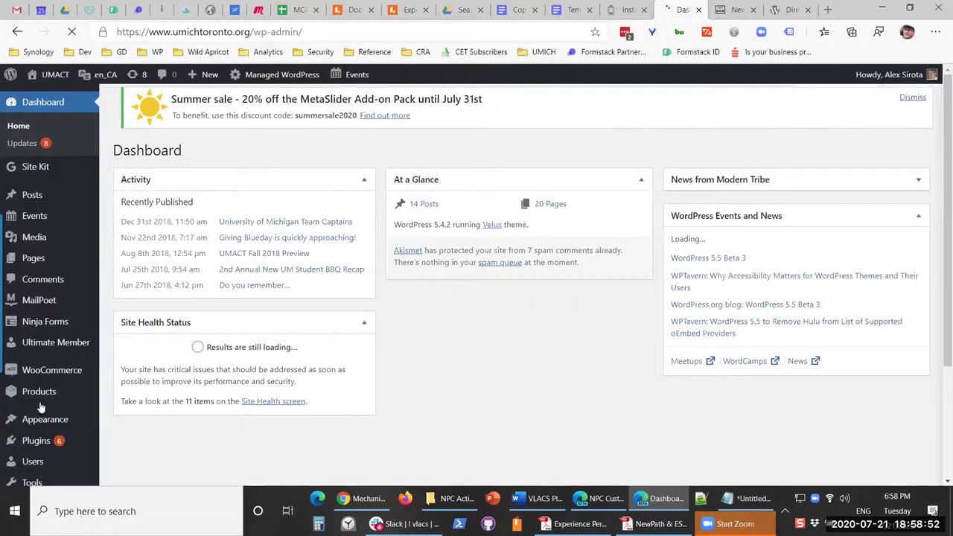
mouse_move(65, 372)
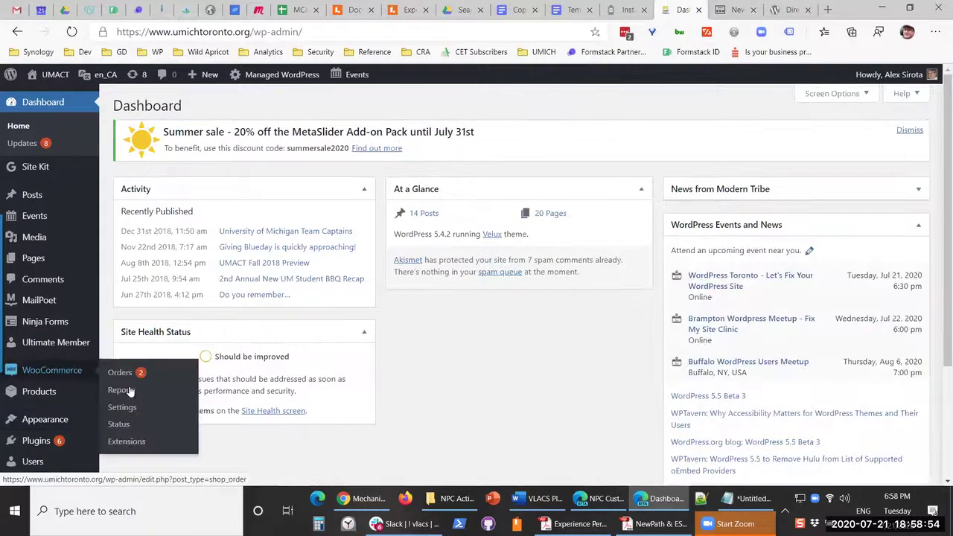
click(130, 407)
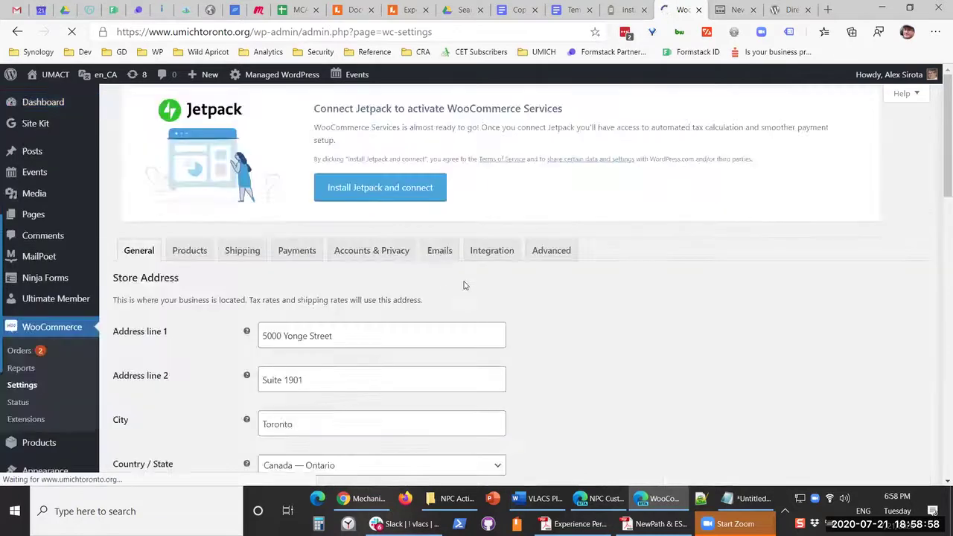
click(296, 116)
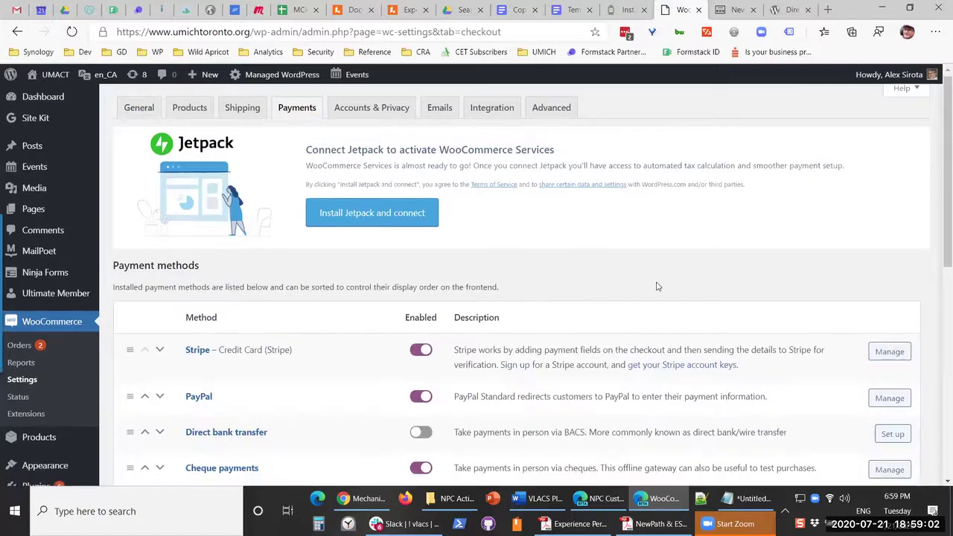
- Look over the WooCommerce payment methods and open the PayPal method for management
scroll(655, 285, down, 3)
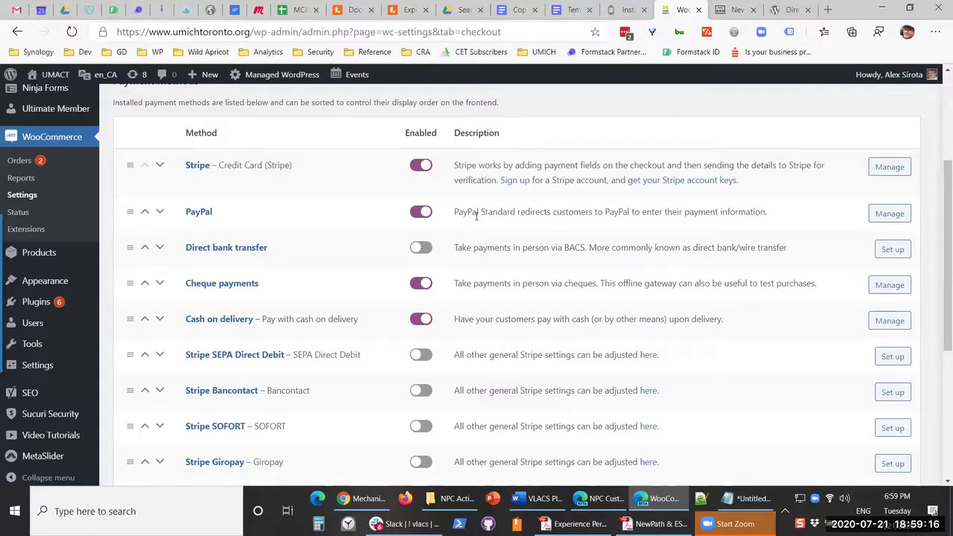
scroll(439, 261, down, 2)
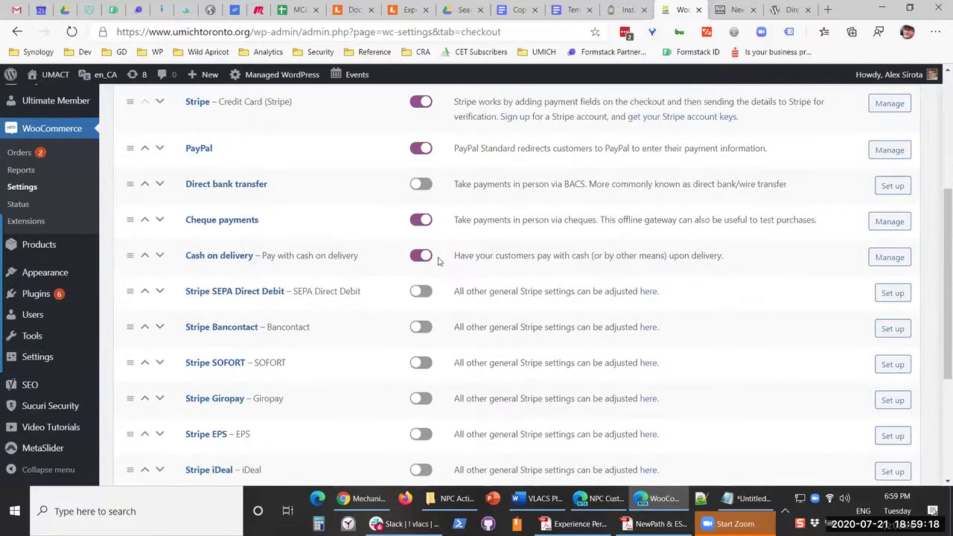
scroll(438, 260, up, 3)
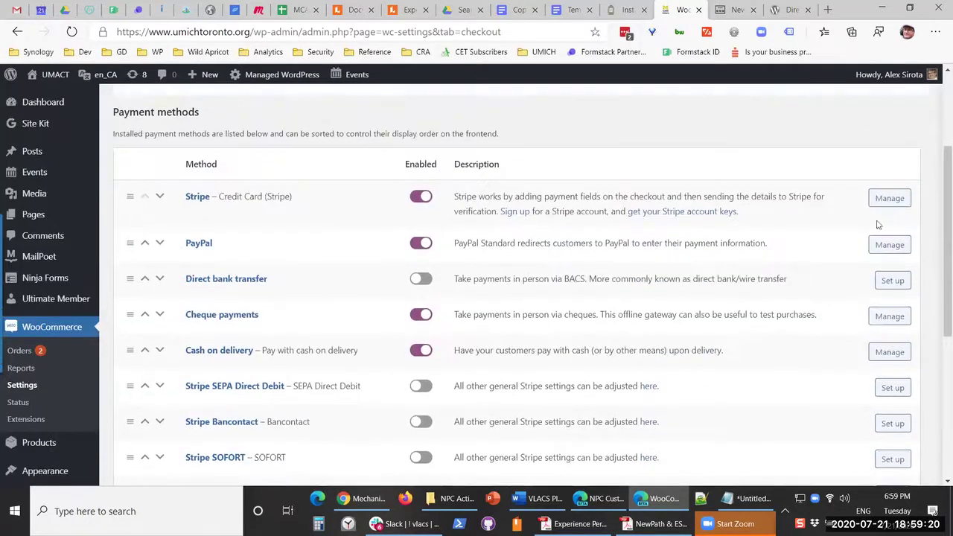
click(879, 247)
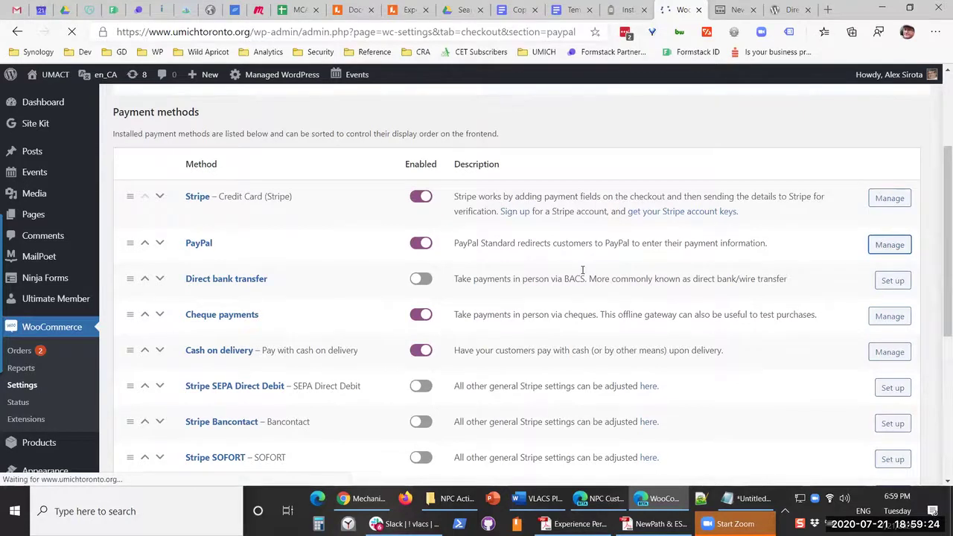
- Examine the PayPal Standard settings, including the title, description, advanced options and API credentials sections
scroll(555, 275, down, 5)
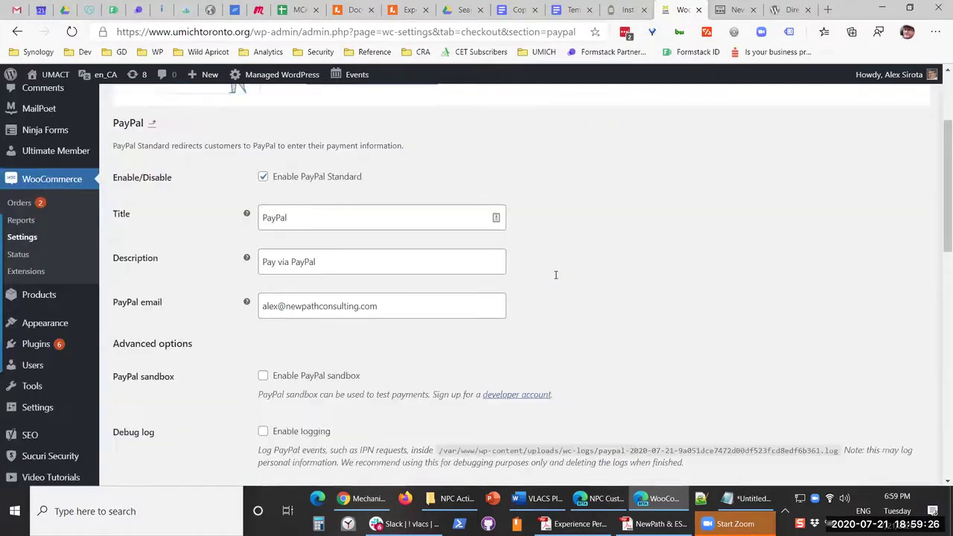
scroll(556, 274, down, 6)
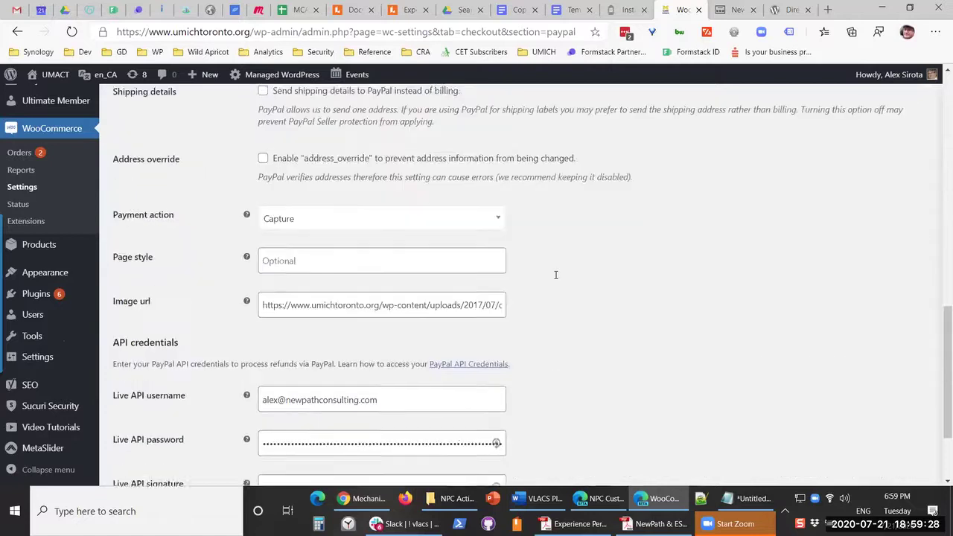
scroll(555, 275, up, 10)
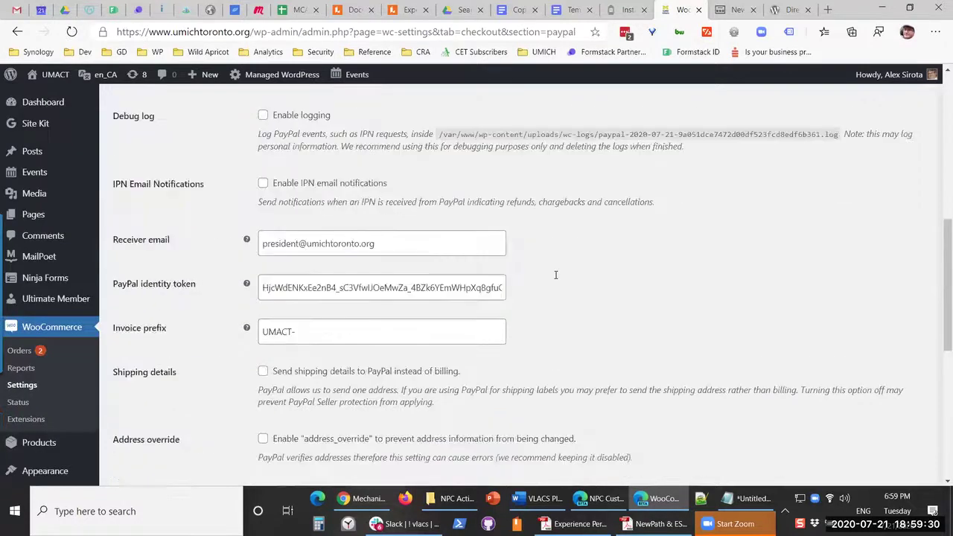
scroll(555, 275, up, 3)
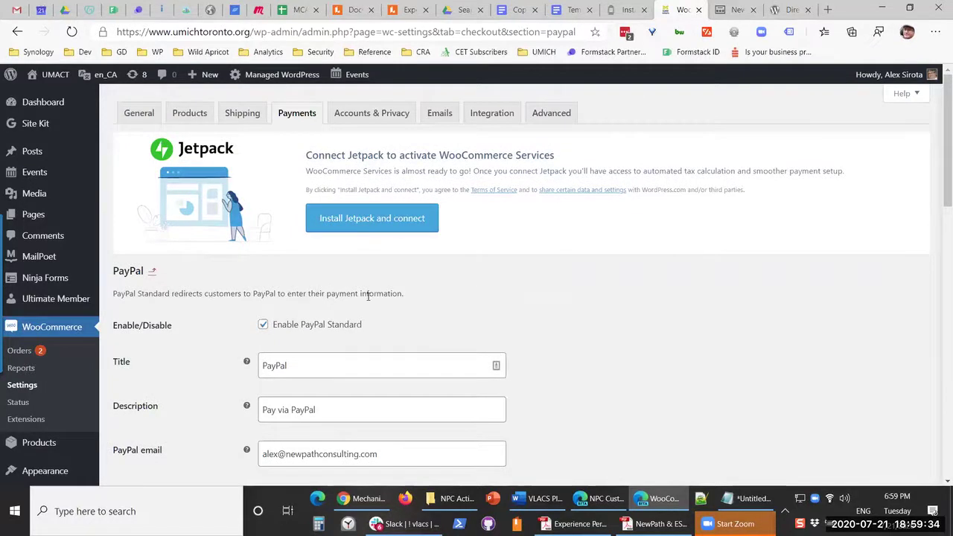
scroll(370, 298, down, 1)
scroll(370, 301, down, 1)
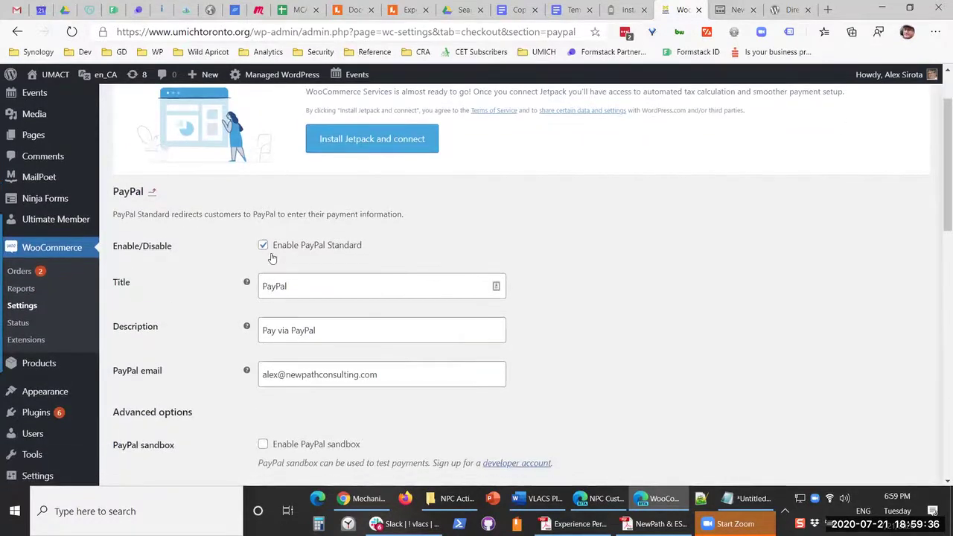
scroll(417, 270, down, 3)
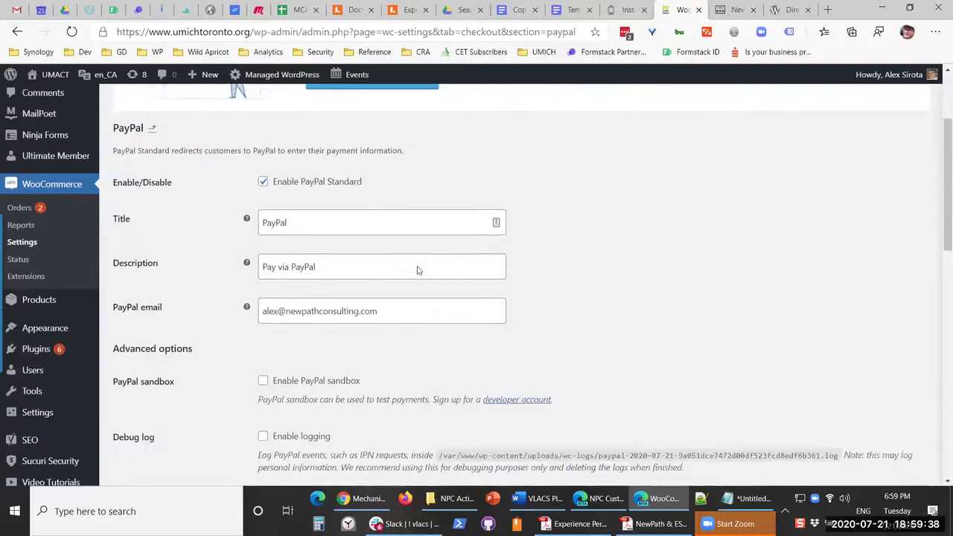
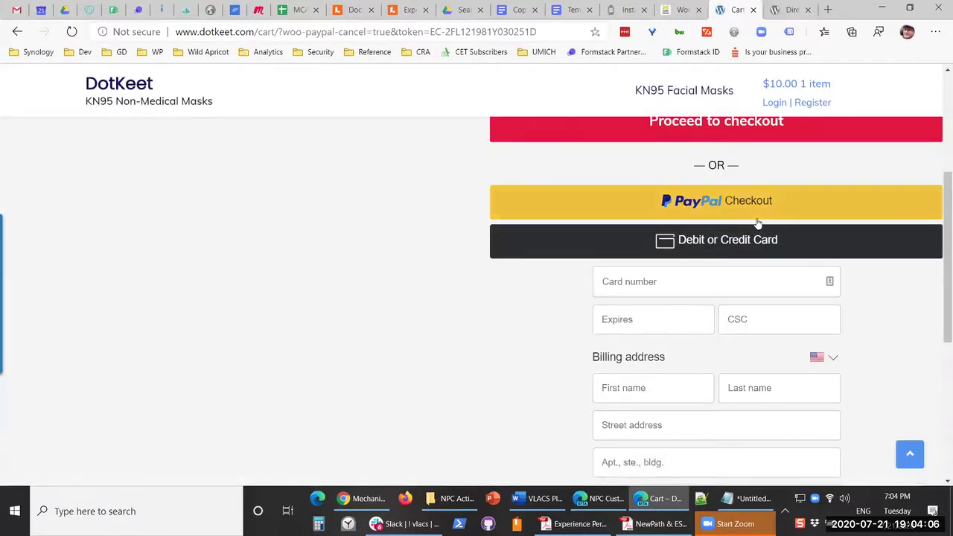
- Search the web for "woocommerce turn off credit or debit card paypal" and skim the results
click(790, 9)
click(531, 32)
text(w)
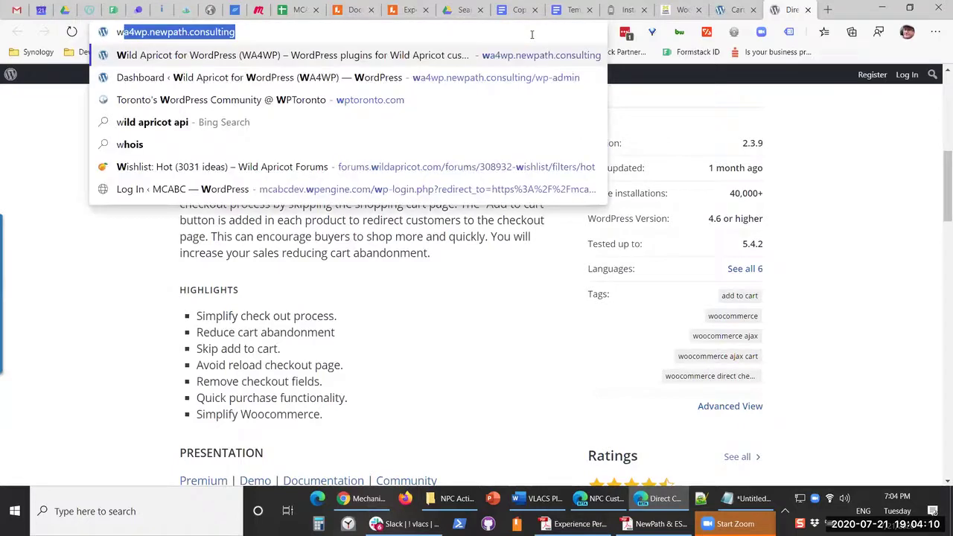
text(oocomerce)
key(BackSpace)
key(BackSpace)
key(BackSpace)
key(BackSpace)
text(mere)
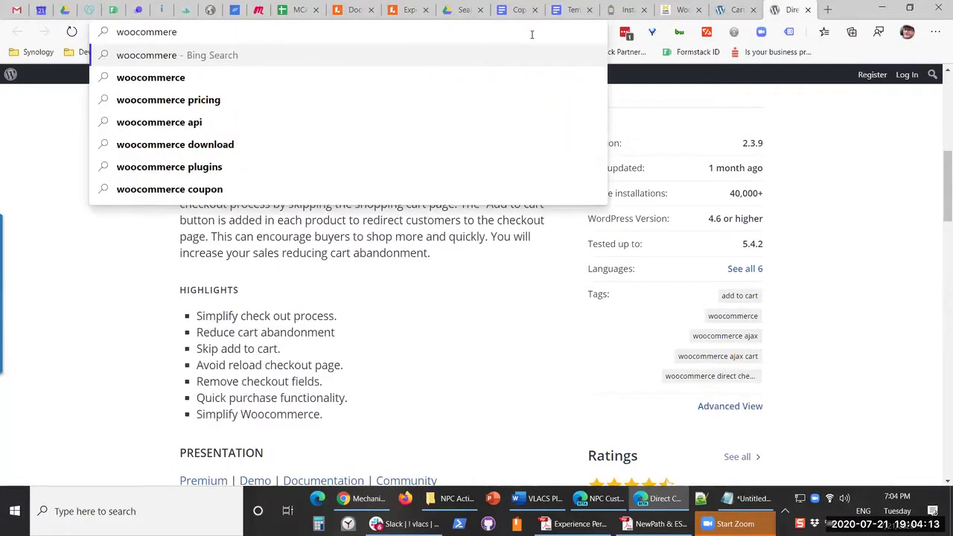
key(BackSpace)
text(ce turn off)
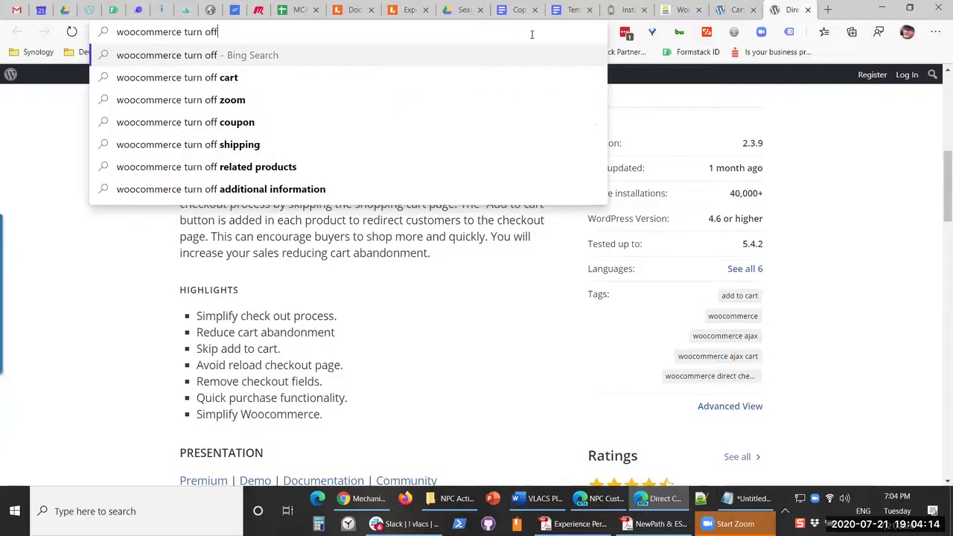
text( credei)
key(BackSpace)
key(BackSpace)
text(it or debit card paypal)
key(Return)
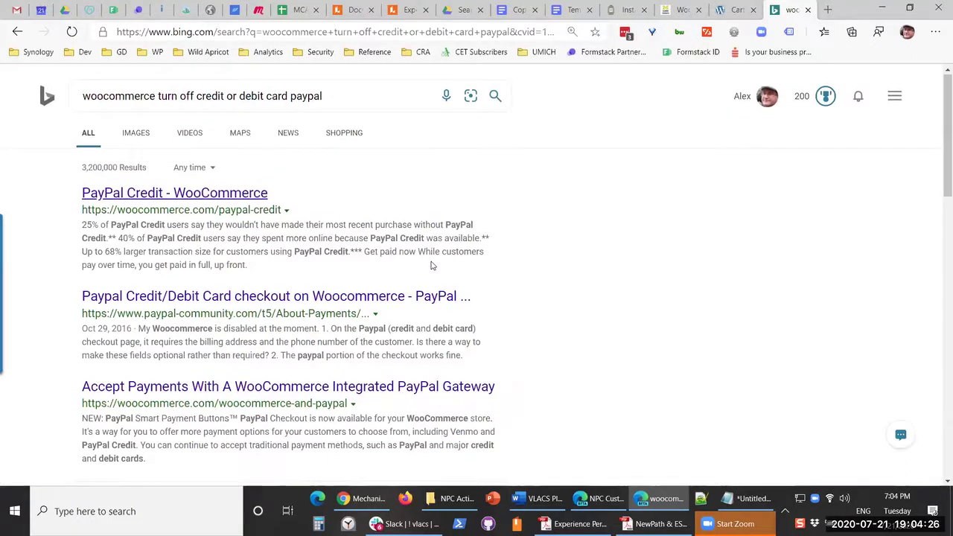
scroll(432, 264, down, 2)
scroll(770, 100, up, 2)
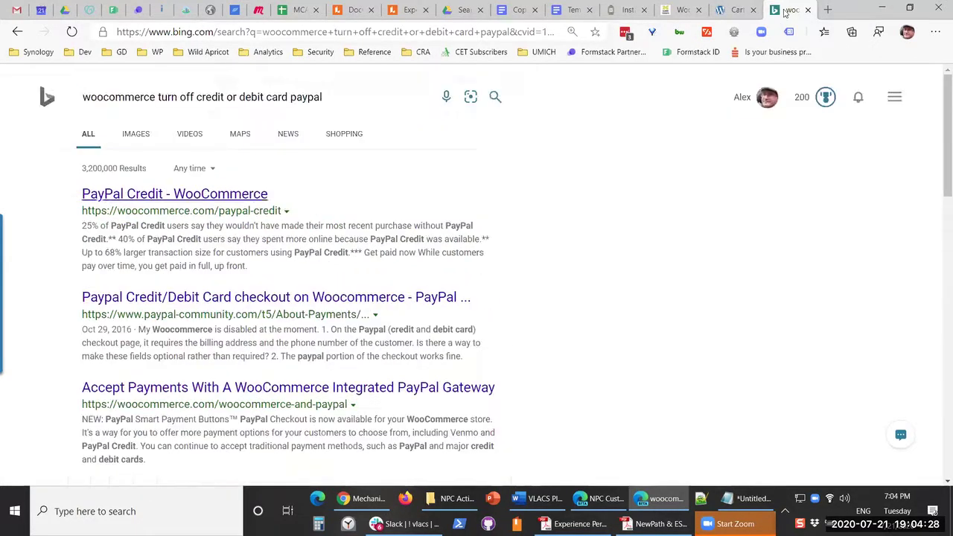
- Return to the PayPal settings in the WordPress admin and go back to the full list of payment methods
click(689, 6)
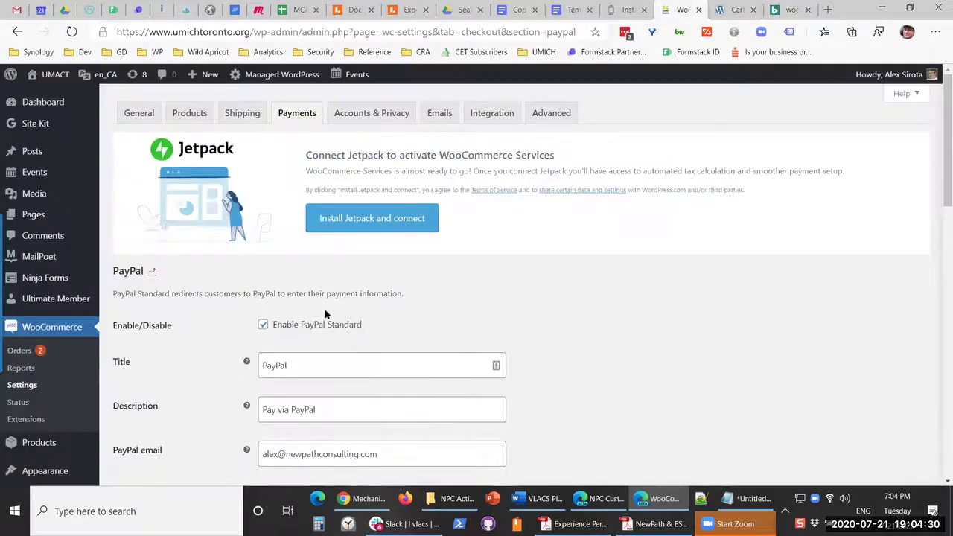
scroll(401, 298, down, 1)
scroll(378, 287, up, 1)
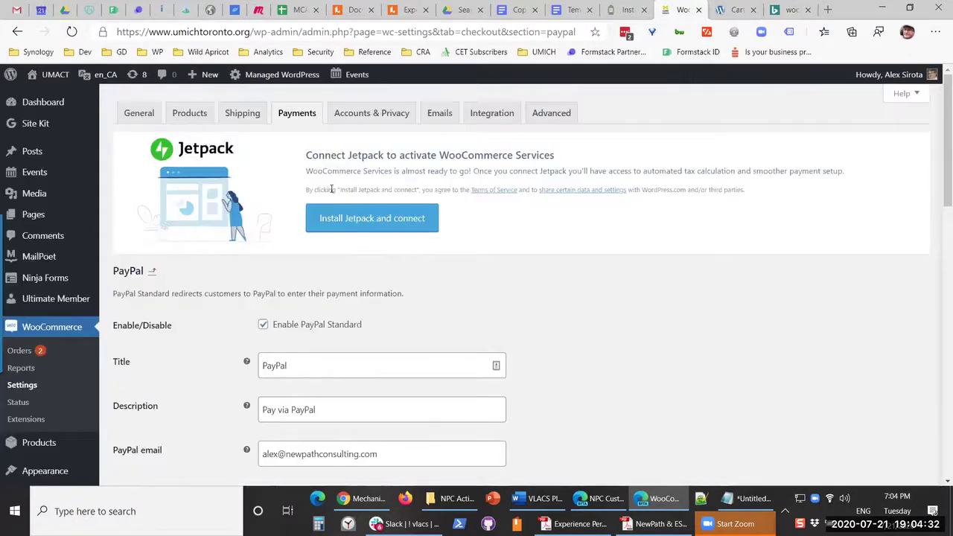
click(304, 118)
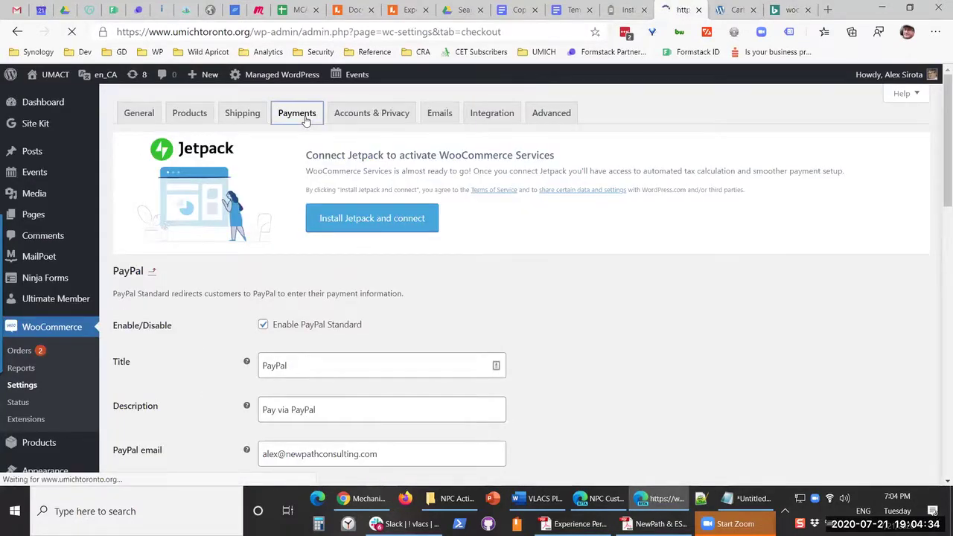
- Visit the alumni site from the WordPress dashboard and open its shopping cart
mouse_move(60, 80)
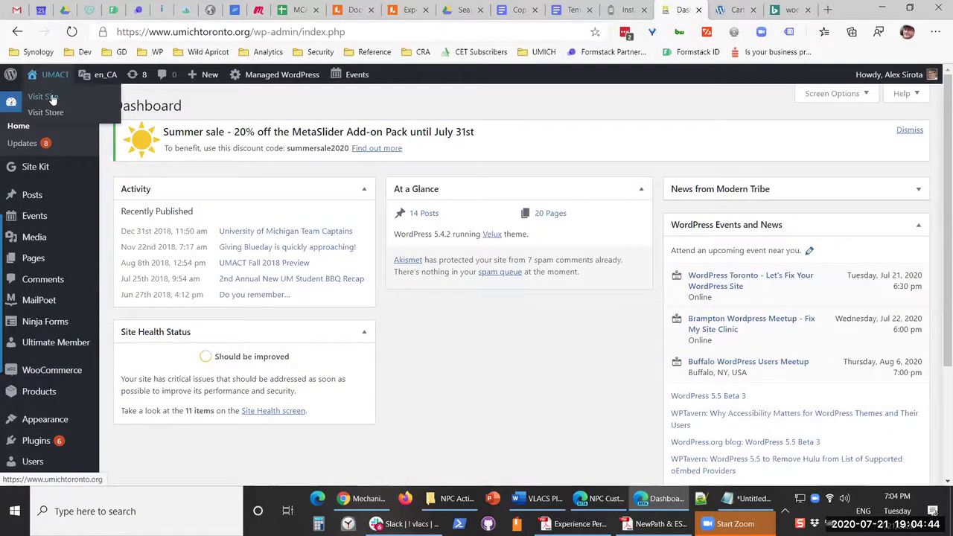
click(50, 98)
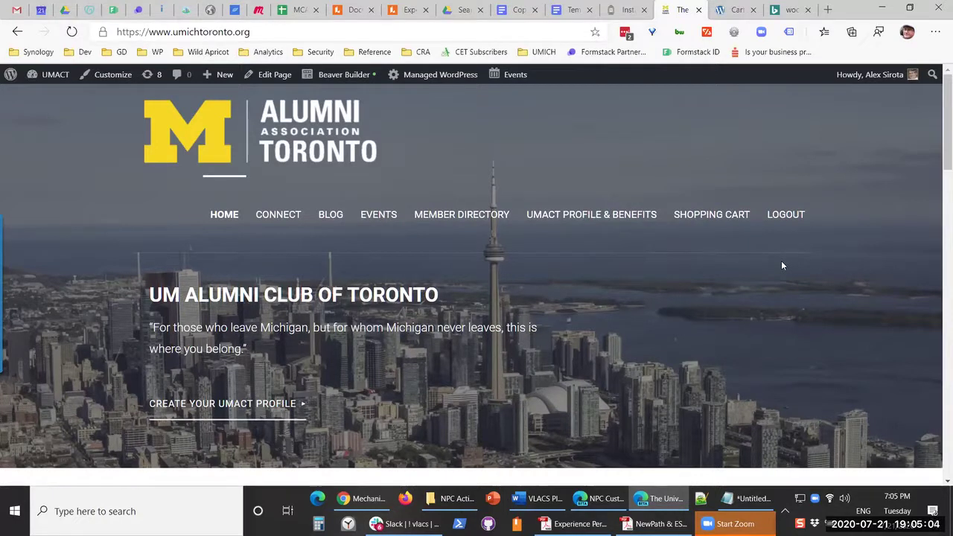
scroll(782, 263, down, 1)
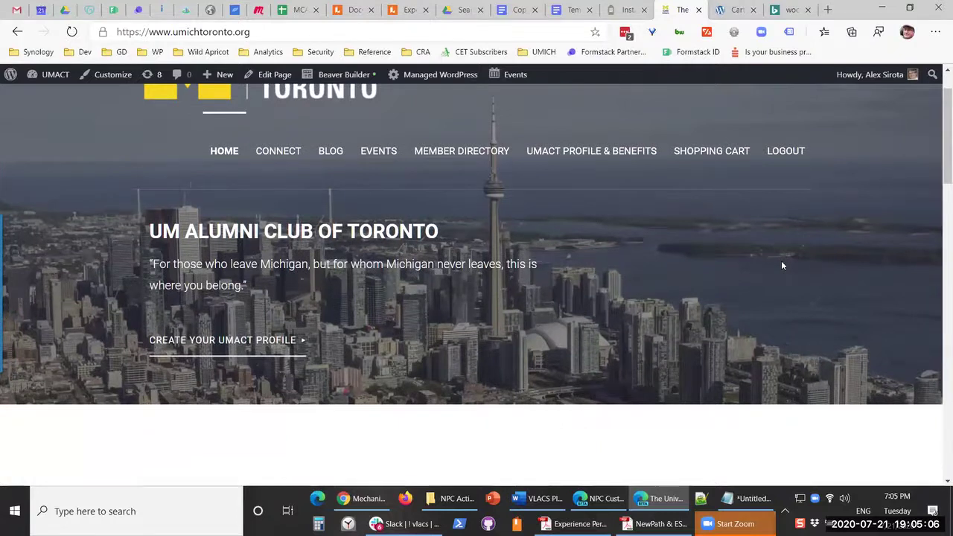
scroll(781, 266, up, 1)
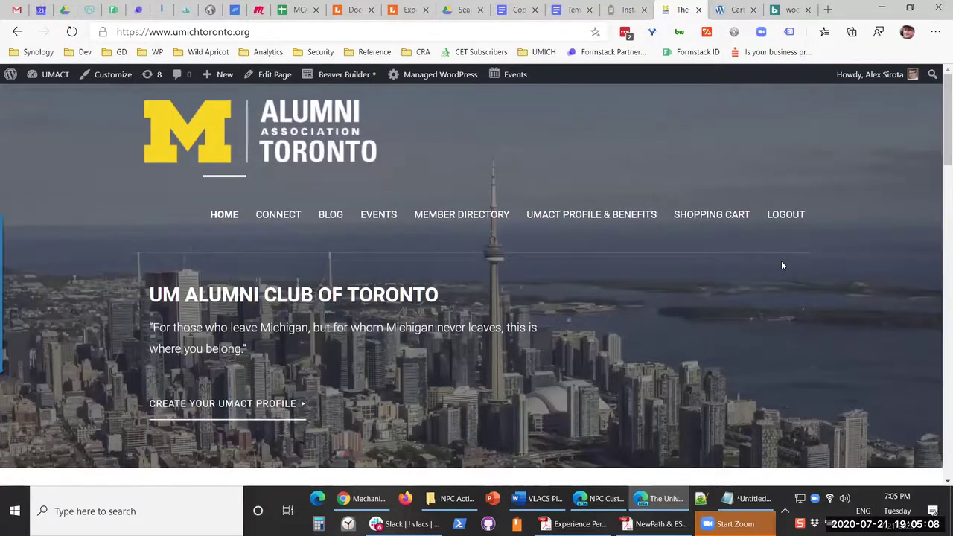
click(713, 220)
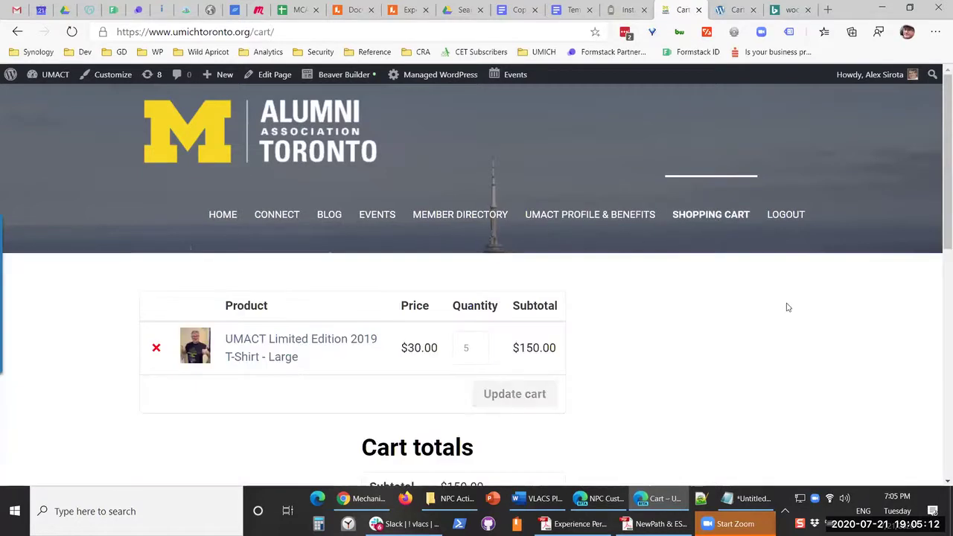
- Review the cart's shipping options and total, and proceed to checkout
scroll(786, 306, down, 1)
scroll(785, 306, down, 5)
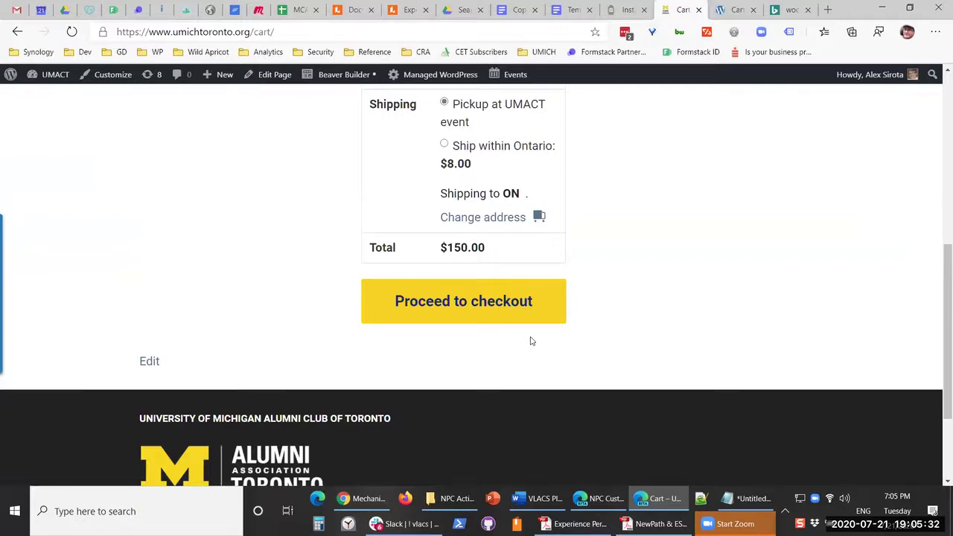
click(461, 302)
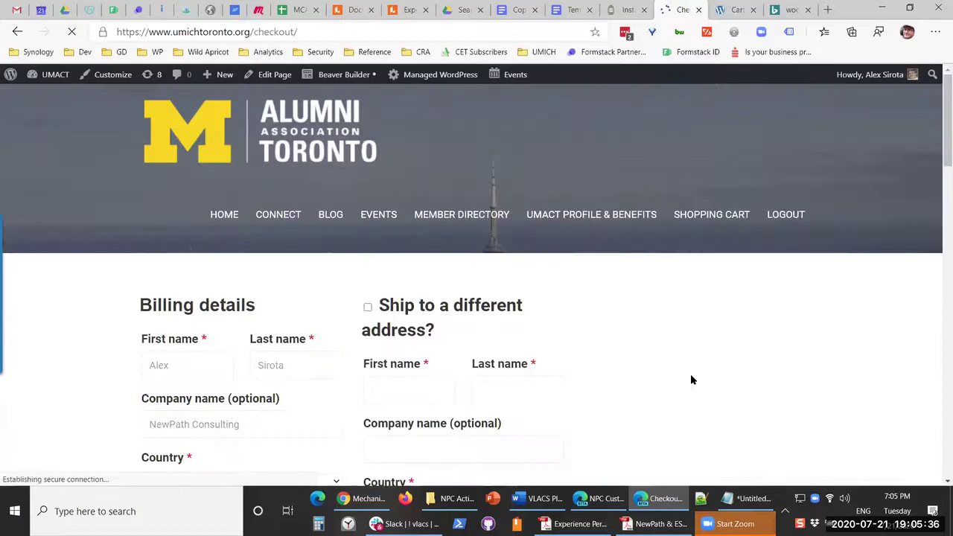
- Review the order on the checkout page and choose PayPal as the payment method
scroll(685, 363, down, 6)
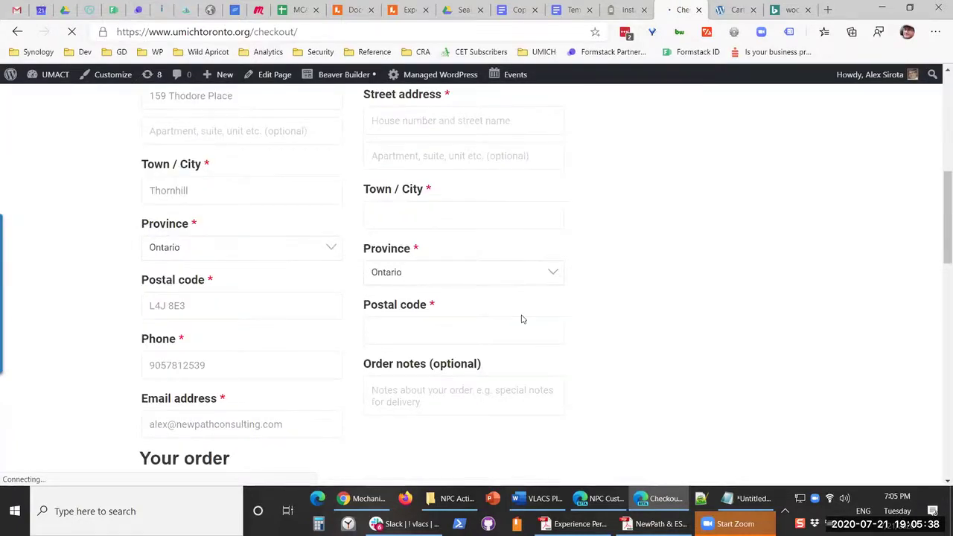
scroll(521, 319, down, 2)
scroll(522, 319, down, 3)
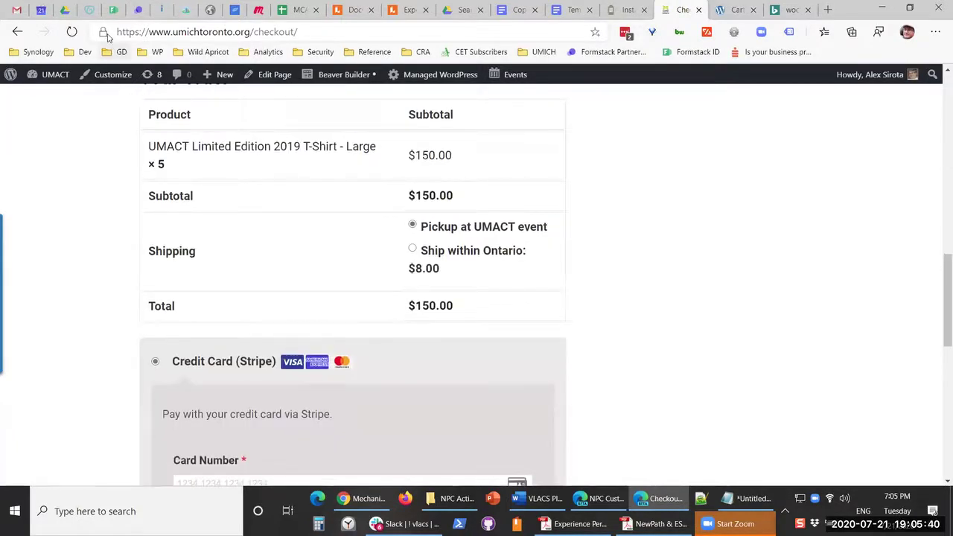
scroll(476, 232, down, 6)
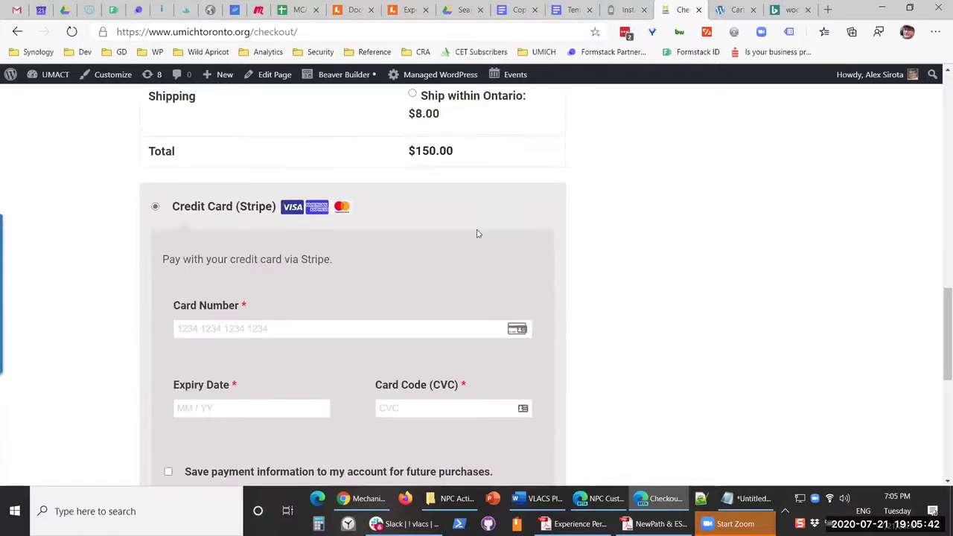
click(156, 250)
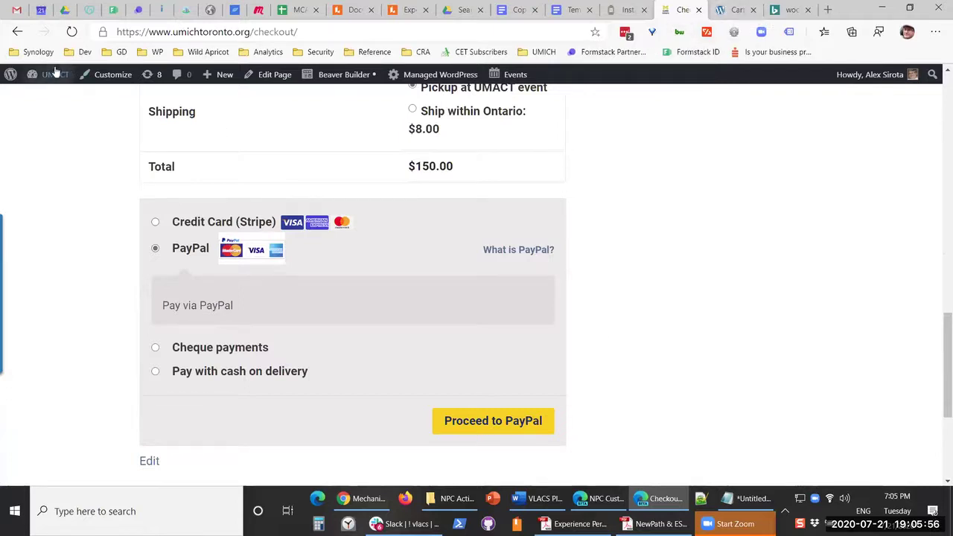
mouse_move(52, 75)
click(57, 97)
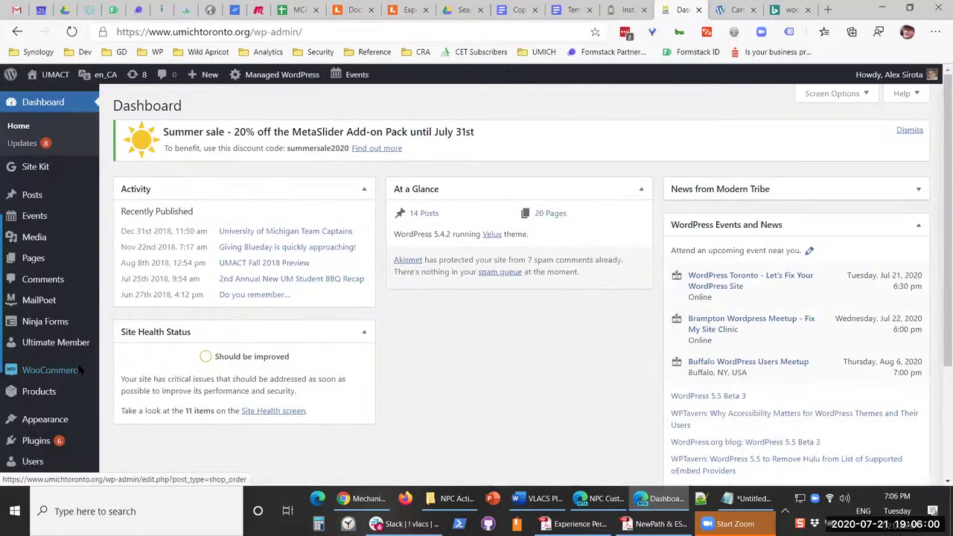
mouse_move(39, 236)
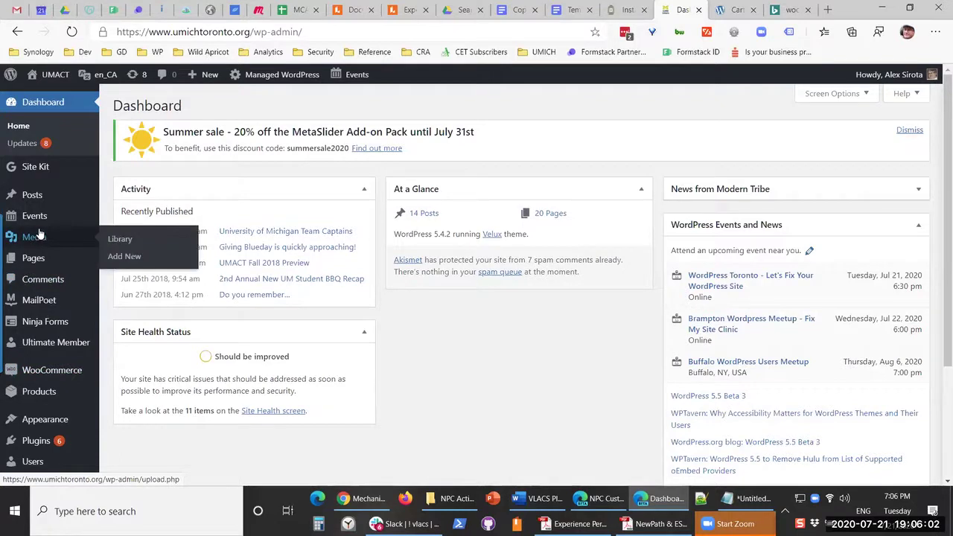
mouse_move(54, 421)
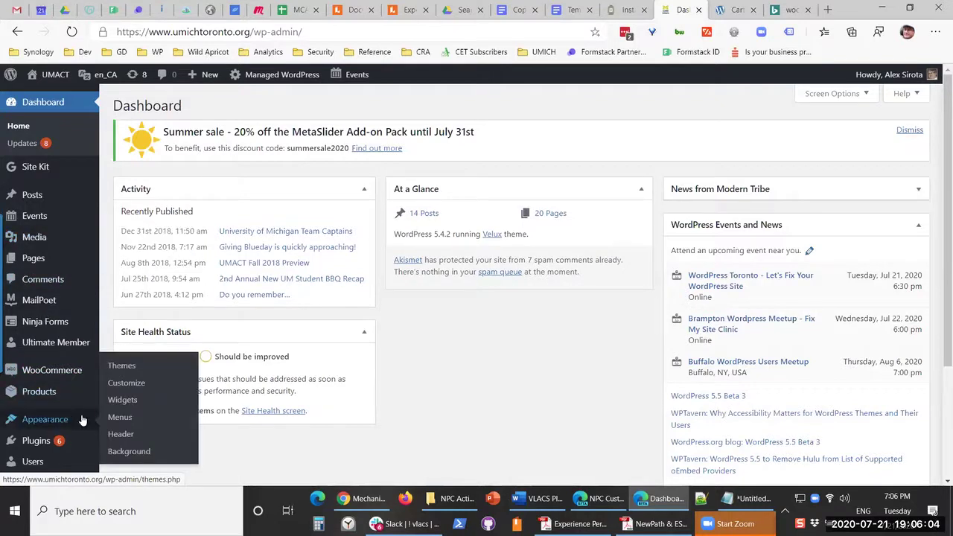
scroll(67, 413, down, 1)
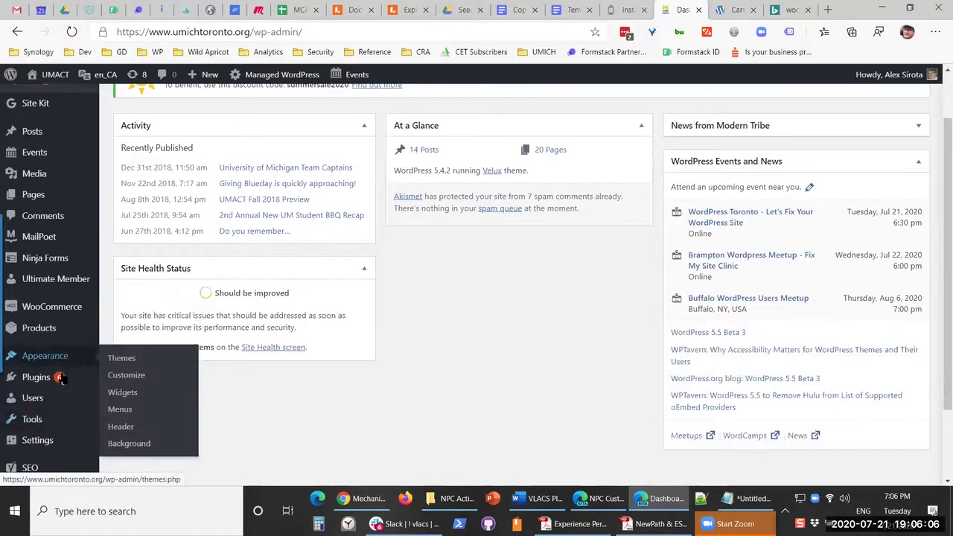
click(18, 29)
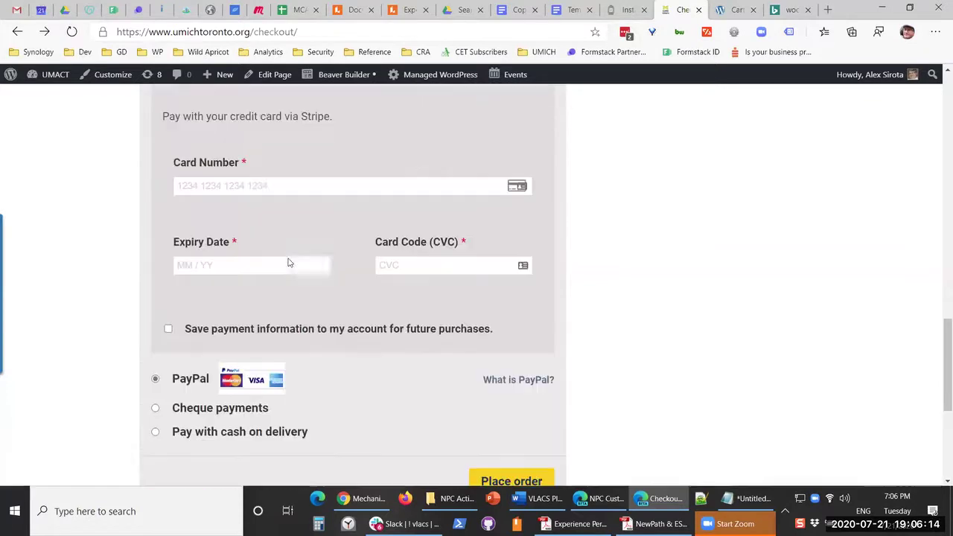
- Leave the checkout, return to the site's WordPress dashboard and open the WooCommerce settings
click(17, 32)
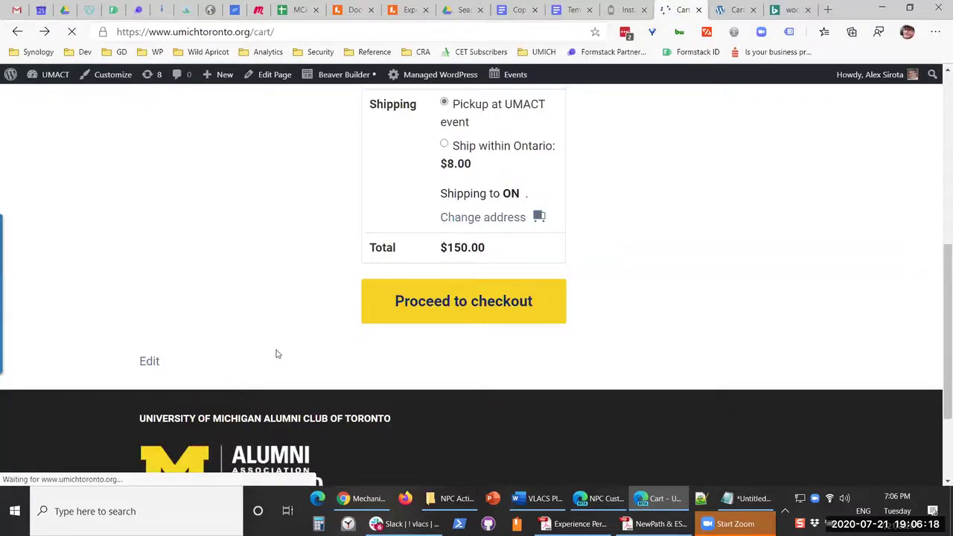
click(61, 94)
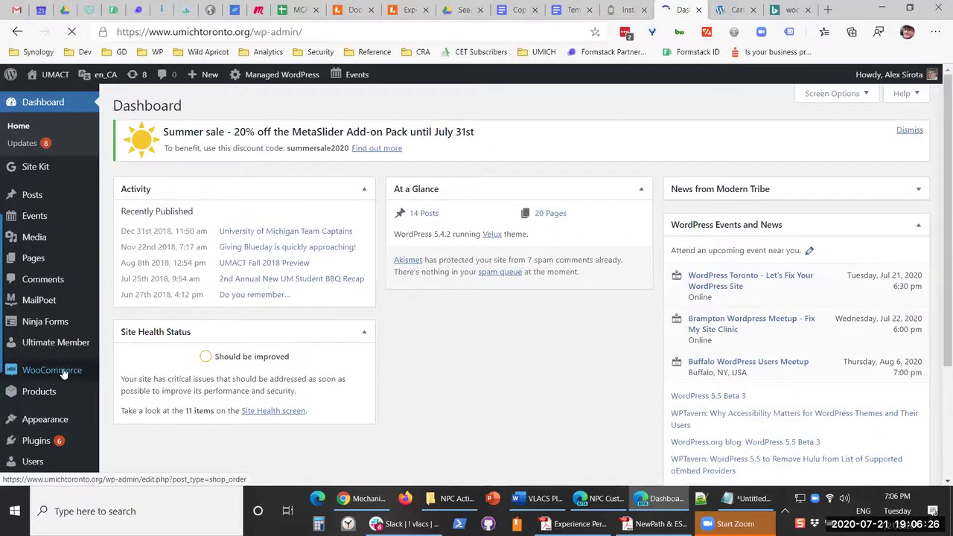
mouse_move(63, 367)
click(136, 408)
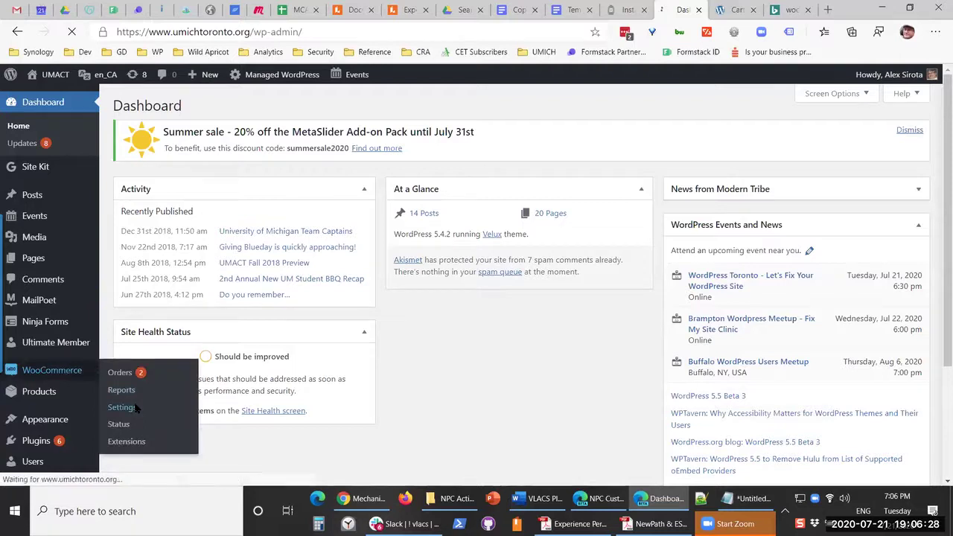
mouse_move(739, 499)
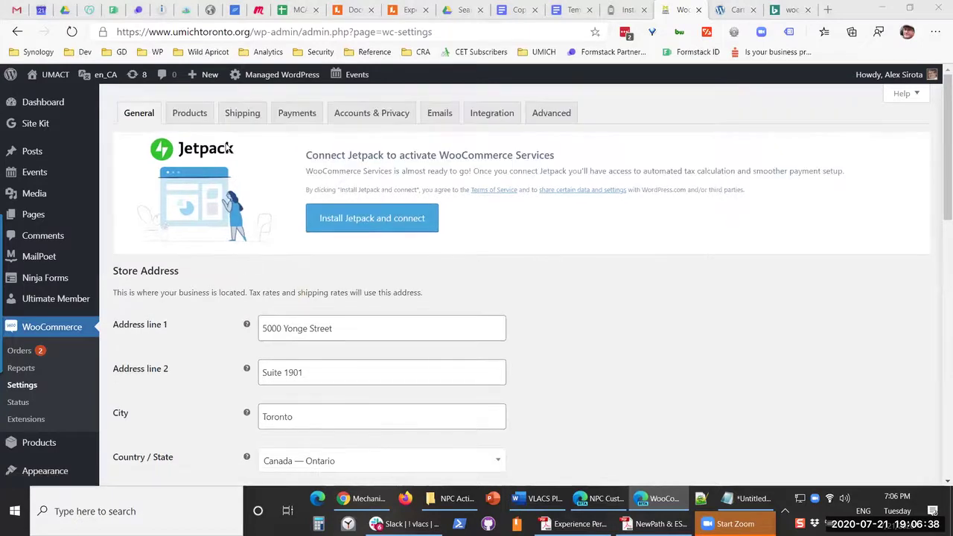
- Look over the WooCommerce shipping zones and examine the list of installed payment methods
click(250, 122)
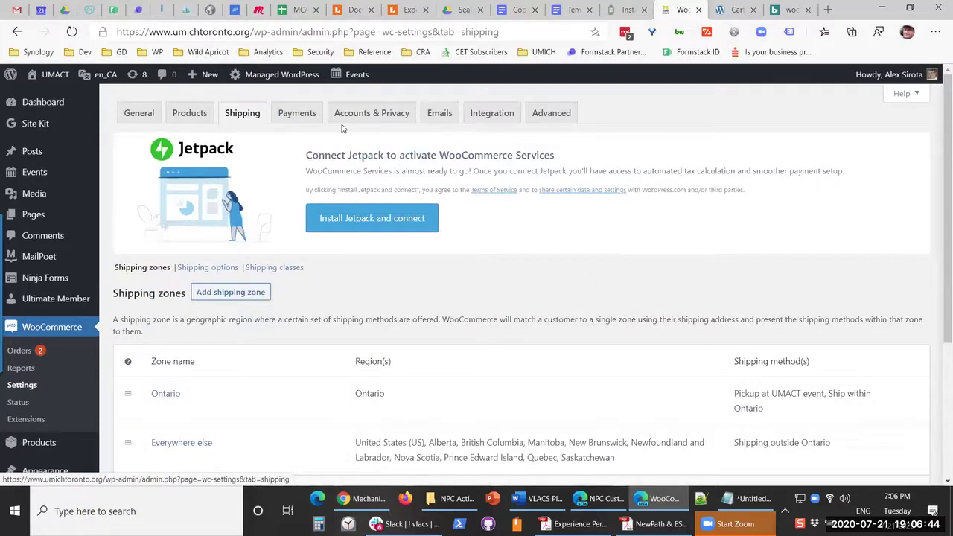
click(296, 113)
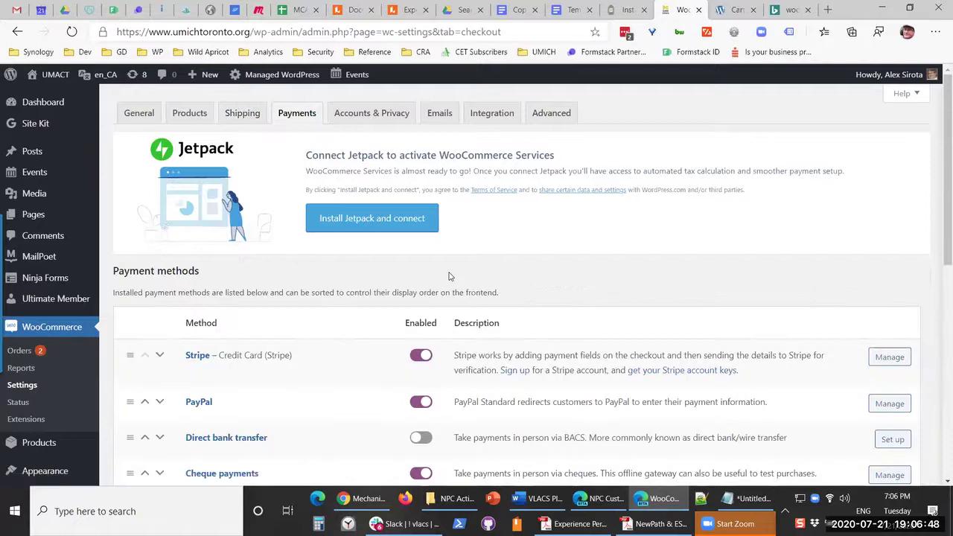
scroll(578, 283, down, 2)
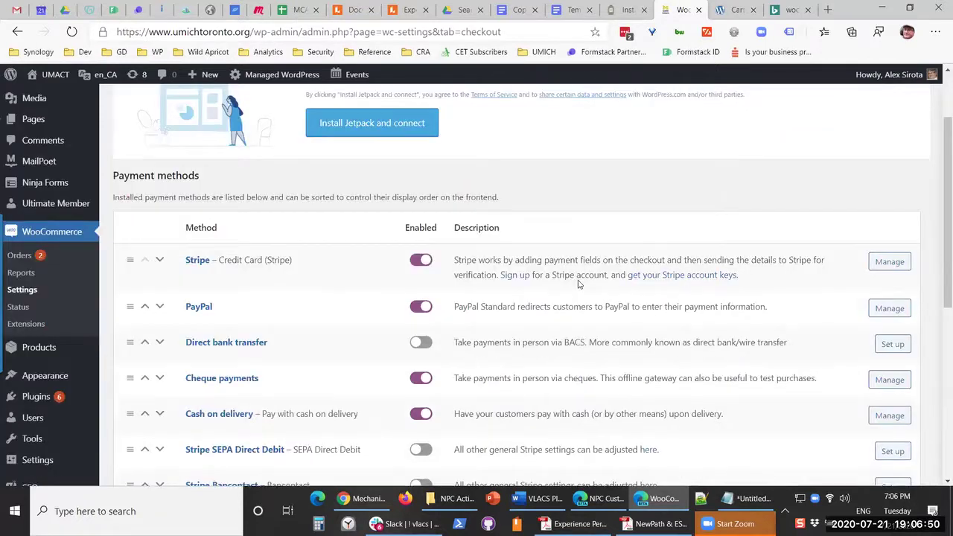
scroll(578, 283, down, 1)
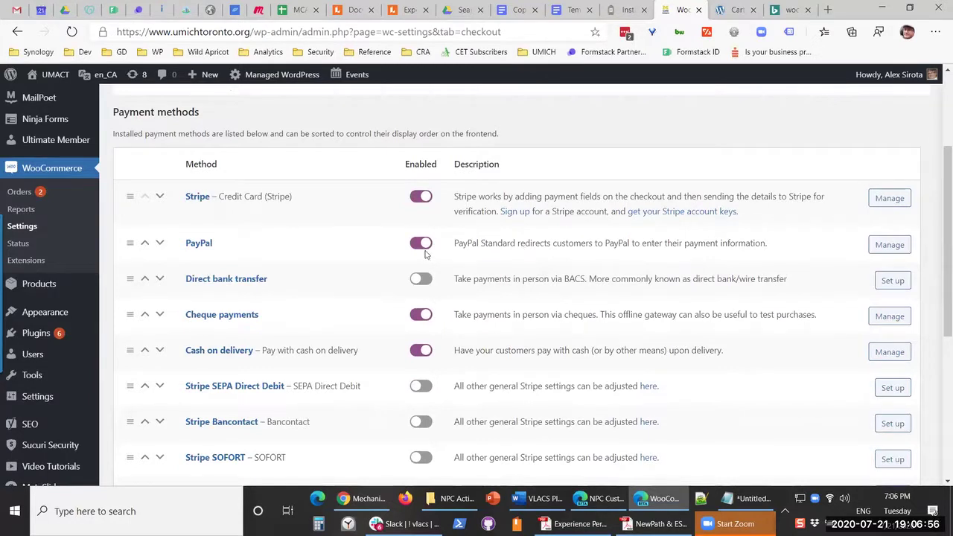
scroll(447, 285, down, 4)
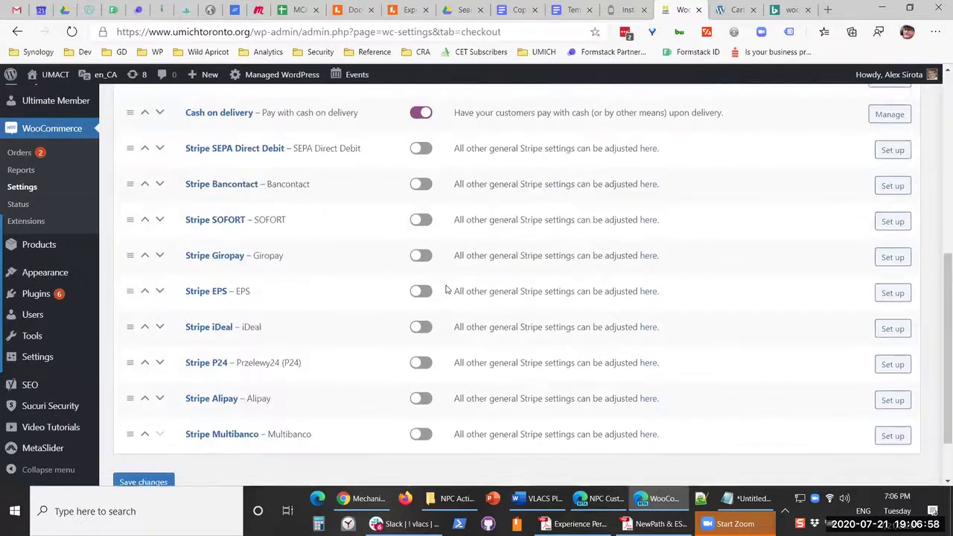
scroll(448, 283, up, 2)
scroll(447, 284, up, 1)
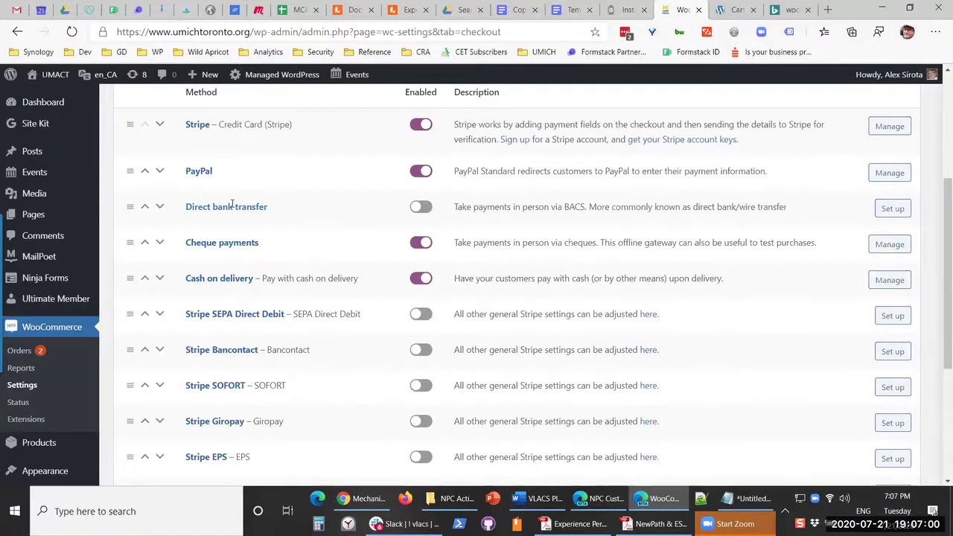
- Open the PayPal payment method's settings and examine all of its options, from the basic fields through the API credentials
click(878, 173)
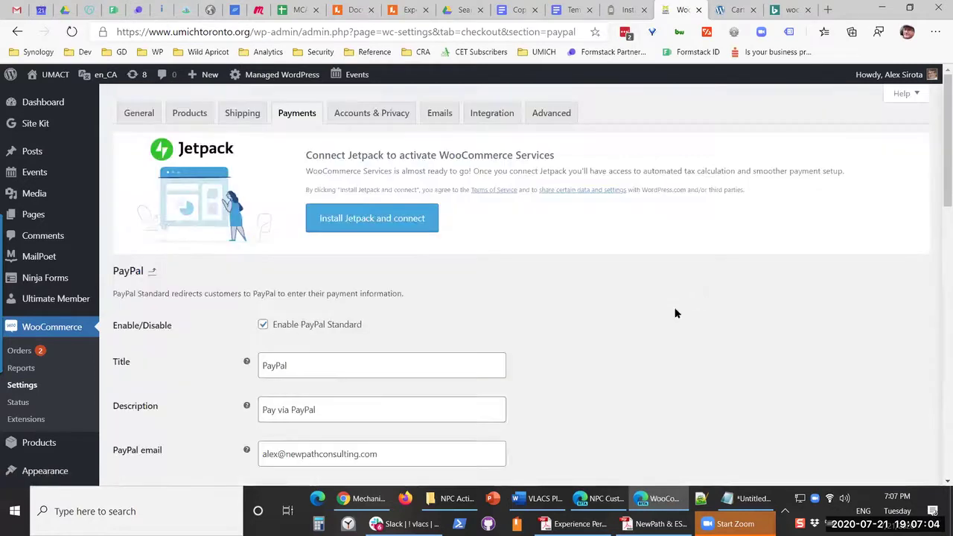
scroll(665, 320, down, 3)
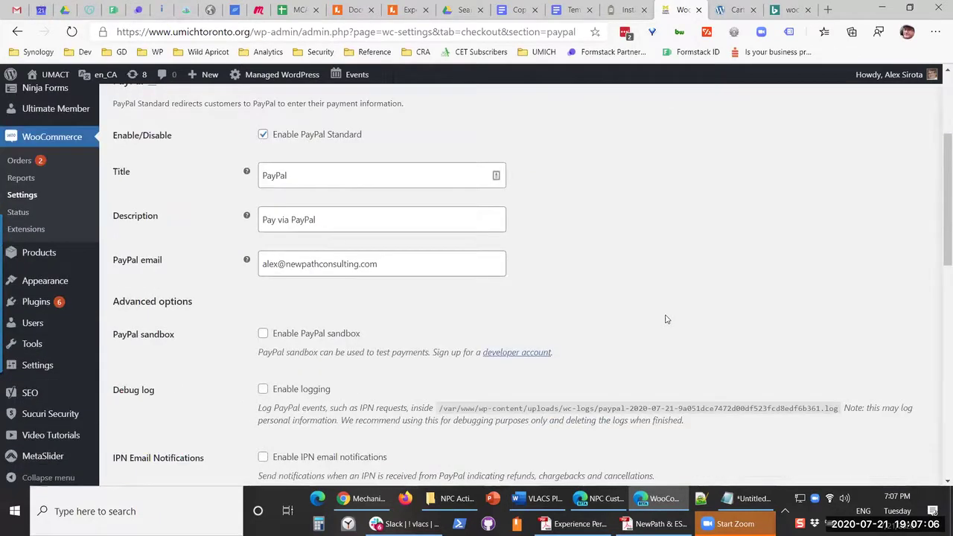
scroll(665, 319, down, 5)
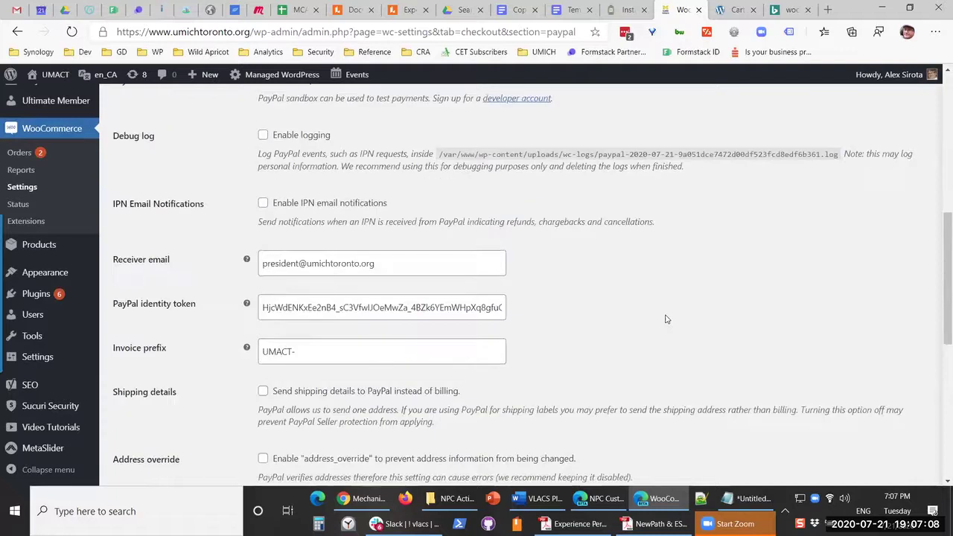
scroll(665, 320, down, 2)
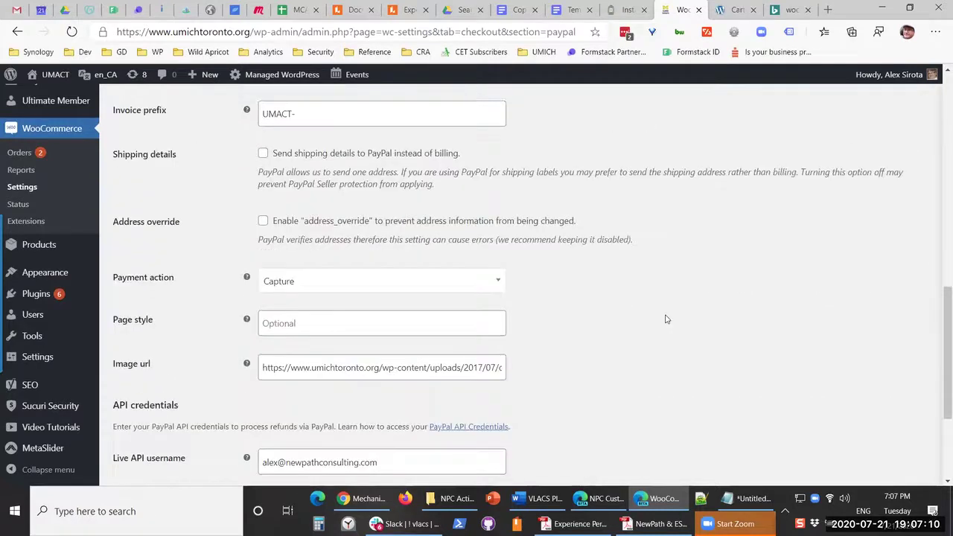
scroll(665, 320, down, 1)
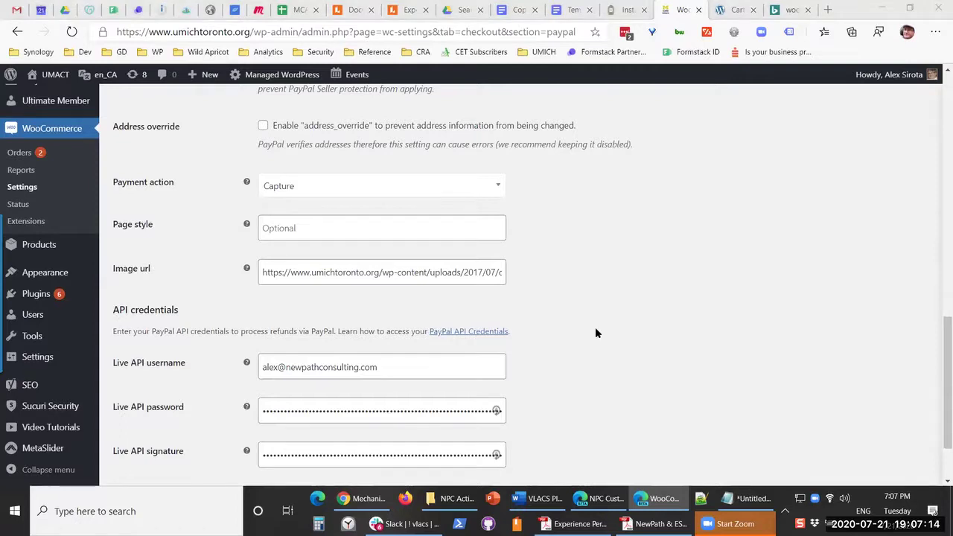
scroll(694, 297, down, 1)
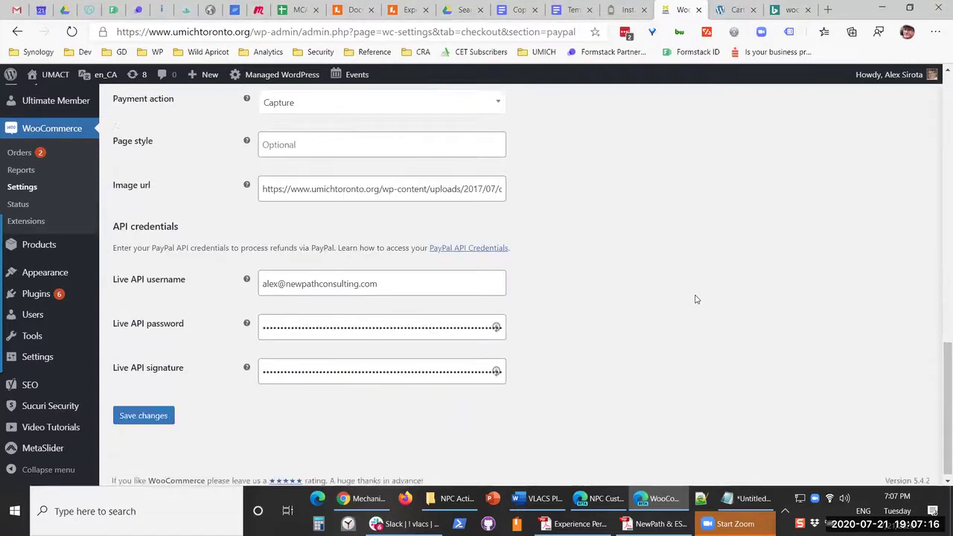
scroll(695, 299, up, 7)
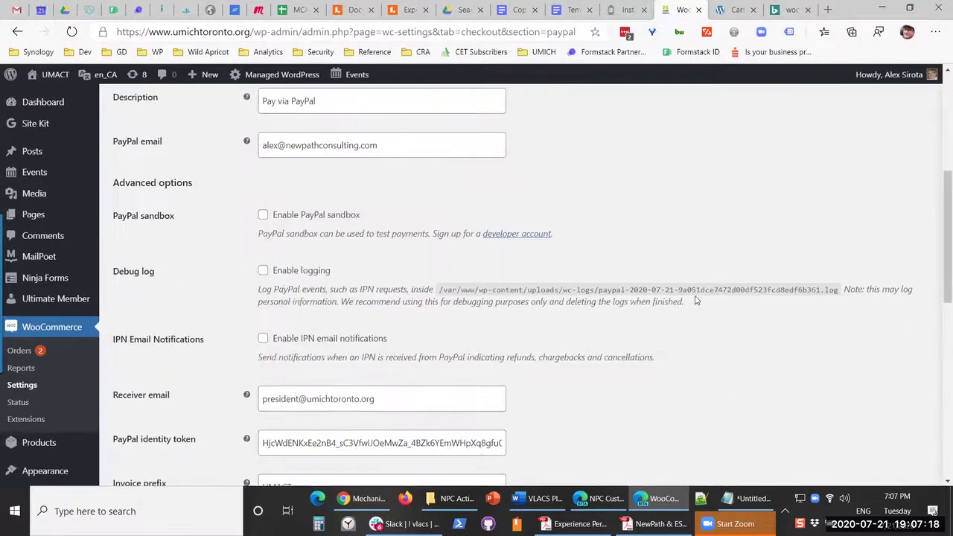
scroll(696, 300, up, 3)
scroll(696, 300, up, 1)
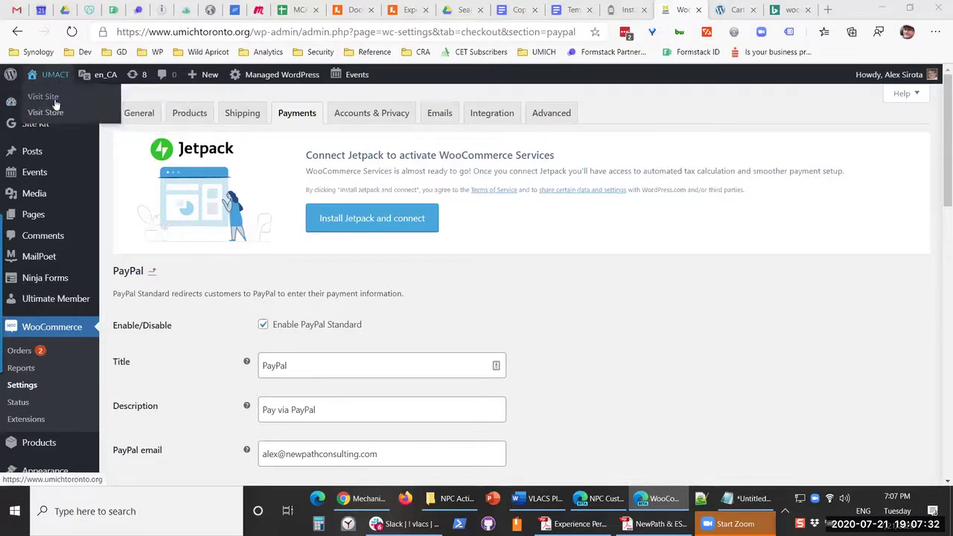
- Visit the alumni site from the WordPress admin, open its shopping cart and proceed to checkout
click(54, 104)
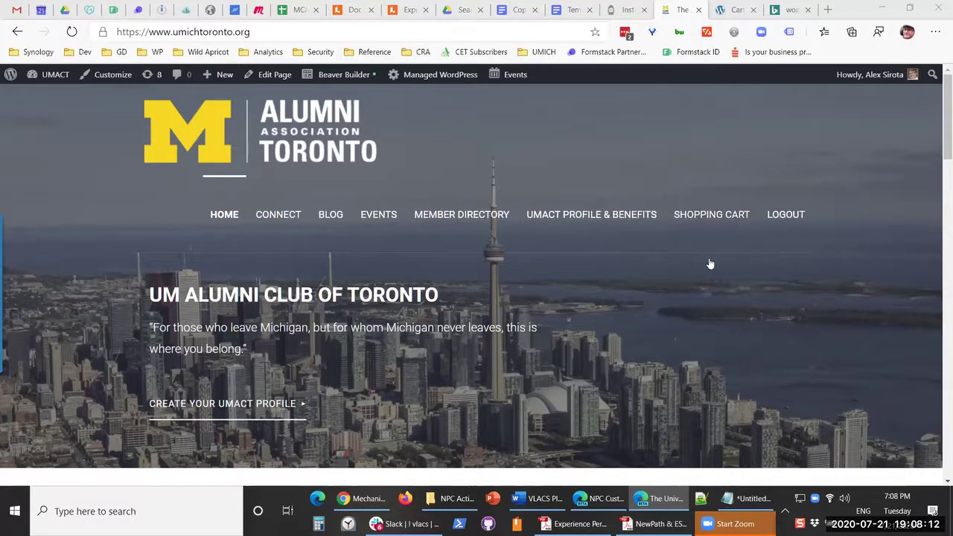
click(720, 220)
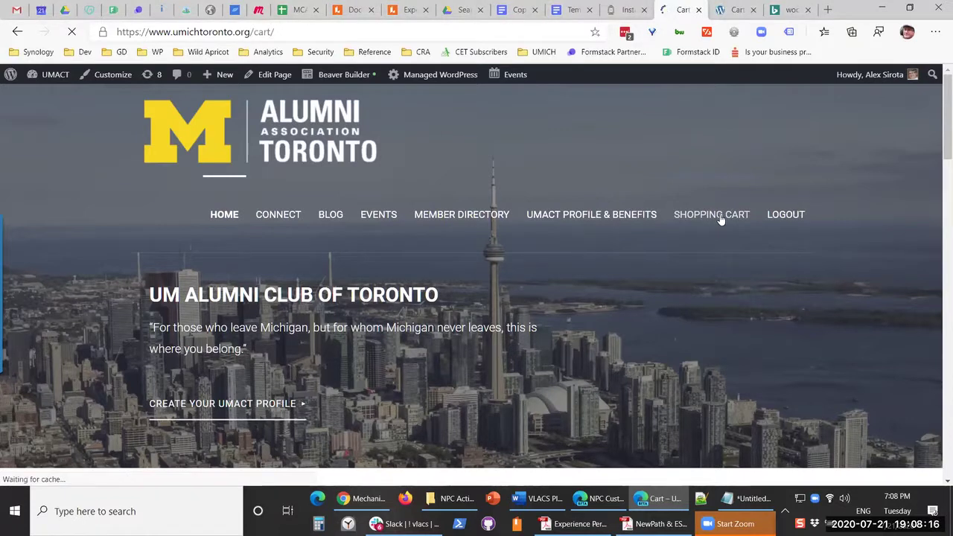
scroll(787, 367, down, 2)
scroll(787, 368, down, 5)
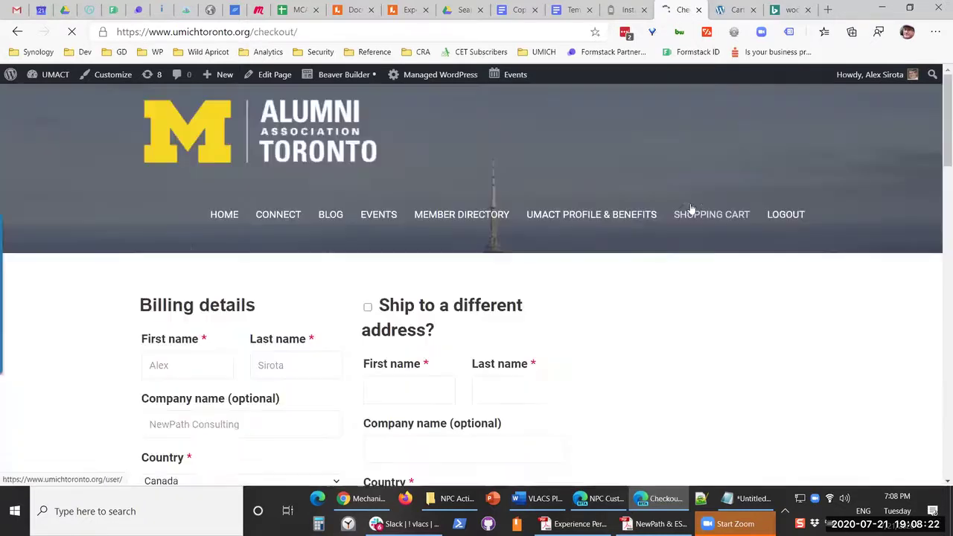
- Select PayPal as the payment method on the checkout page and try to place the order
scroll(698, 210, down, 6)
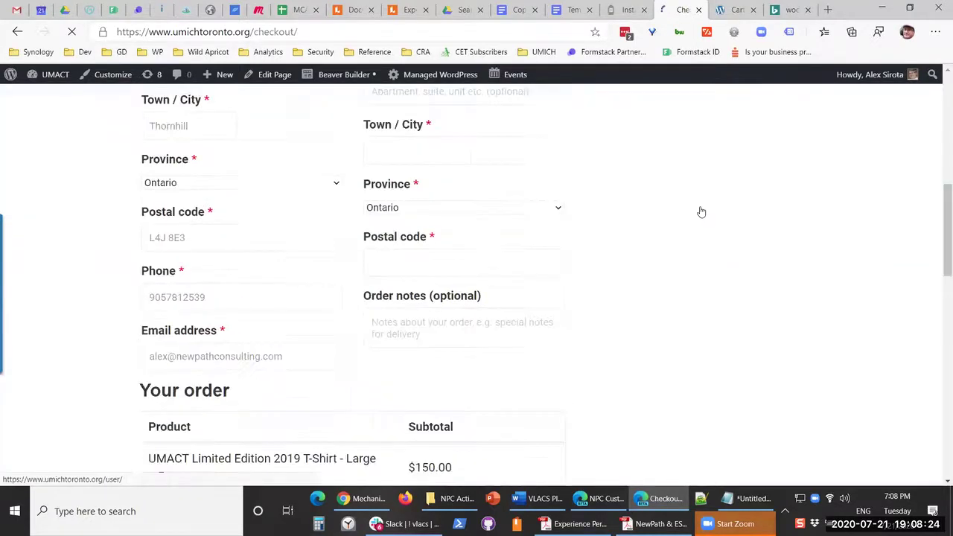
scroll(701, 212, down, 6)
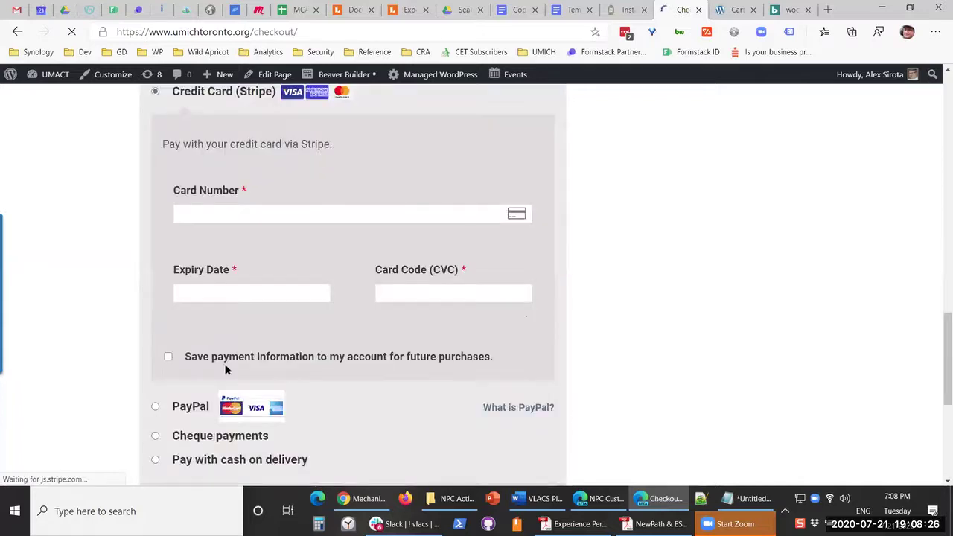
click(202, 379)
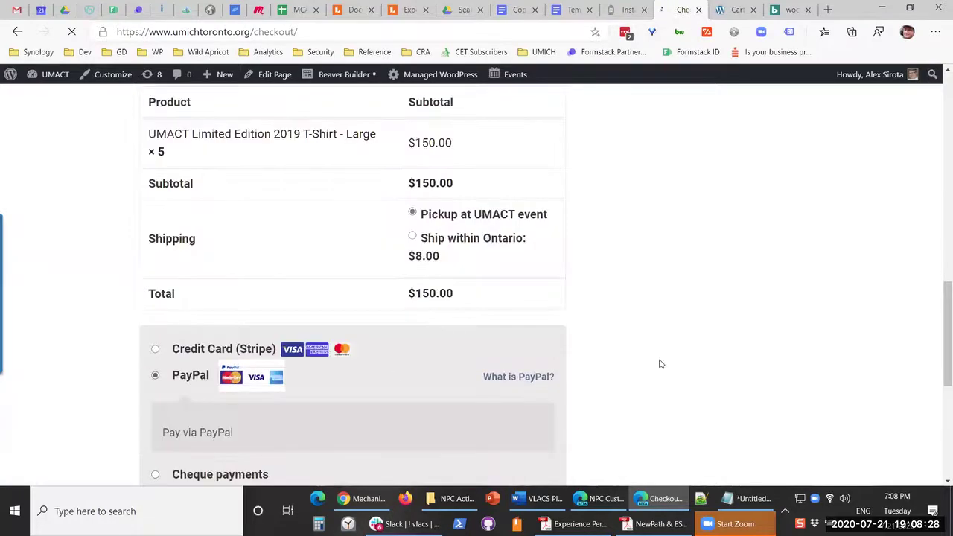
click(520, 421)
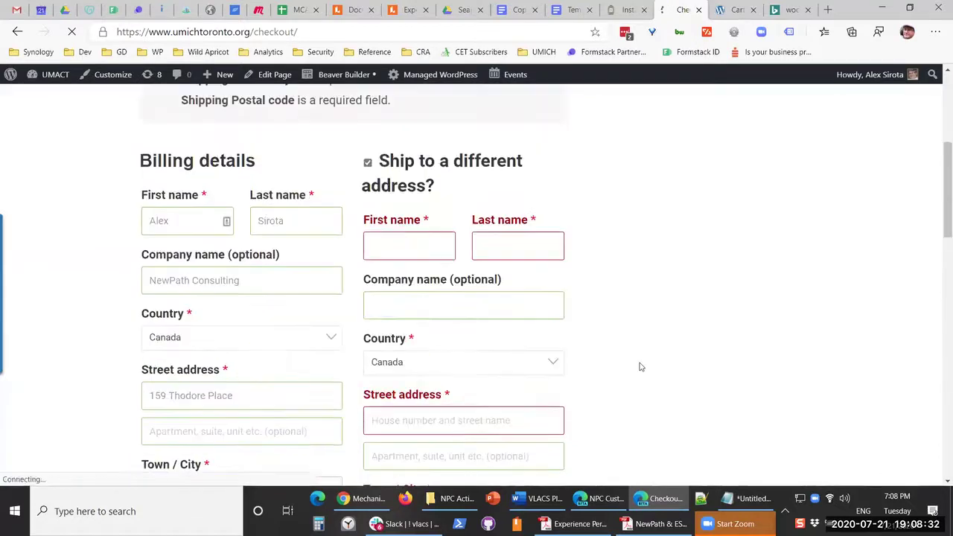
scroll(665, 370, down, 3)
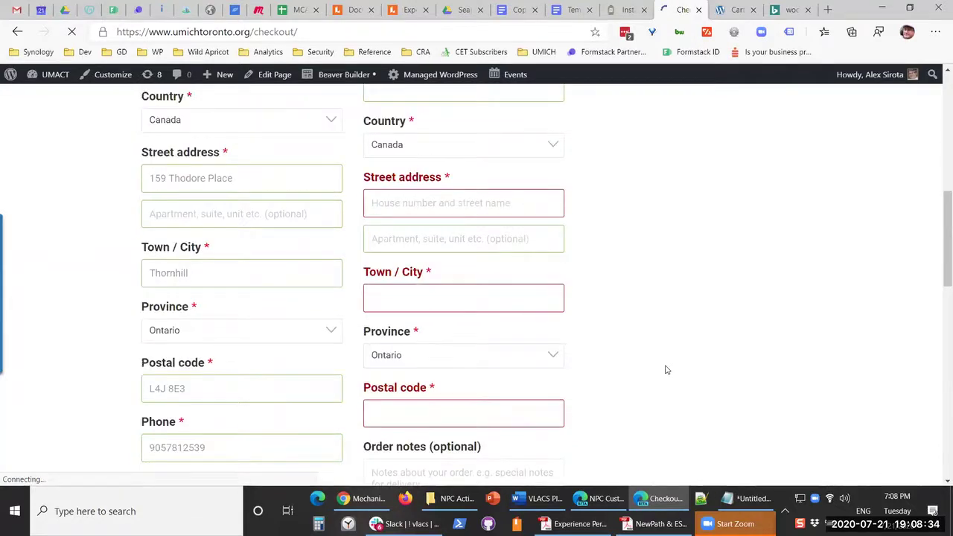
scroll(666, 370, down, 3)
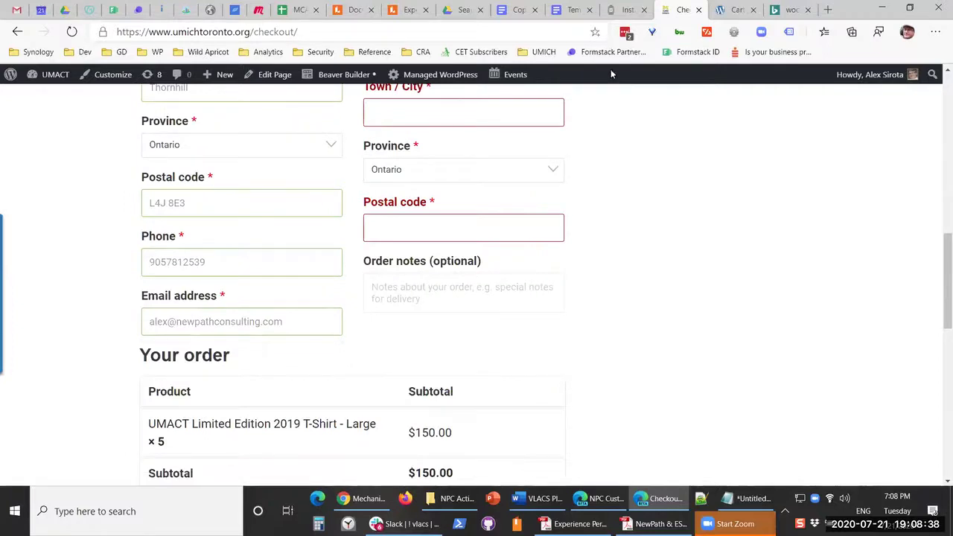
- Switch to the DotKeet cart, inspect PayPal Checkout's option to pay with a credit or Visa debit card, and close the payment window
click(734, 10)
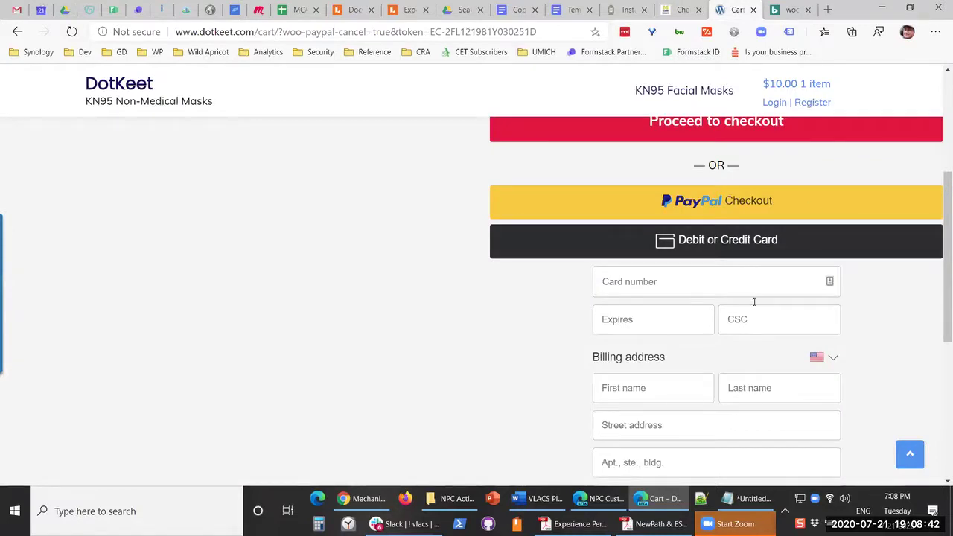
click(740, 212)
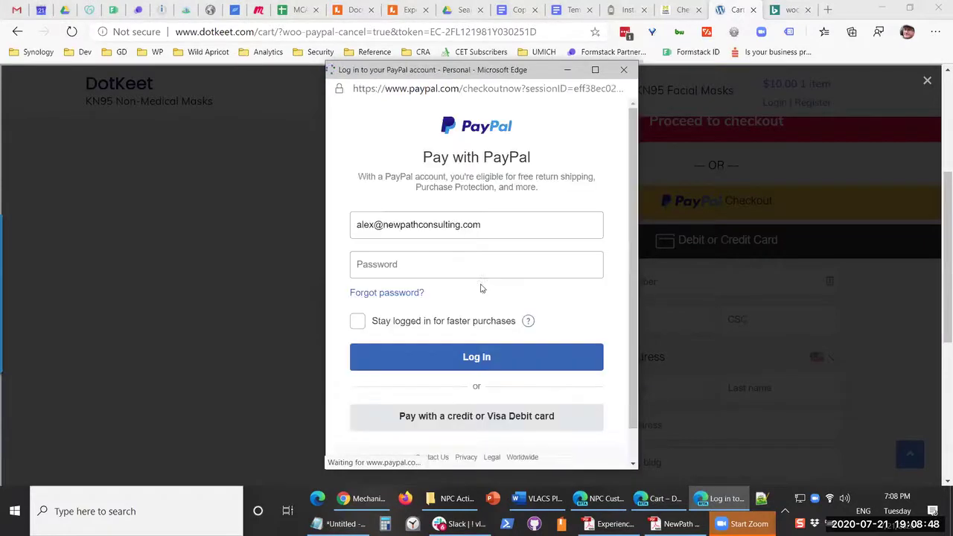
scroll(417, 354, down, 1)
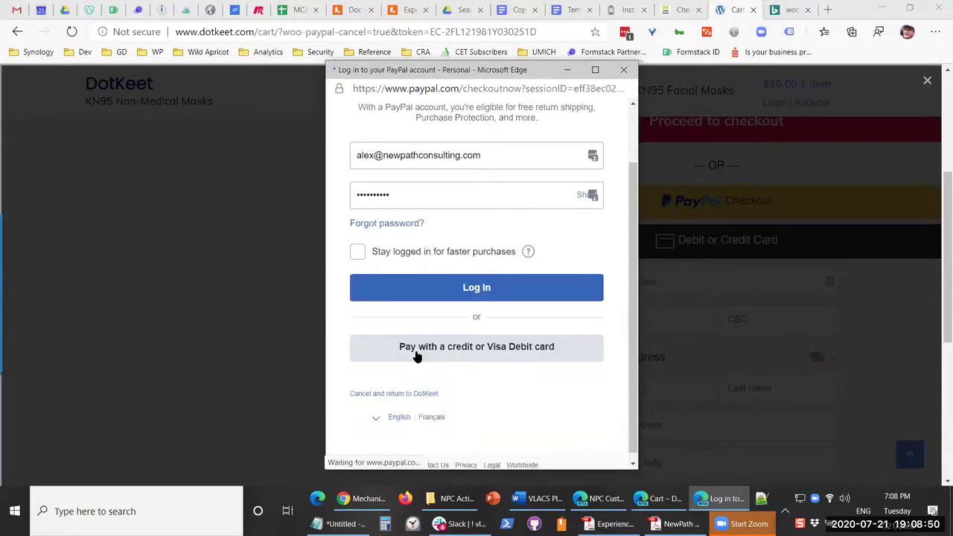
click(556, 350)
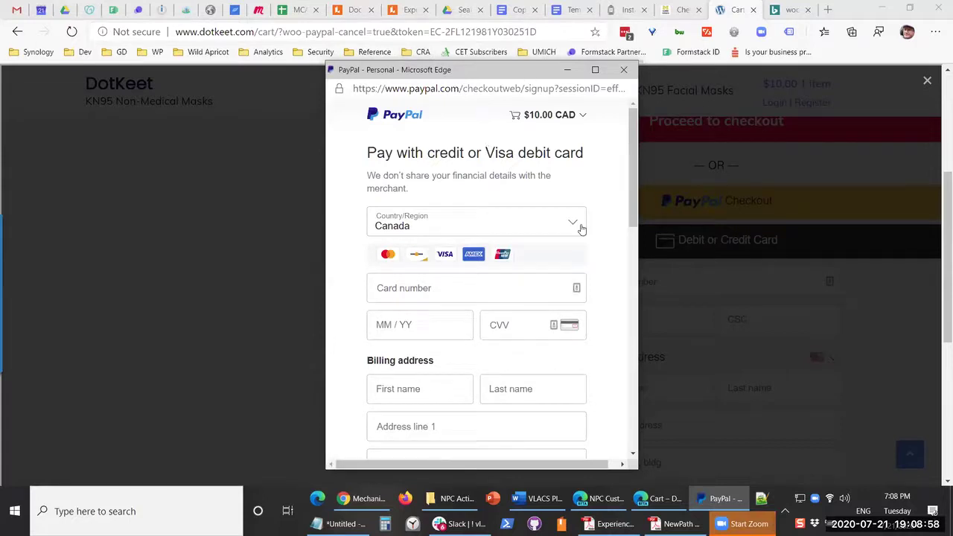
drag(528, 72, 297, 49)
click(393, 47)
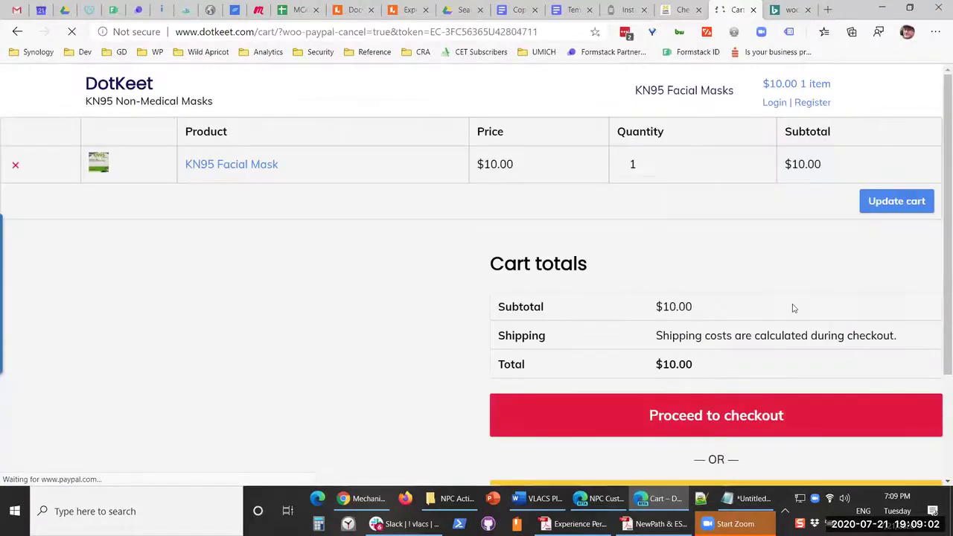
- Expand the Debit or Credit Card option in the DotKeet cart and examine its card and billing address fields
scroll(794, 308, down, 2)
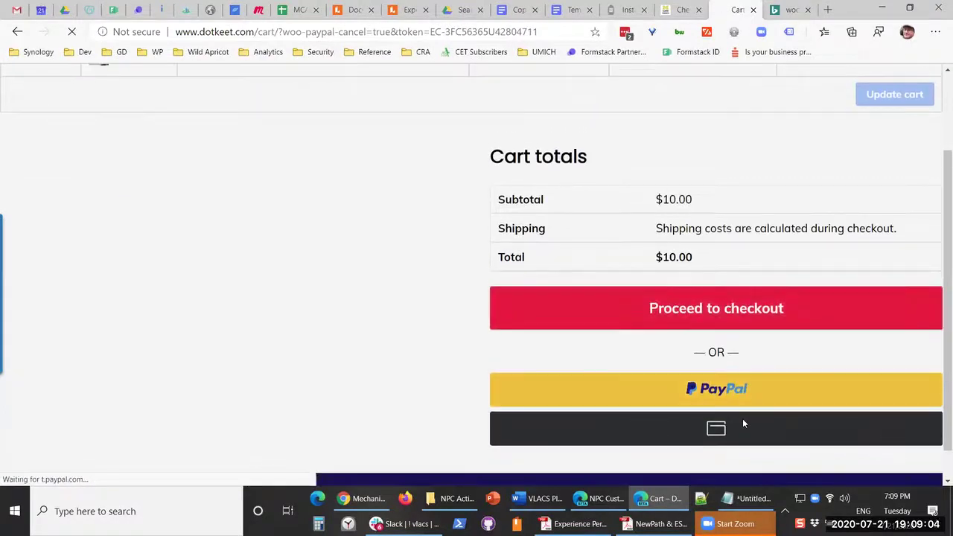
click(734, 428)
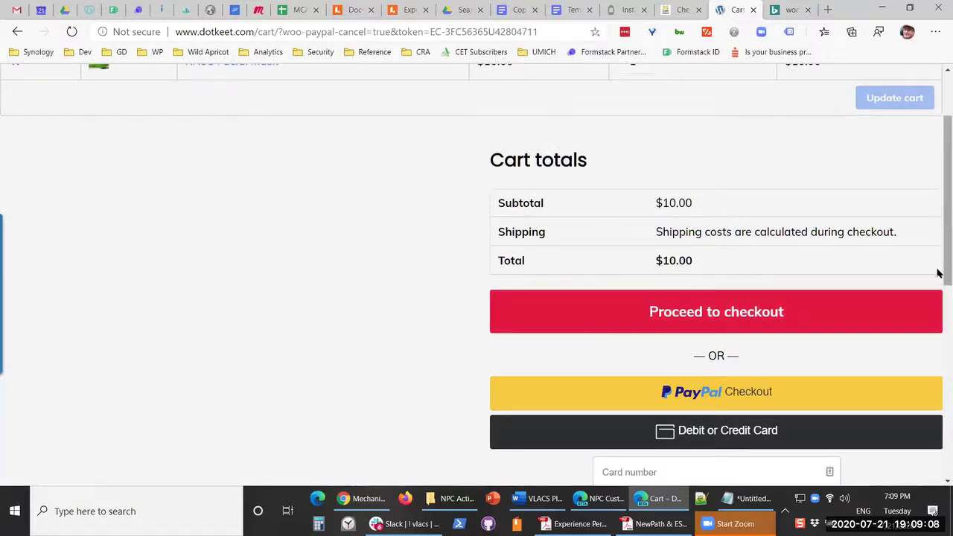
scroll(936, 272, down, 4)
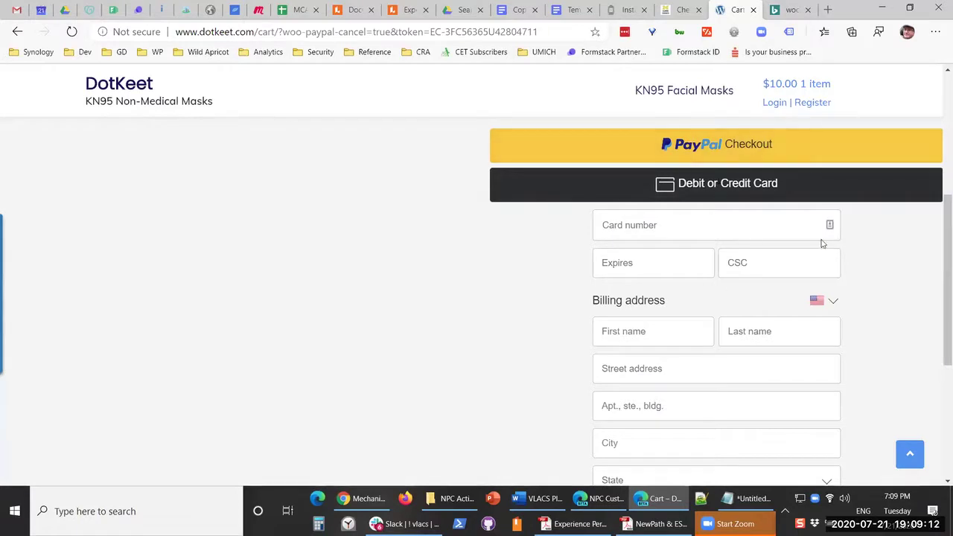
- Examine the remaining address, mobile, email and shipping fields of the DotKeet debit or credit card form
scroll(706, 286, down, 1)
scroll(707, 290, down, 3)
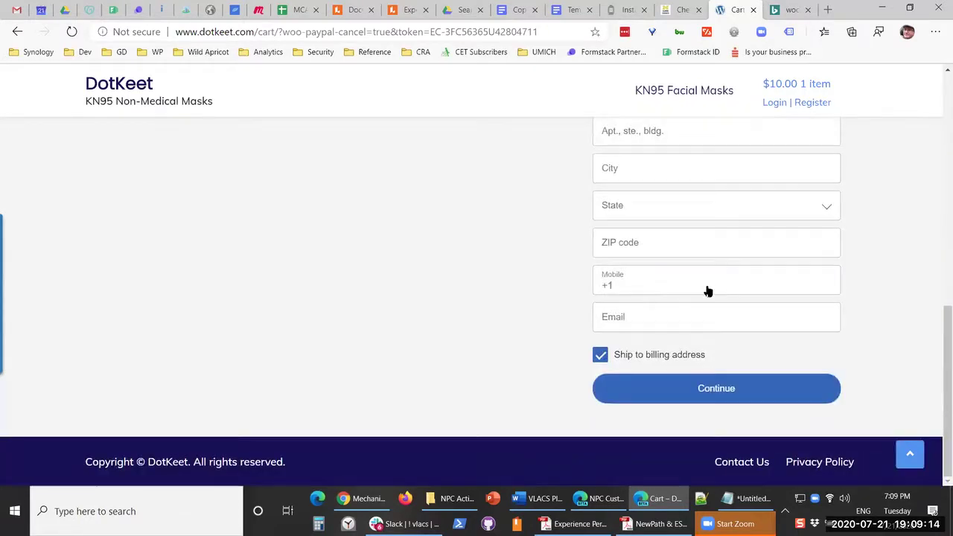
scroll(725, 365, up, 3)
scroll(694, 257, up, 2)
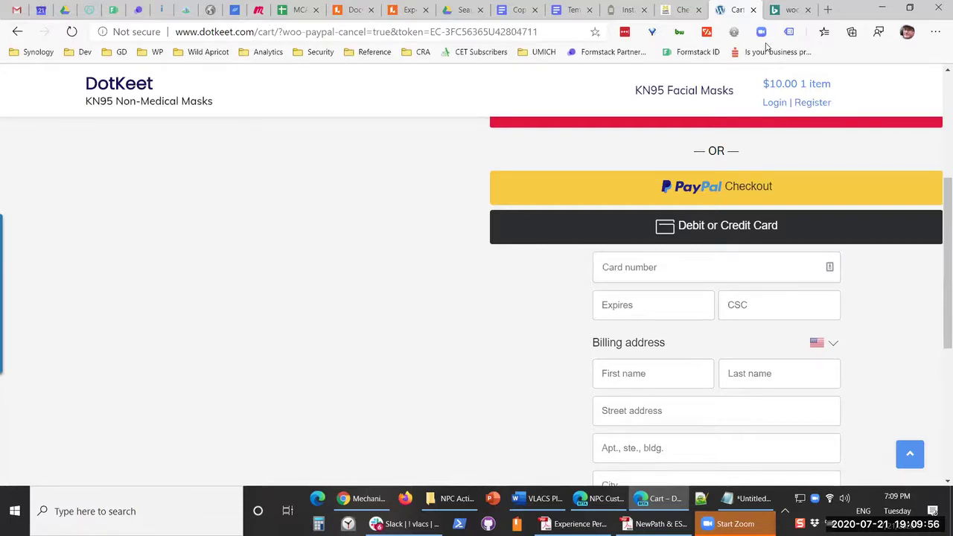
- Search the web in a new tab for "godaddy installing let's encrypt"
click(829, 12)
text(godad)
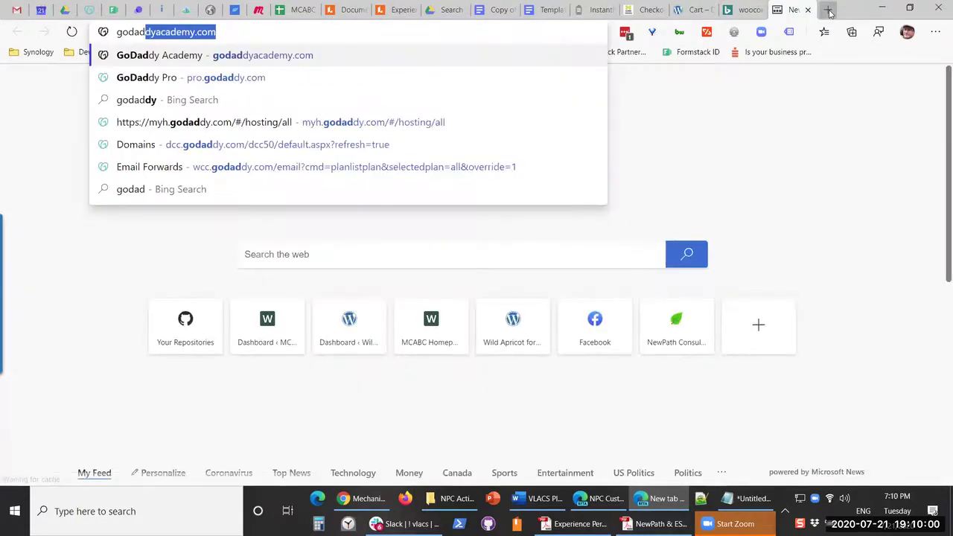
text(dy)
key(Delete)
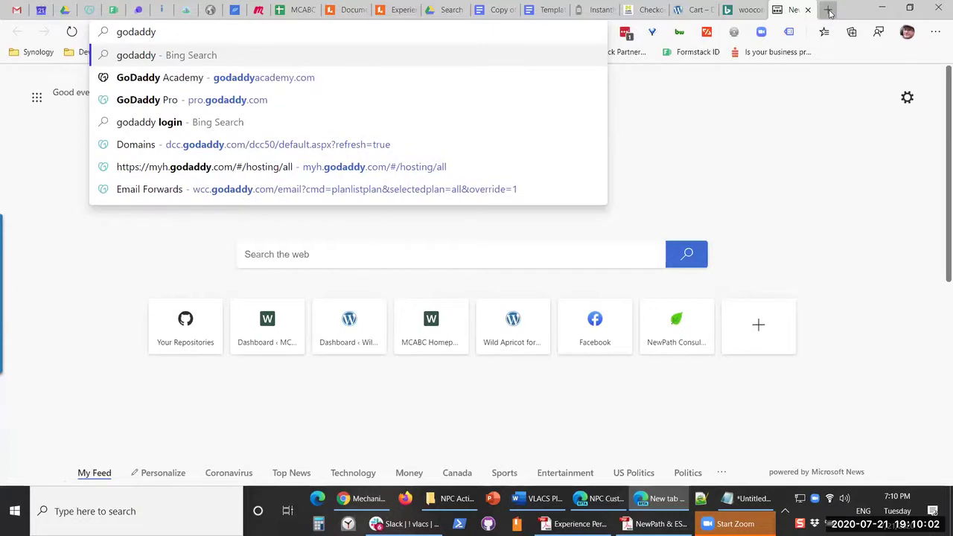
text(installing let's )
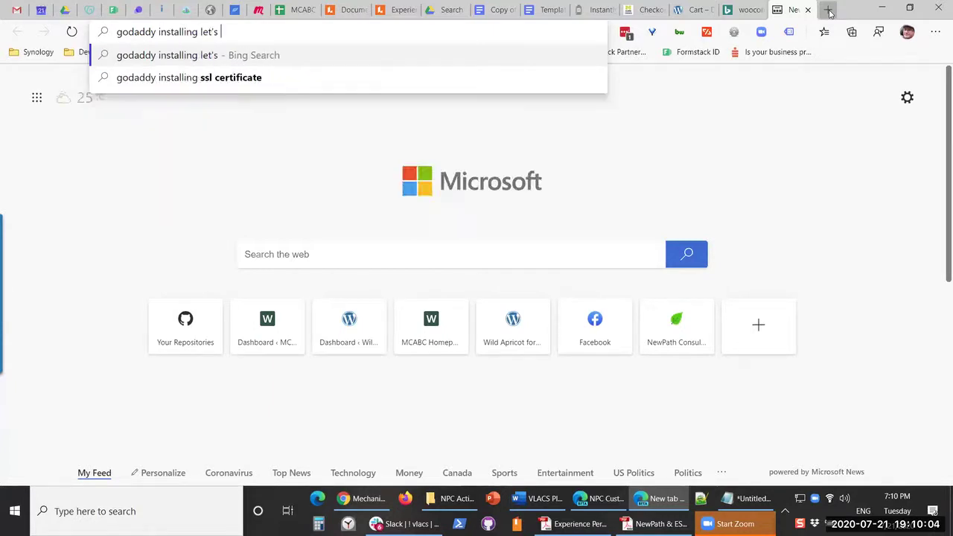
text(encrypt)
key(Return)
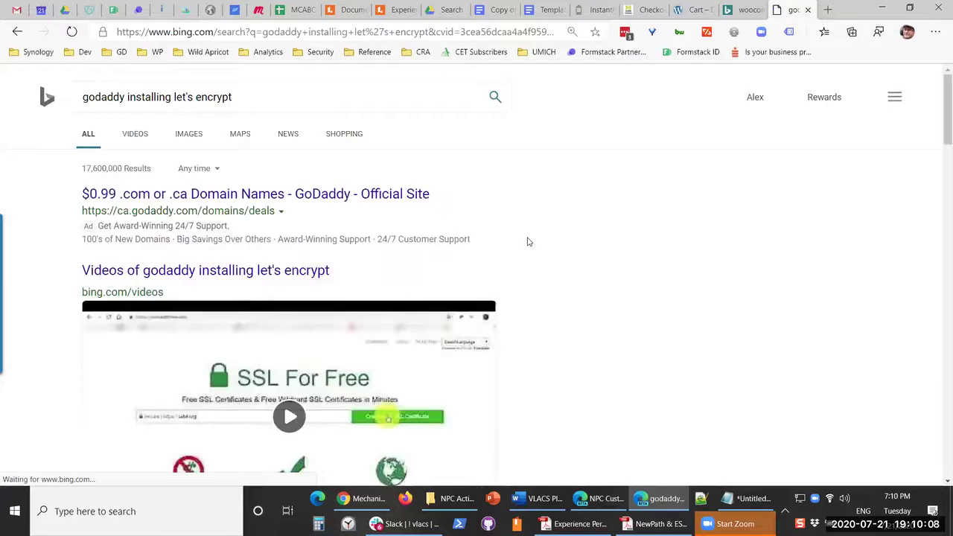
- Find and open GoDaddy's help article on installing a Let's Encrypt certificate among the search results
scroll(527, 241, down, 10)
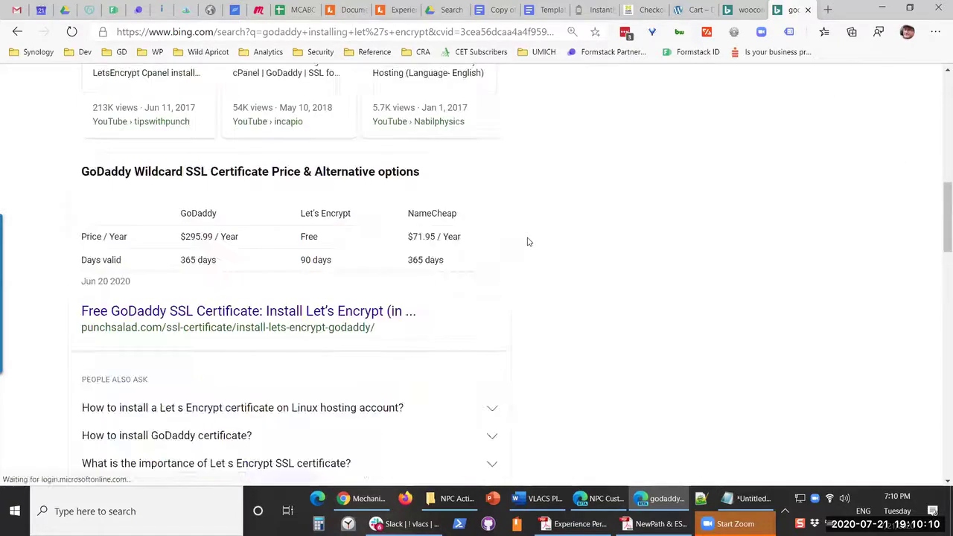
scroll(527, 242, down, 1)
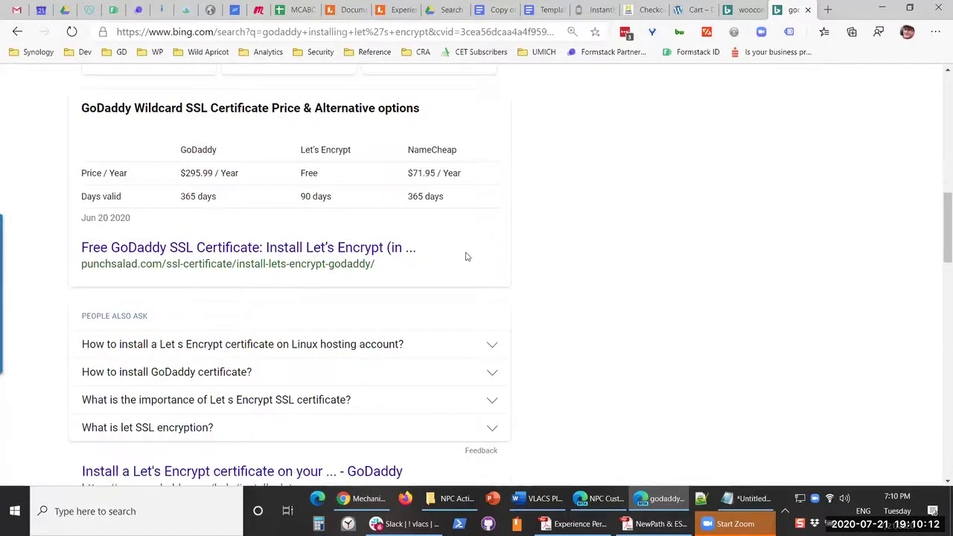
scroll(467, 256, down, 1)
scroll(467, 256, down, 2)
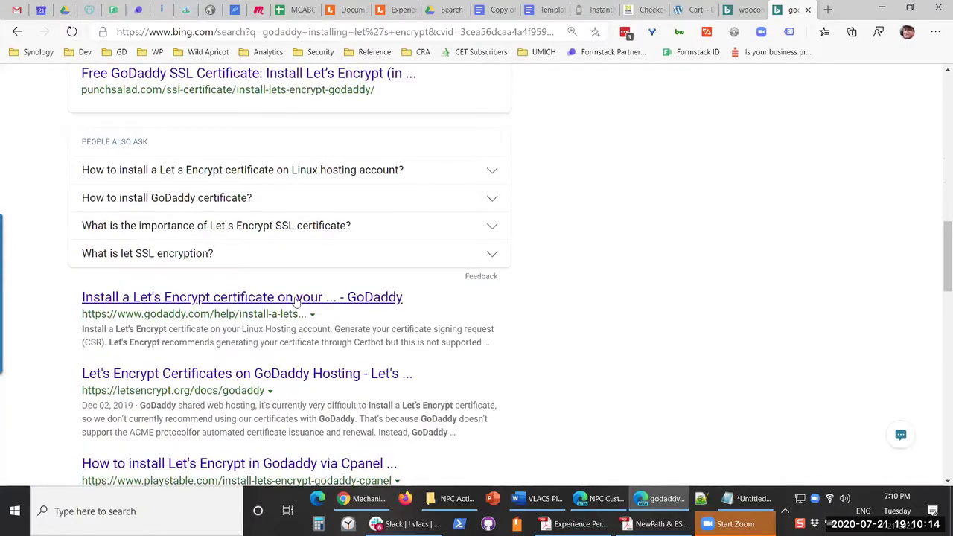
click(496, 330)
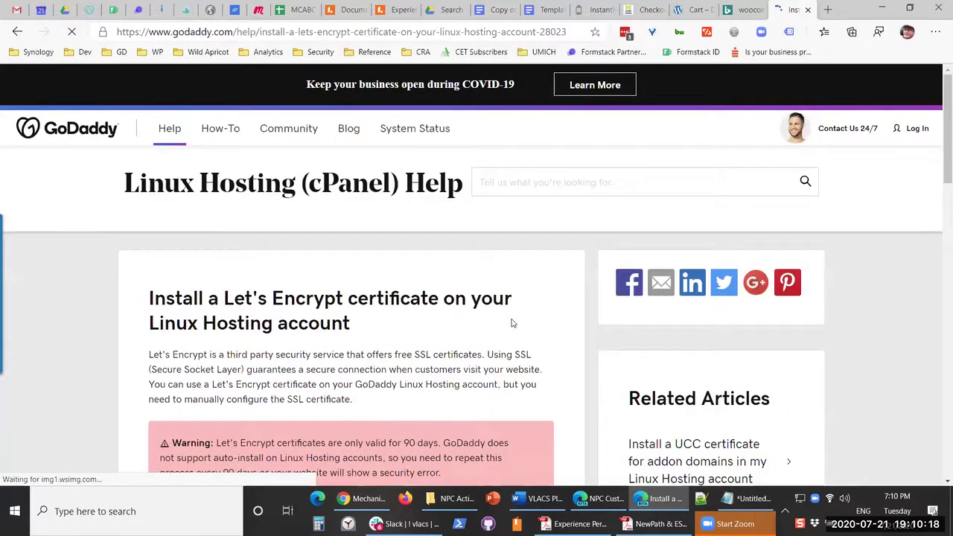
- Read the Let's Encrypt article's warning and installation steps, highlighting the words about the certificate signing request in the first step
scroll(511, 323, down, 3)
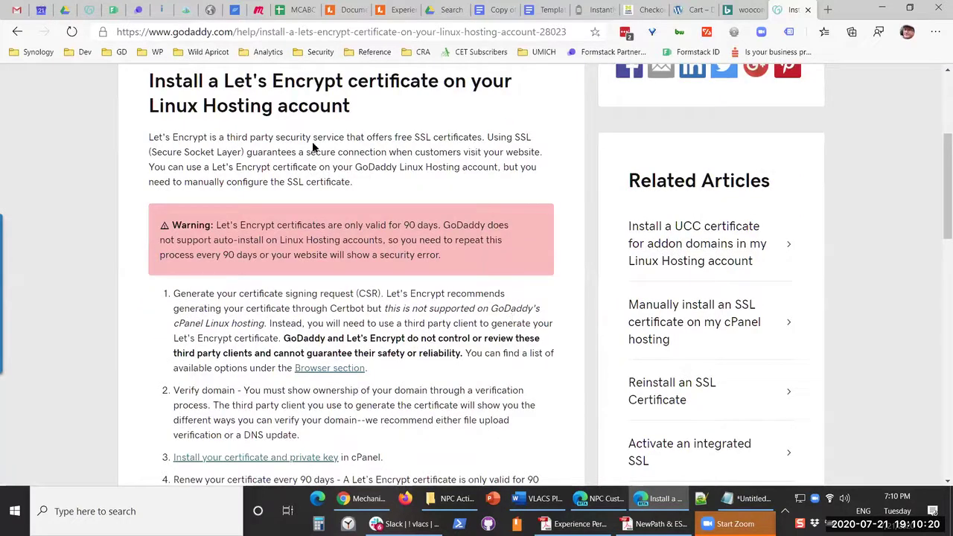
scroll(430, 221, down, 2)
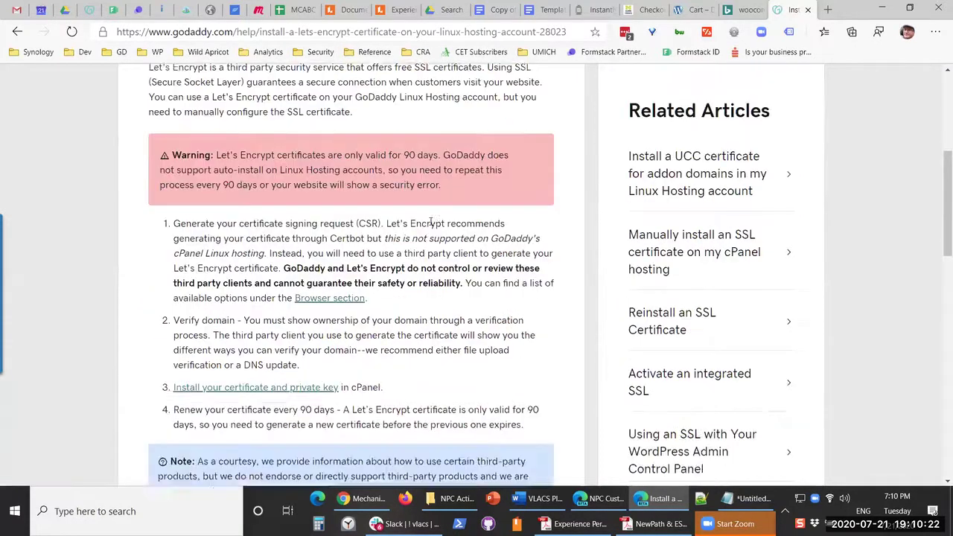
scroll(430, 221, down, 1)
scroll(430, 223, down, 2)
scroll(431, 223, up, 1)
scroll(431, 224, up, 2)
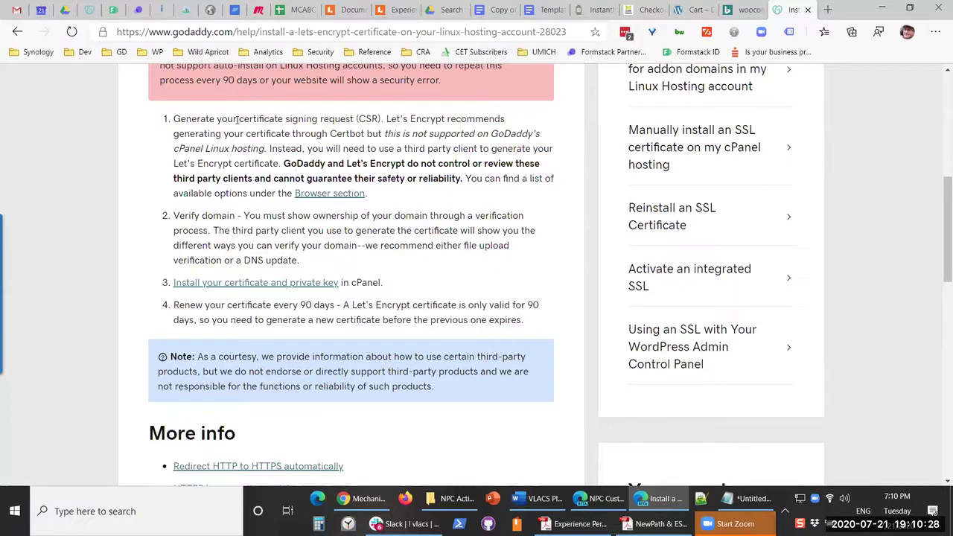
drag(238, 119, 340, 119)
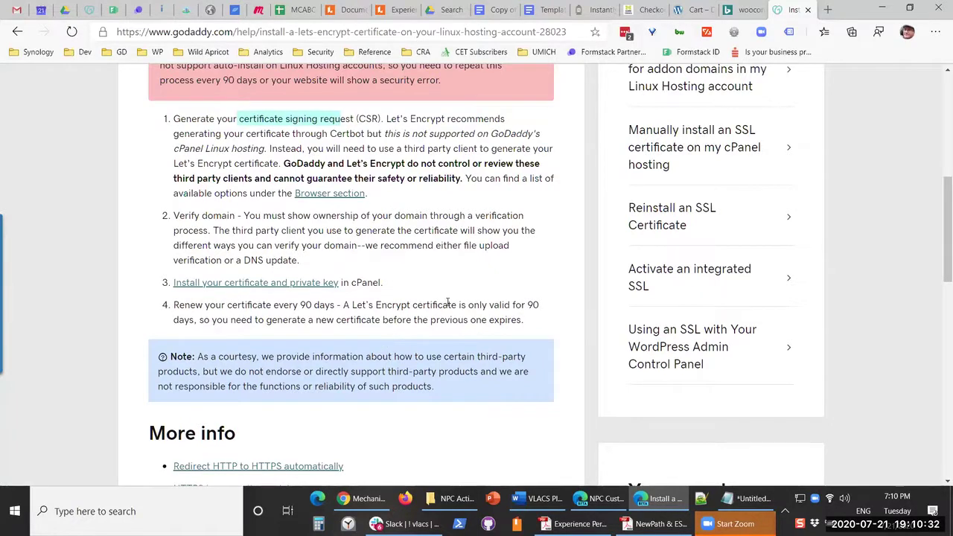
- Review the article's domain verification and 90-day renewal steps, its More info links and the related community topics
scroll(447, 302, down, 1)
scroll(457, 299, down, 1)
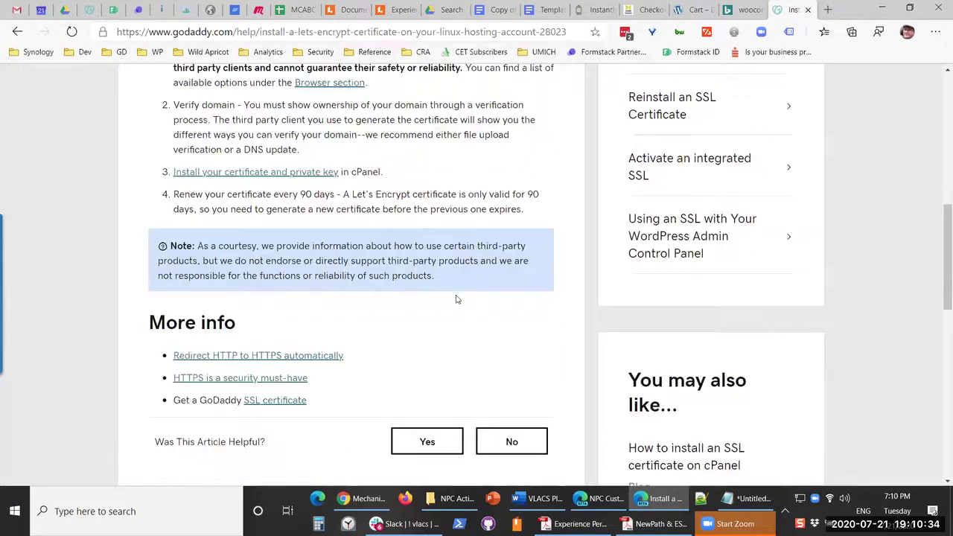
scroll(457, 298, up, 3)
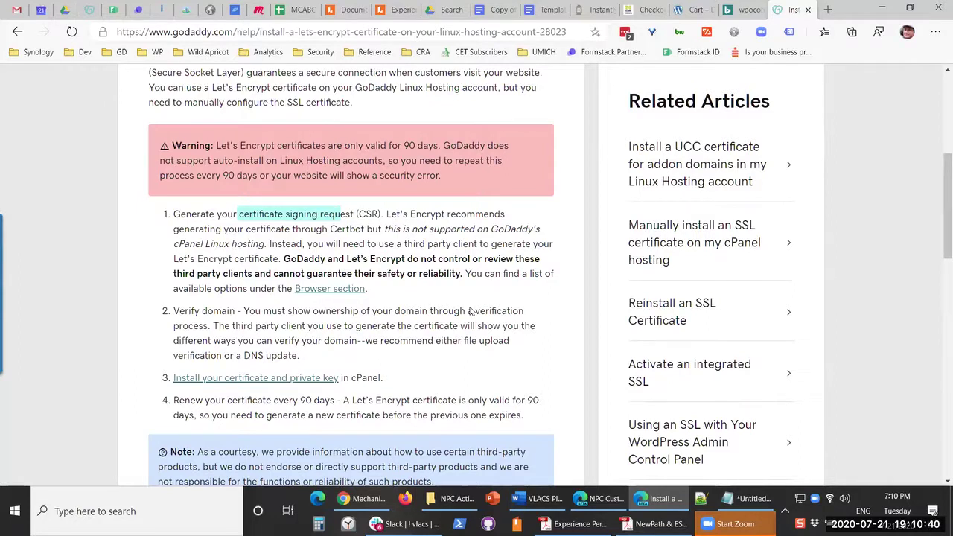
scroll(469, 311, up, 3)
scroll(470, 311, down, 4)
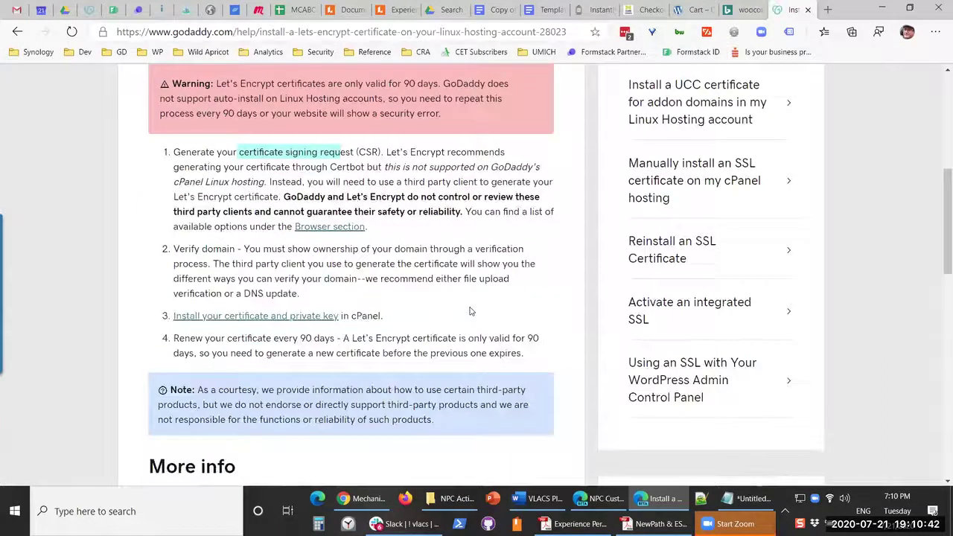
scroll(470, 311, down, 3)
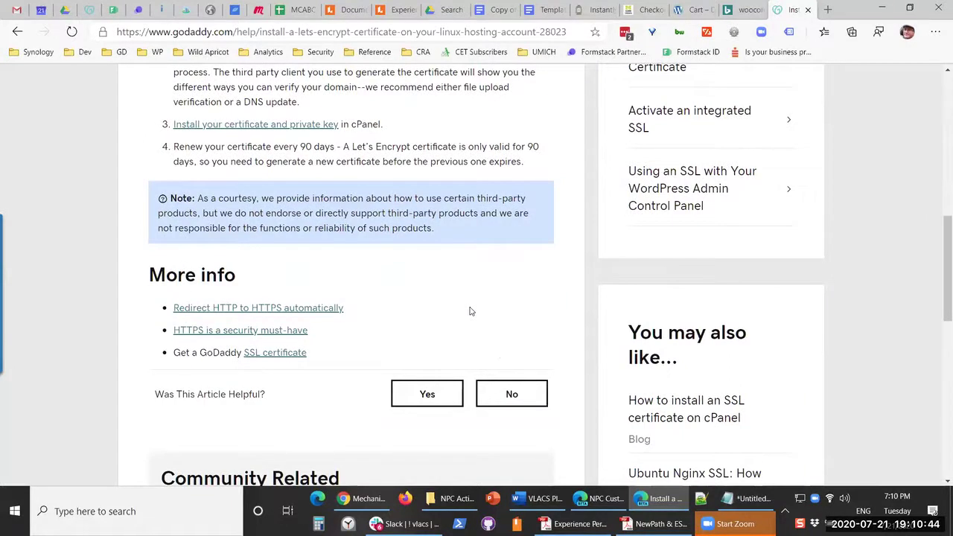
scroll(469, 311, down, 3)
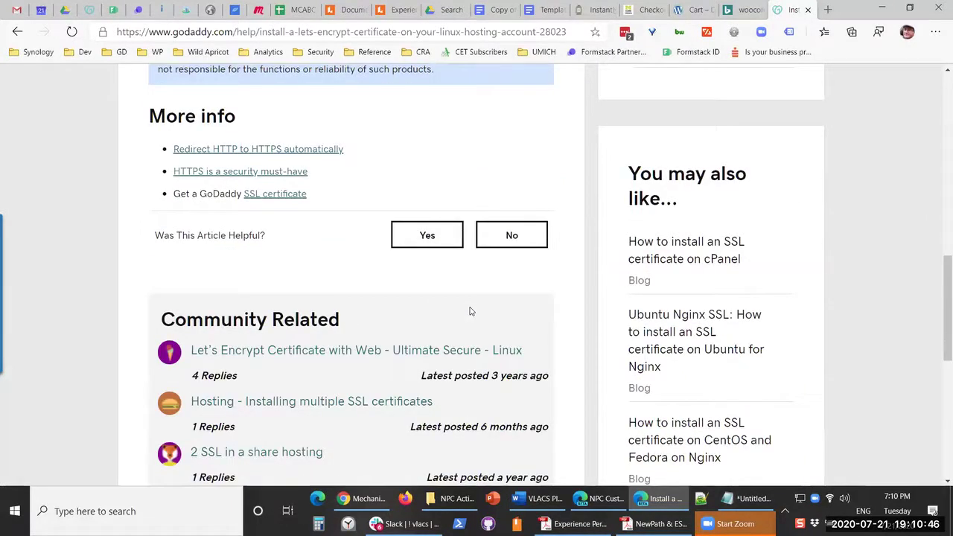
scroll(469, 311, up, 8)
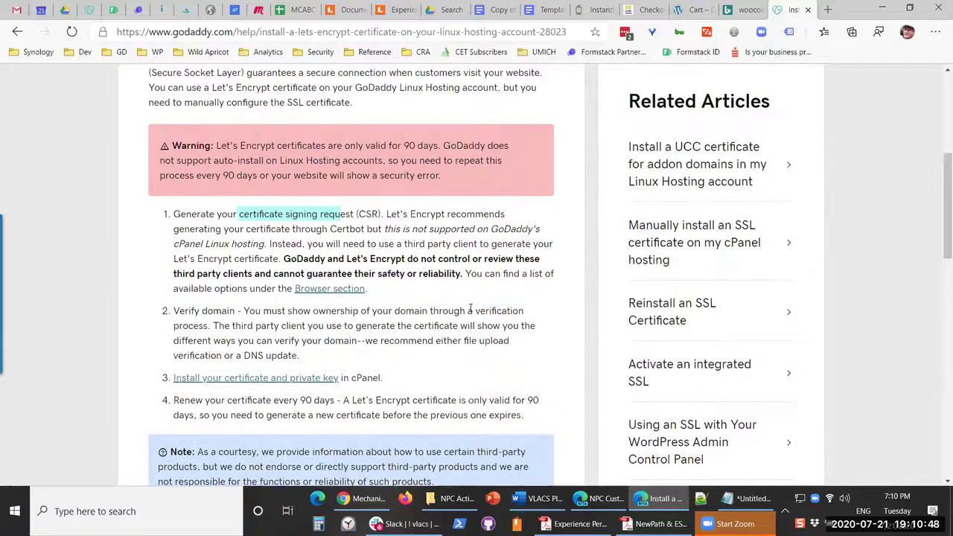
scroll(470, 311, up, 2)
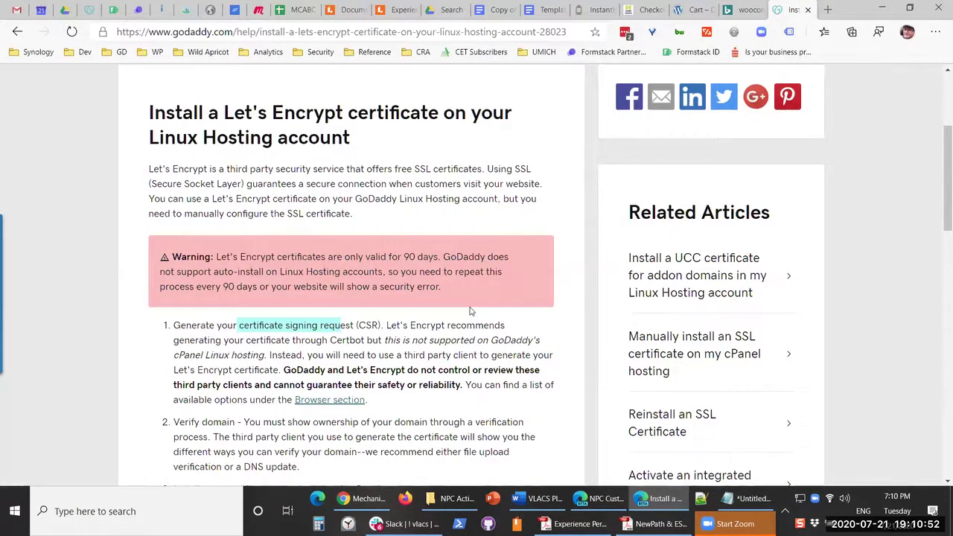
scroll(469, 311, up, 4)
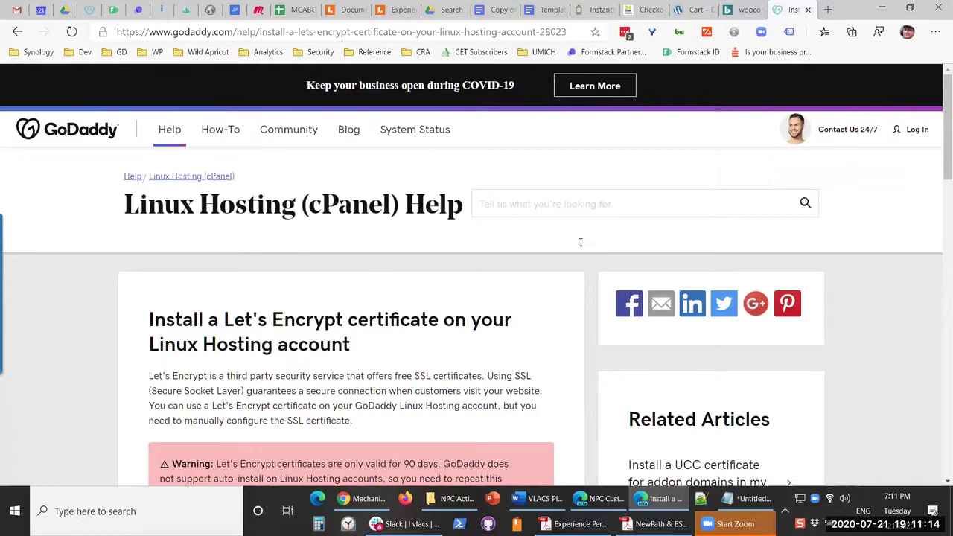
- Close the GoDaddy article, remove the KN95 Facial Mask from the DotKeet cart and return to the shop
click(808, 10)
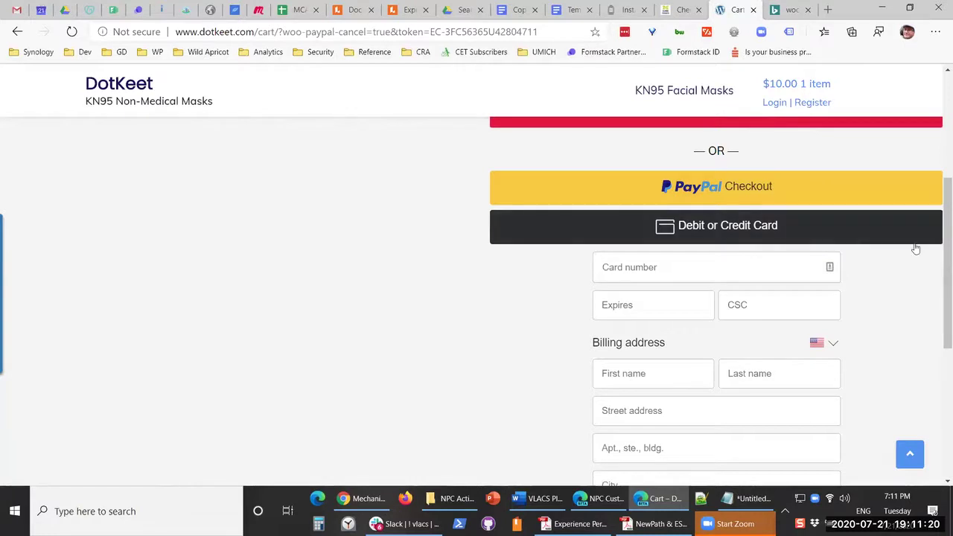
scroll(938, 248, up, 4)
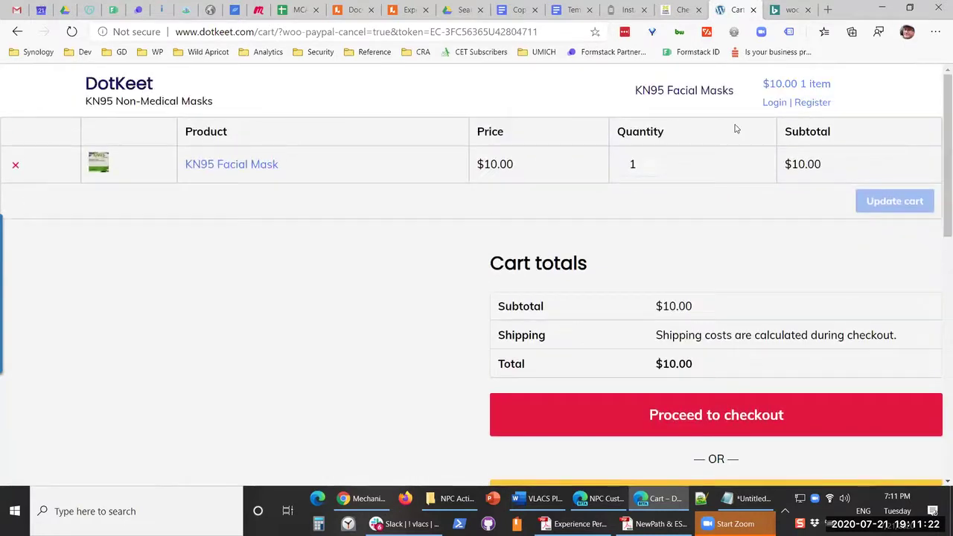
click(15, 165)
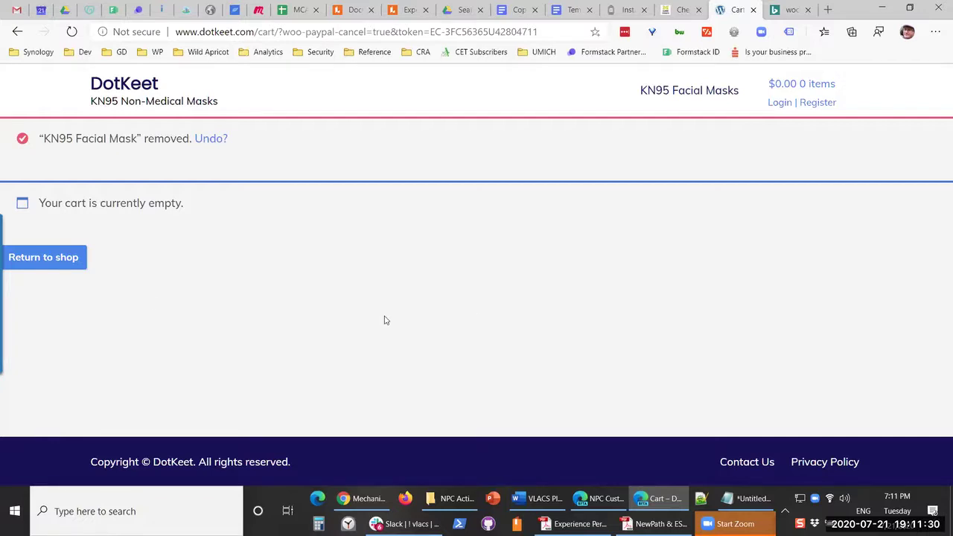
click(77, 260)
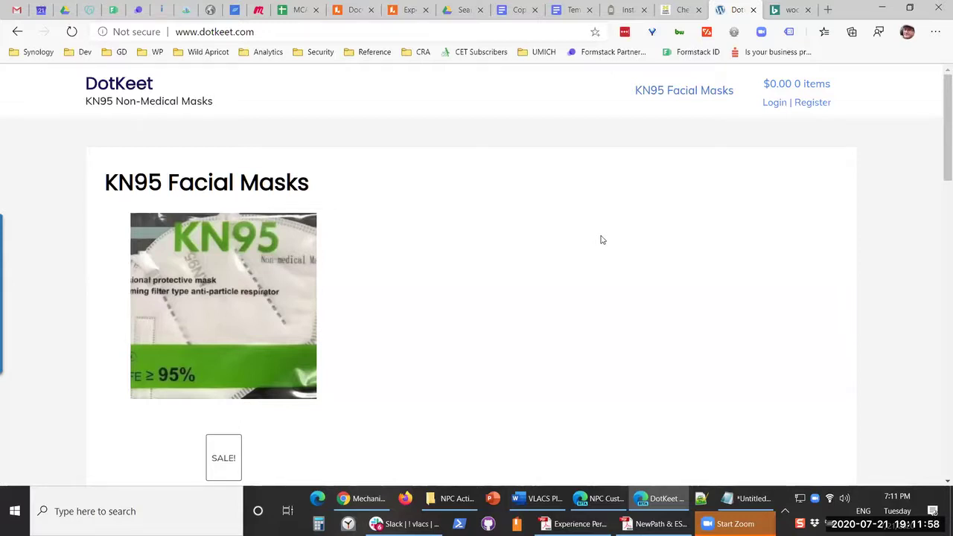
- Look over the DotKeet home page, from the KN95 mask offer down to the COVID-19 precautions and usage instructions
scroll(602, 240, down, 4)
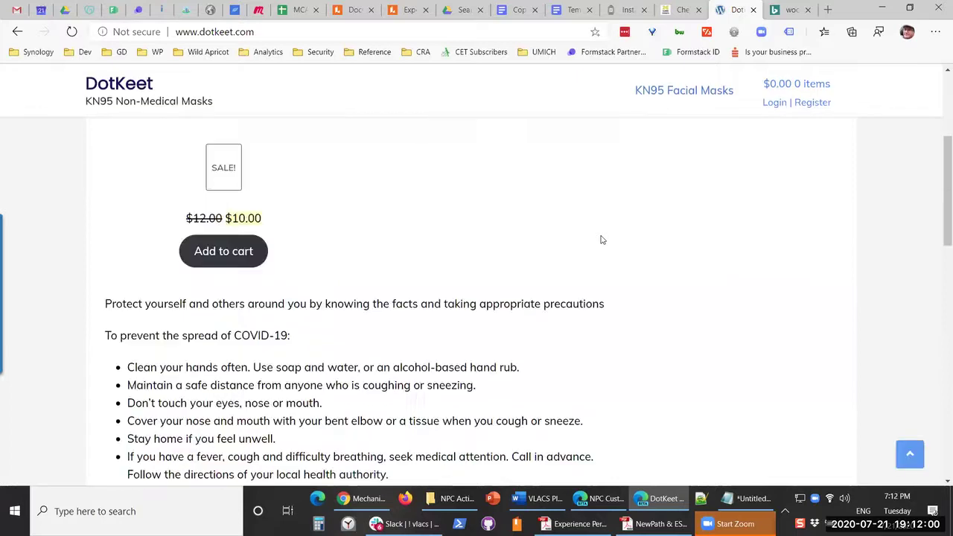
scroll(602, 240, down, 3)
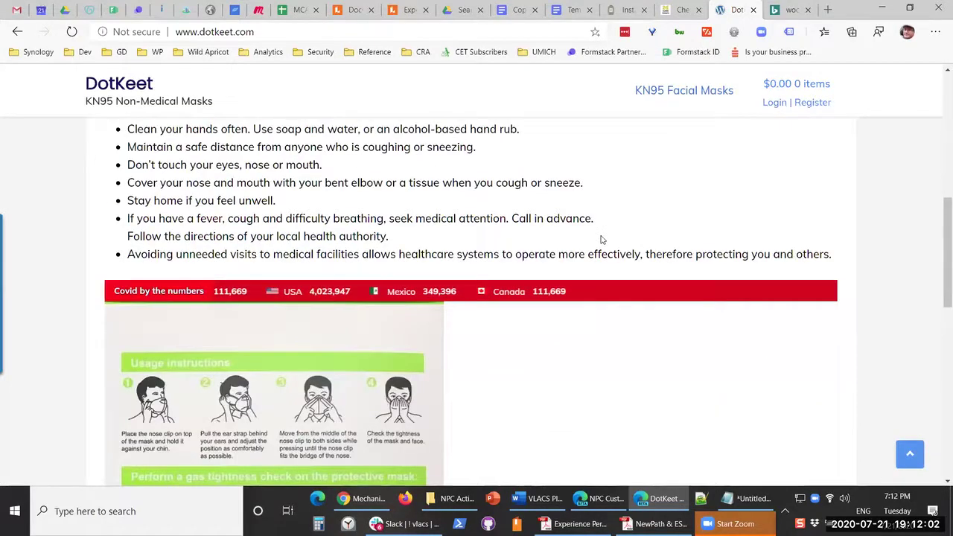
scroll(531, 199, up, 2)
scroll(531, 199, up, 5)
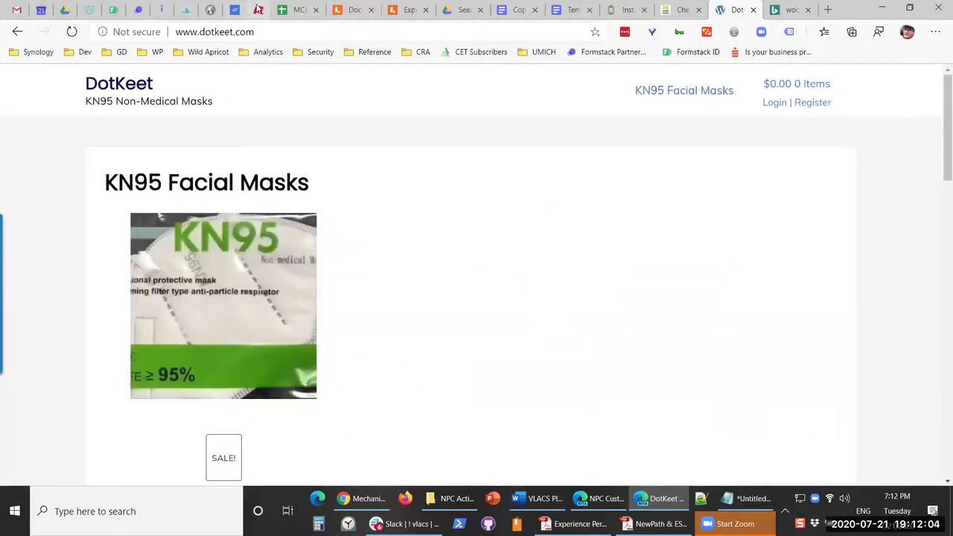
- Switch to the WordPress Toronto Meetup event, read the comment about the WooCommerce shop page problem and open the commenter's website in a new tab
click(258, 10)
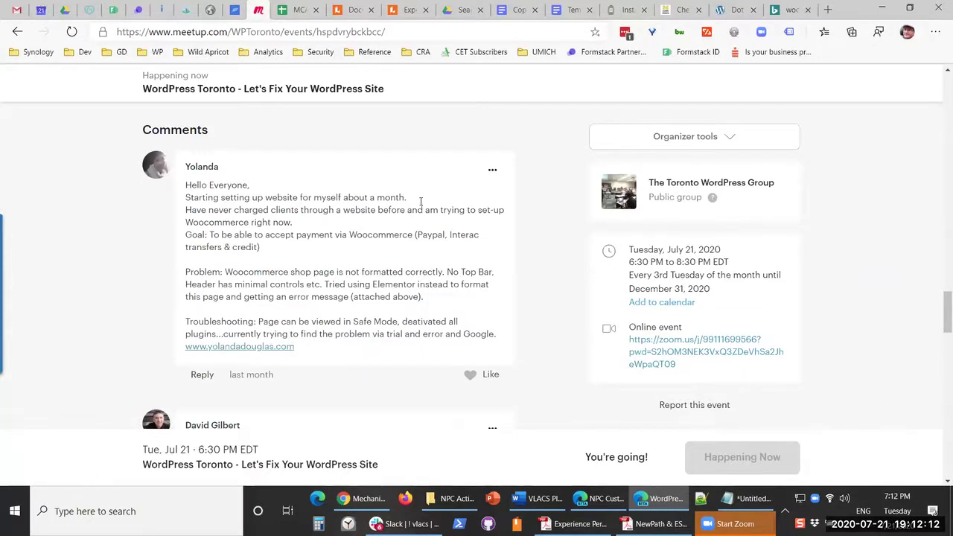
scroll(460, 291, down, 1)
scroll(460, 291, down, 1)
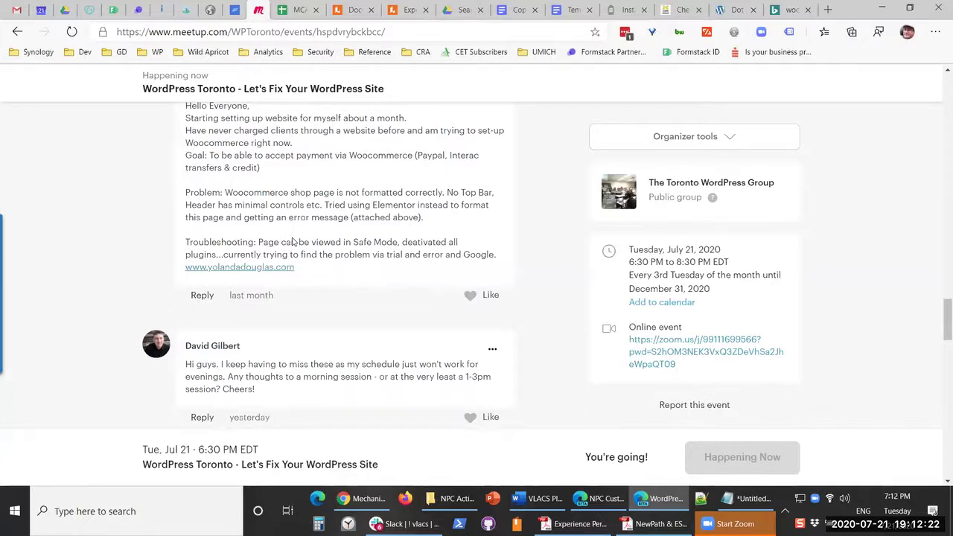
right_click(266, 270)
click(315, 281)
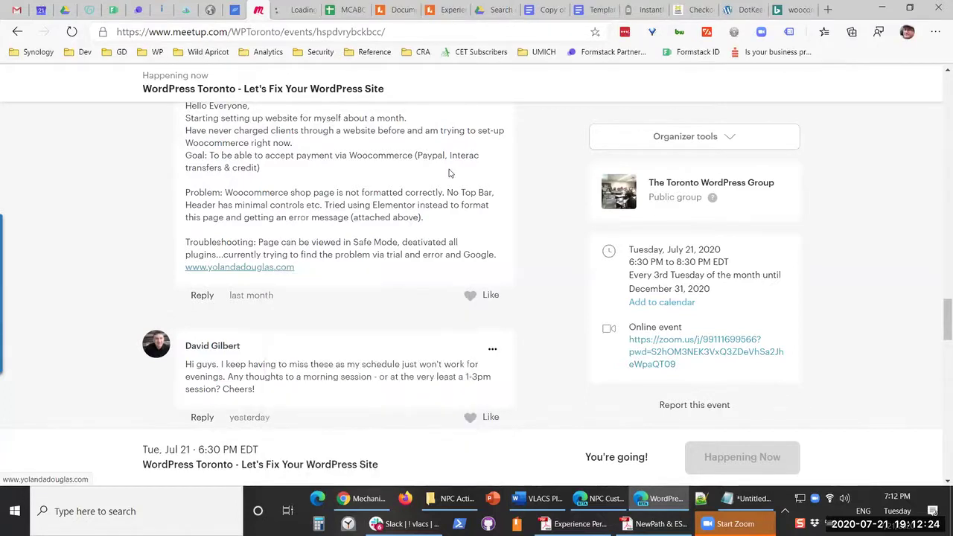
key(ctrl+Tab)
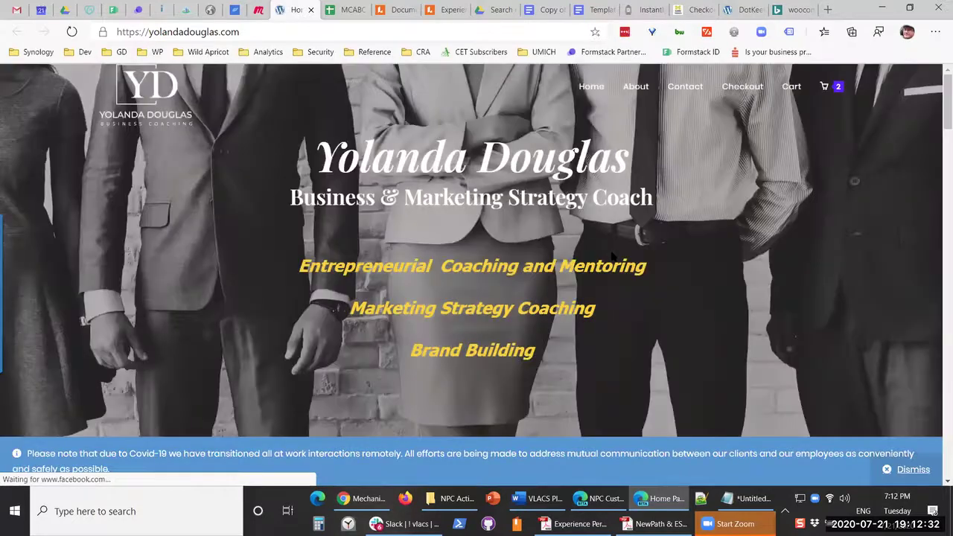
- Find the monthly coaching plans on the business coaching home page and open the Growth Package product page
scroll(614, 256, down, 5)
scroll(614, 261, down, 8)
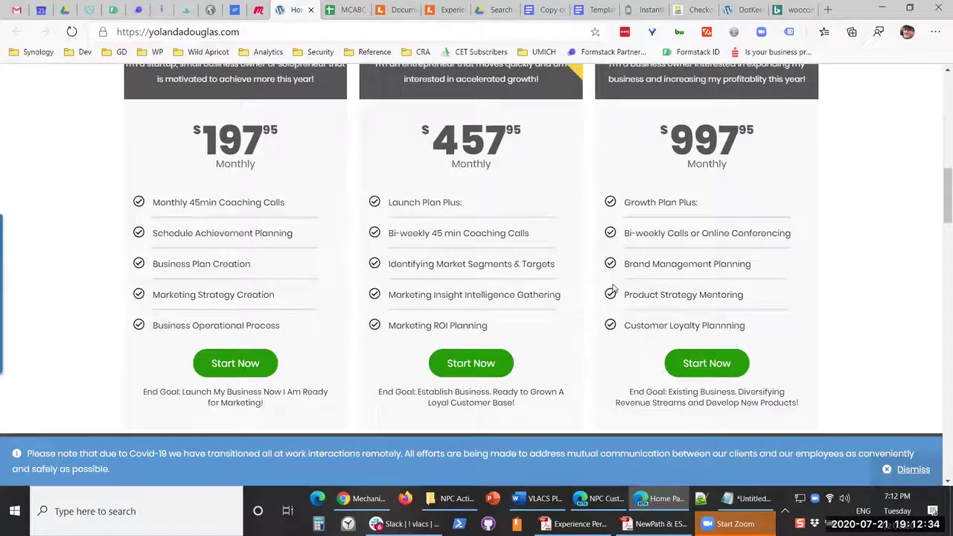
click(482, 205)
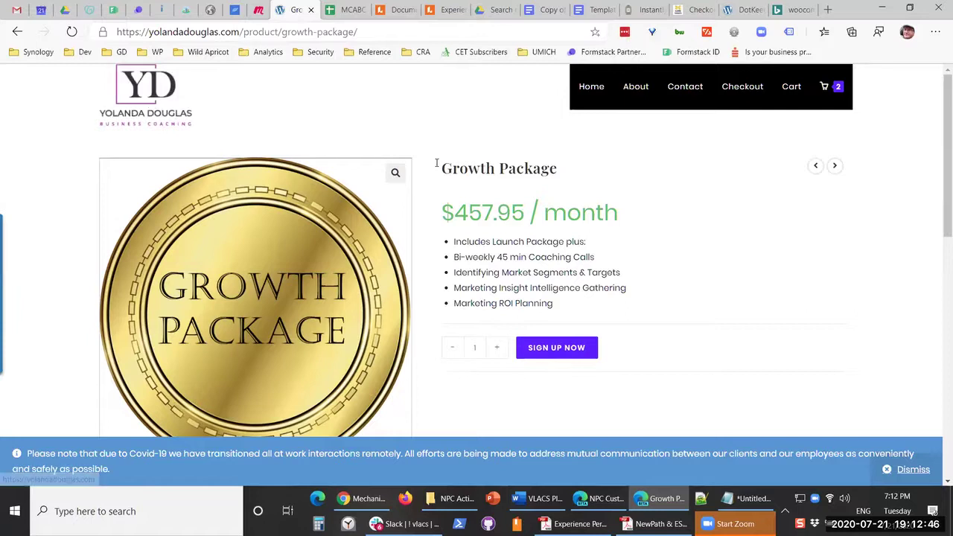
- Compare the coaching home page header with the Growth Package page, and look through that product's details, description and related packages
click(18, 34)
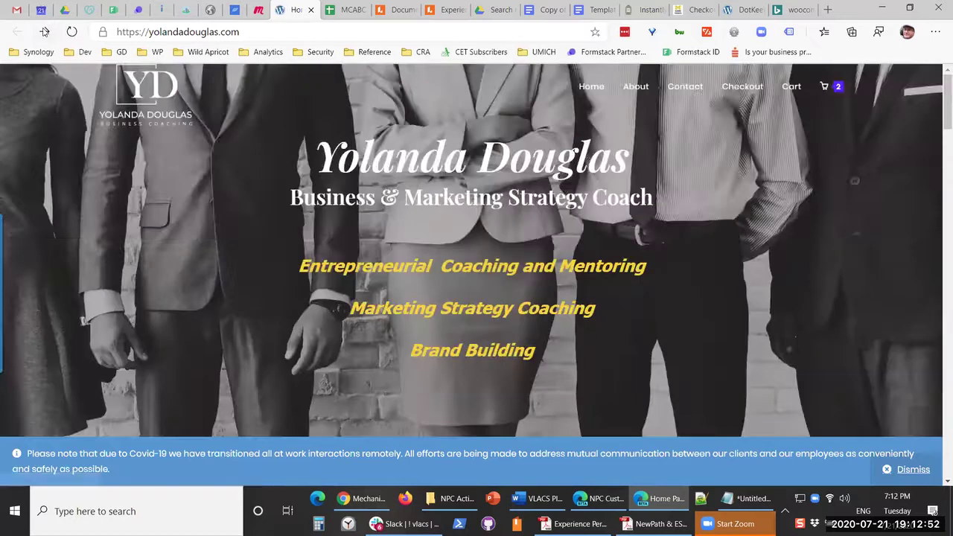
click(45, 31)
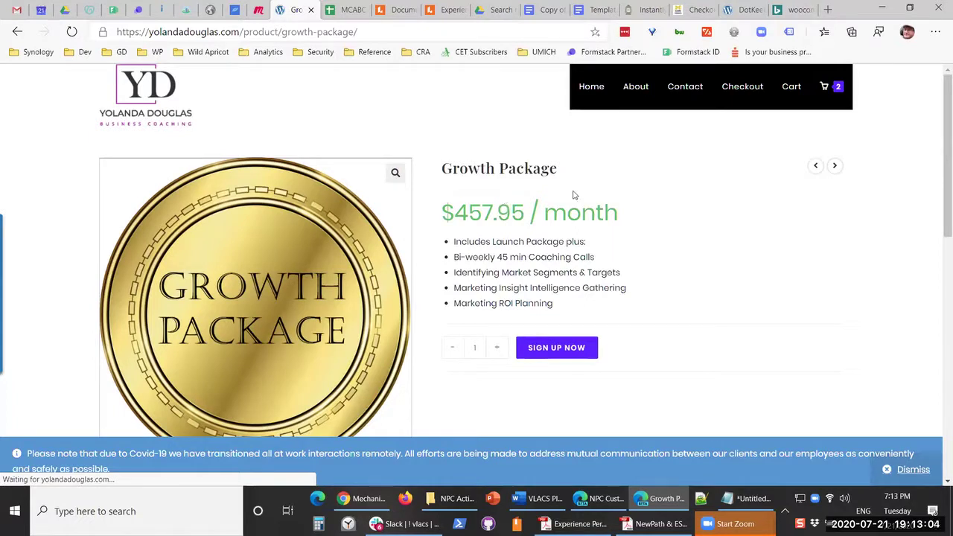
scroll(574, 192, down, 1)
scroll(574, 192, down, 3)
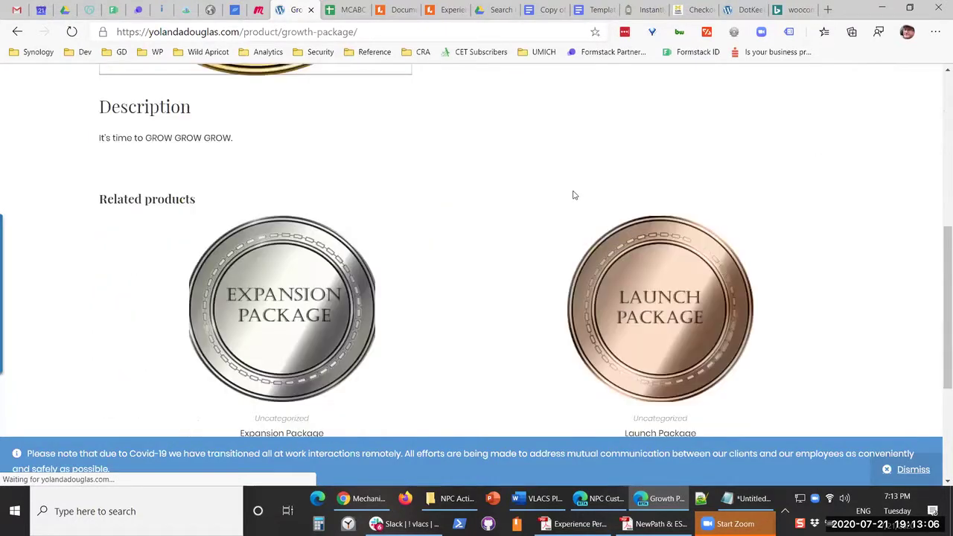
scroll(574, 196, down, 2)
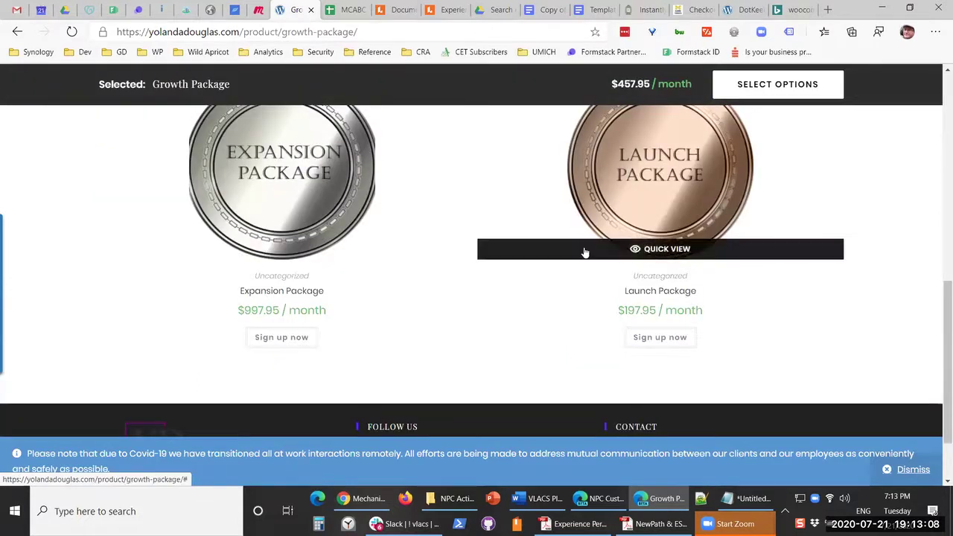
scroll(525, 211, up, 6)
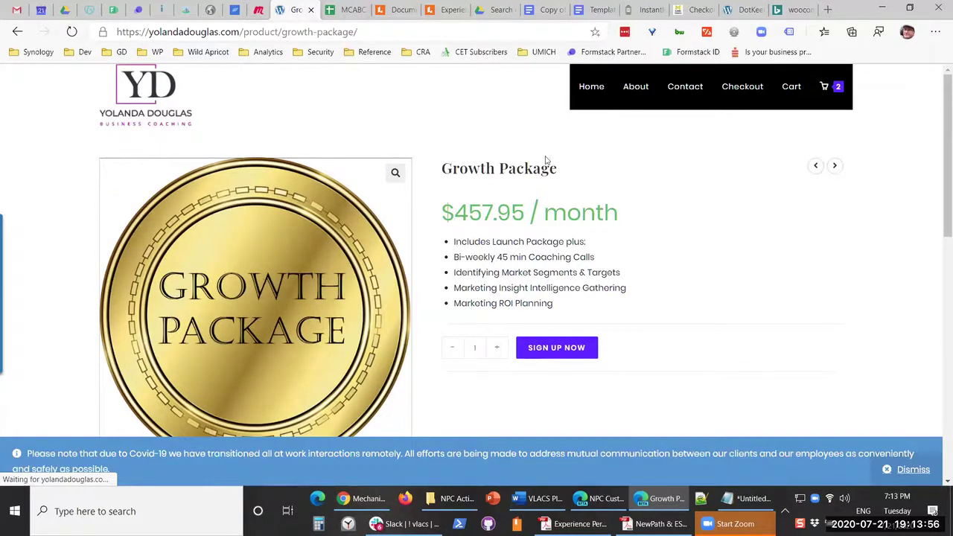
scroll(614, 322, down, 1)
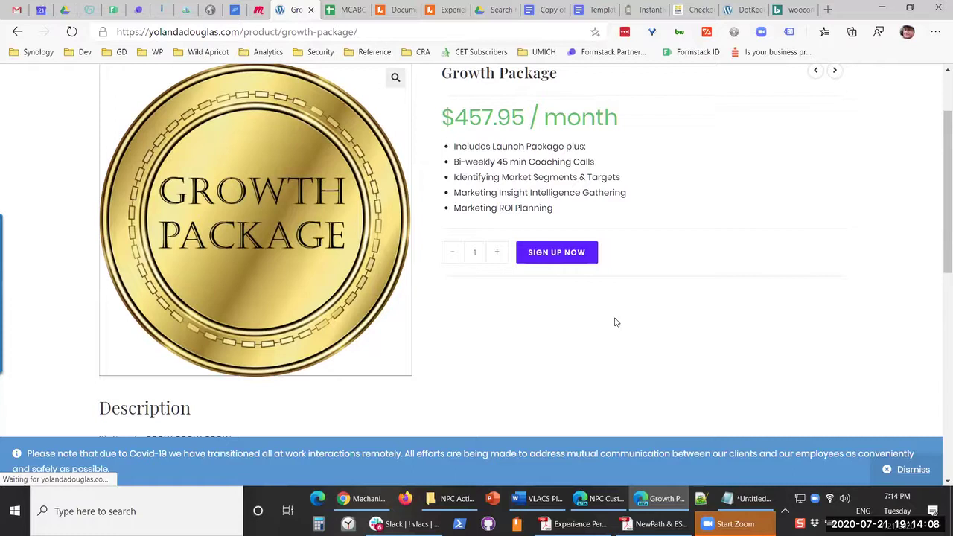
- Open ninjaforms.com in a new tab, accept the cookie notice and look over the home page features, including payments and integrations
click(827, 10)
text(nin)
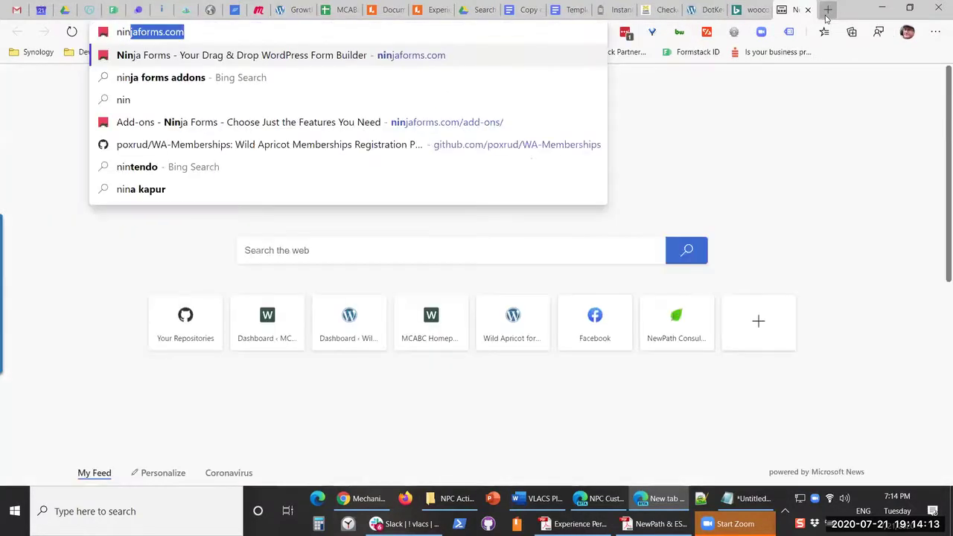
key(Return)
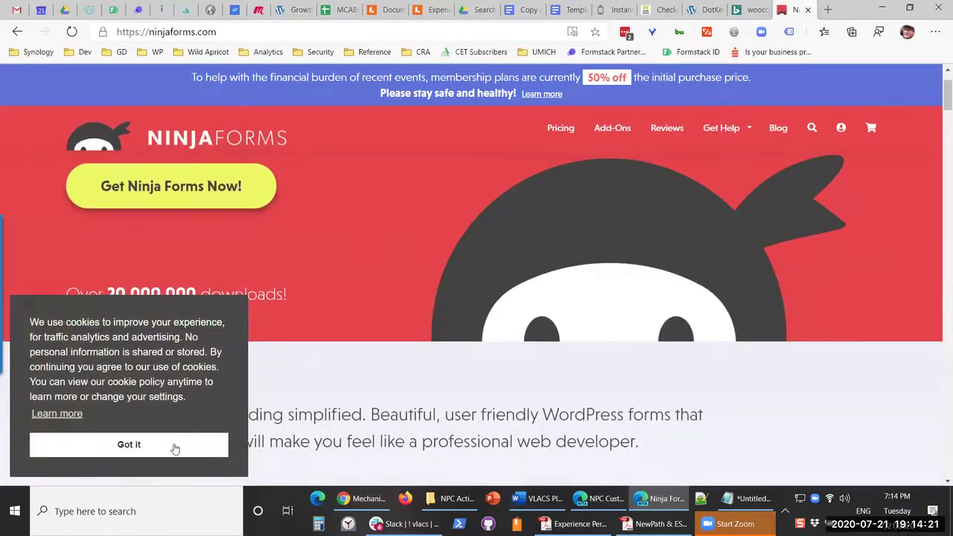
click(174, 445)
scroll(593, 311, down, 5)
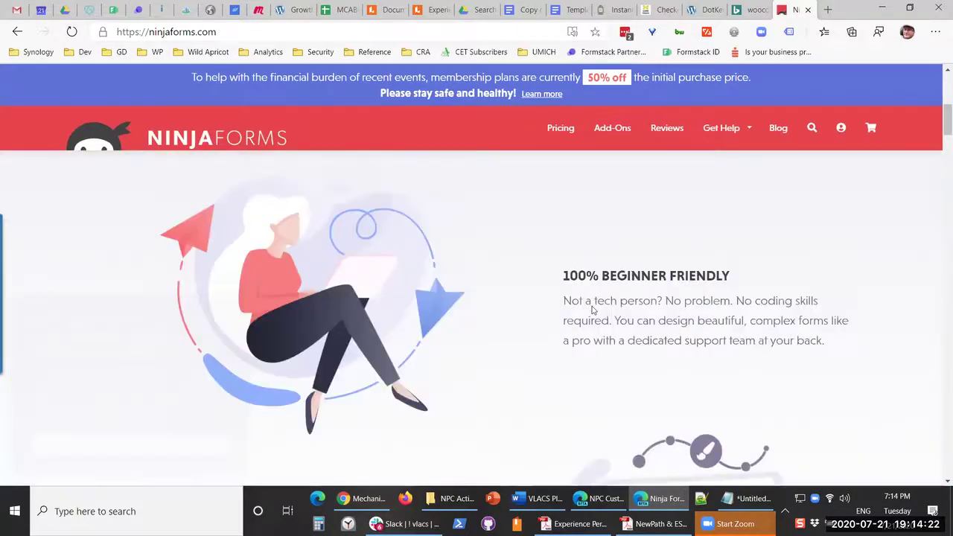
scroll(593, 311, down, 8)
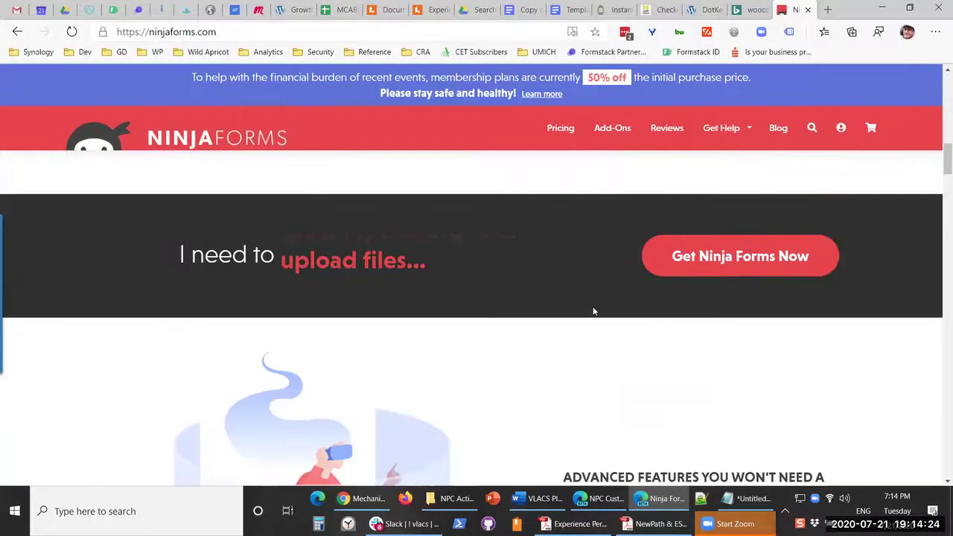
scroll(593, 310, down, 7)
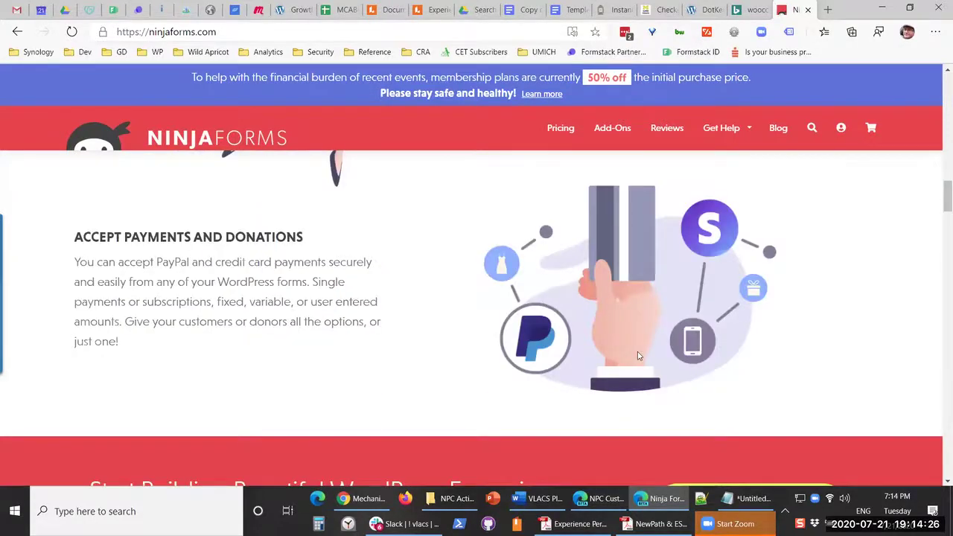
scroll(639, 356, down, 8)
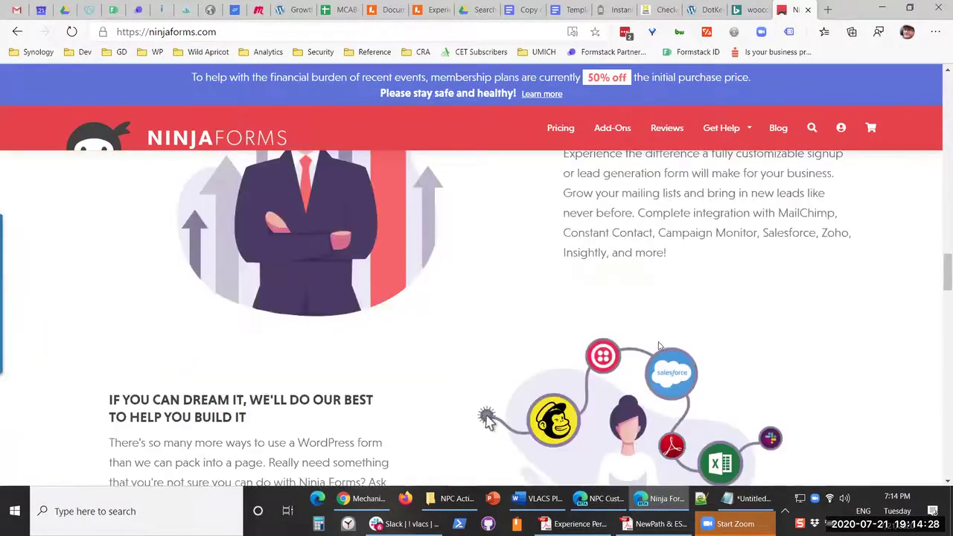
scroll(659, 345, down, 7)
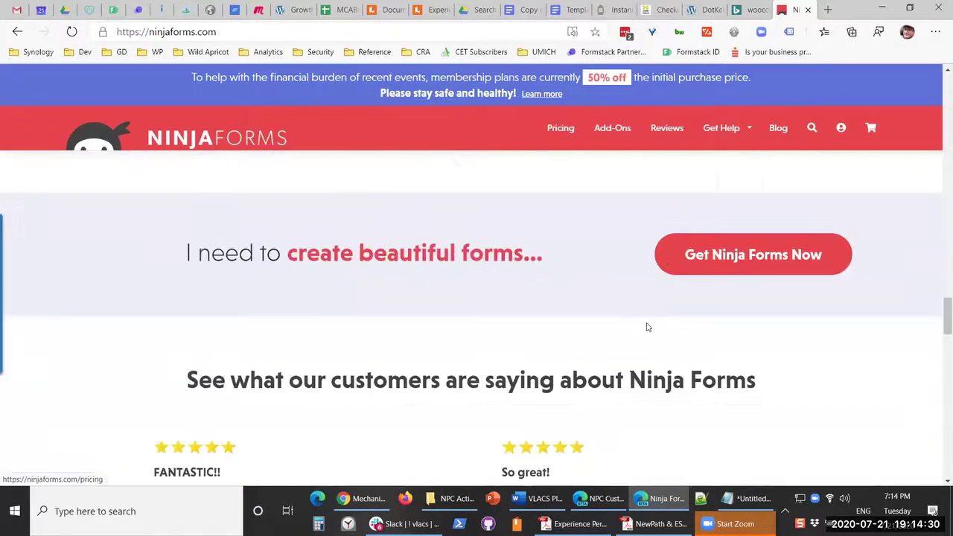
- Review the membership bundles and individual extensions on the Ninja Forms Add-Ons page, and close that tab
click(627, 128)
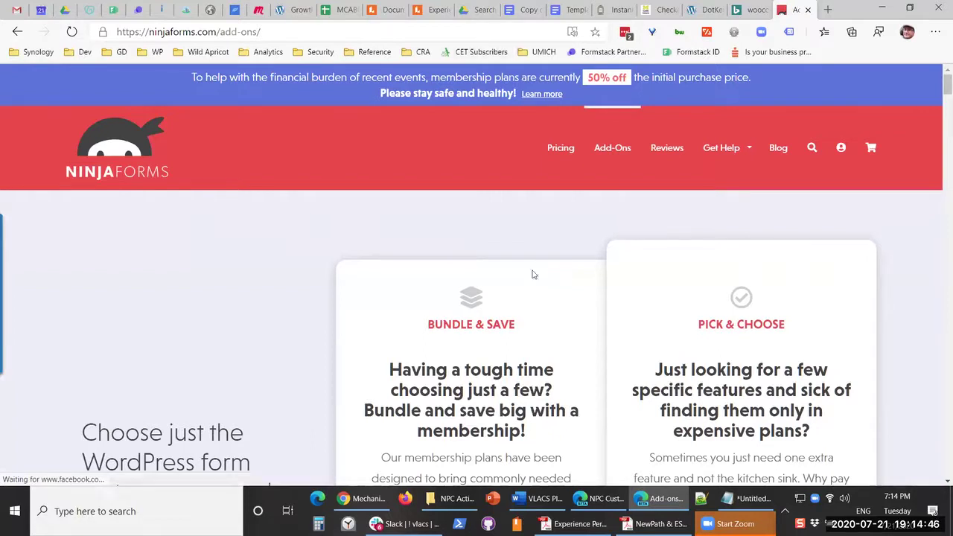
scroll(602, 390, down, 2)
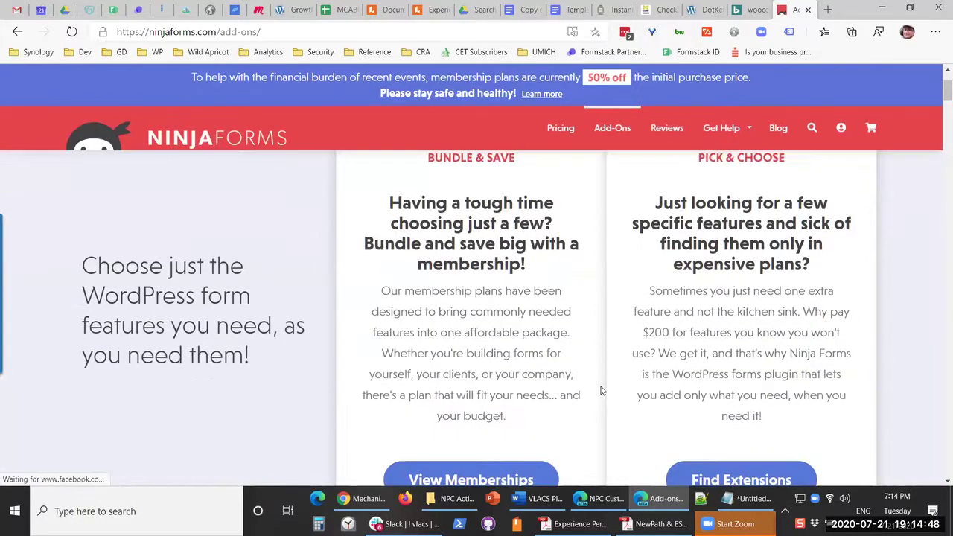
scroll(602, 390, down, 3)
scroll(602, 390, up, 3)
scroll(602, 390, up, 2)
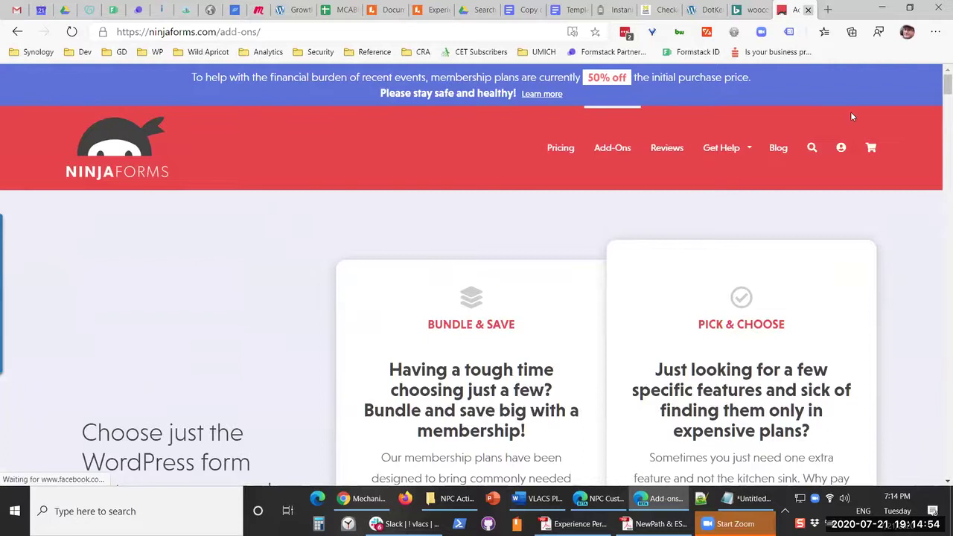
key(ctrl+w)
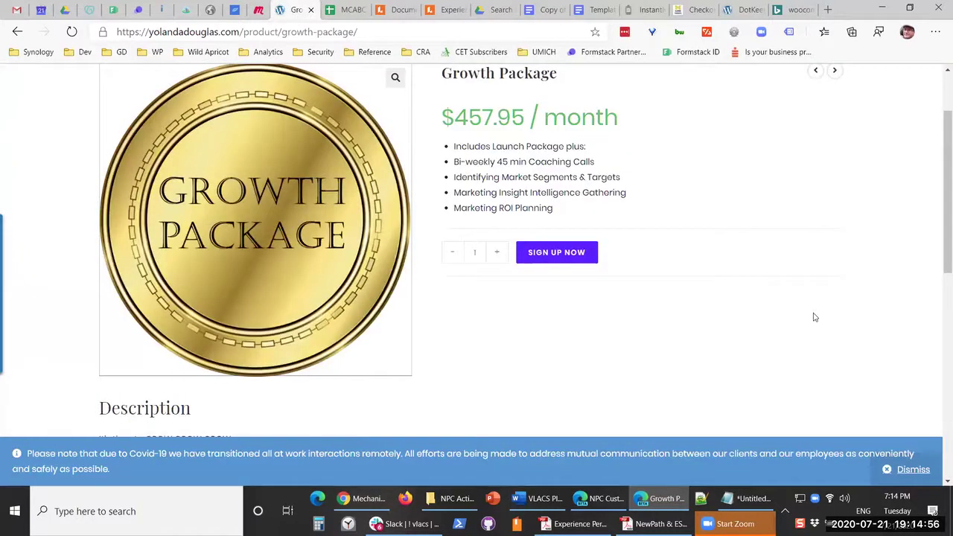
- Return from the Growth Package page to the coaching home page and view the site's About page
scroll(814, 317, up, 1)
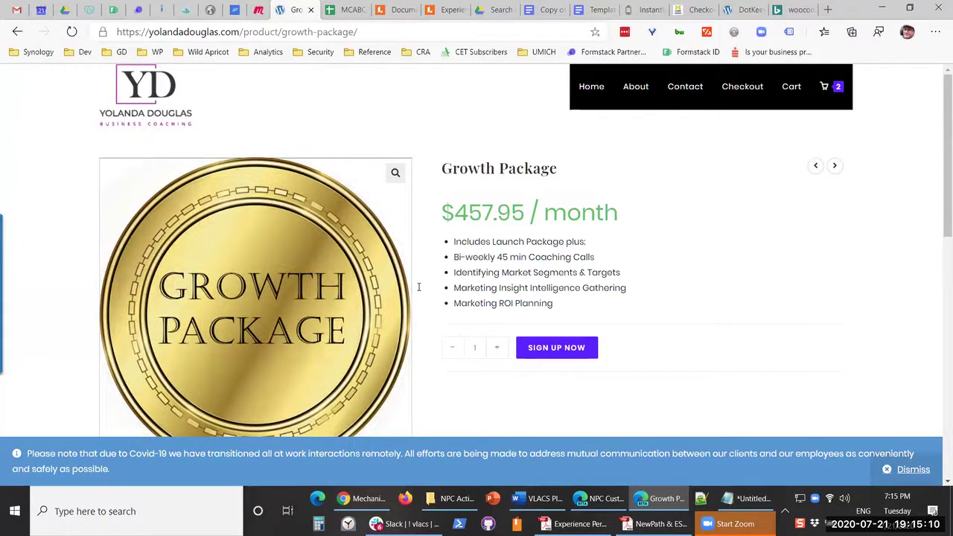
key(alt+Left)
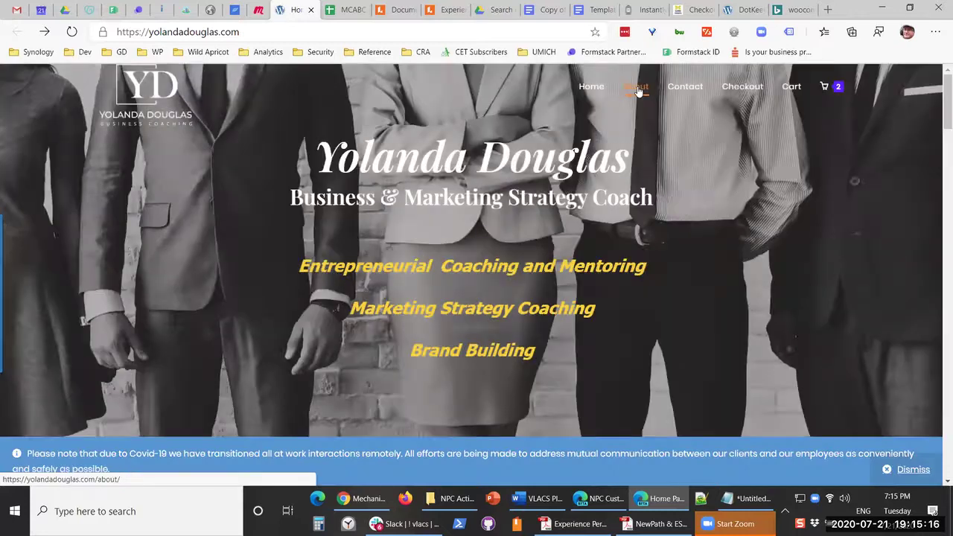
click(636, 88)
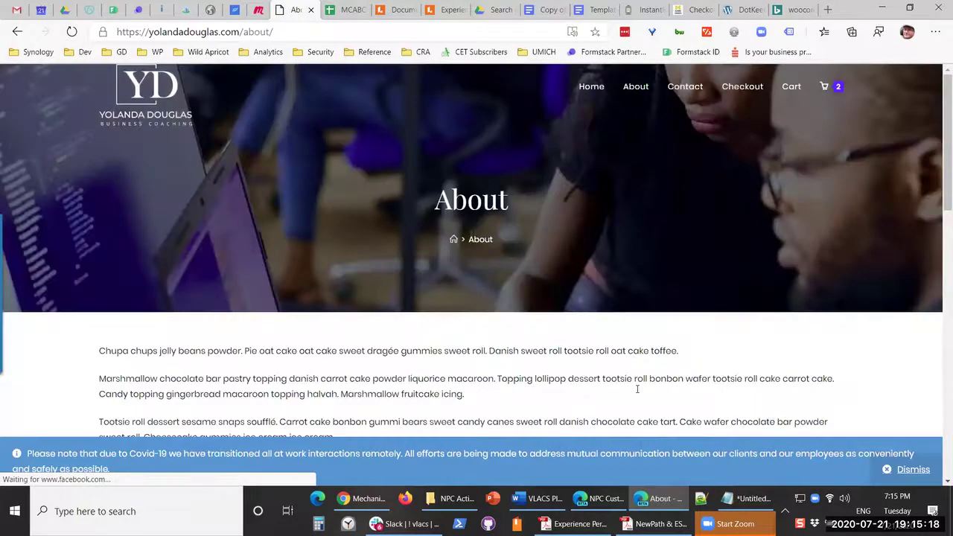
- Open the coaching site's Contact page and examine its header layout and support email form
click(682, 87)
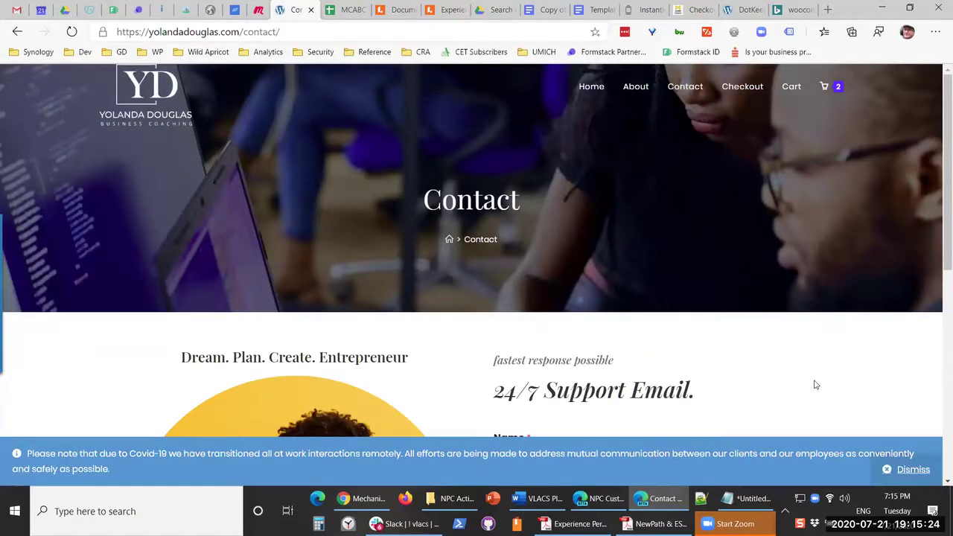
scroll(678, 235, down, 4)
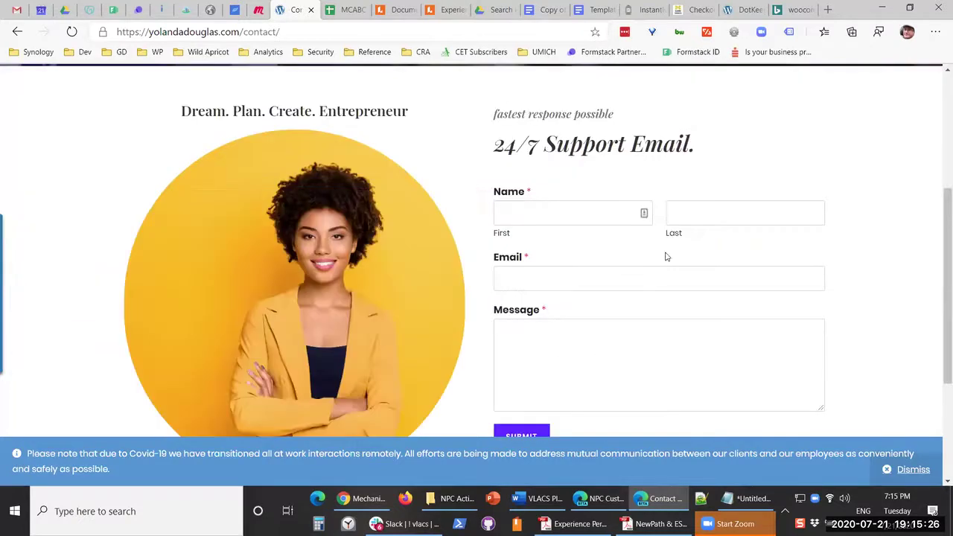
scroll(676, 257, up, 2)
scroll(716, 165, up, 3)
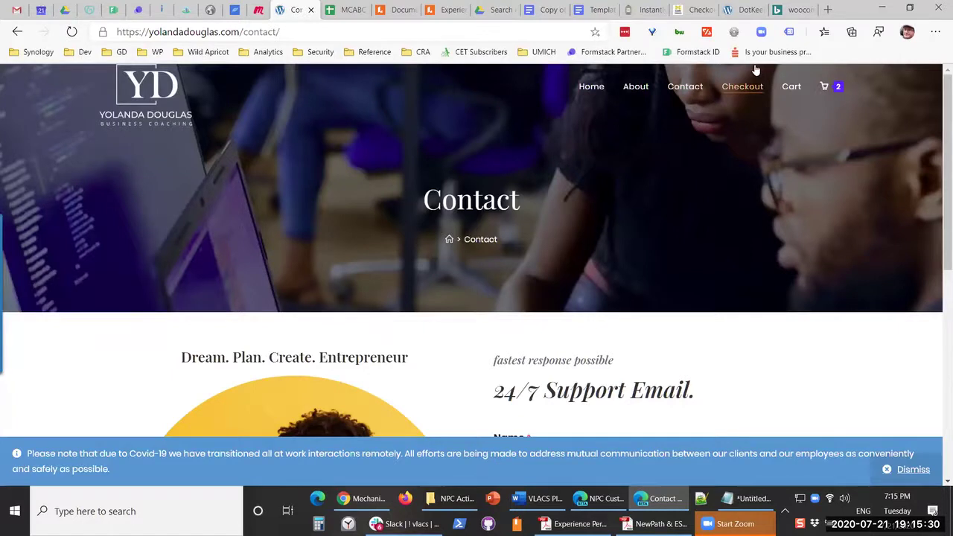
scroll(603, 207, down, 1)
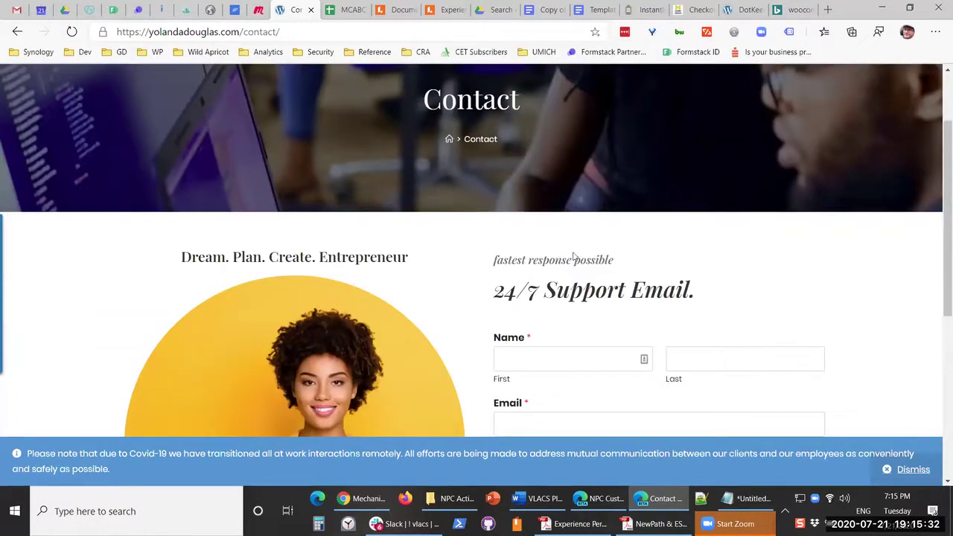
scroll(382, 227, down, 1)
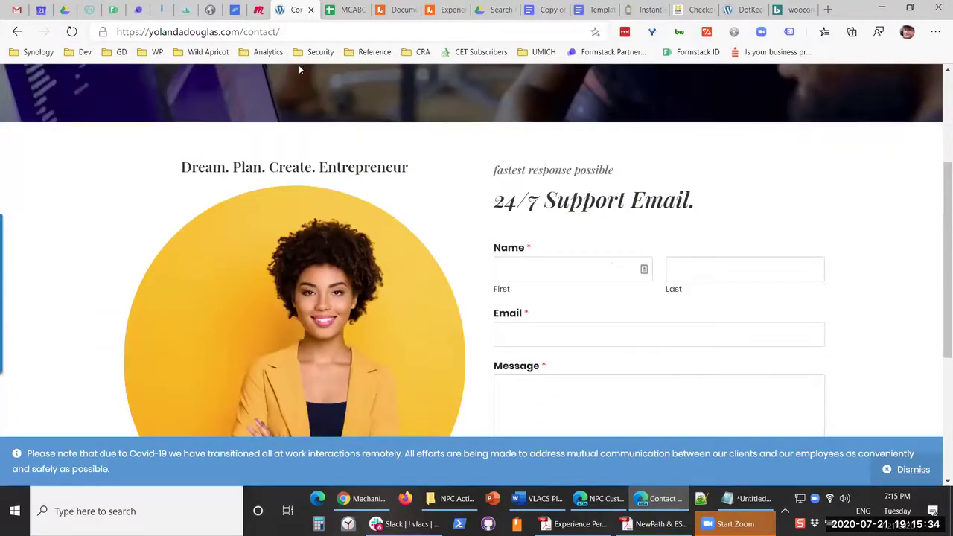
scroll(706, 104, up, 2)
- Go to checkout from the mini cart, inspect the page from header to footer, and return to the Contact page
mouse_move(825, 88)
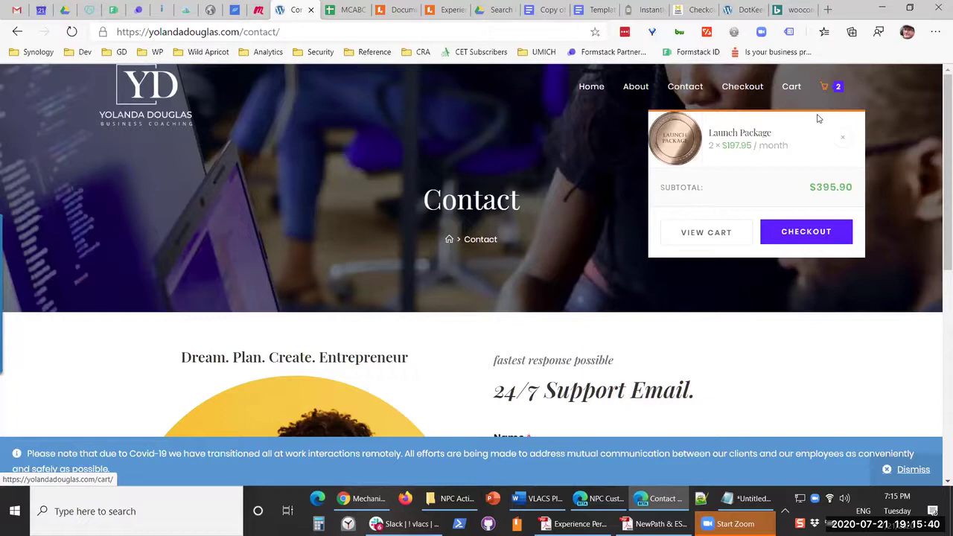
click(792, 232)
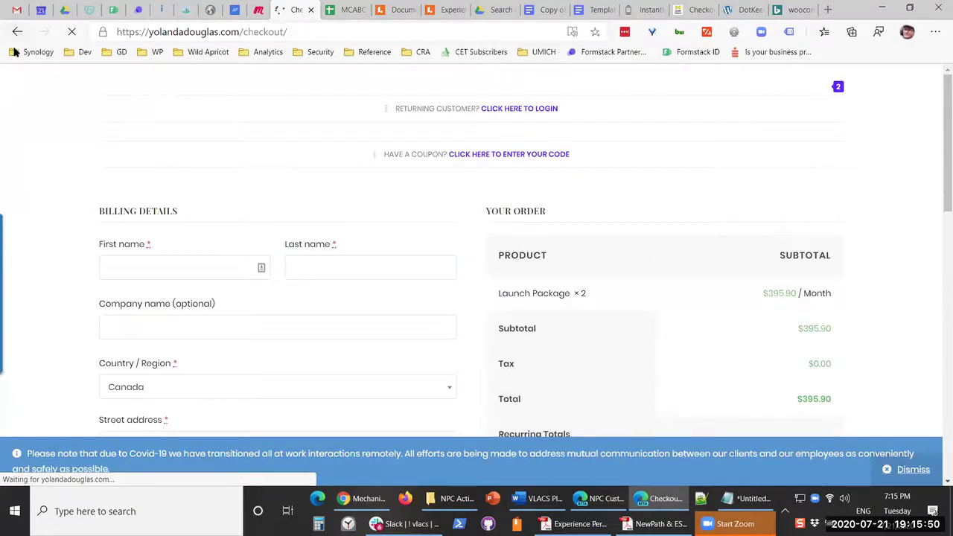
scroll(832, 116, down, 10)
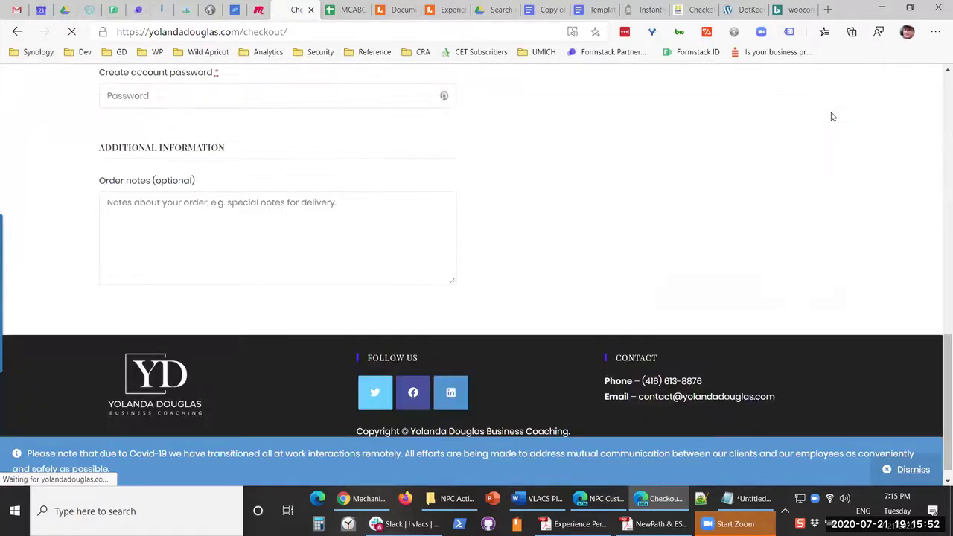
scroll(762, 338, up, 10)
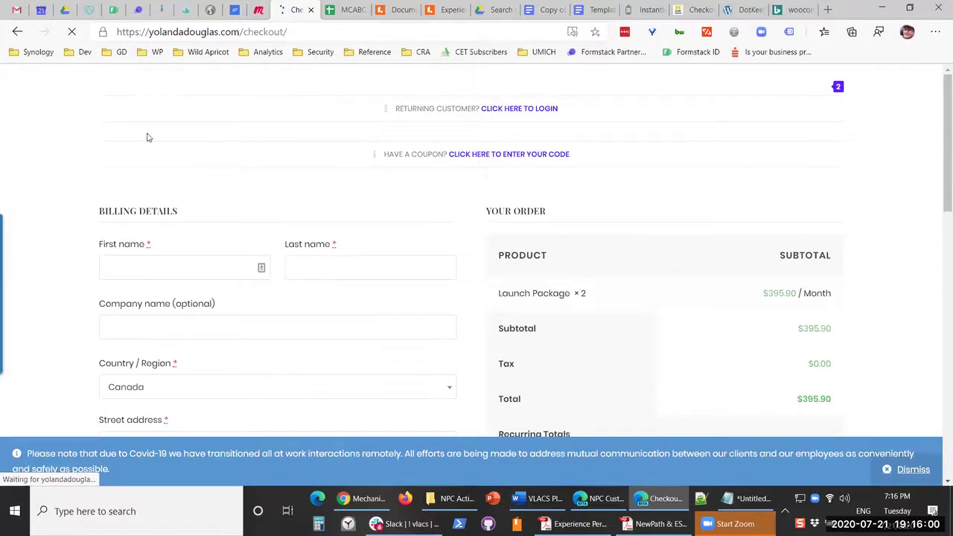
click(19, 32)
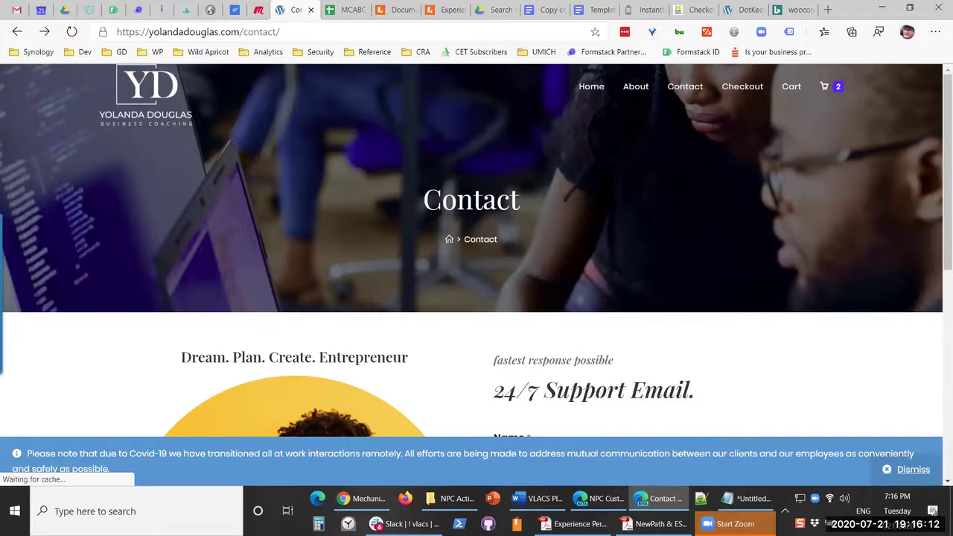
- Open the full cart page, examine its layout, totals and footer, and return to the Contact page
click(835, 85)
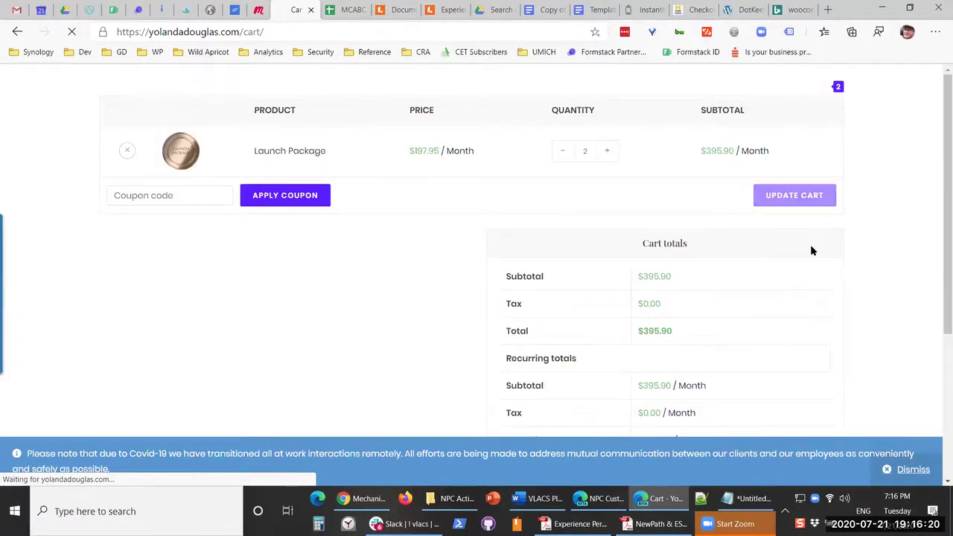
scroll(811, 247, down, 3)
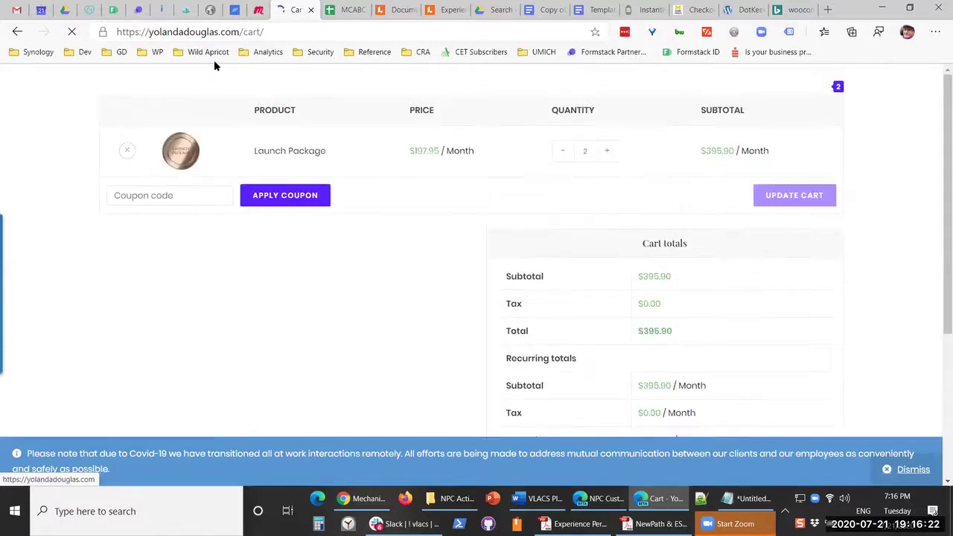
scroll(478, 247, down, 3)
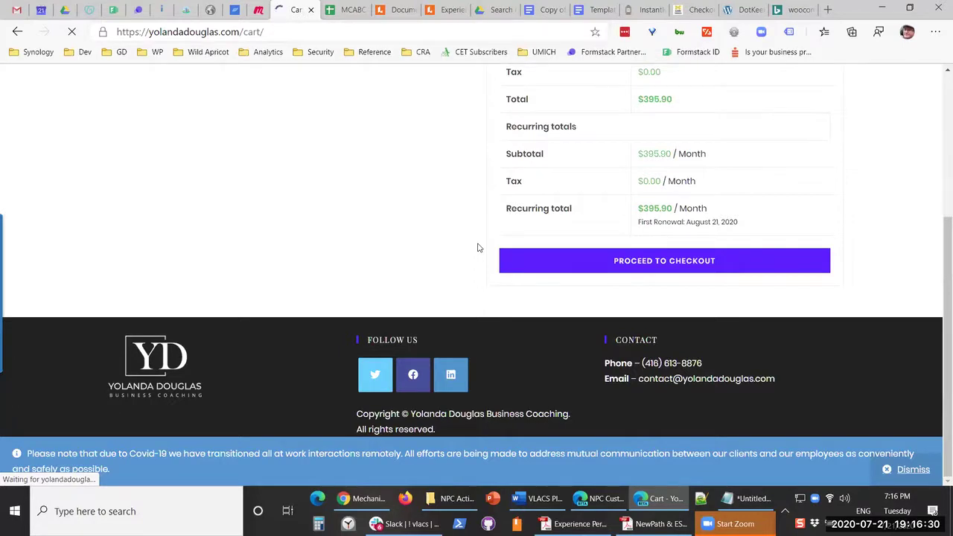
scroll(478, 247, up, 3)
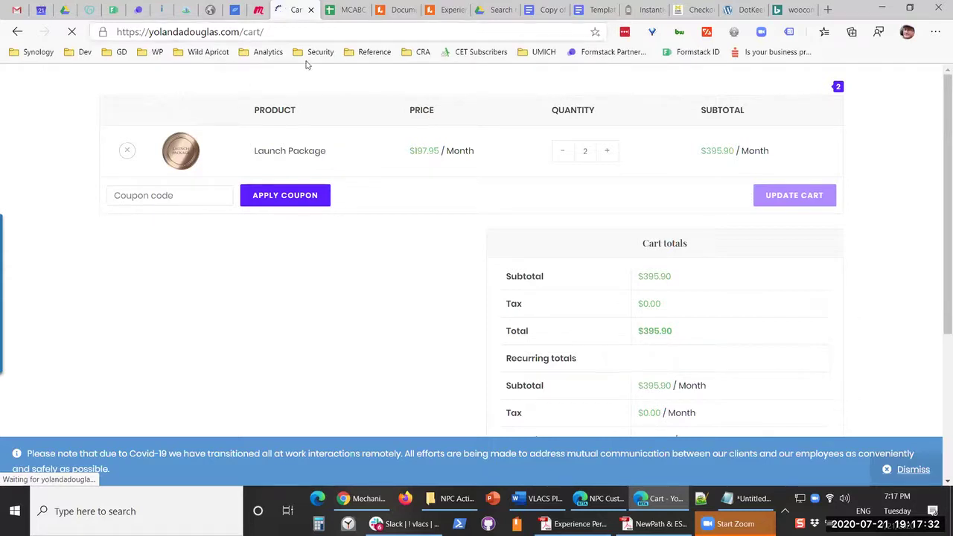
click(17, 31)
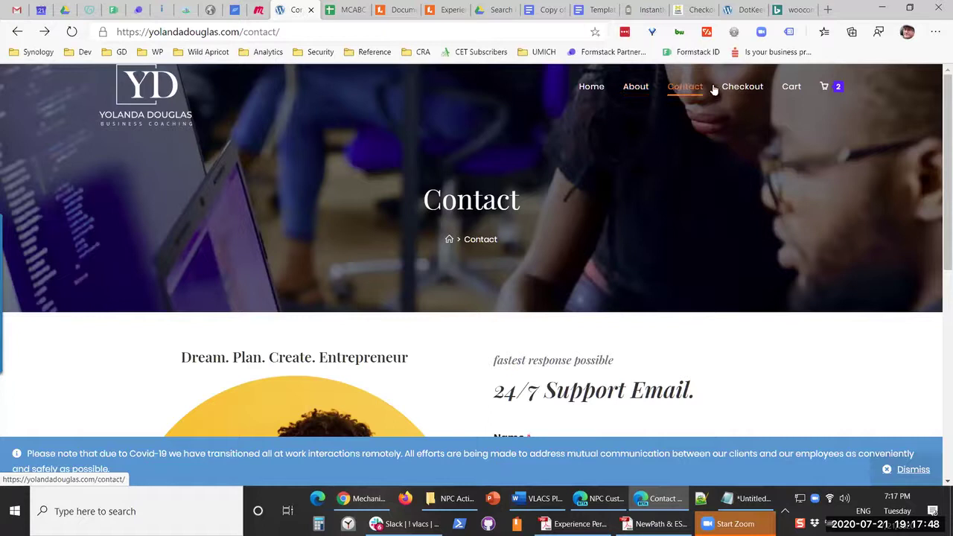
- Reopen the full cart page and compare its header and footer with those of the Contact page
mouse_move(826, 109)
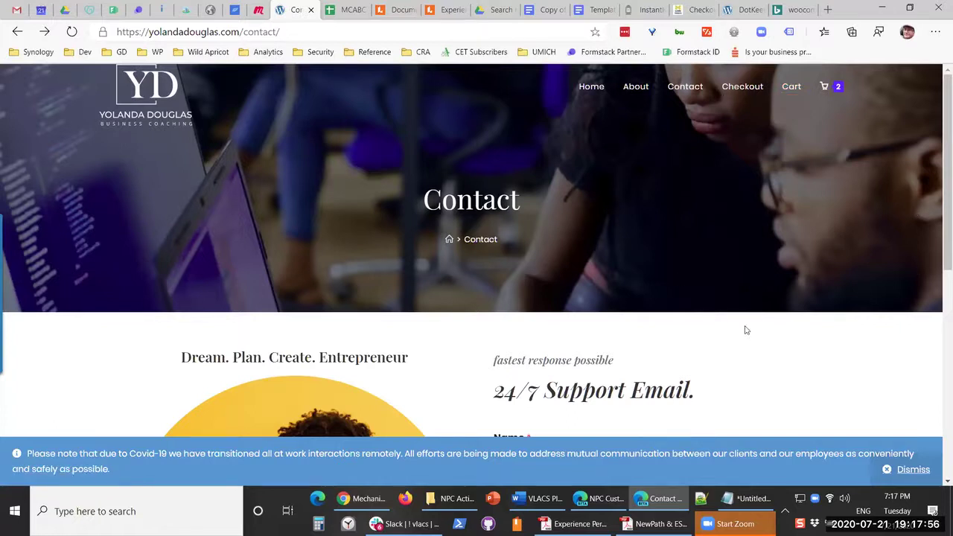
click(801, 91)
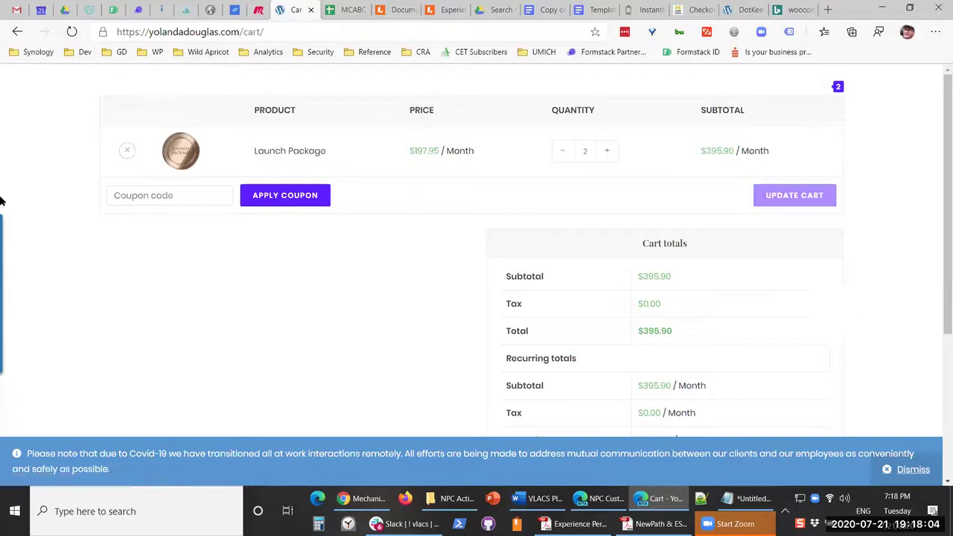
scroll(438, 406, down, 3)
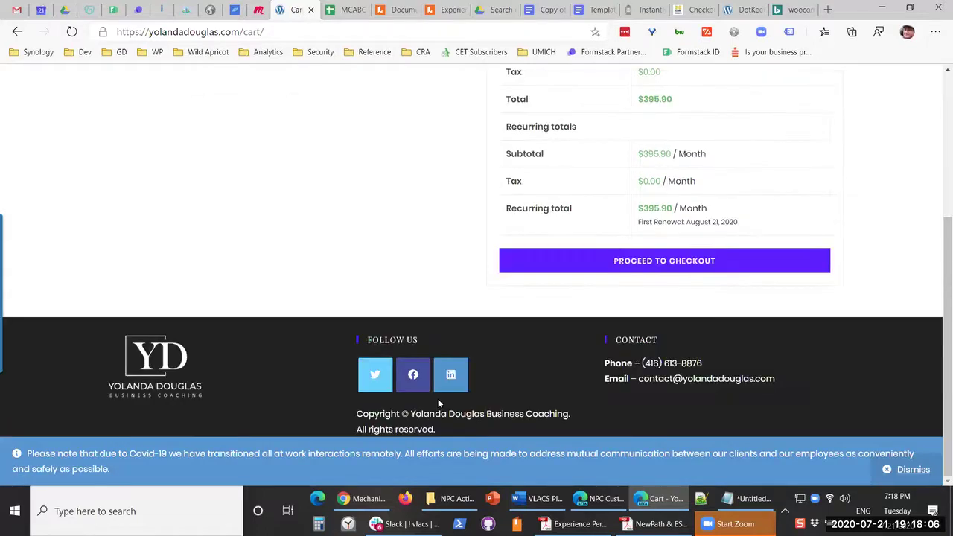
scroll(436, 400, up, 3)
key(alt+Left)
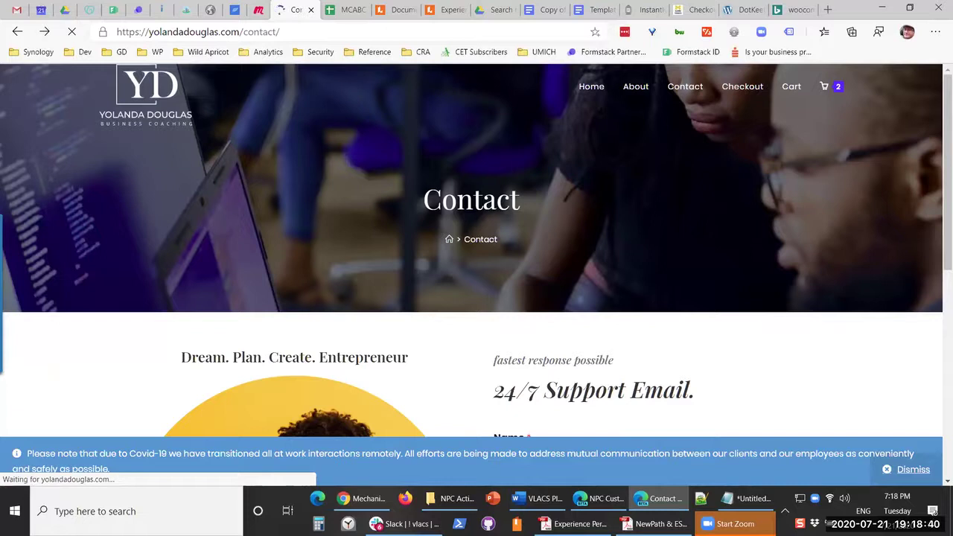
scroll(80, 371, down, 2)
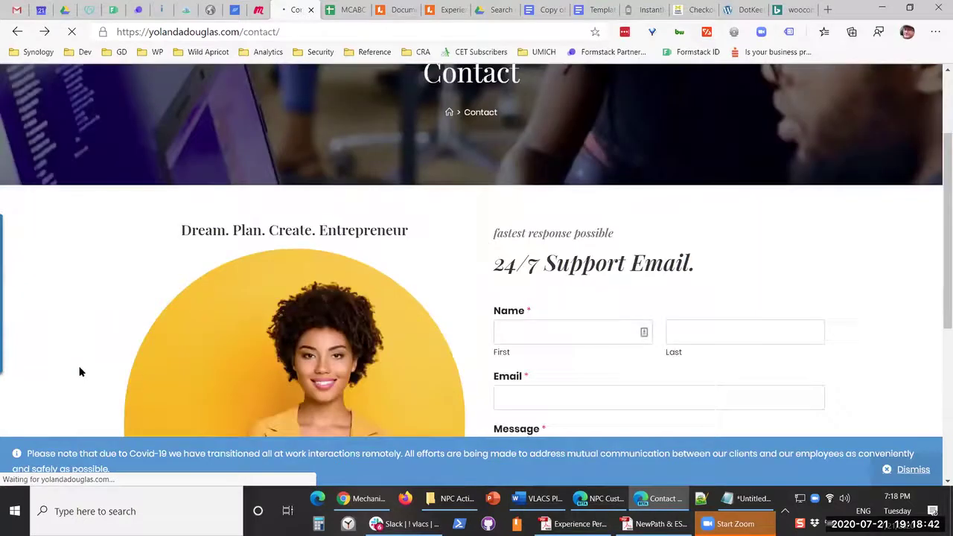
scroll(80, 371, down, 5)
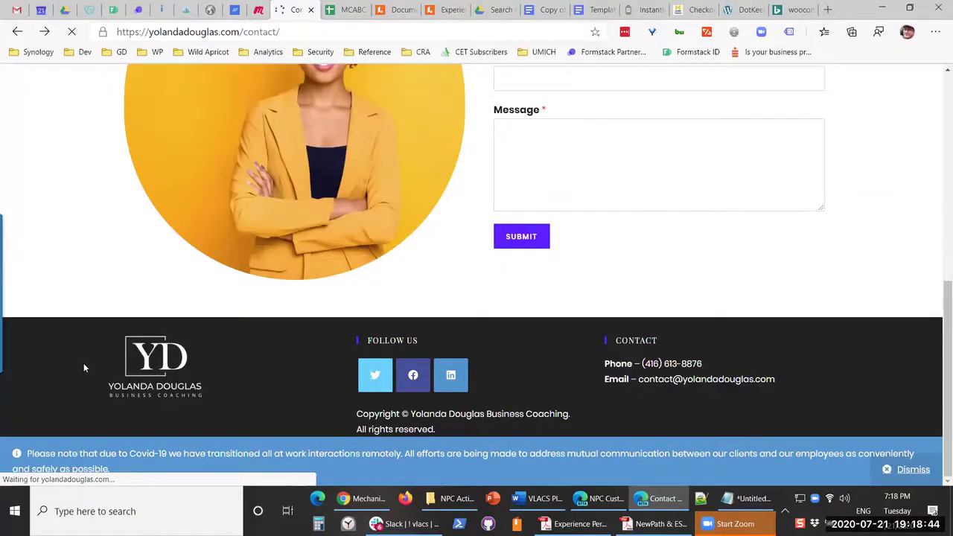
scroll(84, 367, up, 7)
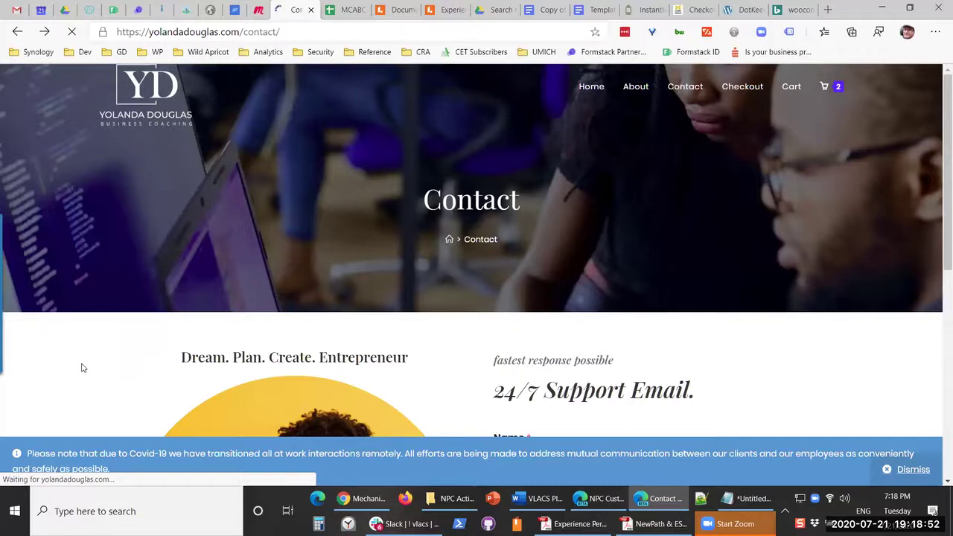
- Switch to the UMACT site's admin dashboard and open its Checkout page for editing from the list of pages
click(695, 9)
scroll(97, 78, up, 2)
mouse_move(63, 74)
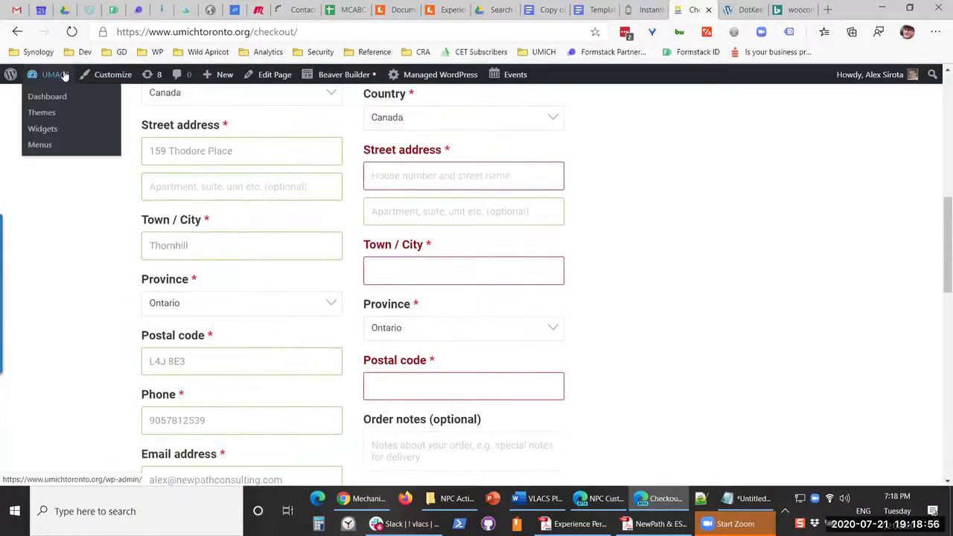
click(62, 96)
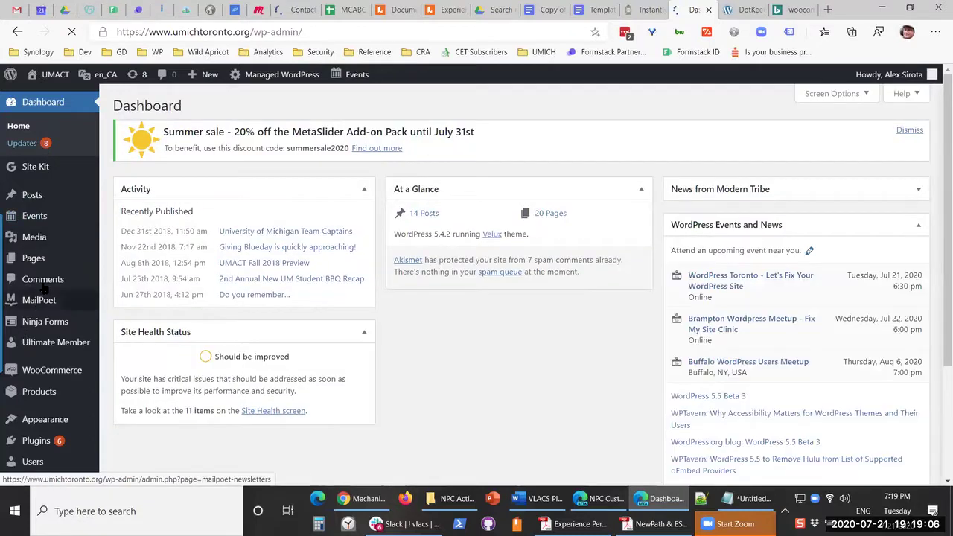
mouse_move(47, 260)
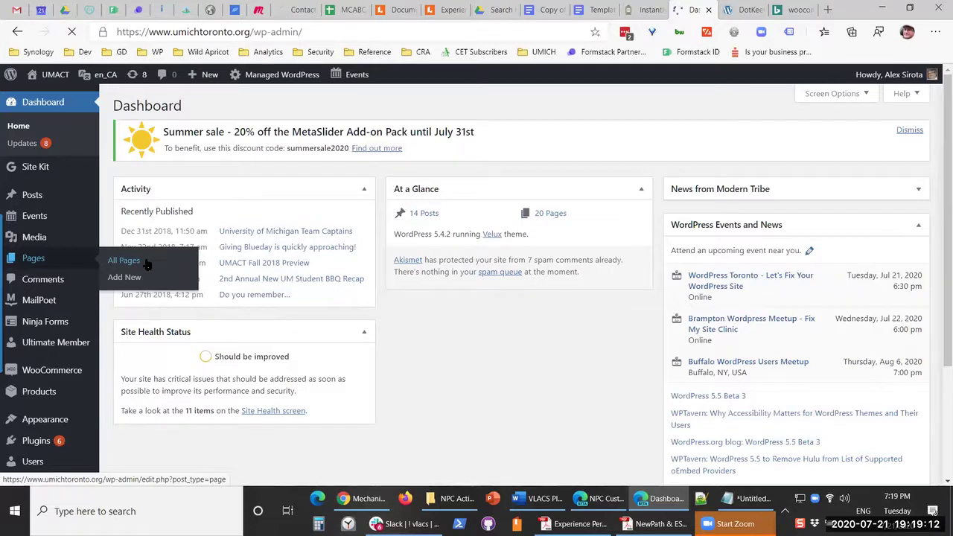
click(145, 263)
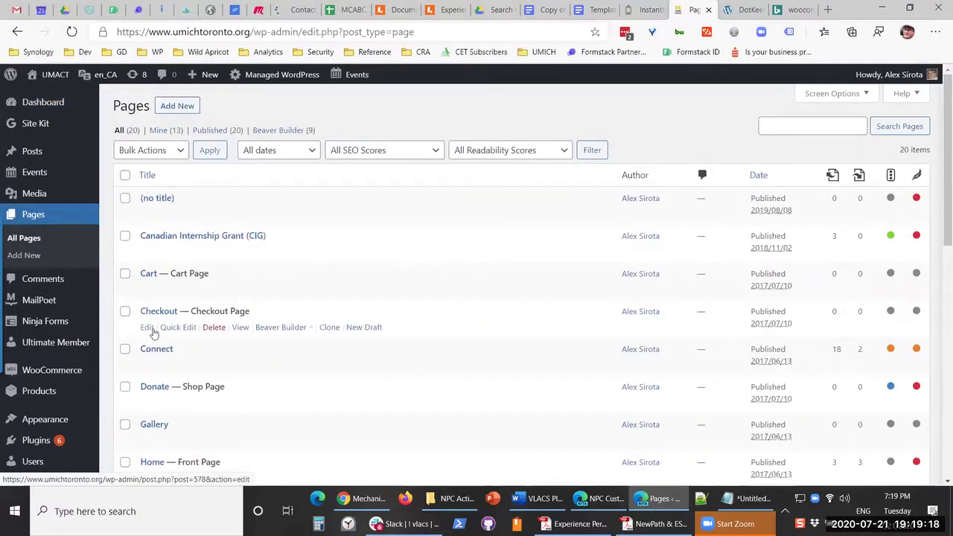
click(152, 331)
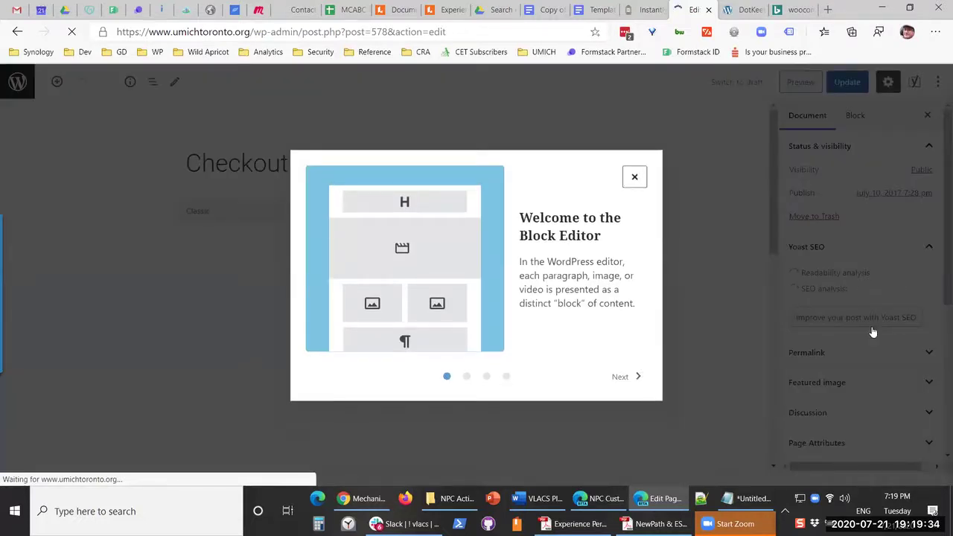
- Dismiss the block editor welcome guide, expand Page Attributes, and examine the Checkout page's document settings and layout options
click(887, 364)
scroll(916, 376, down, 1)
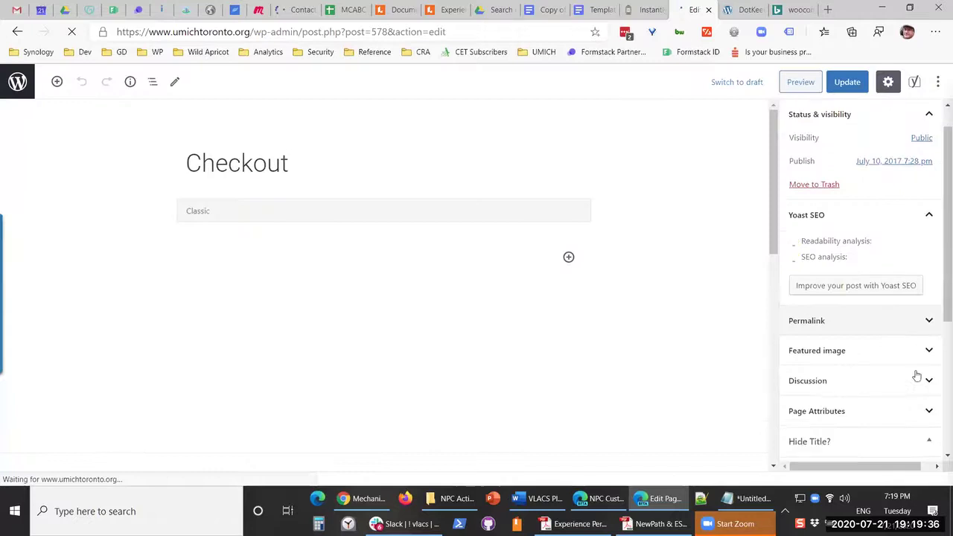
scroll(912, 387, down, 1)
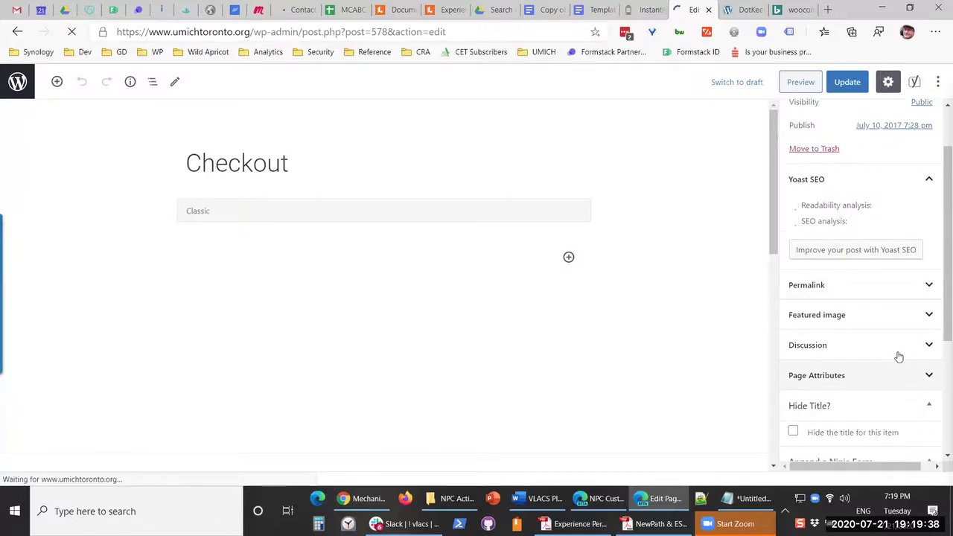
scroll(906, 335, down, 3)
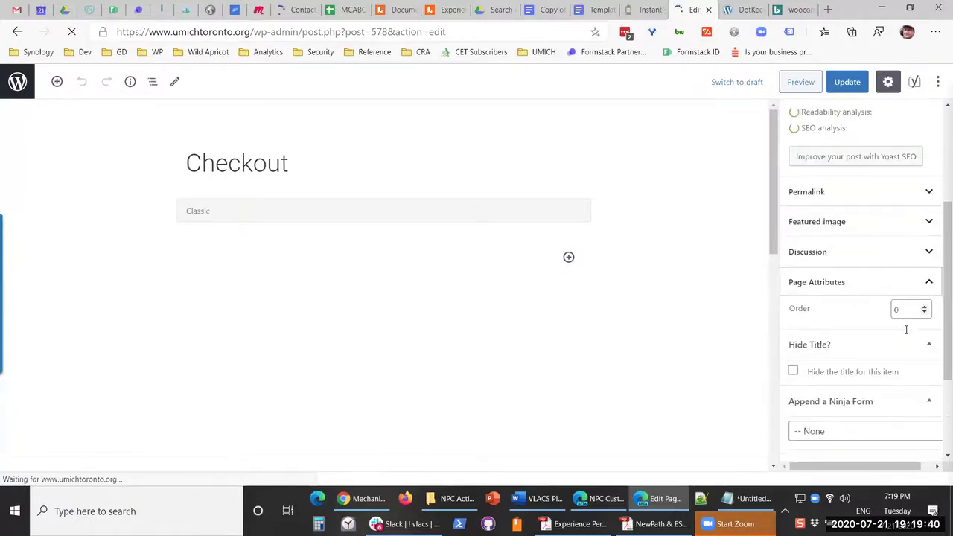
scroll(868, 408, down, 3)
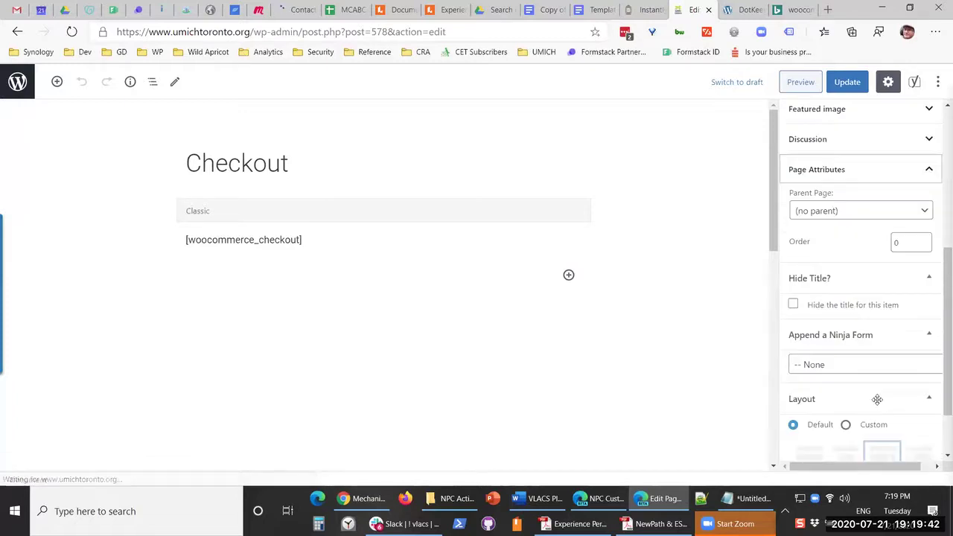
scroll(878, 399, down, 2)
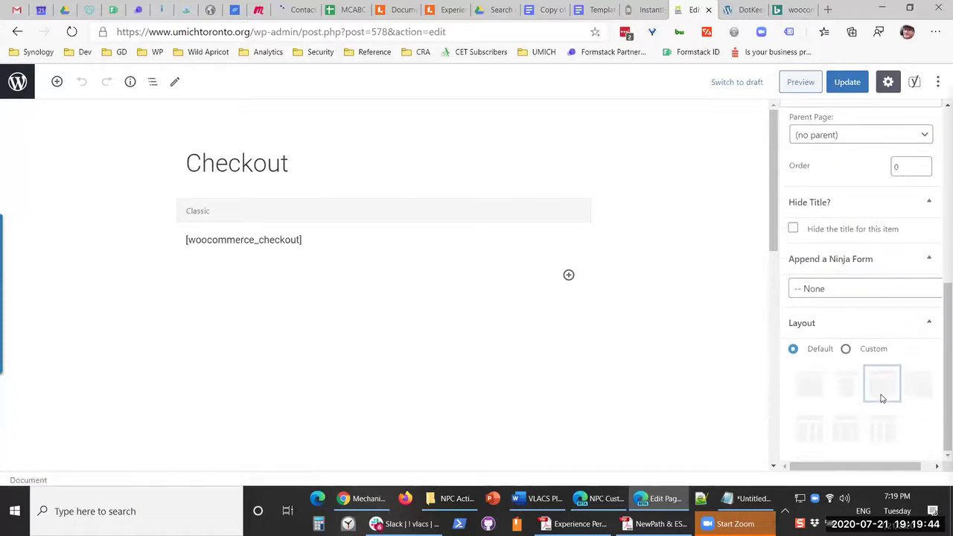
scroll(887, 413, up, 4)
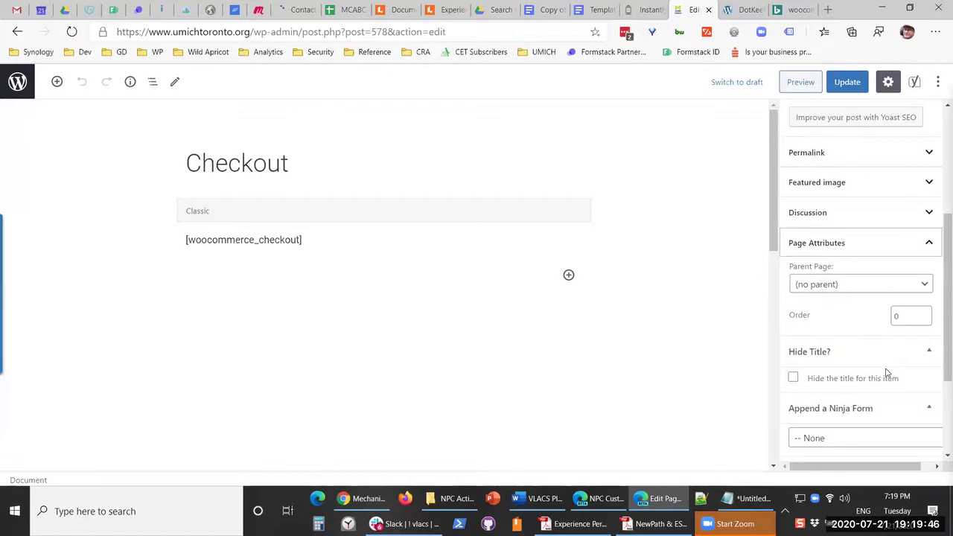
scroll(891, 390, down, 4)
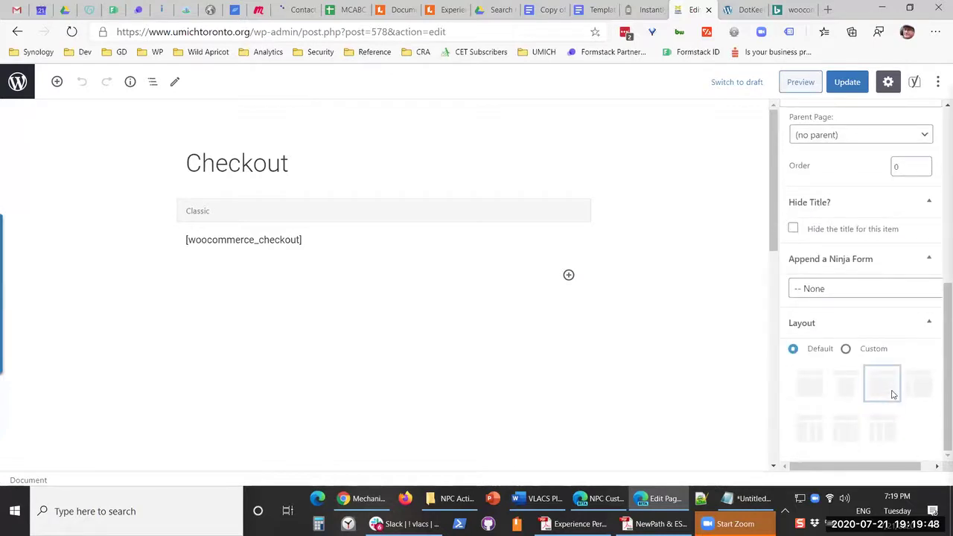
scroll(885, 340, up, 5)
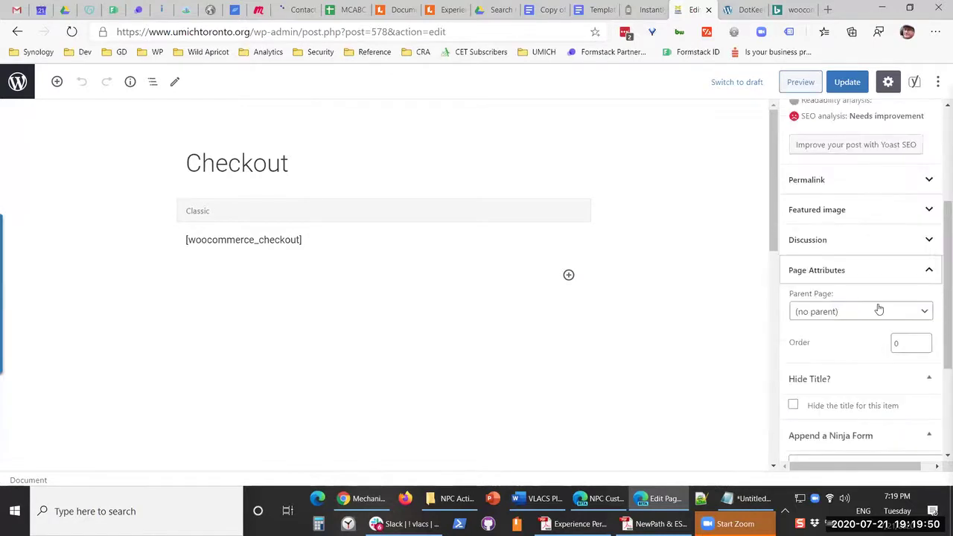
scroll(879, 309, up, 5)
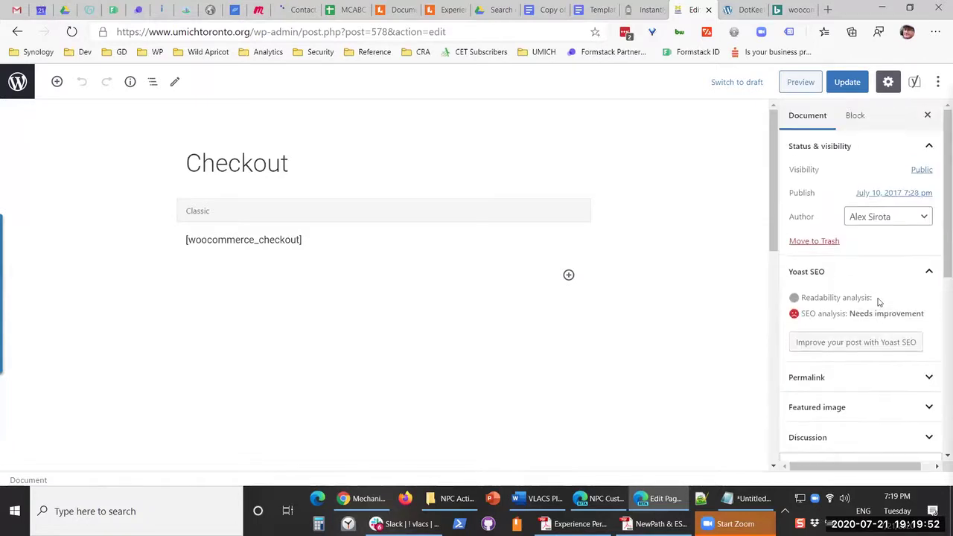
- Recheck the Checkout page's attributes for a template setting, viewing the available parent pages and the Default and Custom layout choices
scroll(889, 329, down, 4)
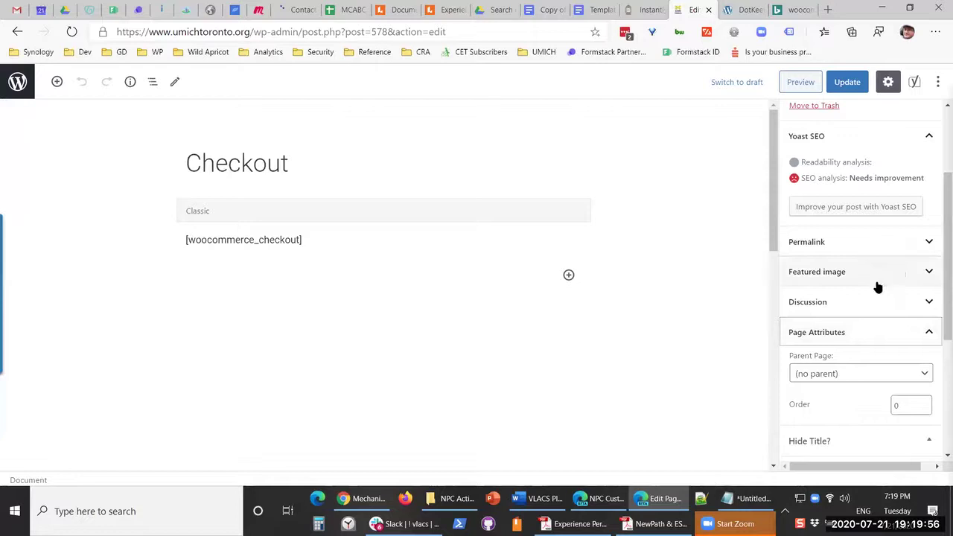
scroll(890, 328, down, 1)
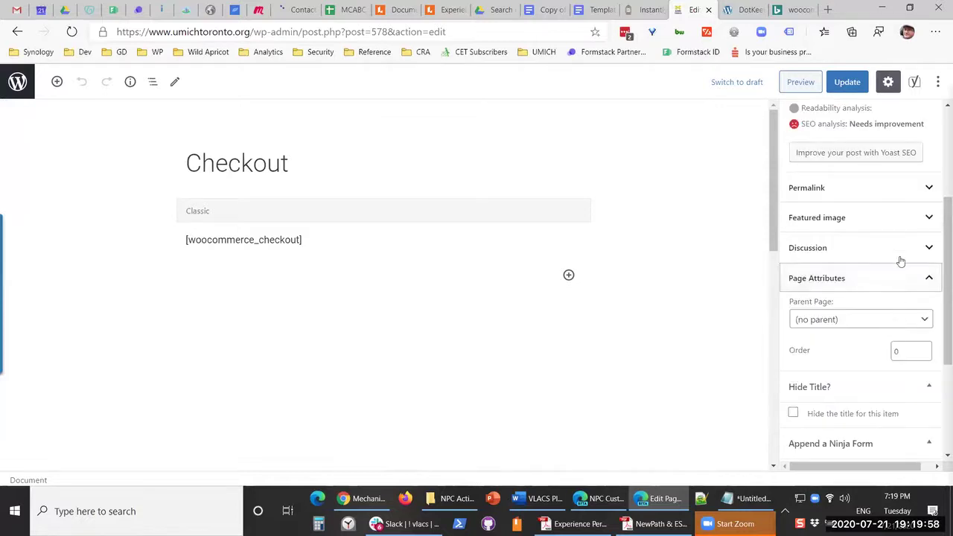
scroll(897, 333, down, 1)
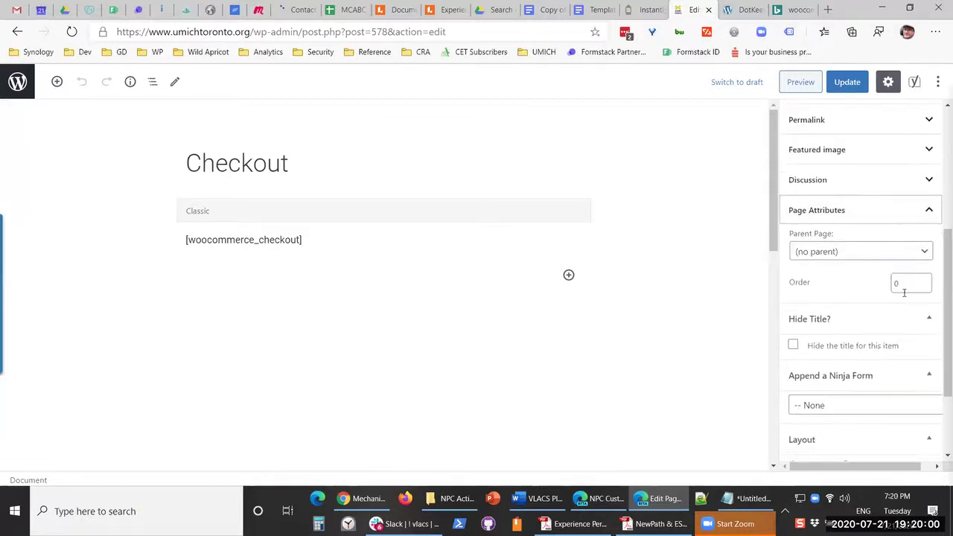
scroll(897, 358, down, 2)
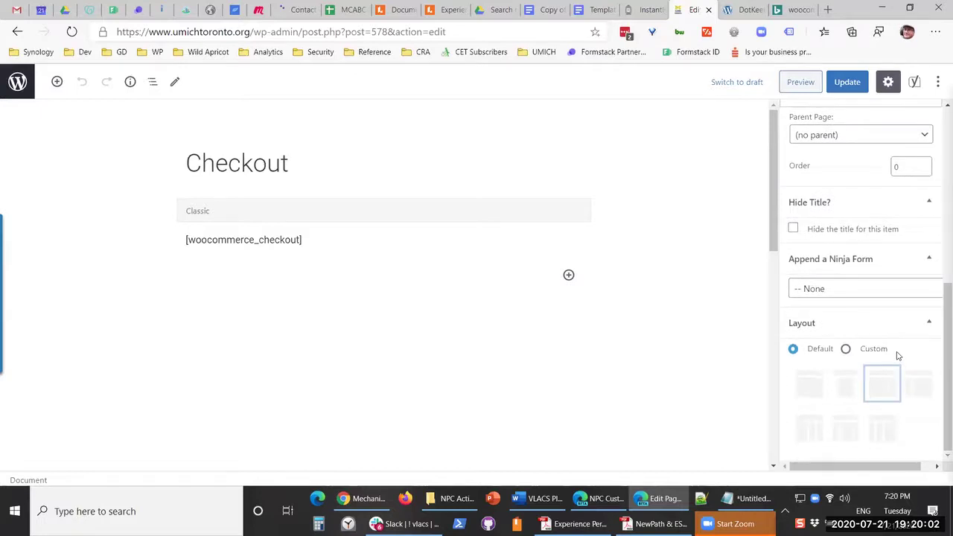
scroll(893, 342, up, 2)
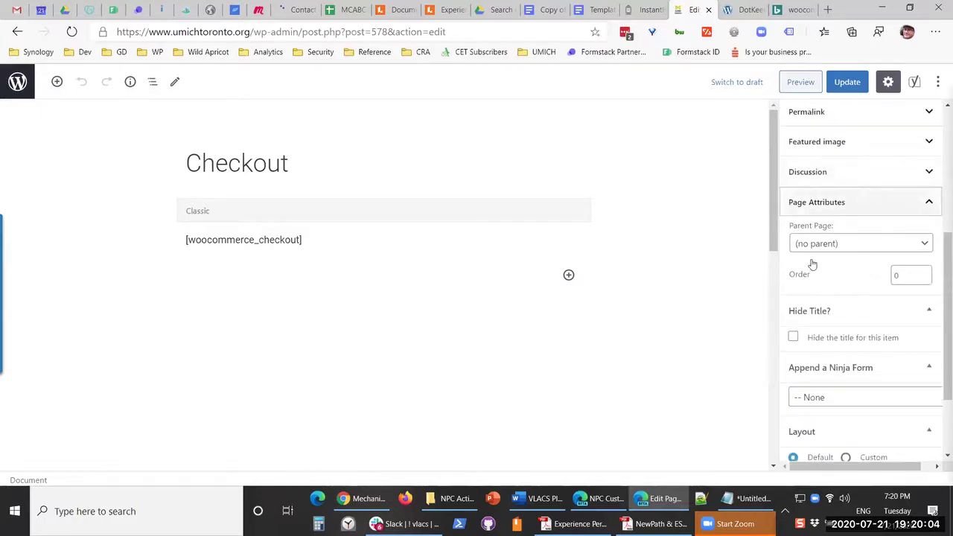
click(863, 244)
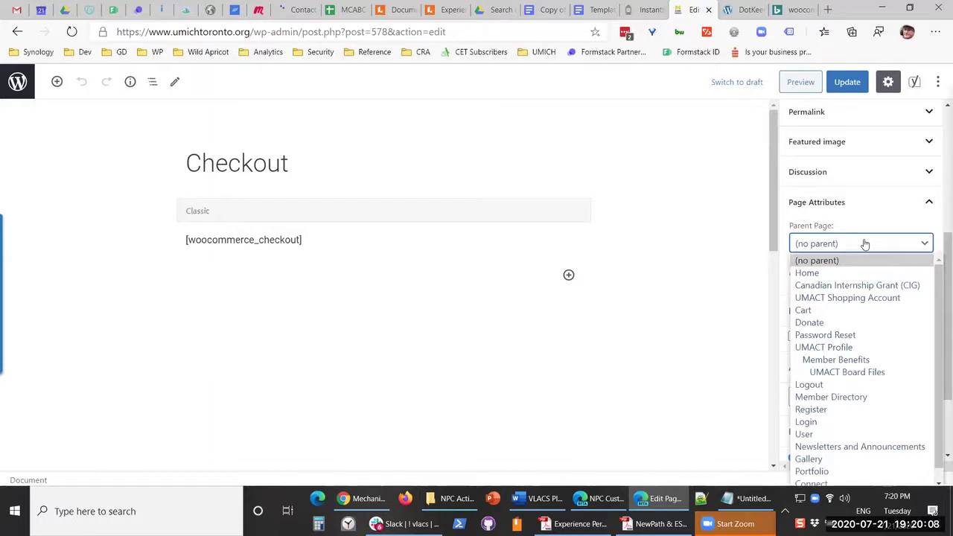
click(865, 244)
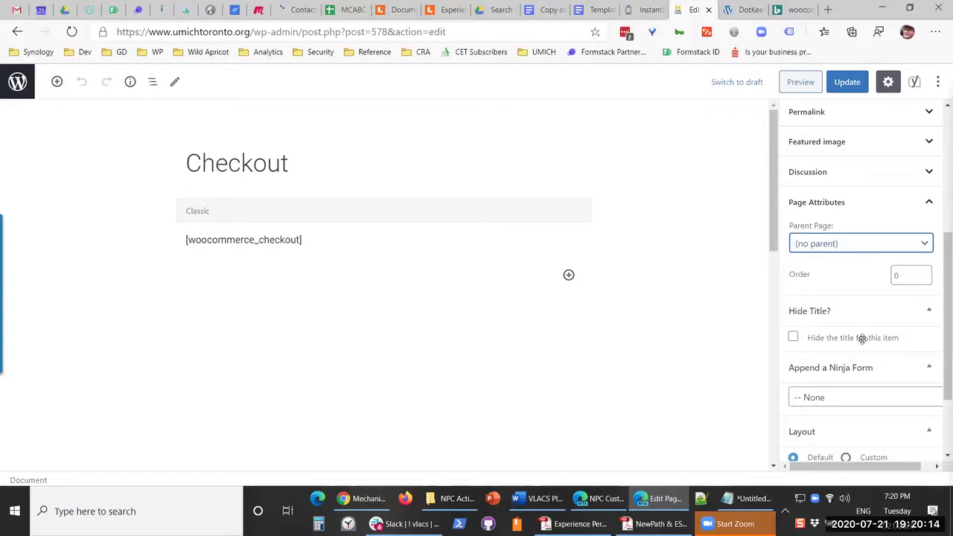
scroll(863, 353, down, 2)
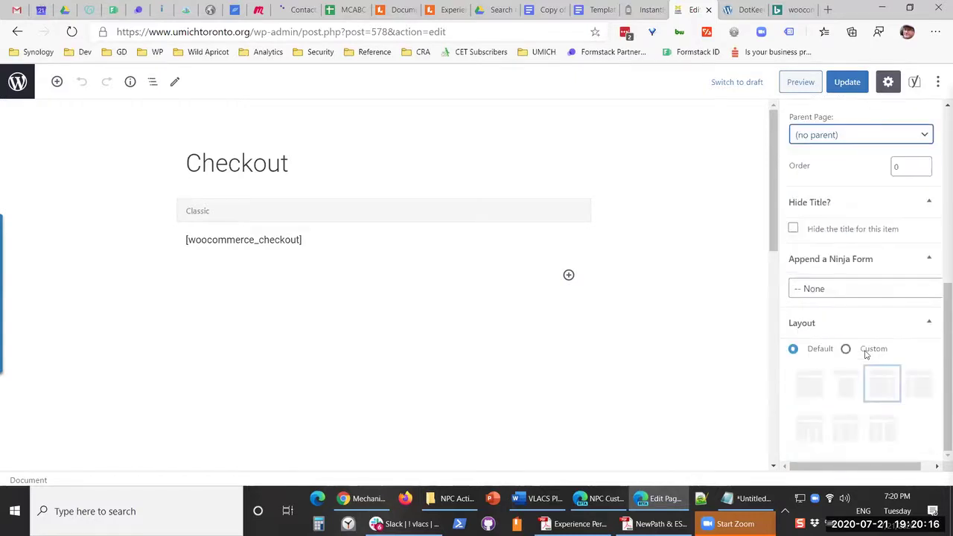
scroll(863, 353, up, 6)
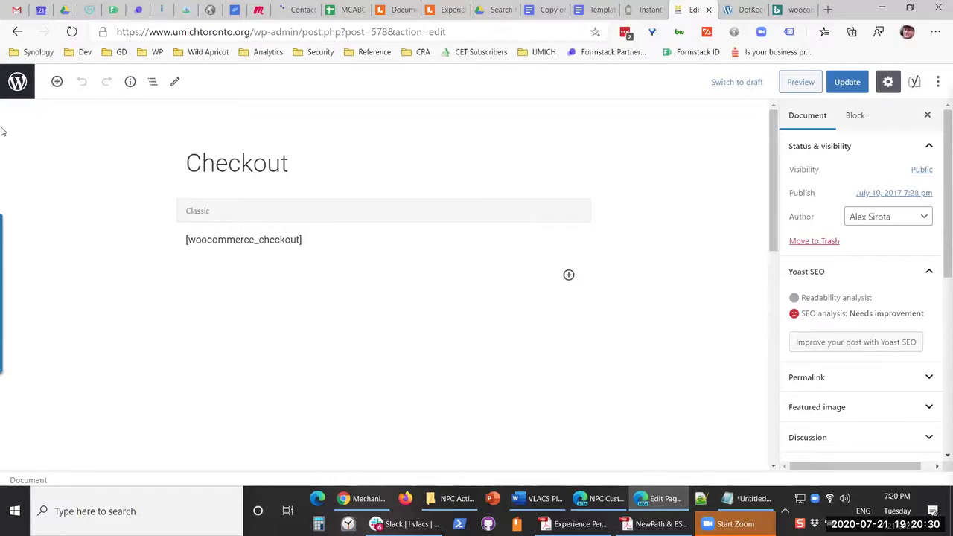
- Return to the list of pages, view the actions for the Checkout page, and go back to its editor
click(17, 81)
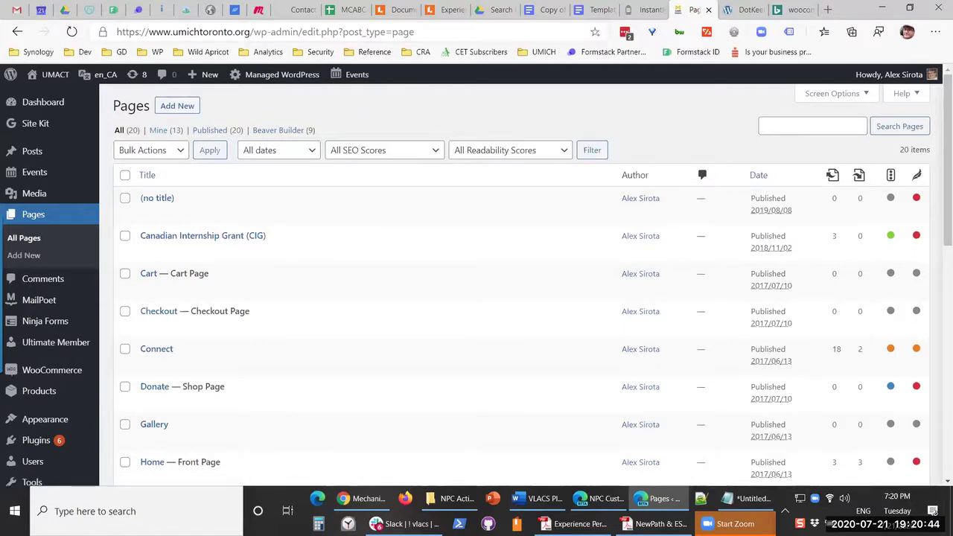
mouse_move(927, 228)
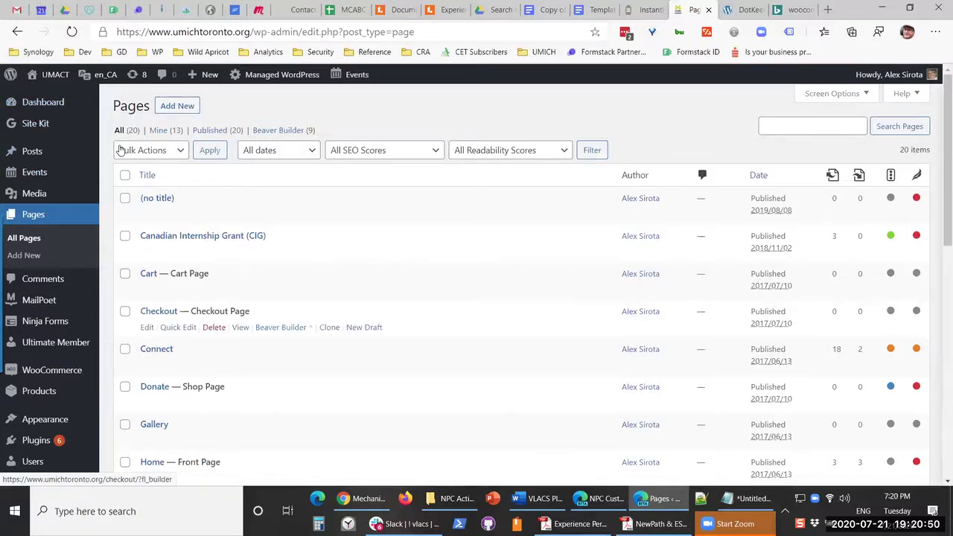
click(18, 31)
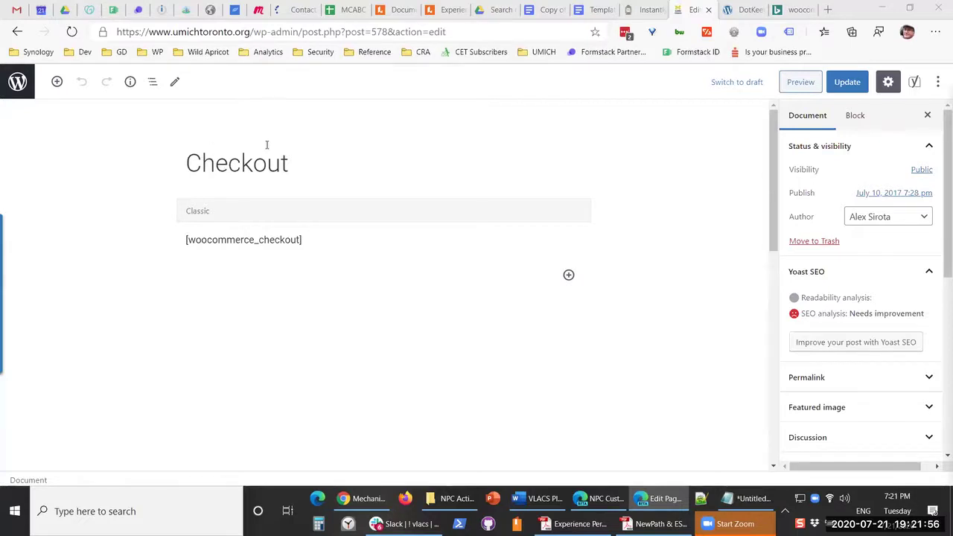
- Bring up the DotKeet KN95 mask shop page and close it
click(743, 7)
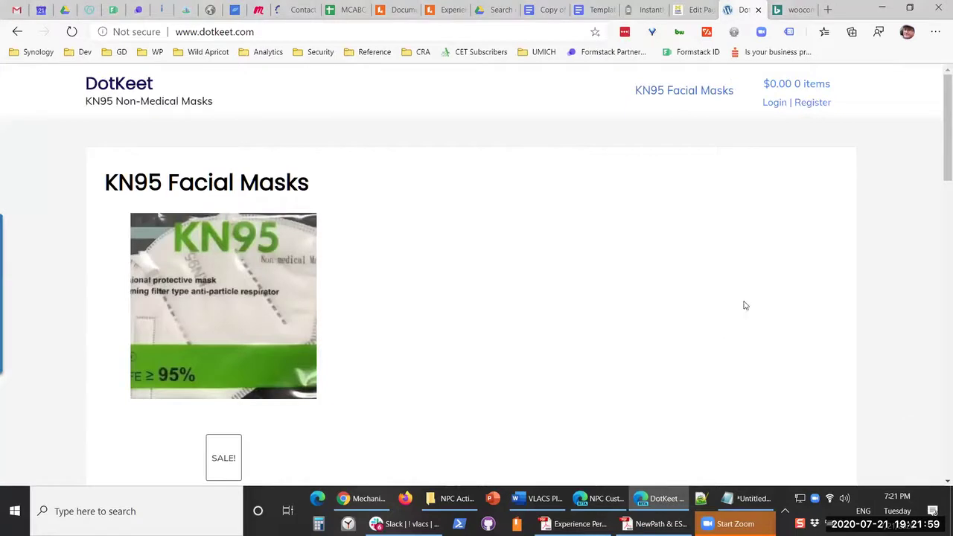
click(759, 11)
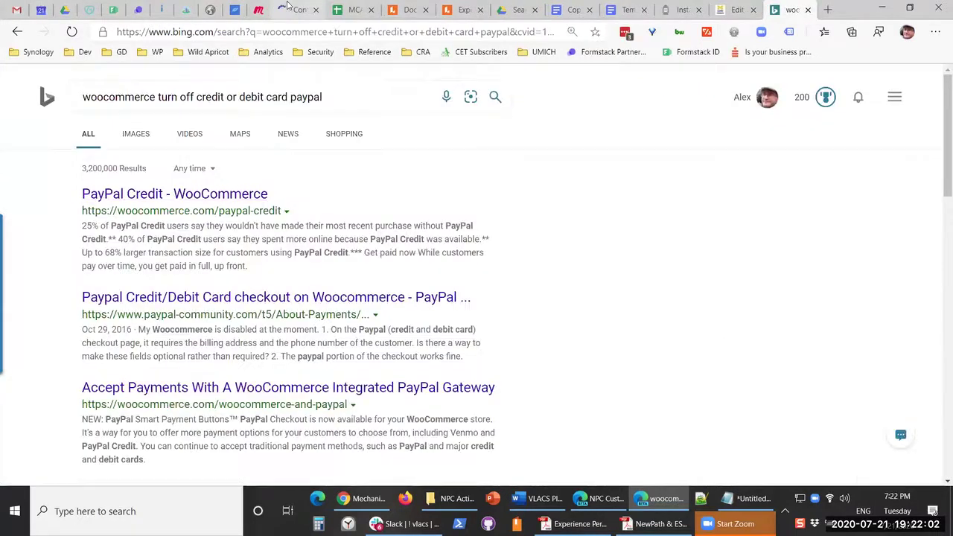
- Return to the coaching site and compare the header area of its Home page with that of its Cart page
click(289, 8)
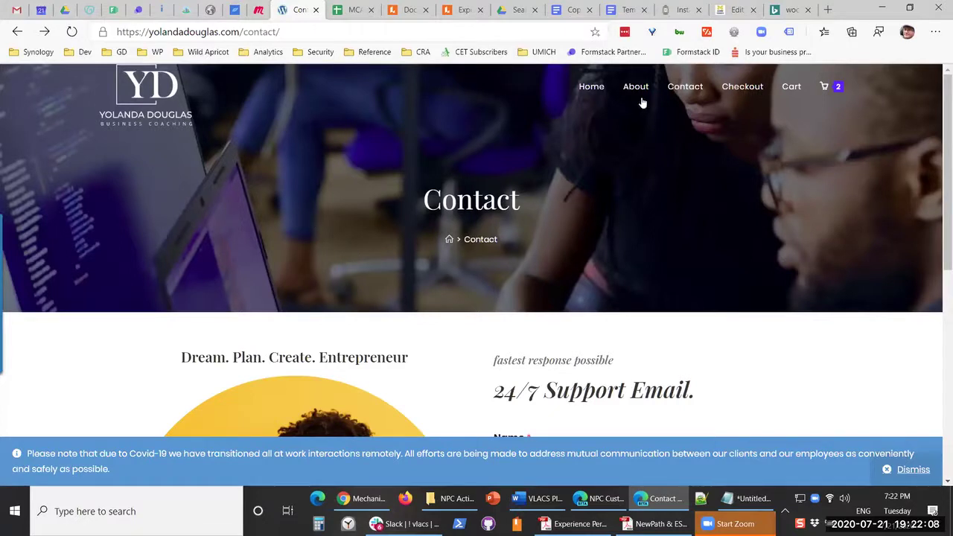
click(592, 89)
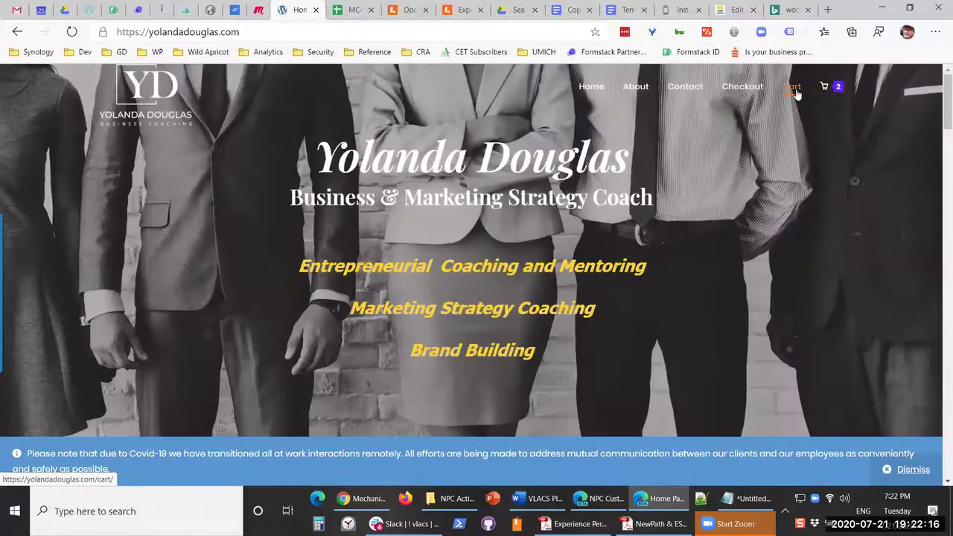
click(795, 91)
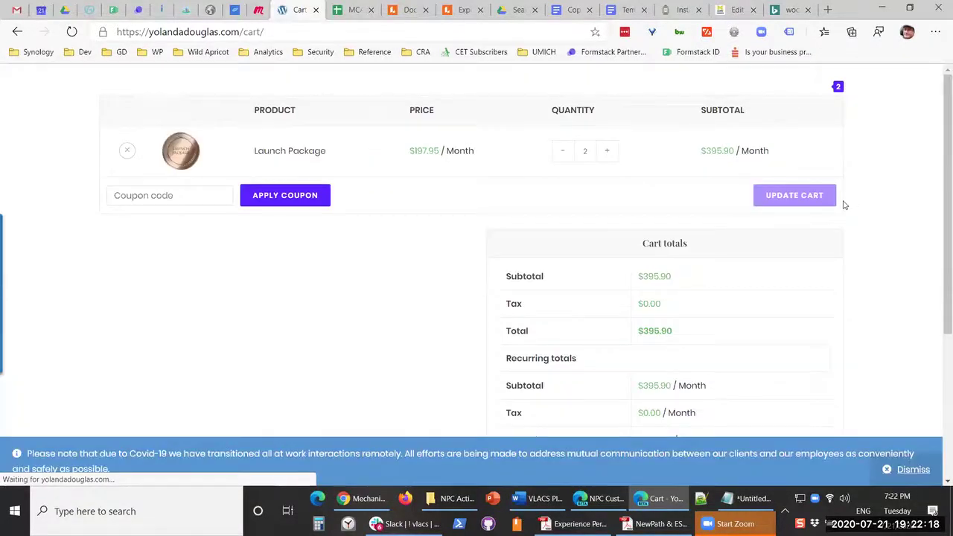
scroll(866, 268, down, 3)
scroll(865, 223, up, 3)
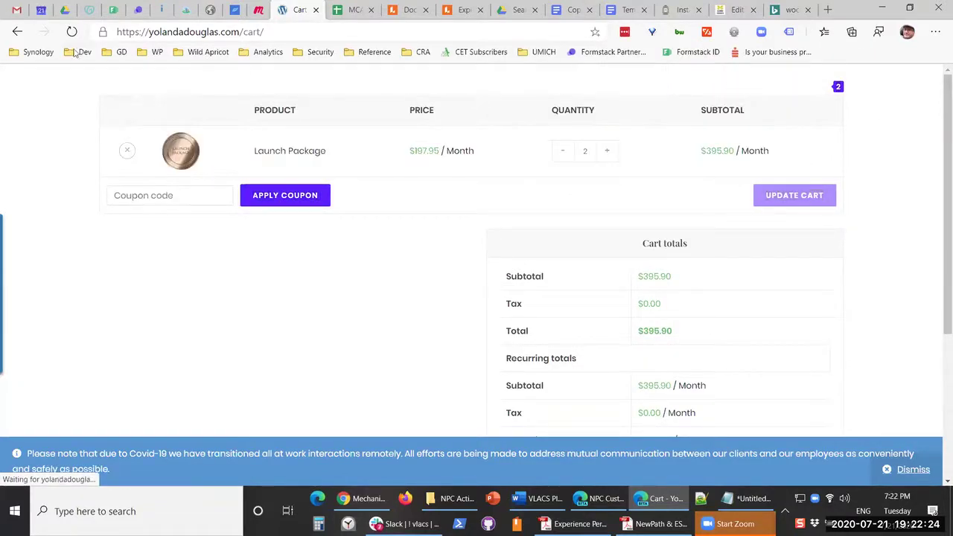
- Compare the coaching site's About page header with the Cart page, try the cart counter, and return to the About page
click(17, 32)
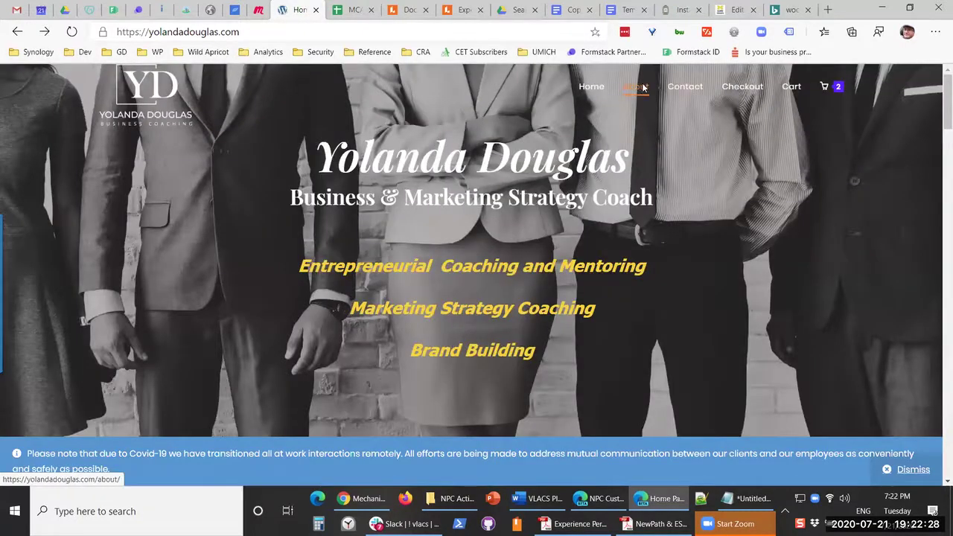
click(640, 87)
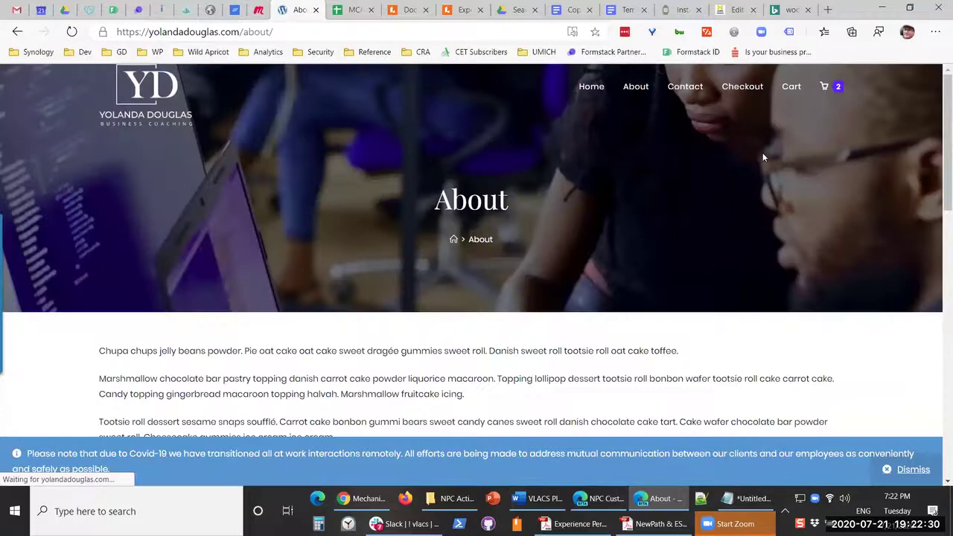
click(791, 87)
click(791, 89)
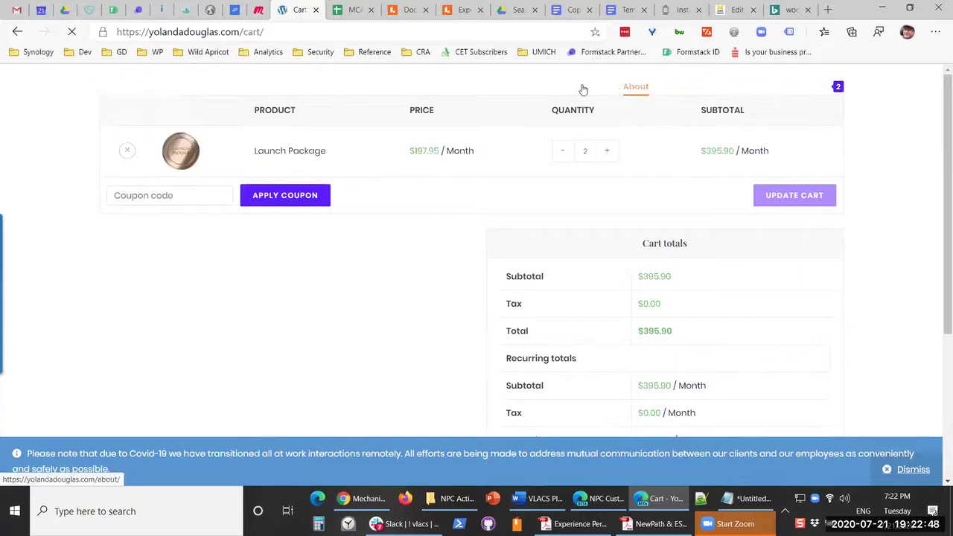
click(837, 89)
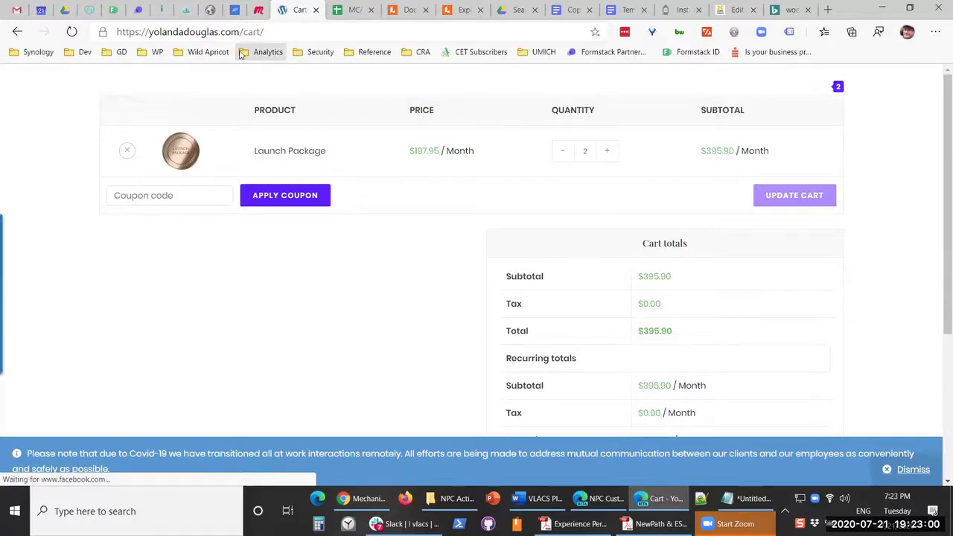
click(16, 32)
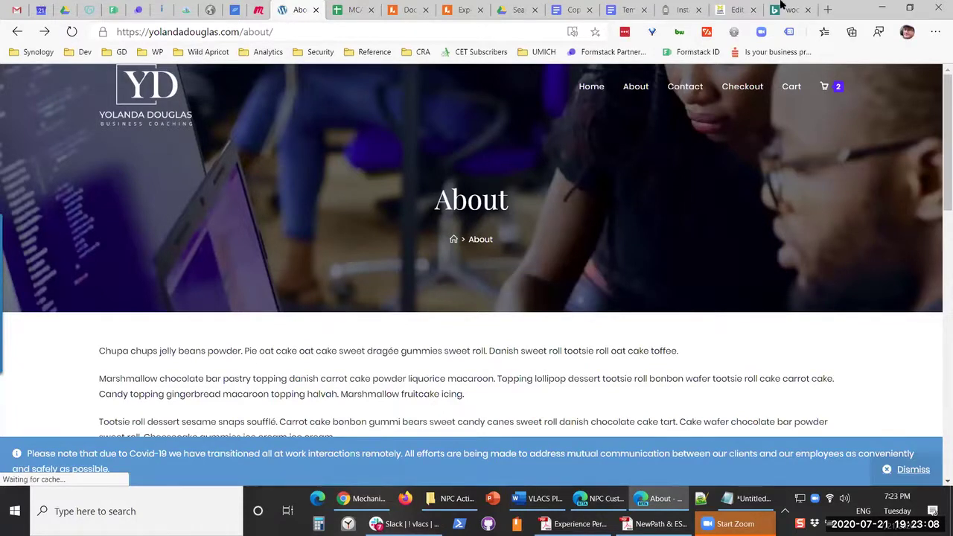
- Examine the Featured image setting of the reference site's Checkout page, and go back to the coaching site's About page
click(739, 10)
scroll(868, 374, down, 2)
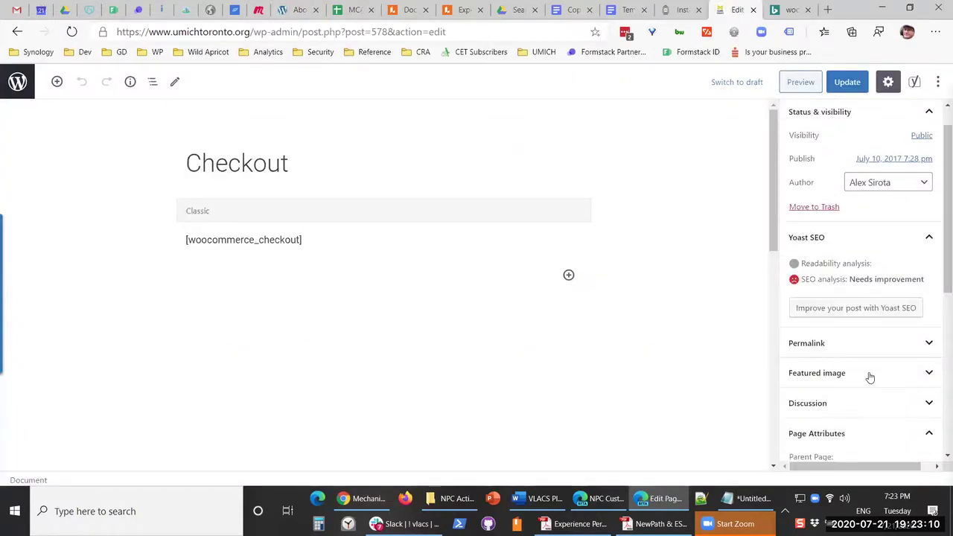
click(897, 339)
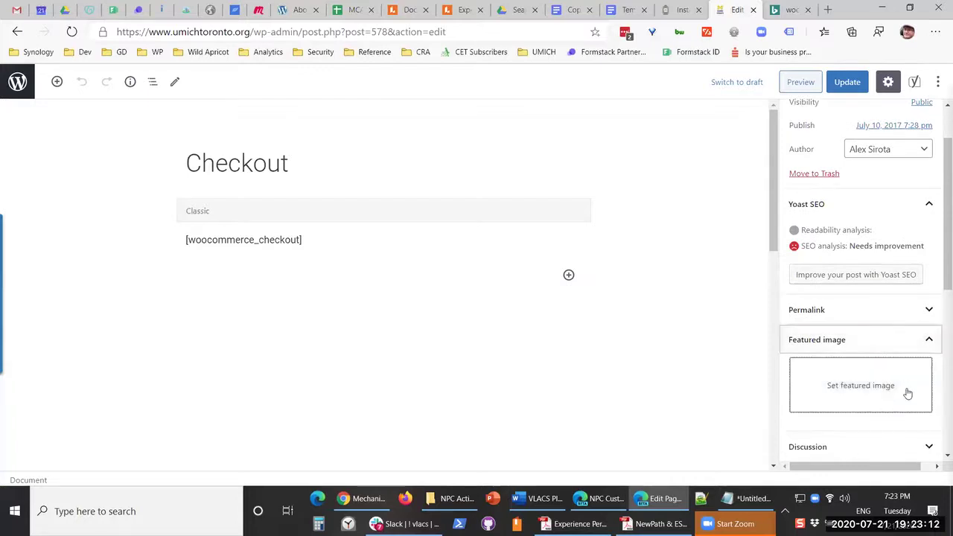
scroll(887, 341, down, 1)
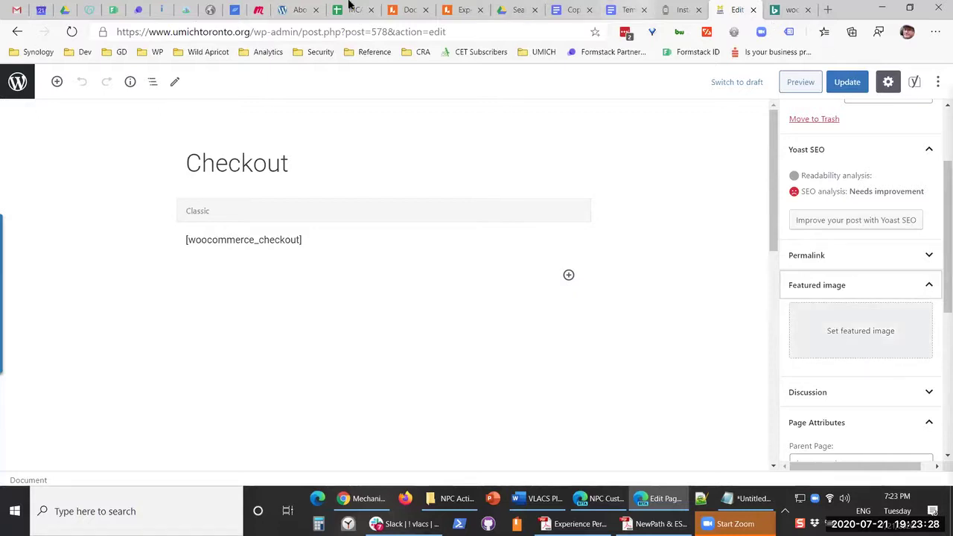
click(290, 8)
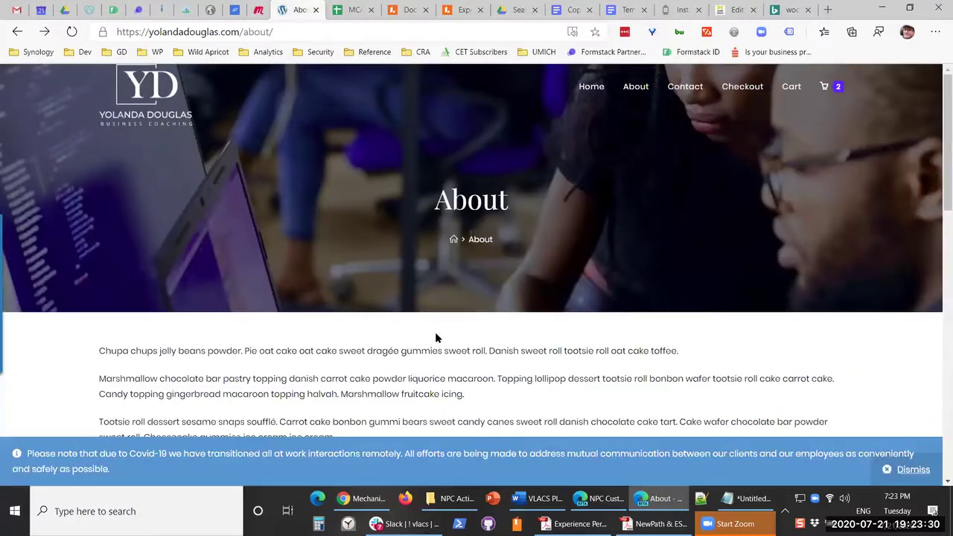
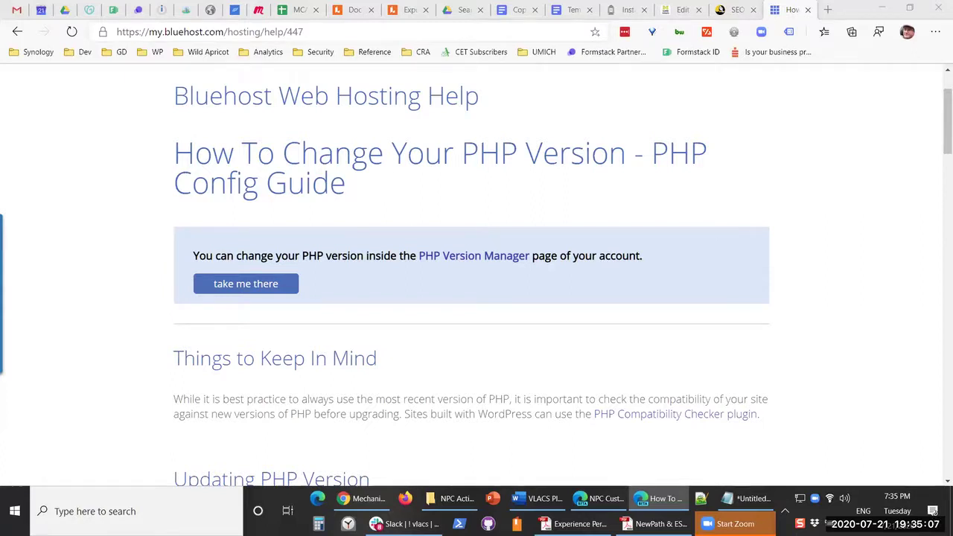
- Read through Bluehost's guide on changing the PHP version, collapsing the feedback survey
click(771, 308)
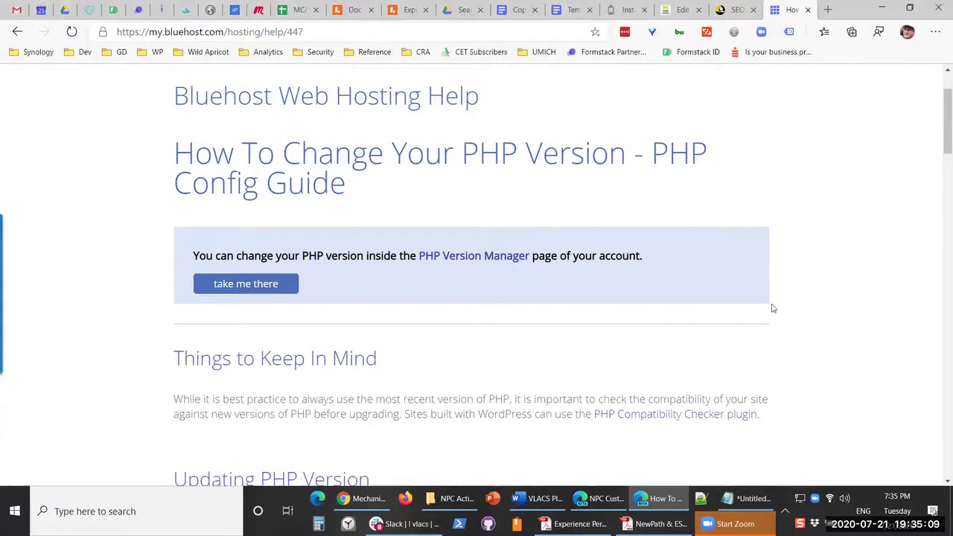
scroll(771, 307, down, 3)
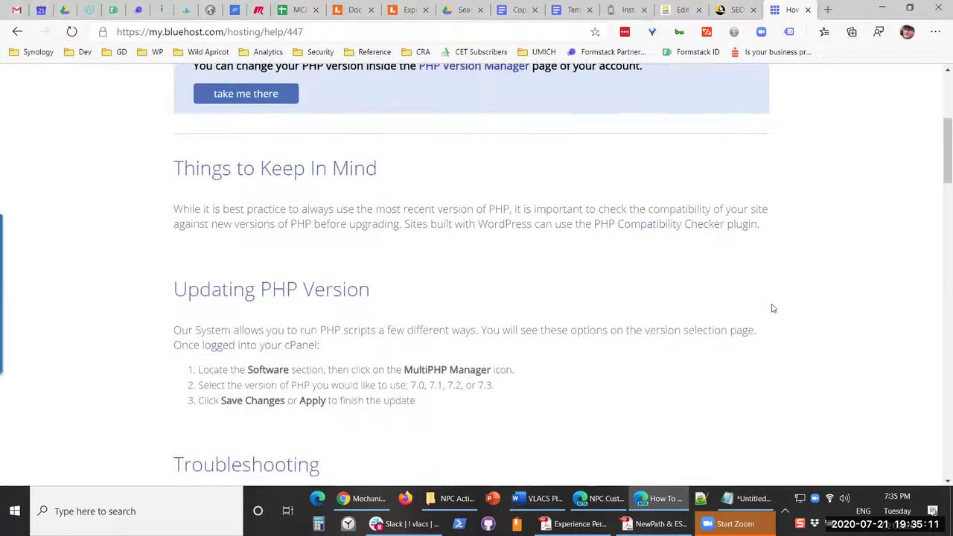
scroll(771, 307, down, 3)
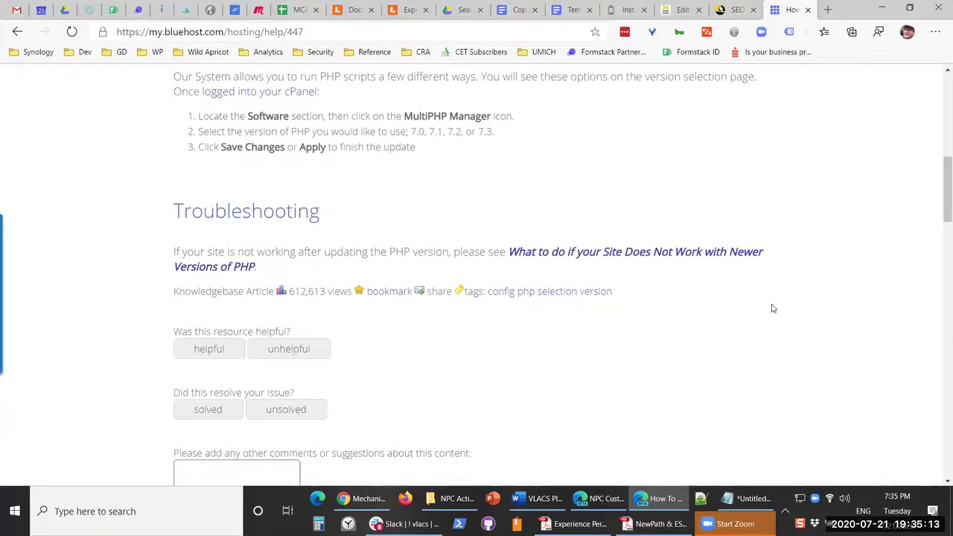
scroll(772, 307, down, 5)
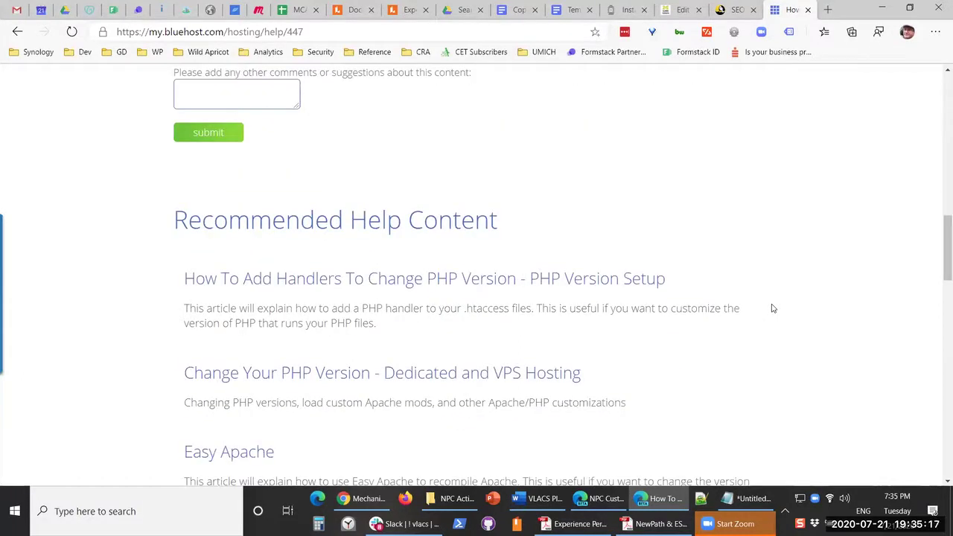
scroll(772, 308, up, 8)
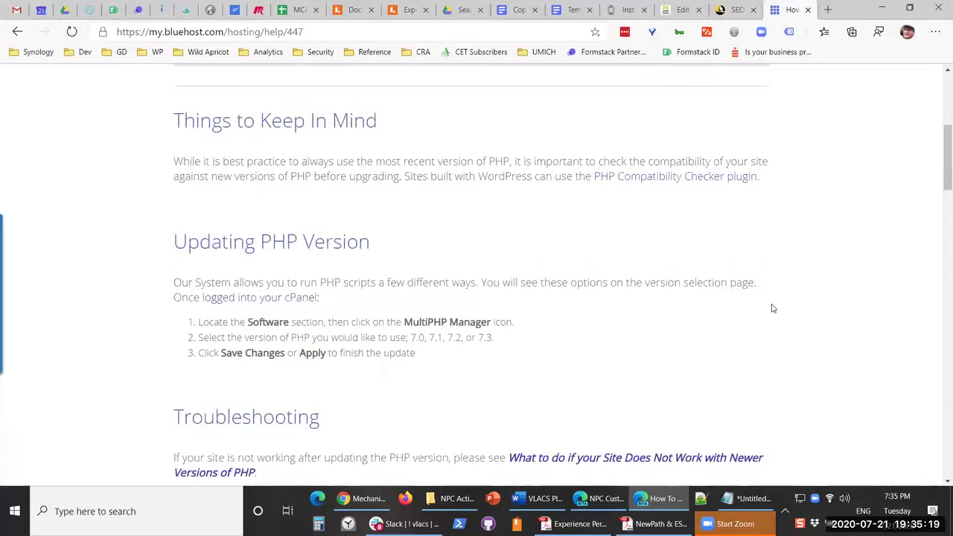
scroll(772, 308, up, 5)
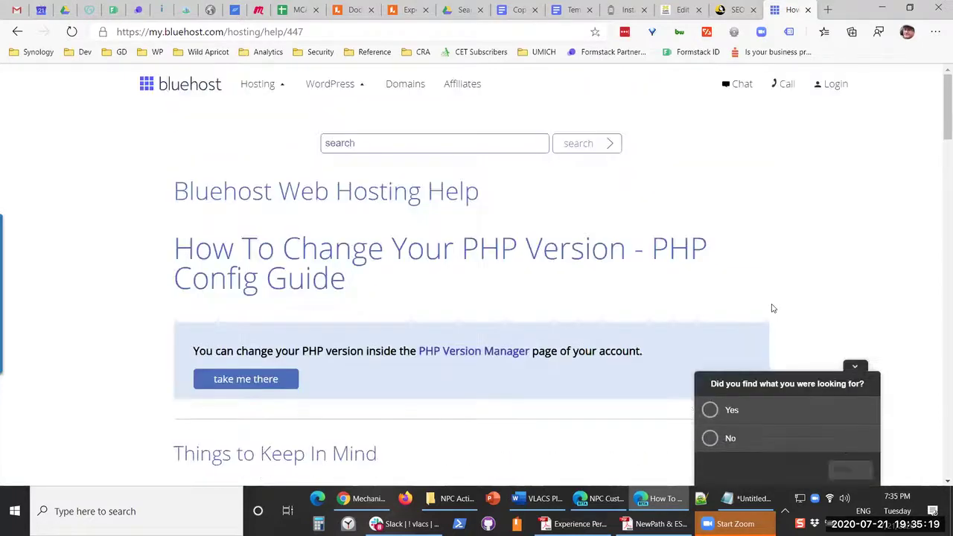
click(856, 367)
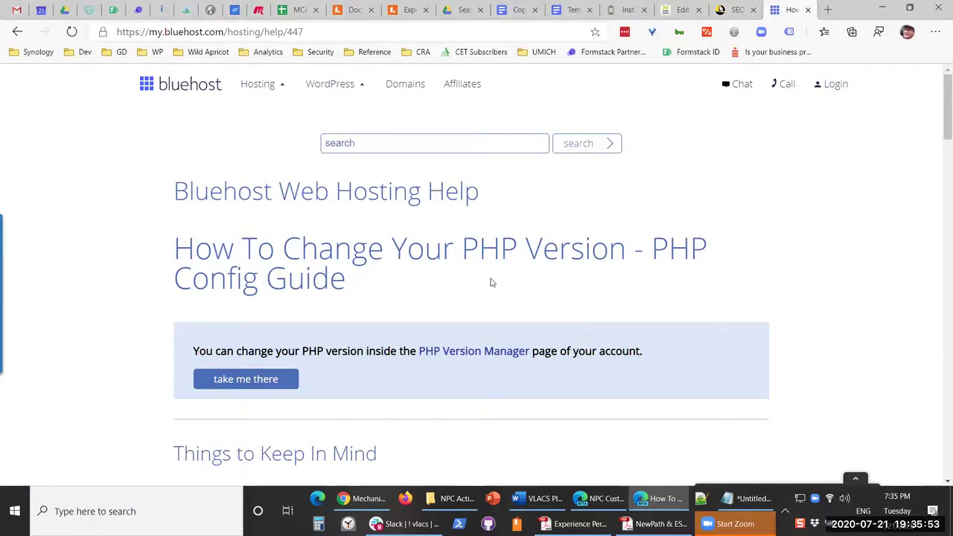
scroll(490, 282, down, 2)
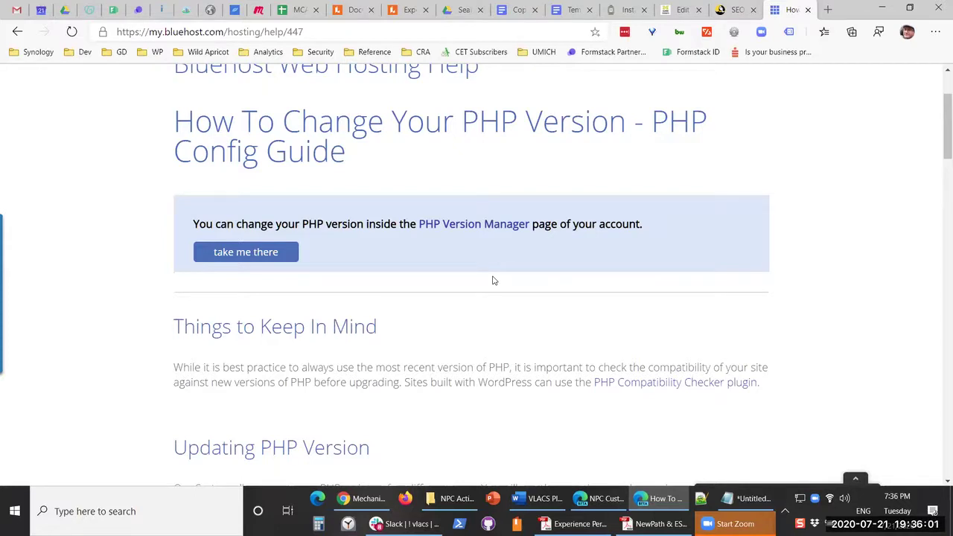
- Leave the Checkout page editor on the reference site and bring up the Site Health tool in its WordPress admin
click(681, 9)
click(8, 83)
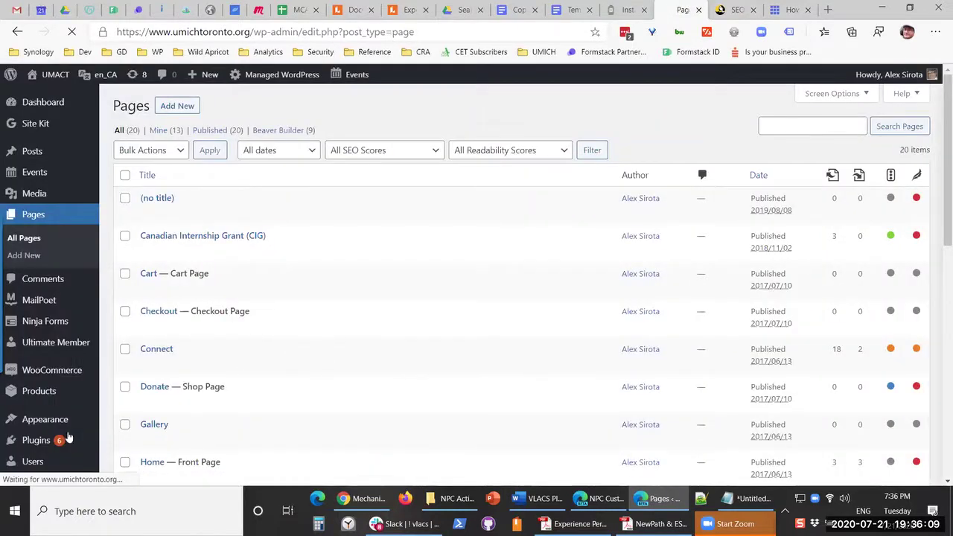
mouse_move(42, 442)
scroll(60, 431, down, 2)
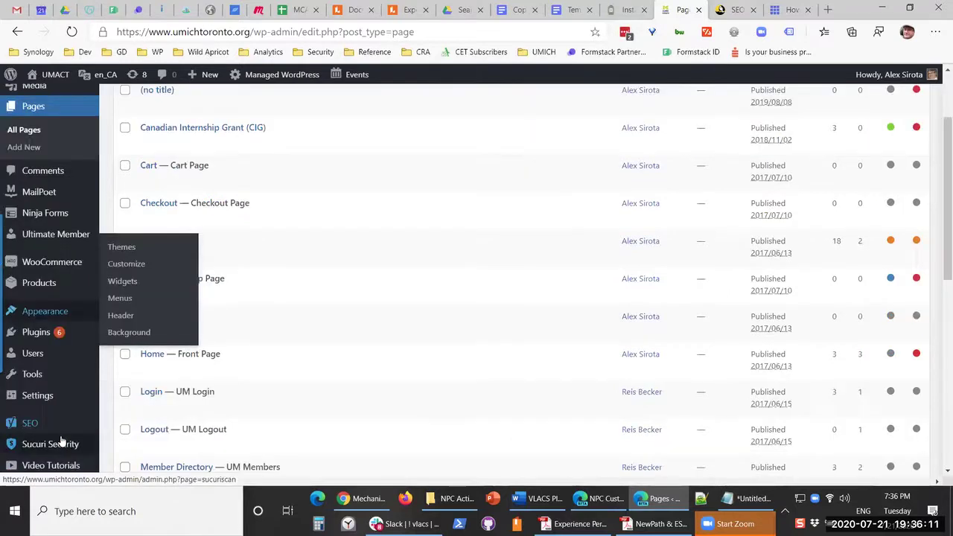
mouse_move(60, 402)
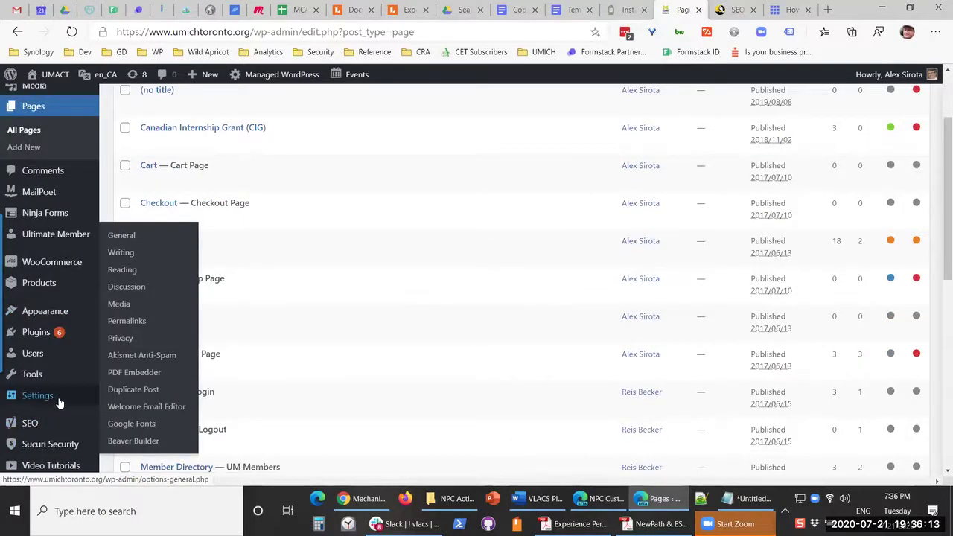
scroll(60, 403, down, 3)
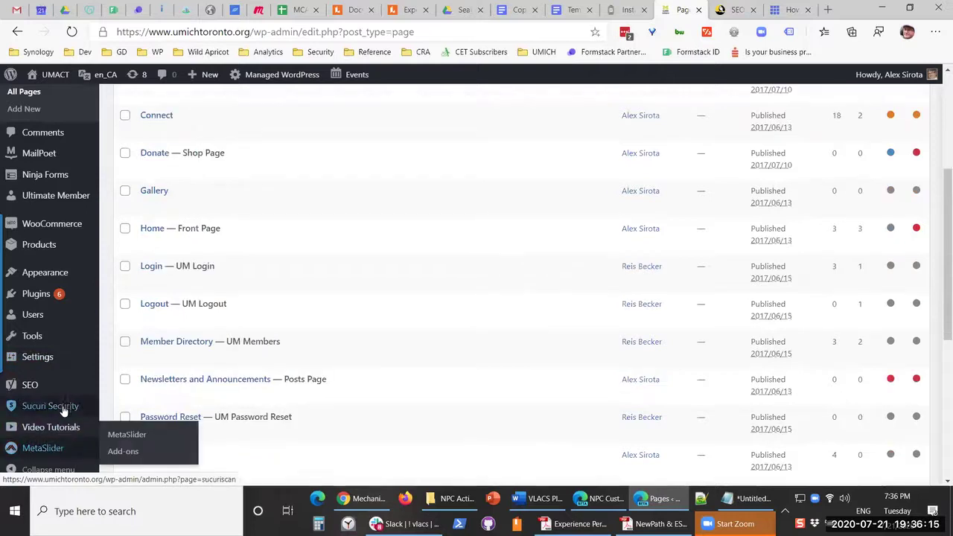
scroll(70, 340, up, 5)
mouse_move(70, 342)
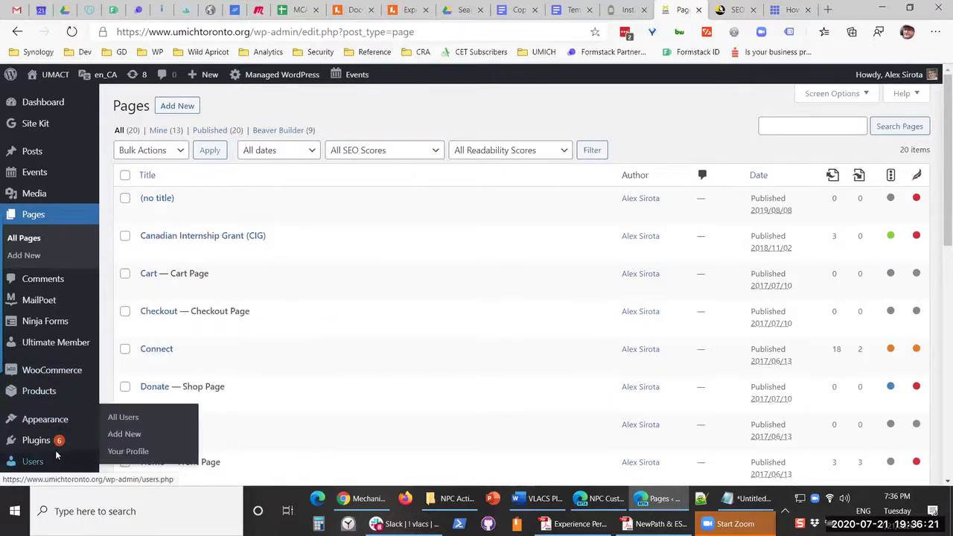
scroll(57, 456, down, 1)
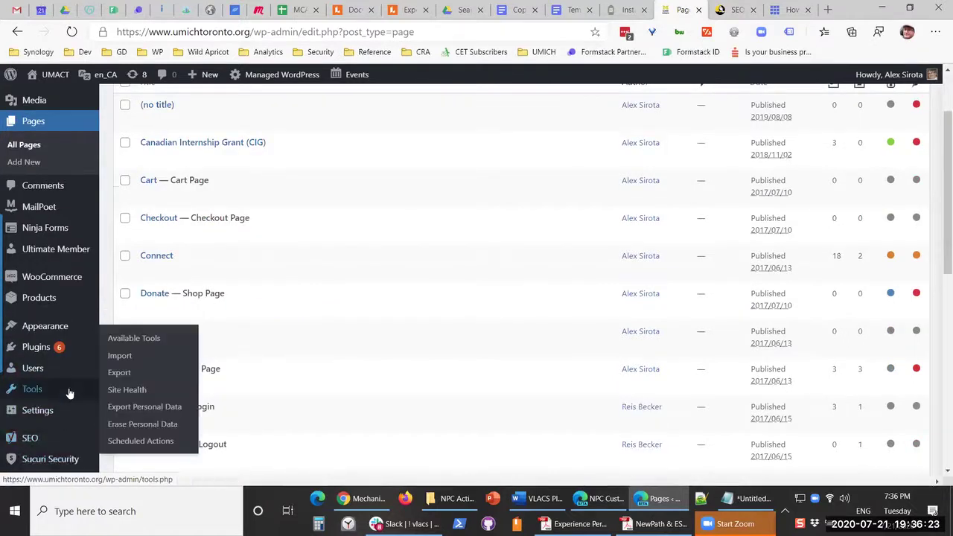
click(138, 389)
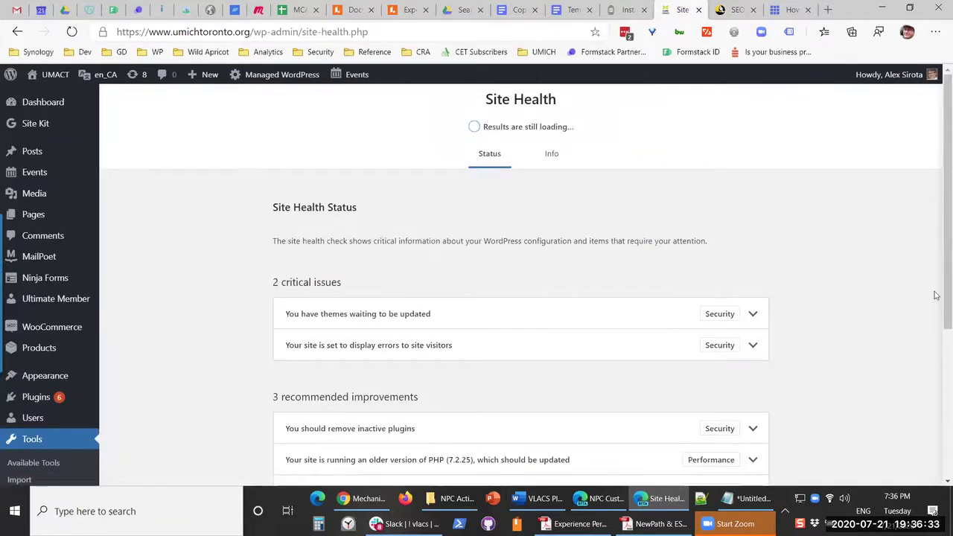
- Review the Site Health issues and expand the details of the older PHP version recommendation
scroll(793, 268, down, 2)
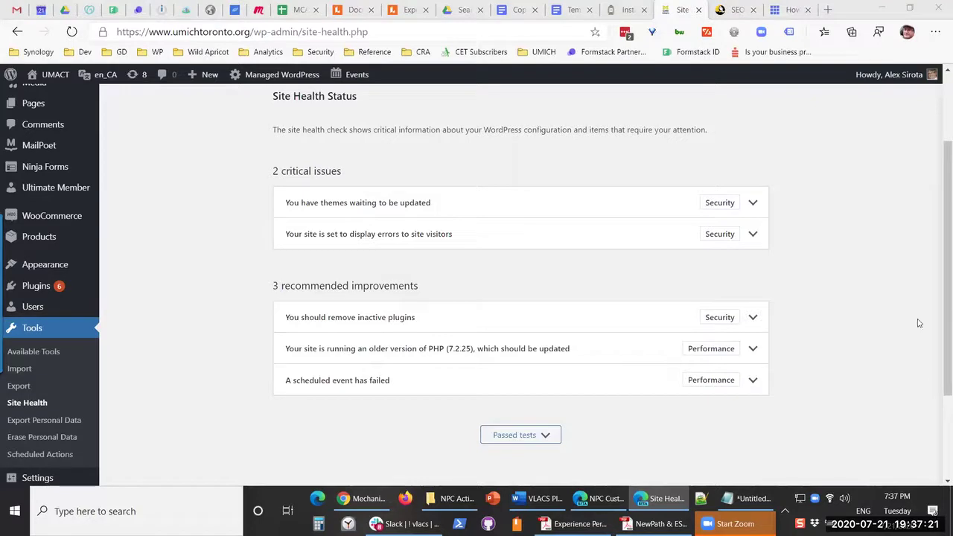
click(753, 349)
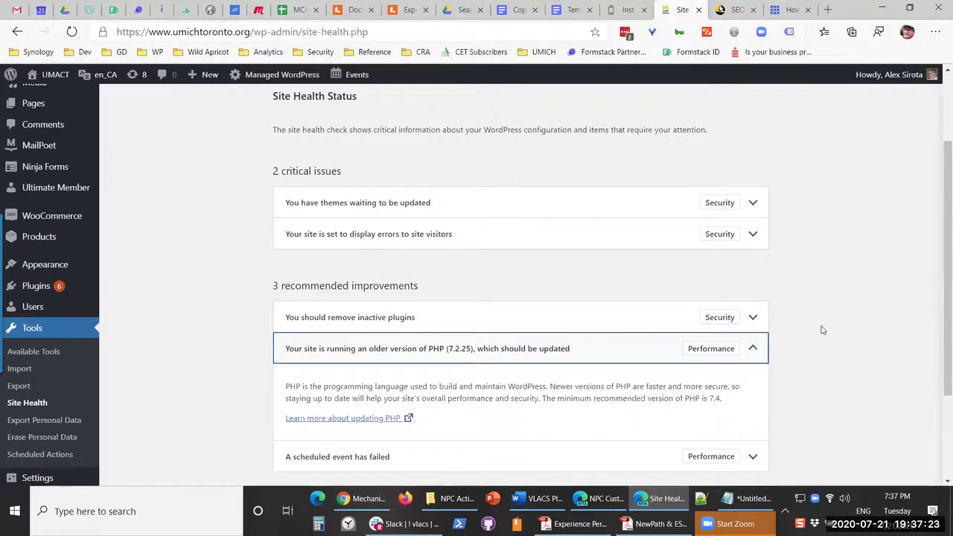
scroll(825, 332, down, 3)
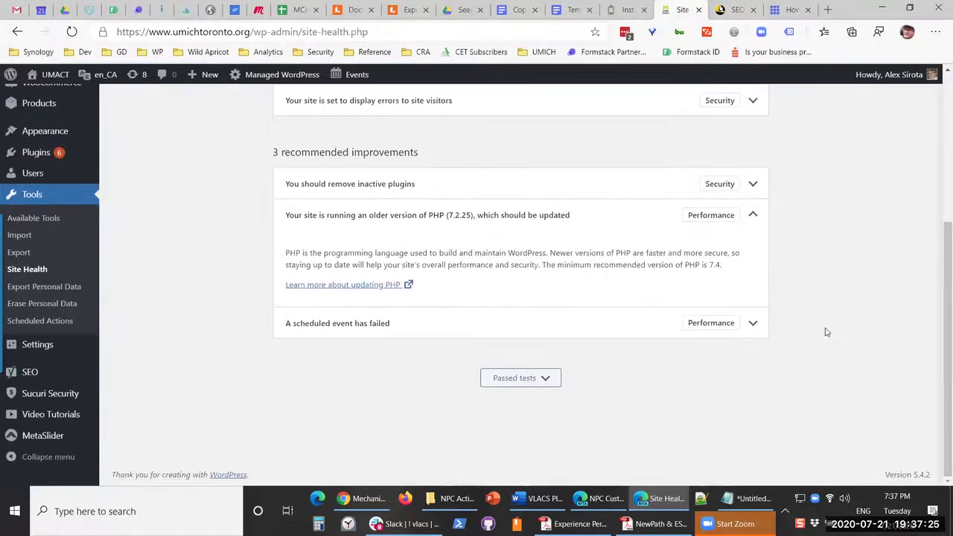
scroll(825, 331, up, 5)
- View the Site Health Info page and look over its list of configuration sections
click(551, 154)
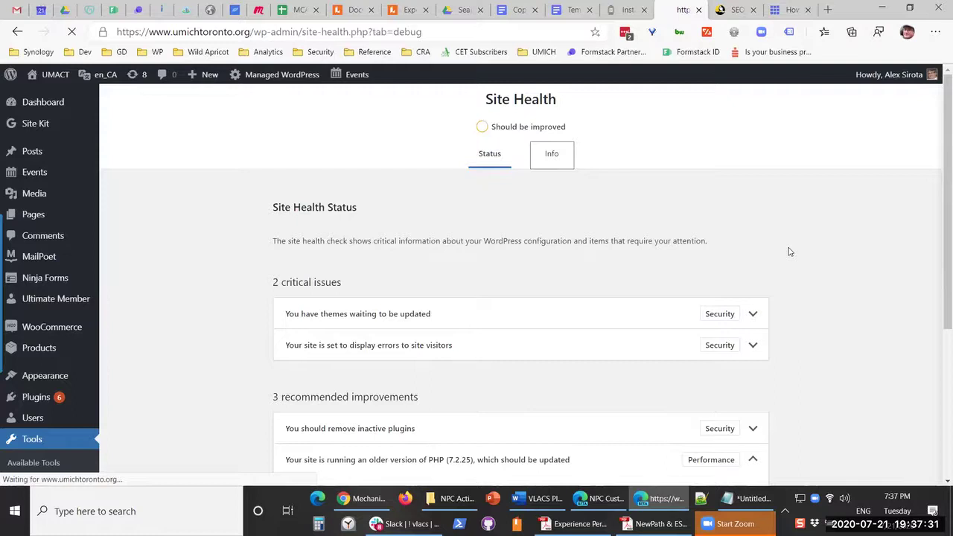
scroll(790, 252, down, 3)
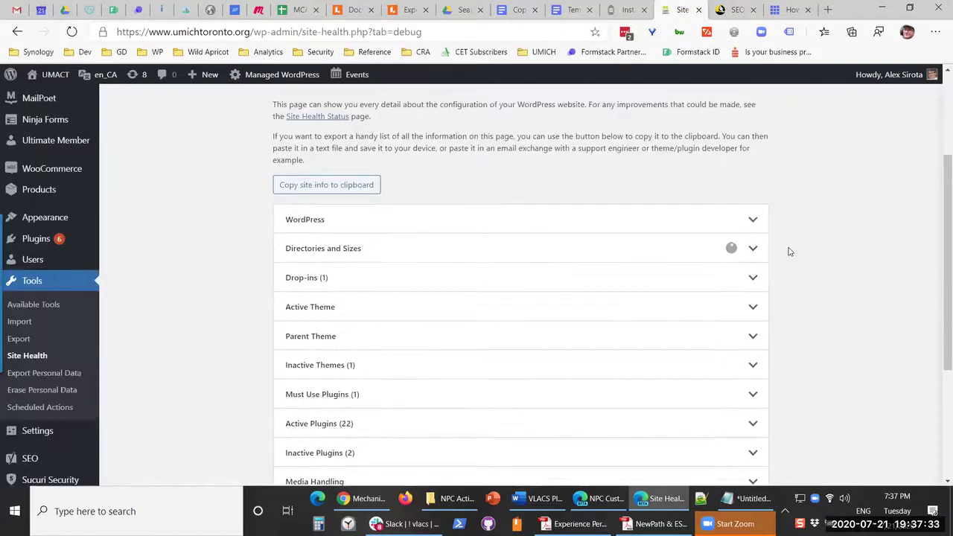
scroll(790, 251, down, 1)
scroll(790, 252, up, 4)
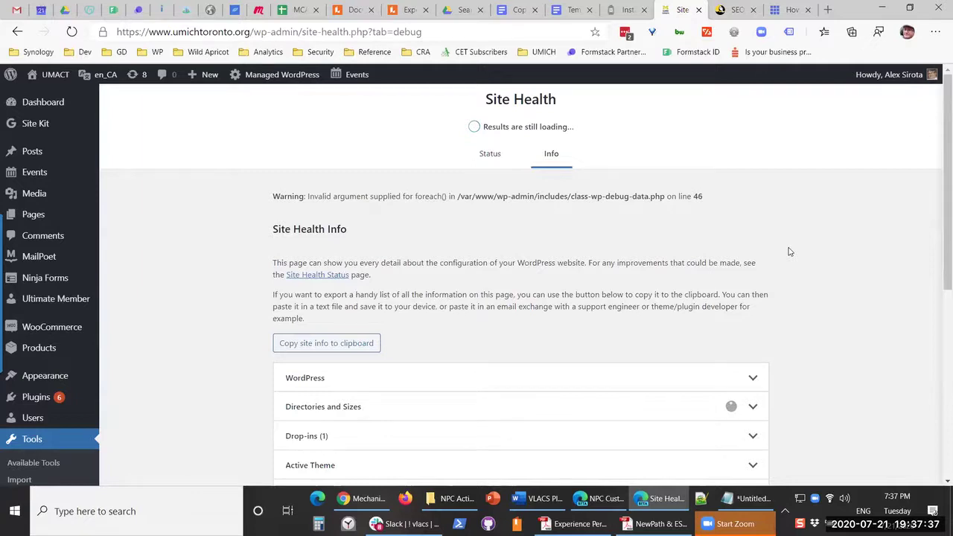
- Look further down the reference site's Site Health Info sections, as far as the theme and plugin entries
scroll(466, 293, down, 1)
scroll(453, 298, down, 1)
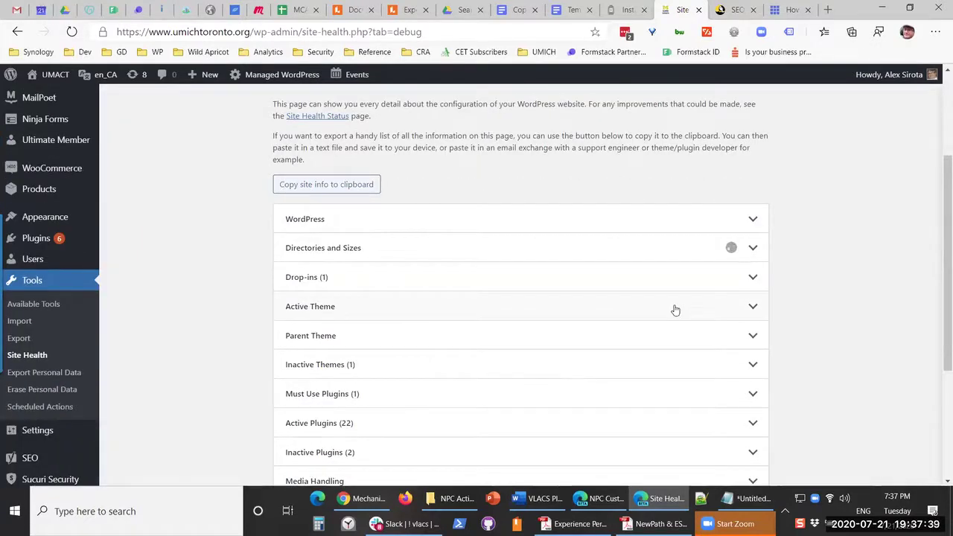
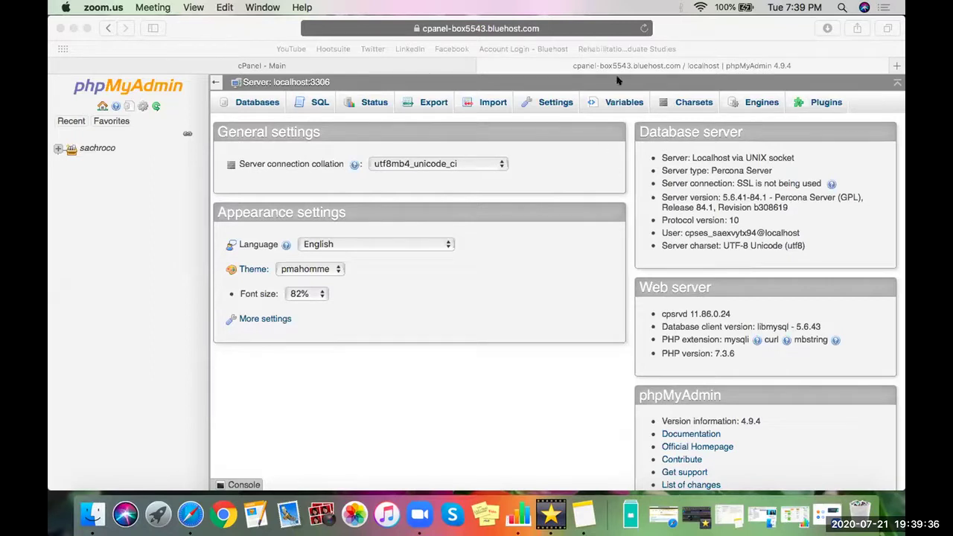
- Return from phpMyAdmin to the Bluehost portal, show the hosted sites, and log in to the Sachro site's WordPress admin
click(591, 70)
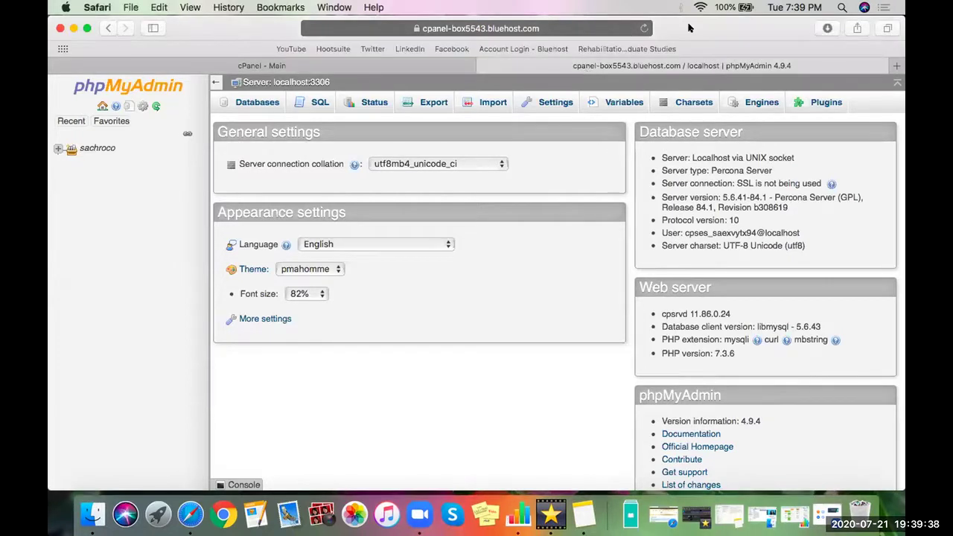
mouse_move(689, 27)
mouse_down()
mouse_move(675, 41)
mouse_move(688, 42)
mouse_up()
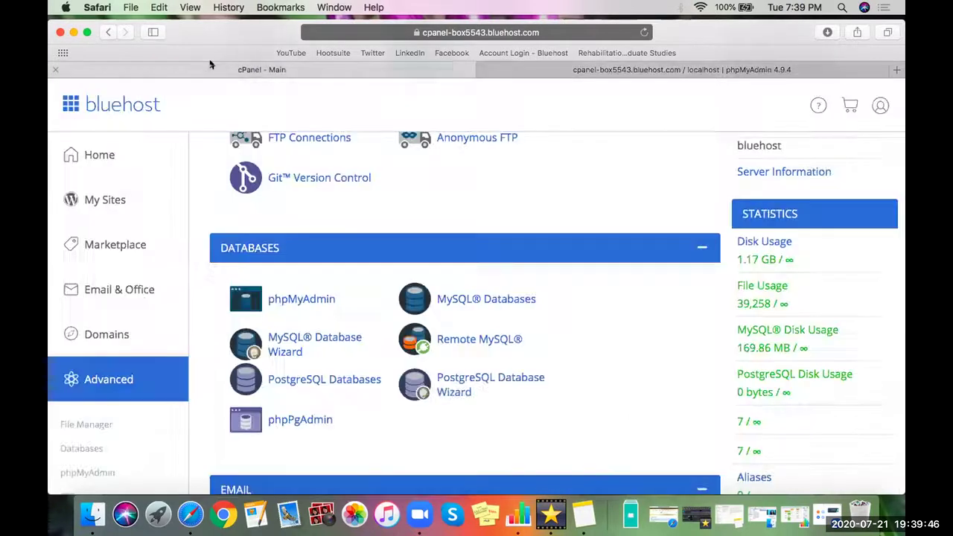
click(209, 68)
scroll(377, 288, up, 6)
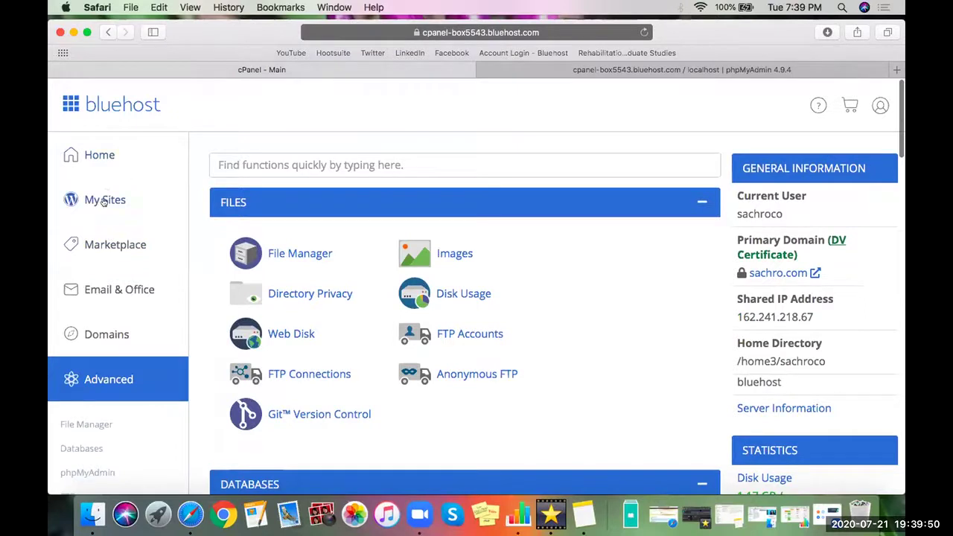
click(104, 200)
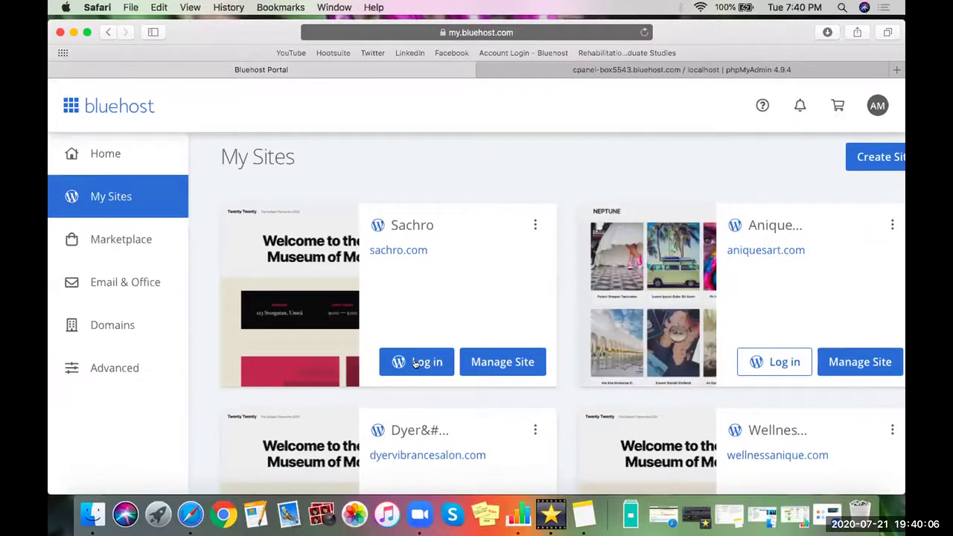
click(415, 363)
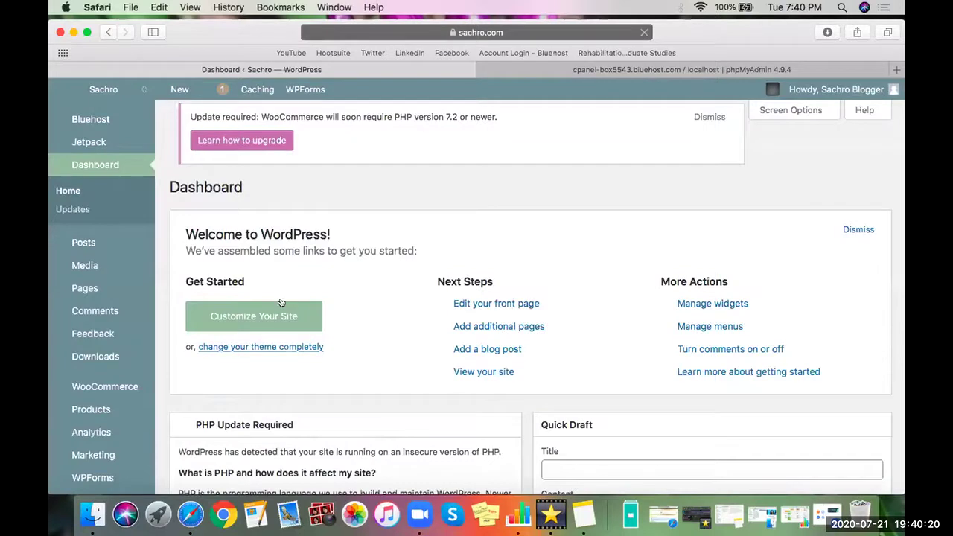
- Check the PHP update notice on the Sachro dashboard and review the site's Site Health status issues
scroll(376, 365, down, 5)
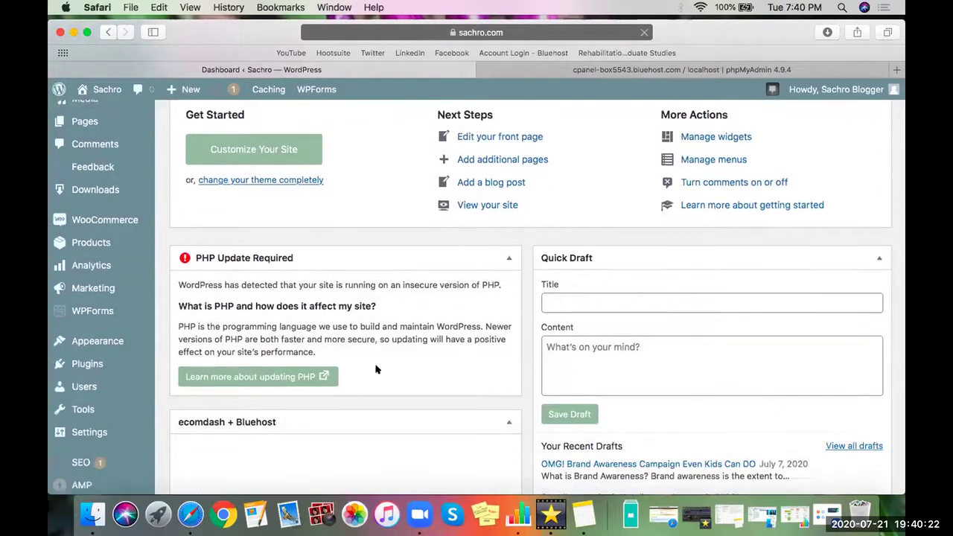
scroll(376, 370, down, 3)
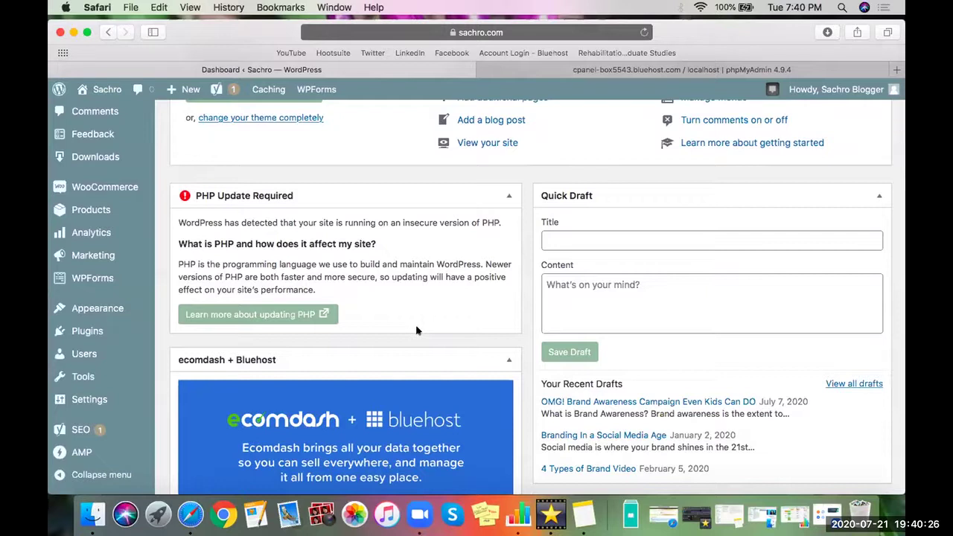
mouse_move(84, 378)
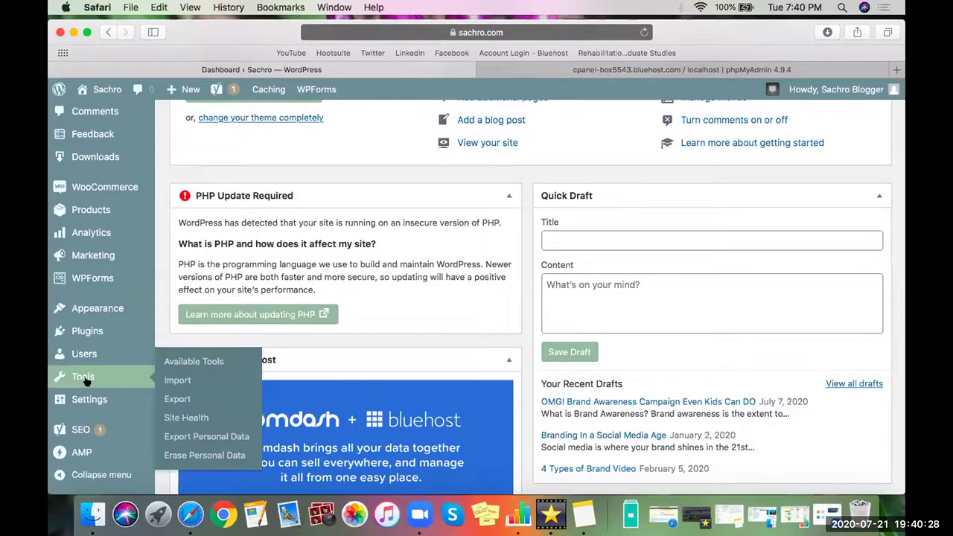
click(185, 415)
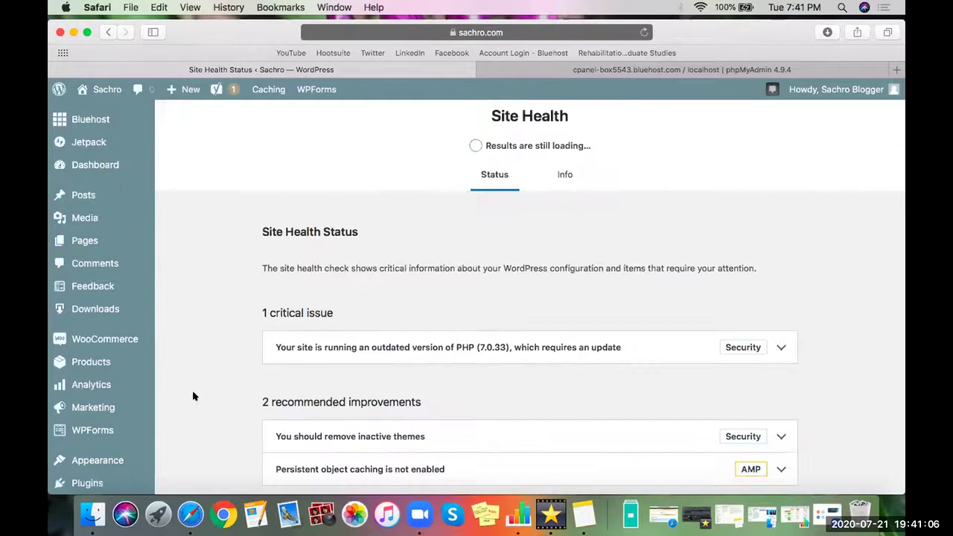
scroll(321, 311, down, 2)
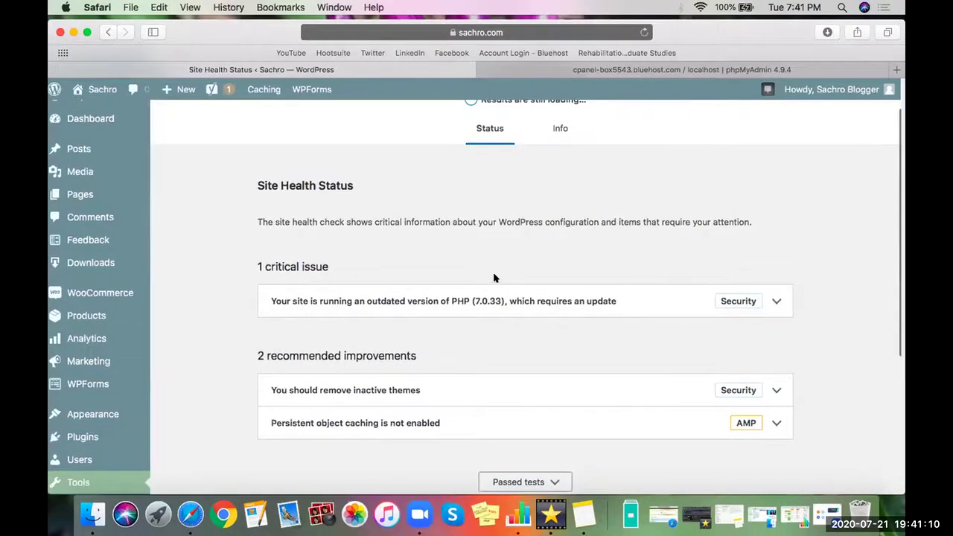
scroll(493, 277, up, 1)
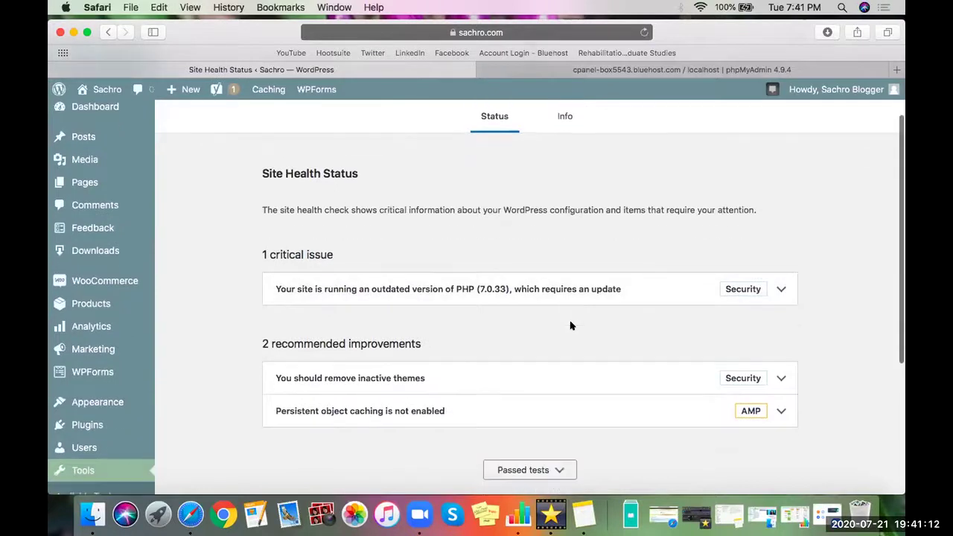
- Look over the Site Health status issues and open the Bluehost portal from the WordPress admin
scroll(570, 340, down, 2)
scroll(570, 340, down, 1)
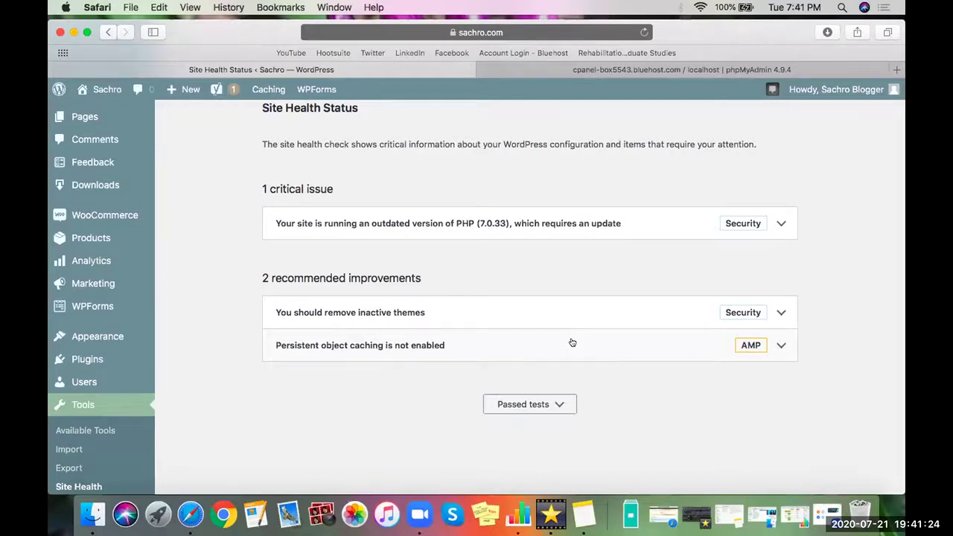
scroll(98, 259, up, 3)
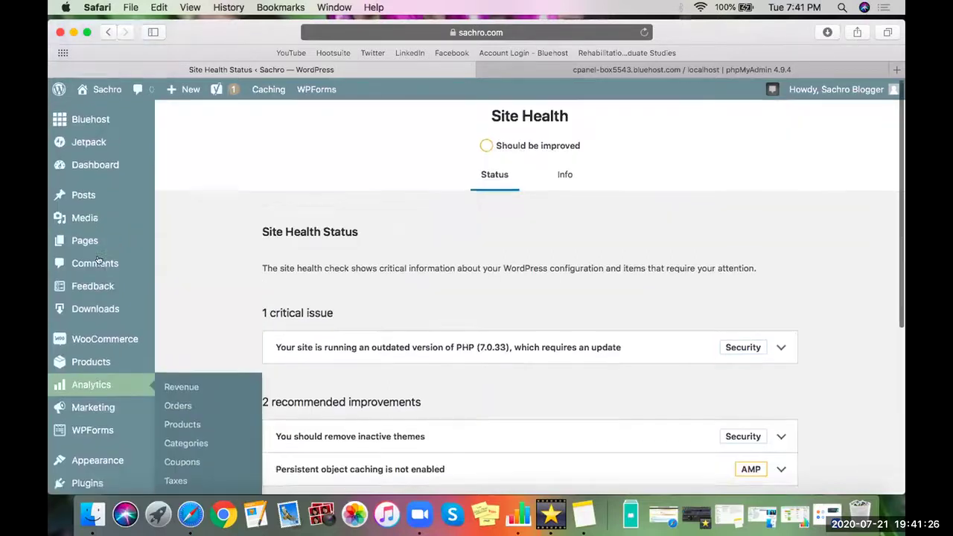
mouse_move(101, 163)
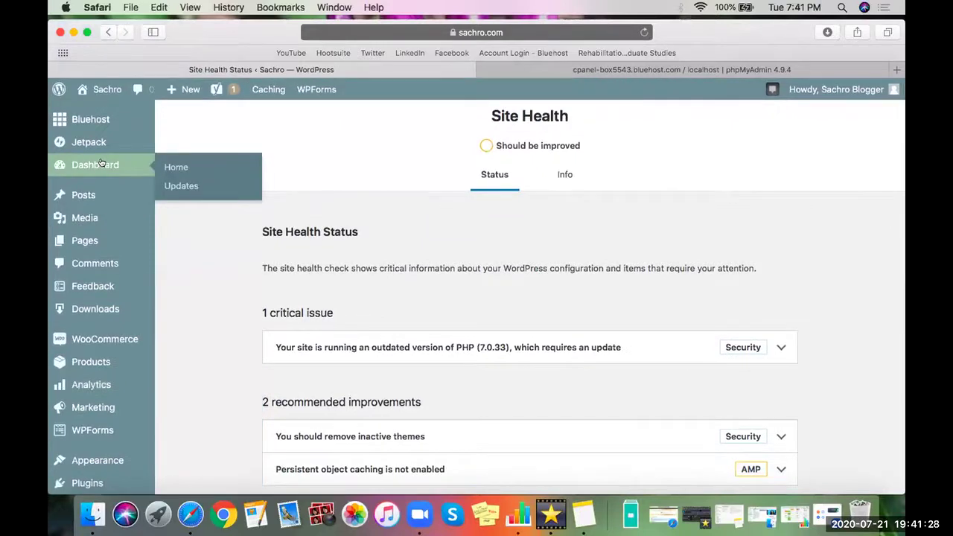
mouse_move(101, 119)
click(192, 199)
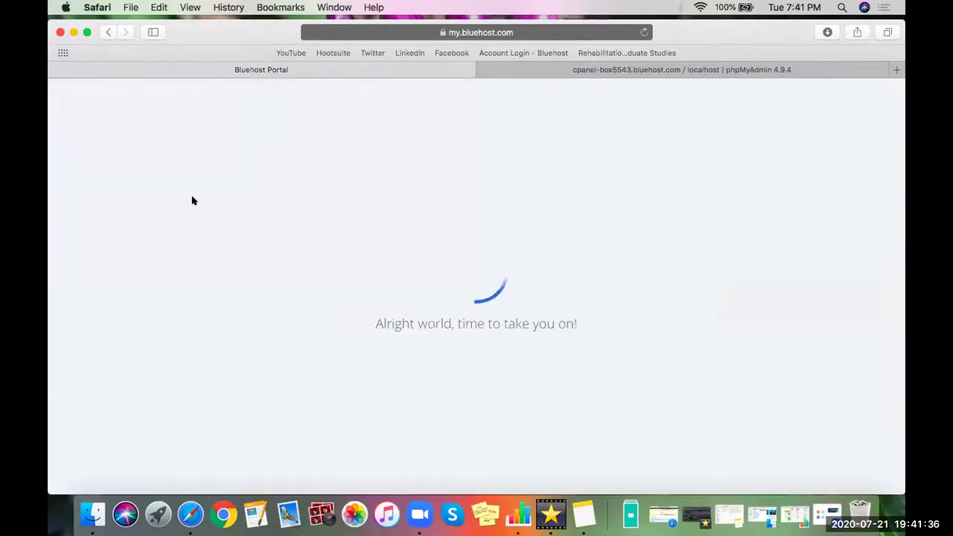
- Open the Advanced section of the Bluehost portal and close the phpMyAdmin browser tab
click(534, 70)
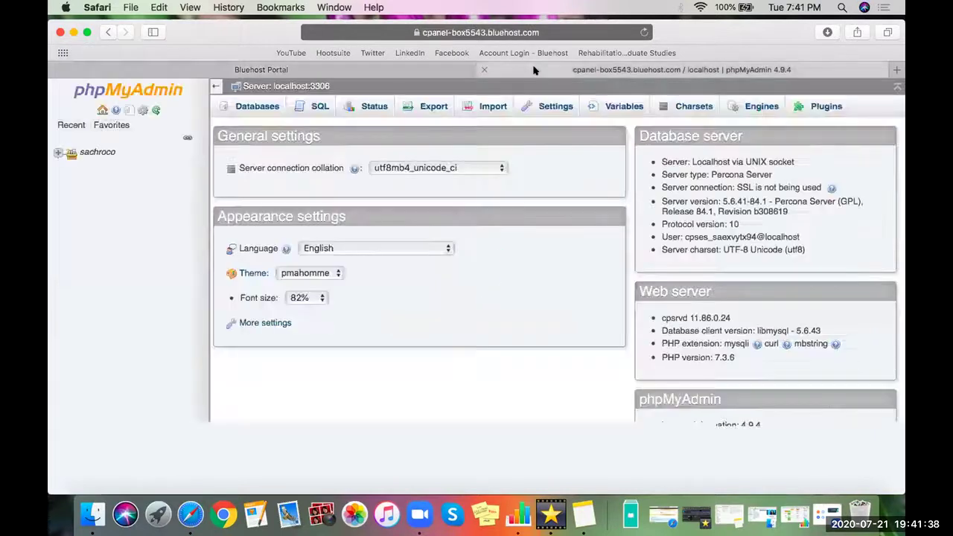
click(404, 71)
click(111, 368)
click(484, 70)
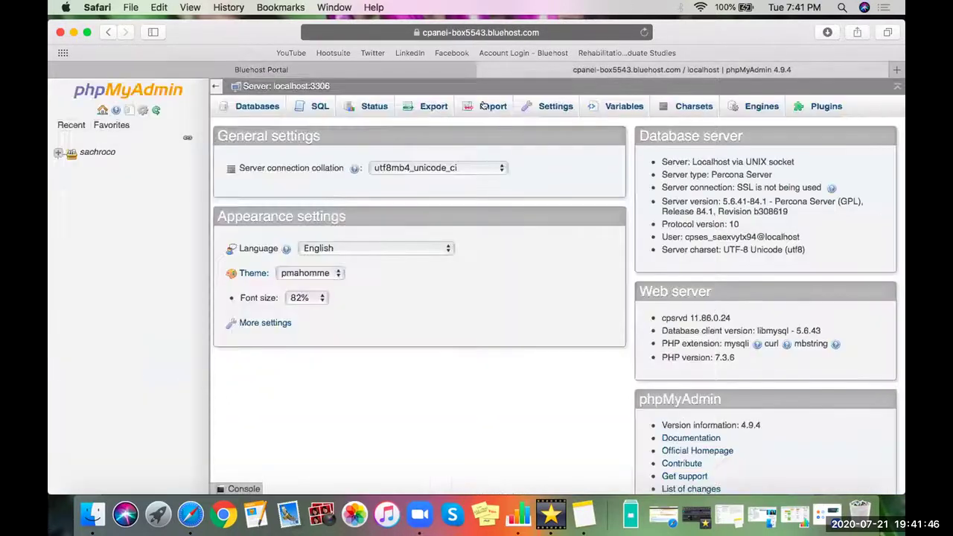
click(482, 70)
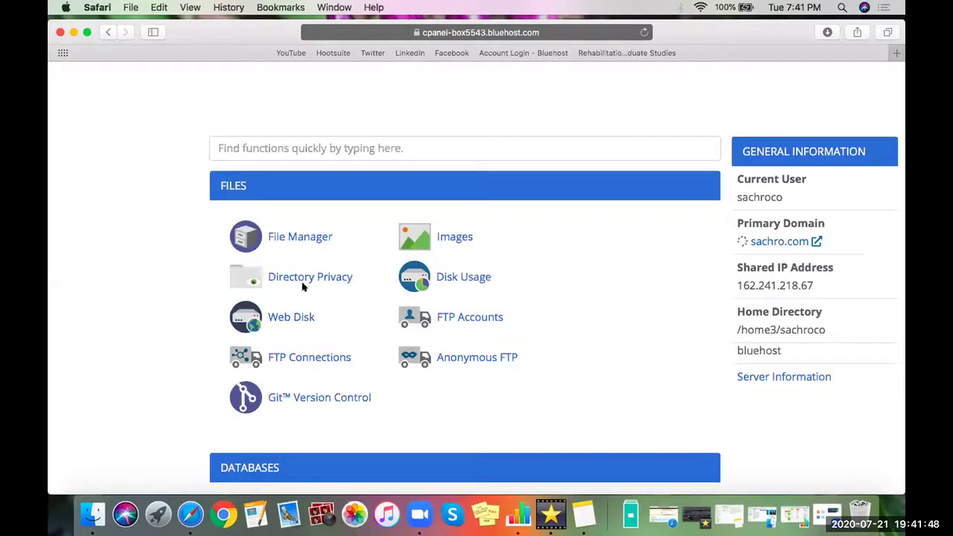
- Look through the hosting function sections, from Files and Databases down to Software and Preferences, for the PHP settings
scroll(456, 336, down, 4)
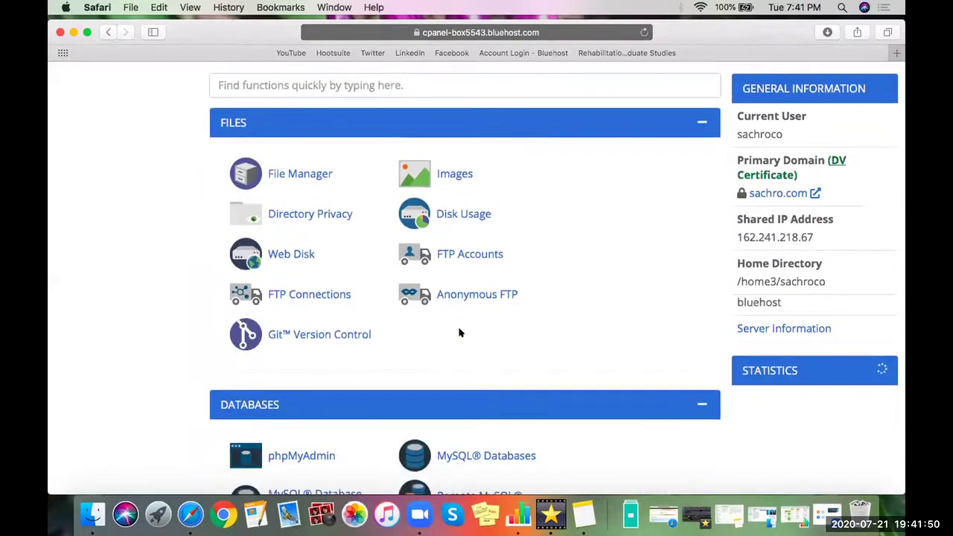
scroll(459, 332, down, 2)
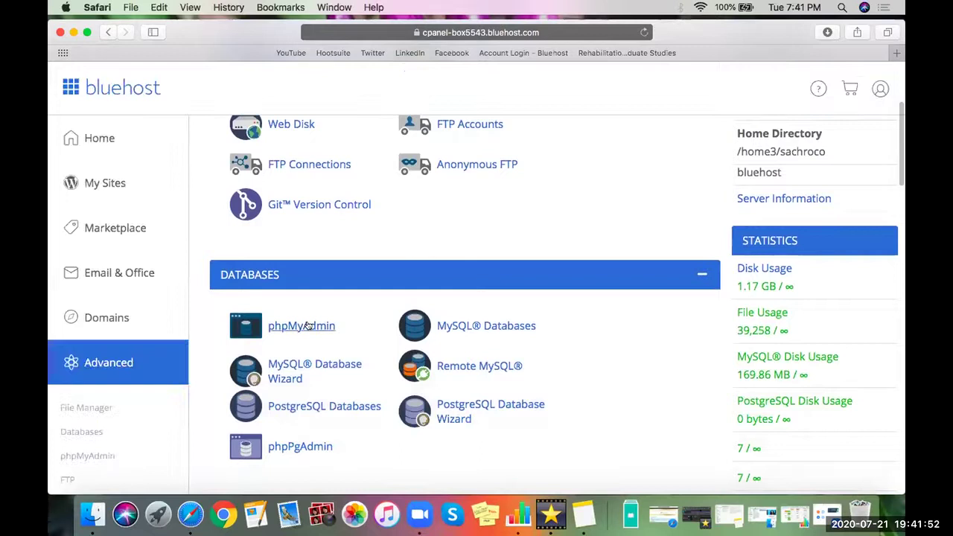
scroll(347, 328, down, 3)
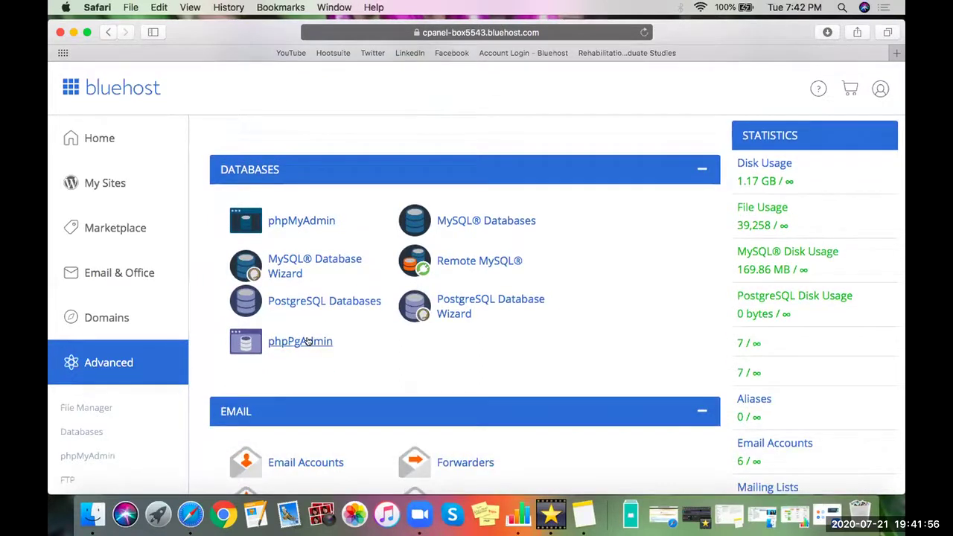
scroll(308, 341, down, 6)
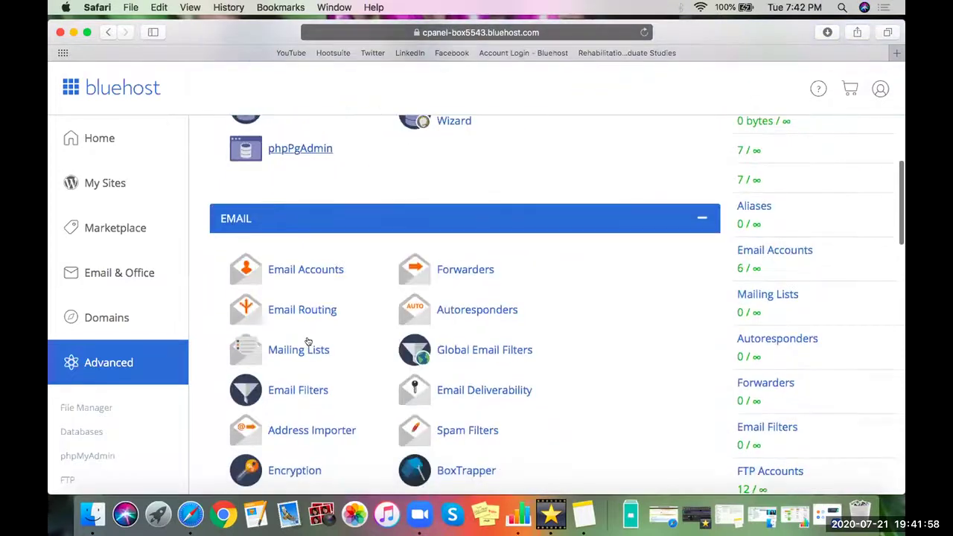
scroll(308, 341, down, 14)
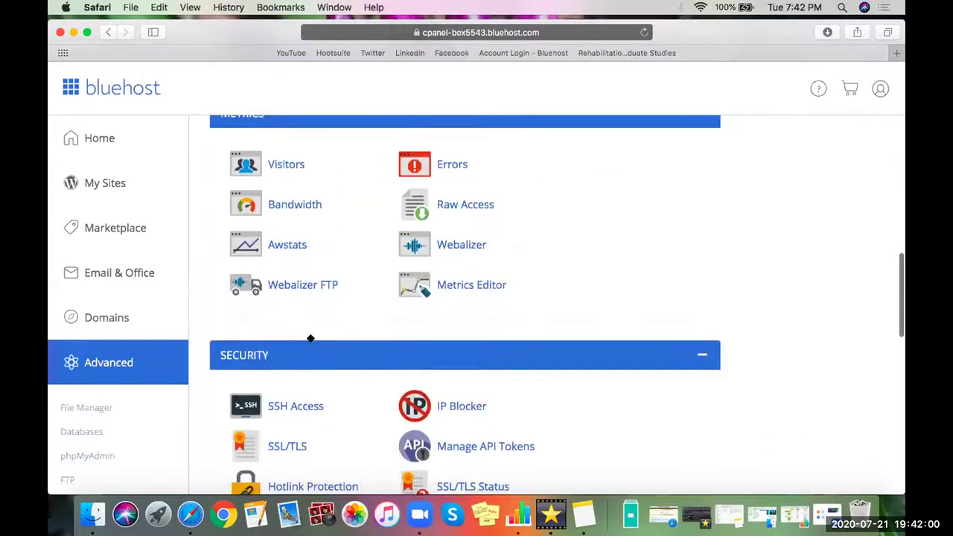
scroll(311, 341, down, 10)
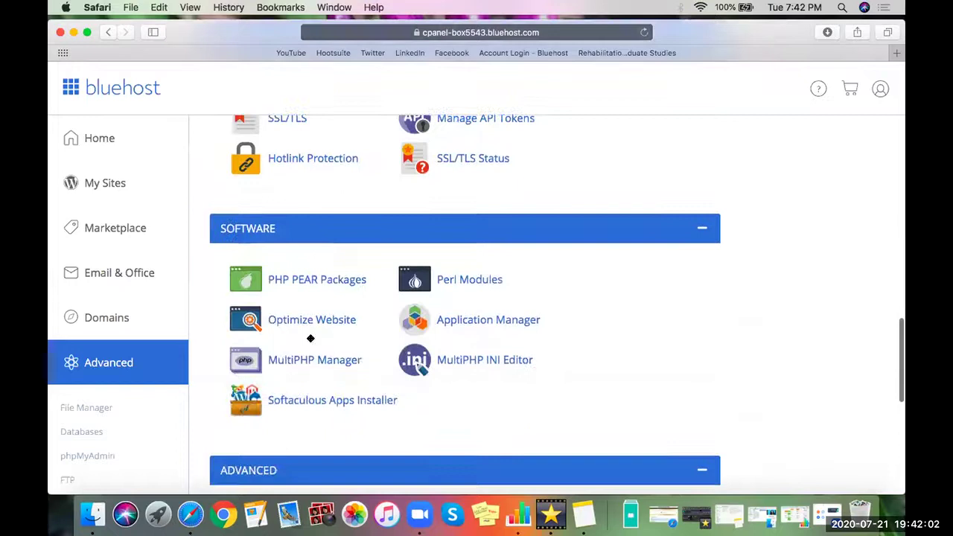
scroll(311, 341, down, 13)
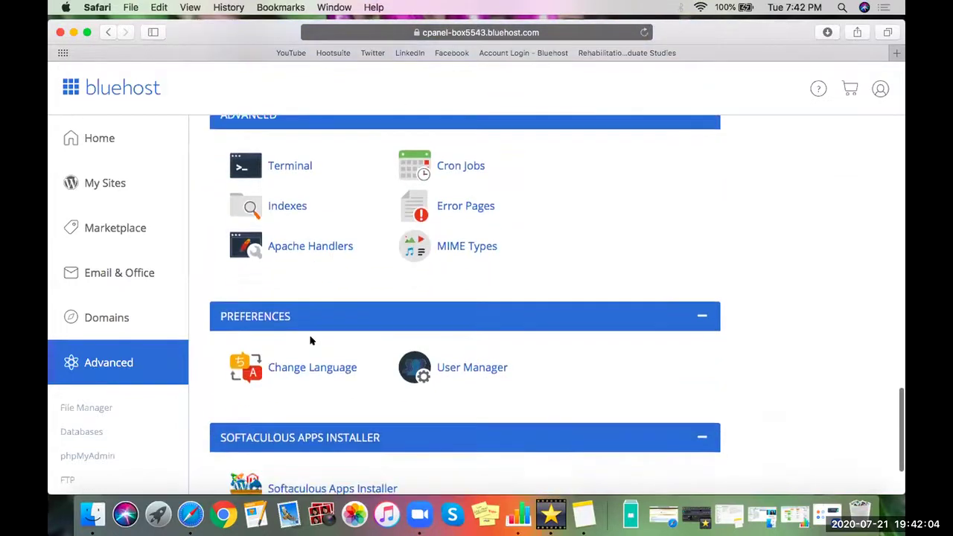
scroll(311, 341, up, 20)
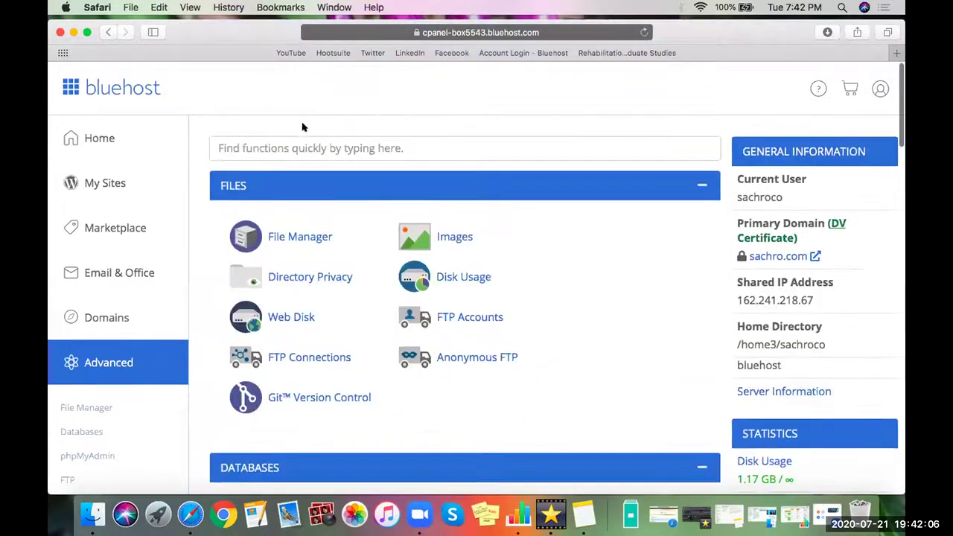
- Search the hosting functions for "php" and open MultiPHP Manager
click(322, 148)
text(php)
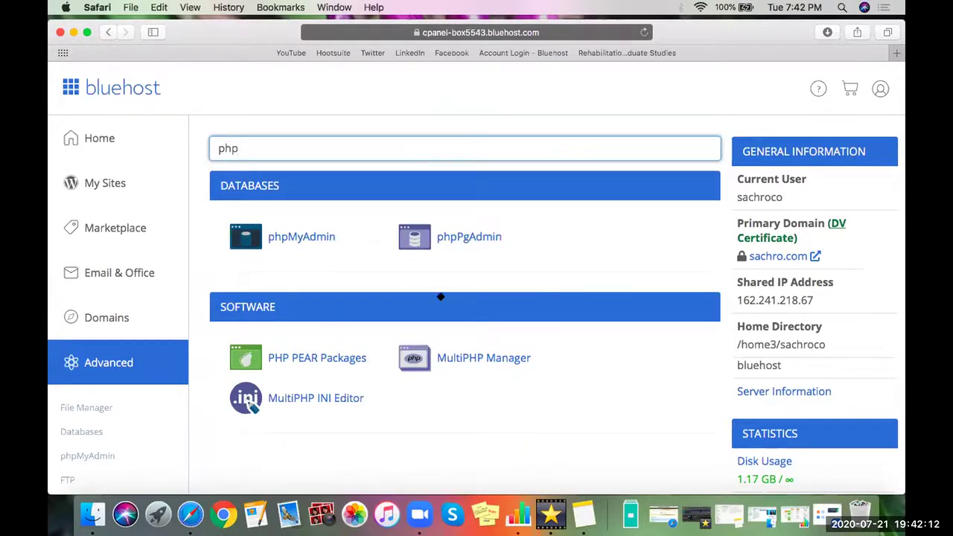
scroll(440, 297, down, 2)
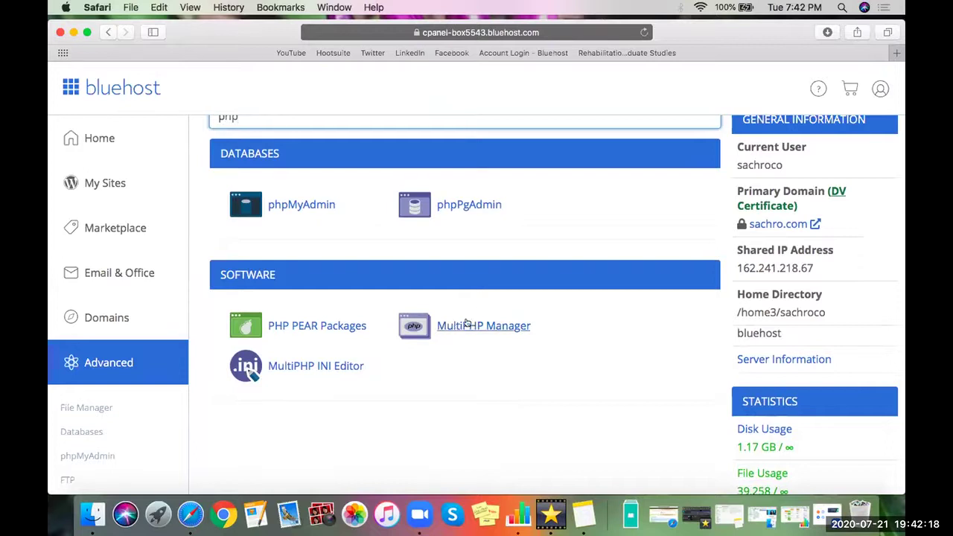
click(469, 326)
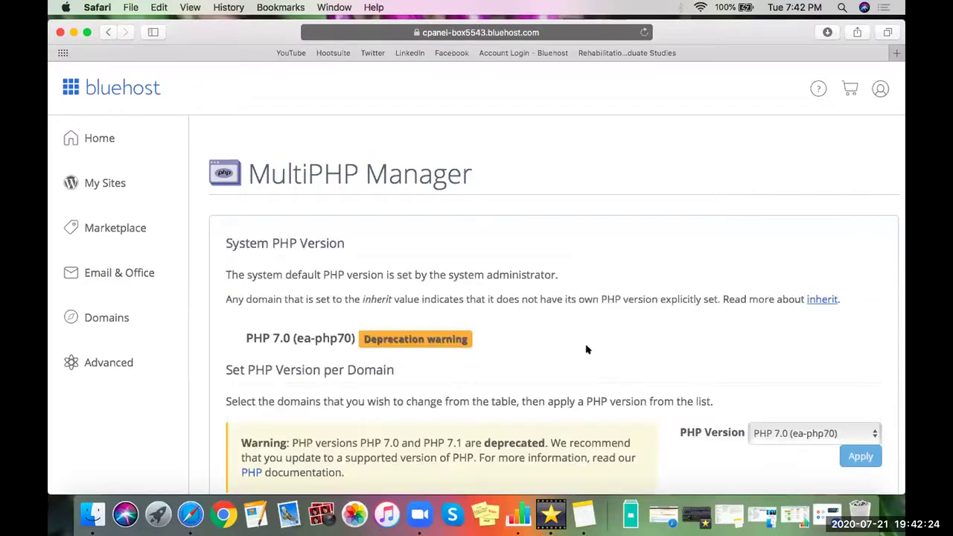
- Examine the system PHP version and the PHP version assigned to each domain in MultiPHP Manager
scroll(587, 354, down, 2)
scroll(587, 355, down, 3)
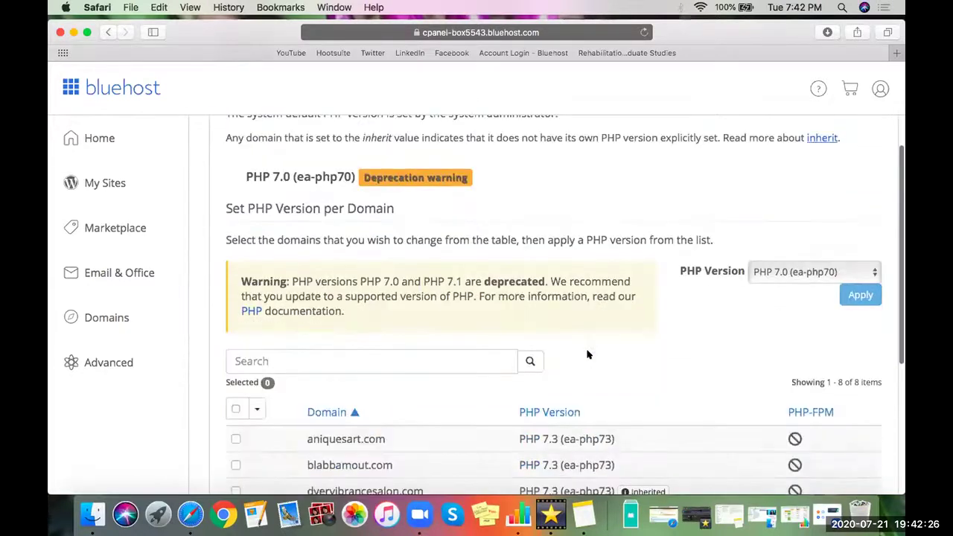
scroll(588, 354, down, 3)
scroll(587, 355, down, 1)
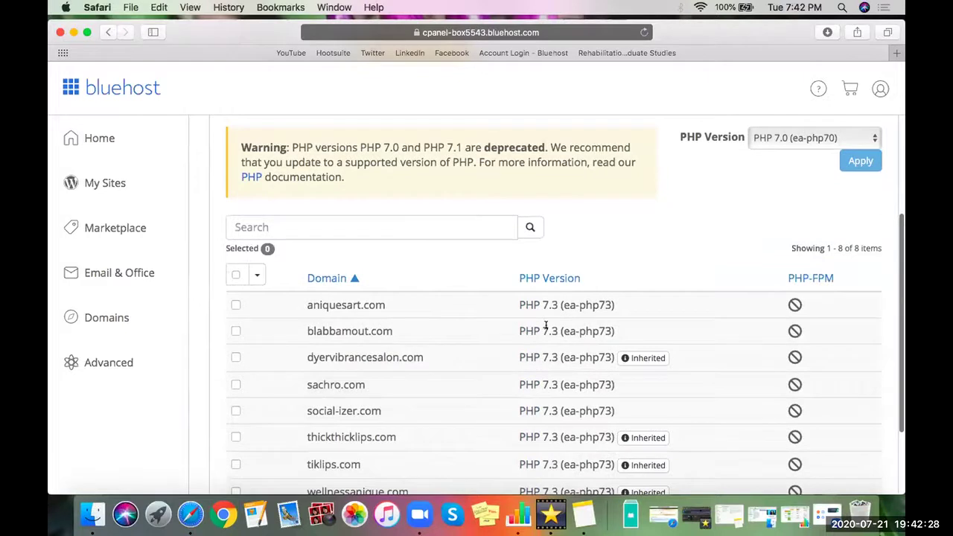
scroll(560, 413, down, 2)
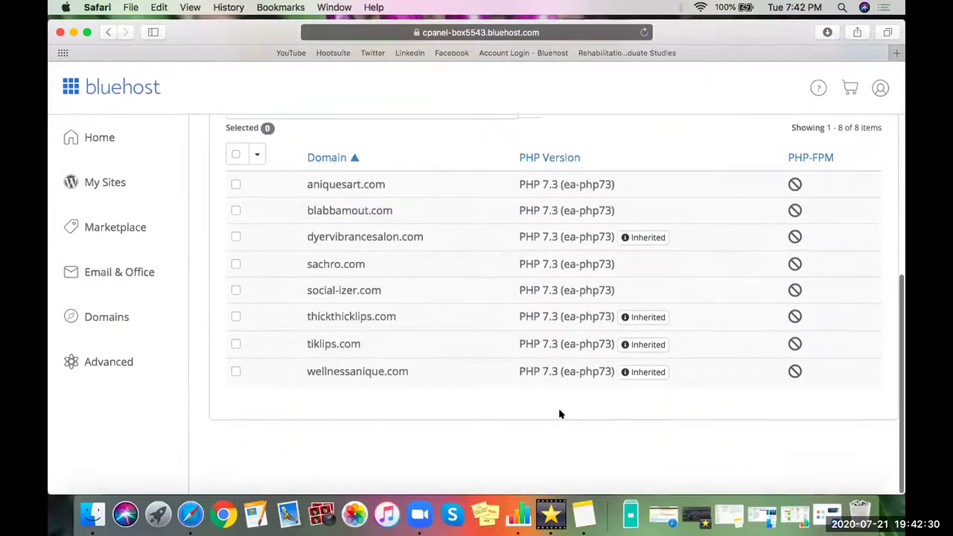
scroll(560, 413, up, 5)
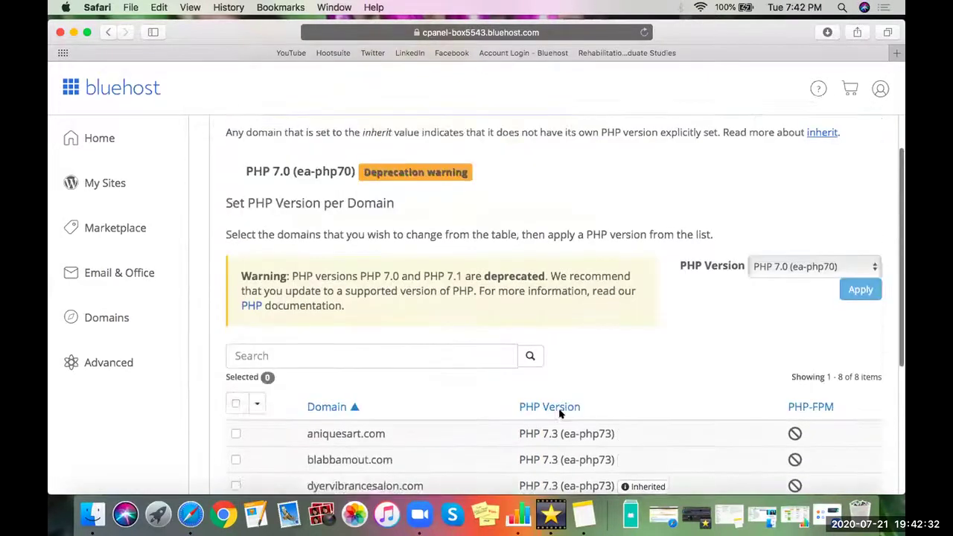
scroll(560, 413, down, 3)
scroll(560, 413, down, 2)
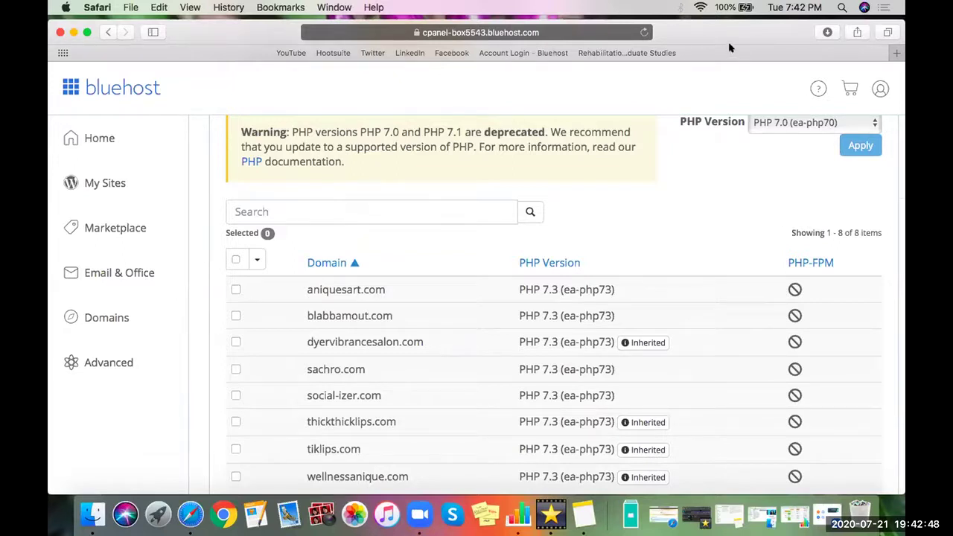
- Choose PHP 7.3 (ea-php73) as the version to assign and select the sachro.com domain
scroll(822, 191, up, 2)
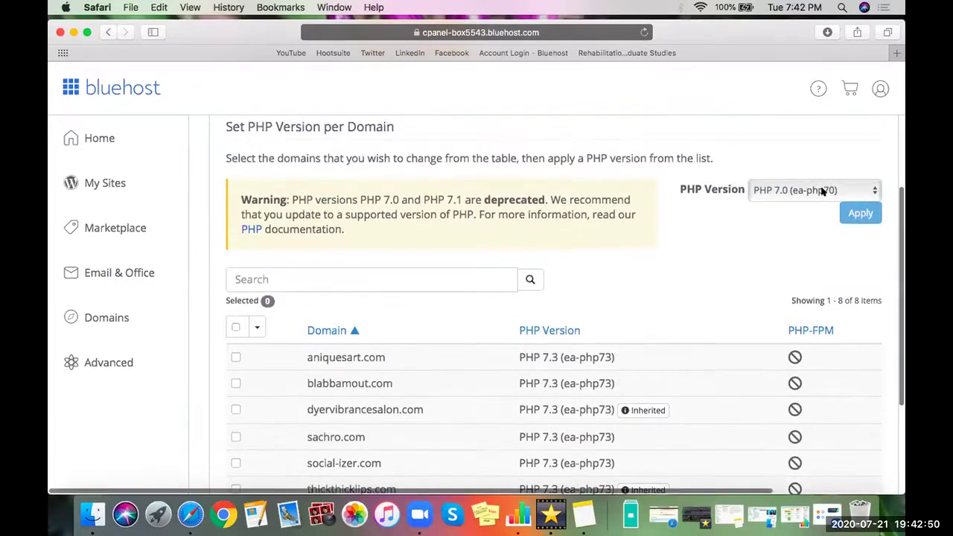
click(822, 191)
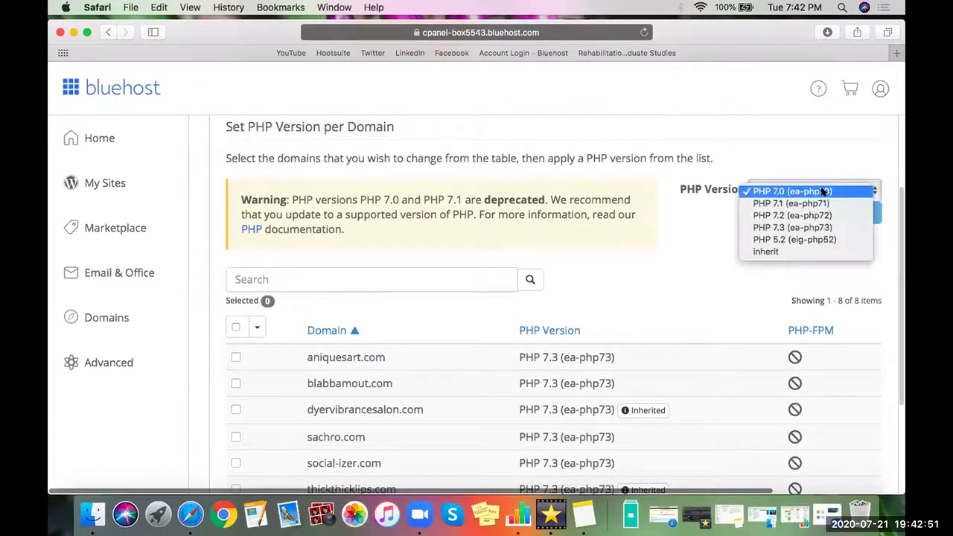
click(832, 228)
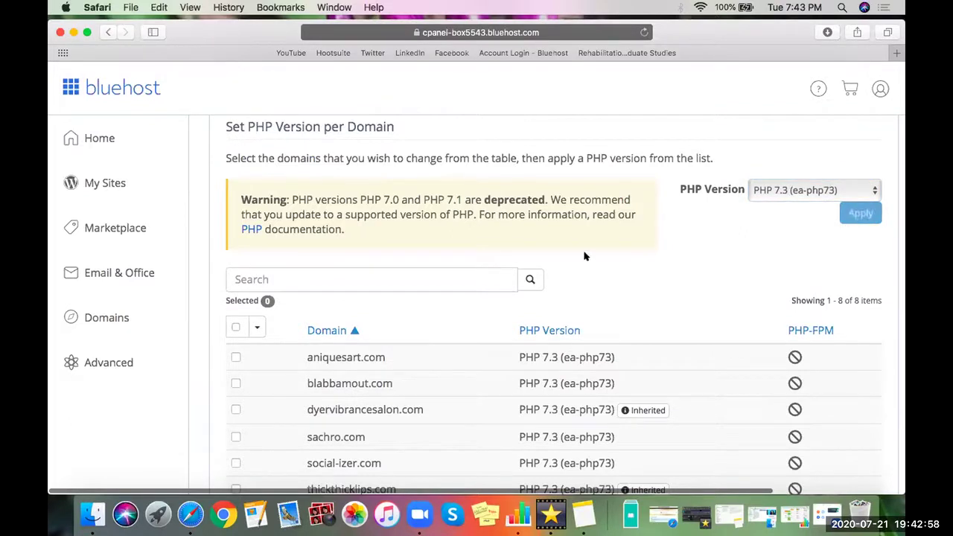
scroll(584, 255, down, 3)
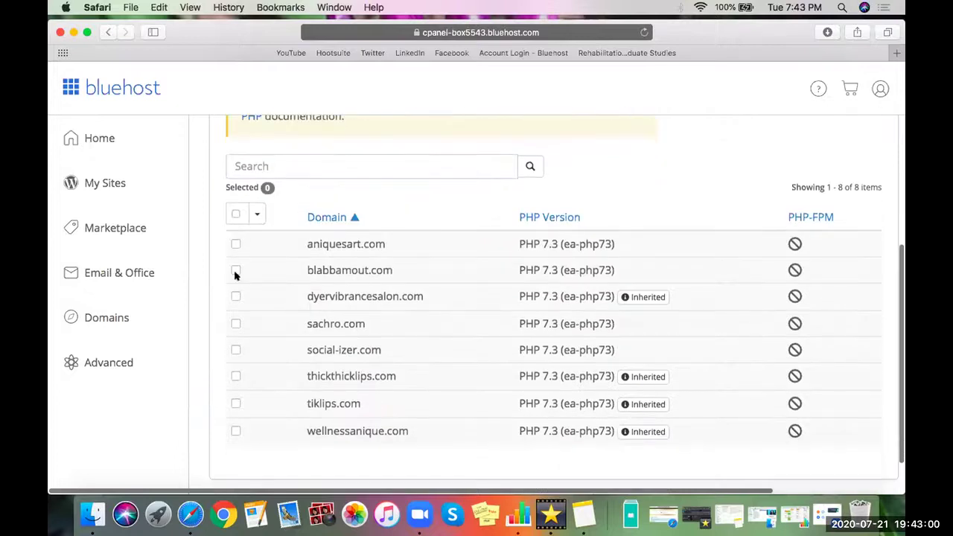
click(235, 323)
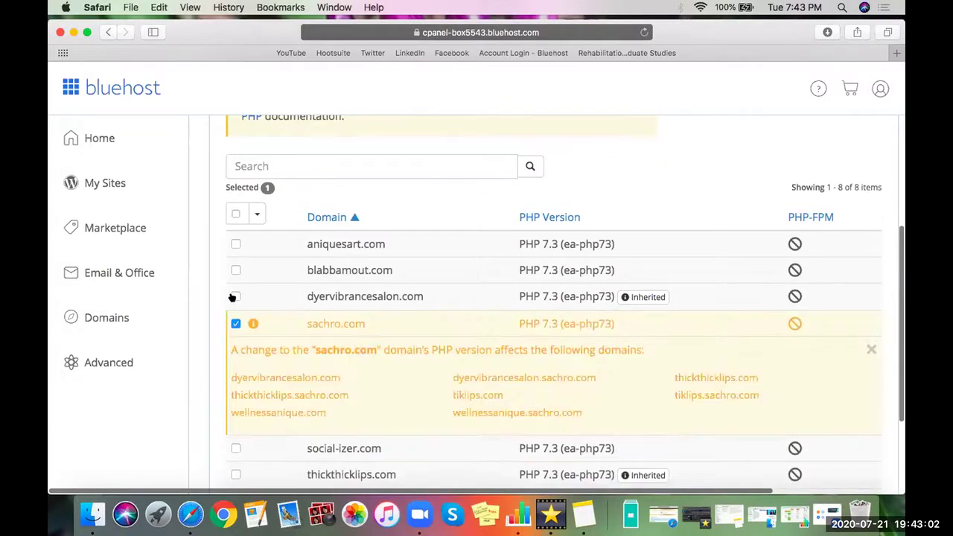
click(235, 296)
click(235, 270)
click(235, 244)
scroll(364, 296, down, 5)
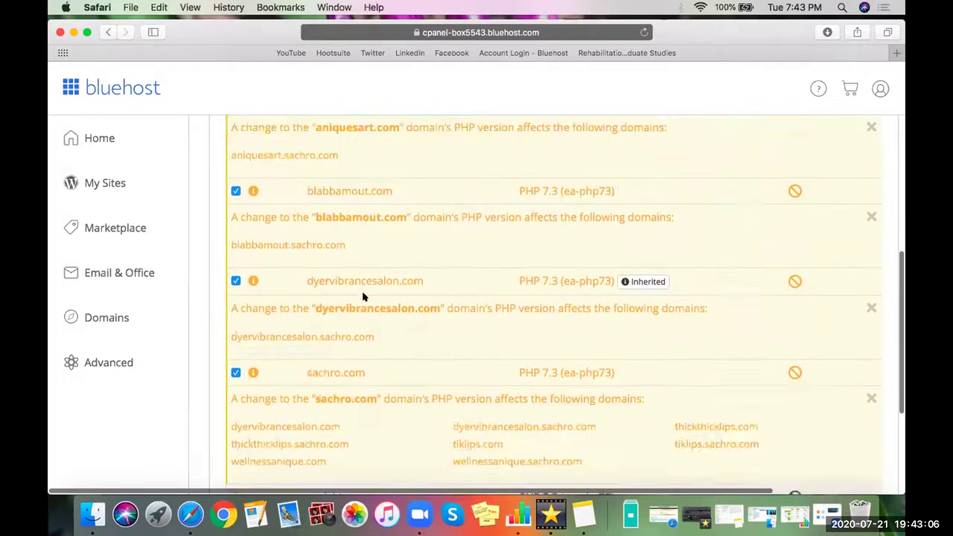
scroll(363, 296, up, 2)
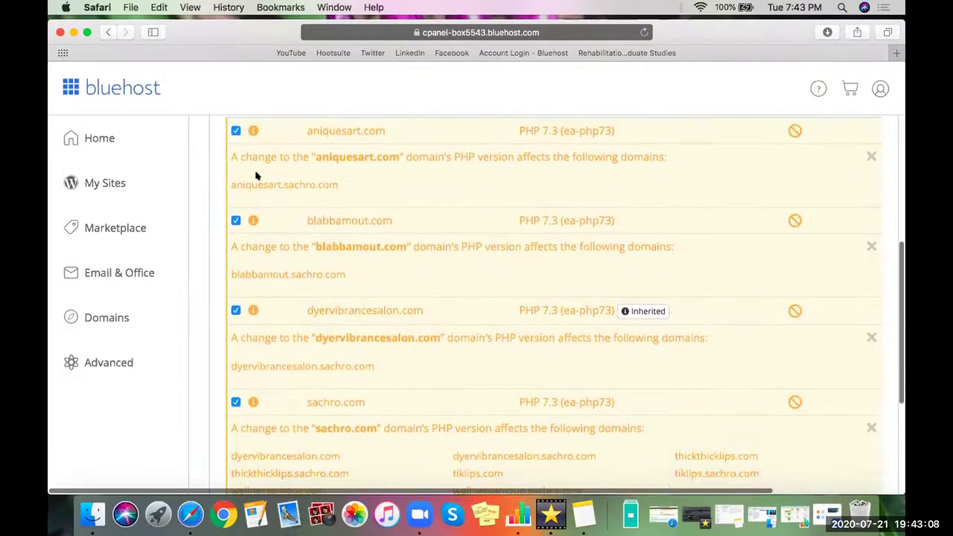
click(235, 131)
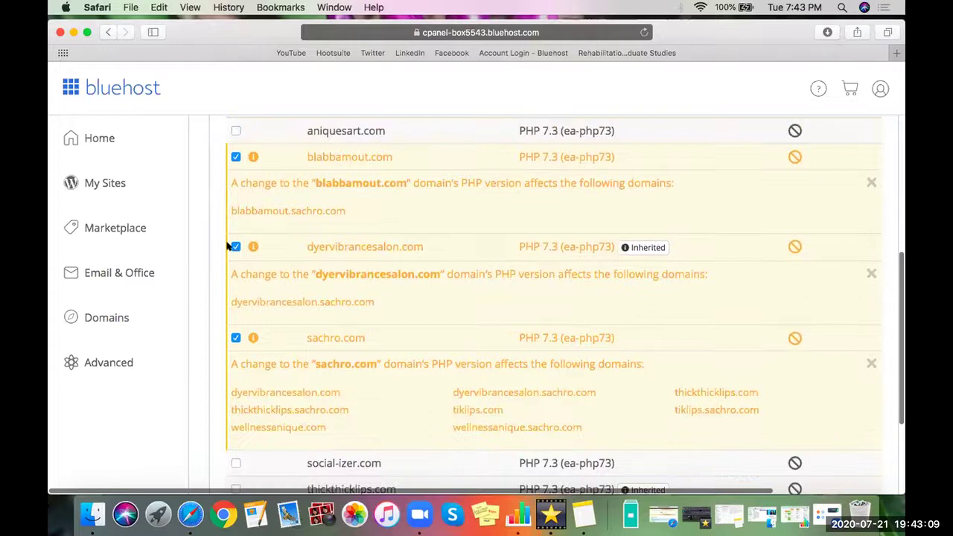
click(235, 157)
click(235, 183)
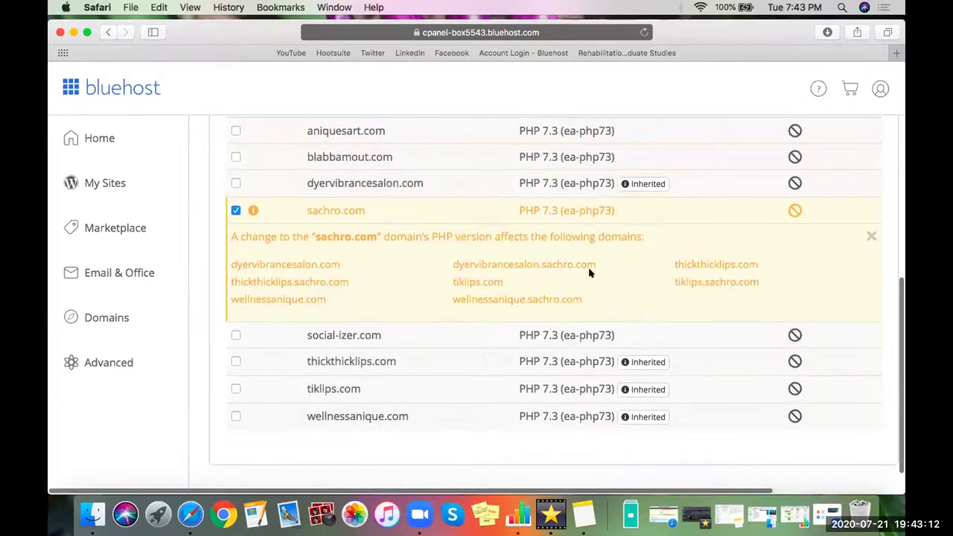
- Apply the chosen PHP 7.3 (ea-php73) version to the selected sachro.com domain
scroll(588, 272, up, 5)
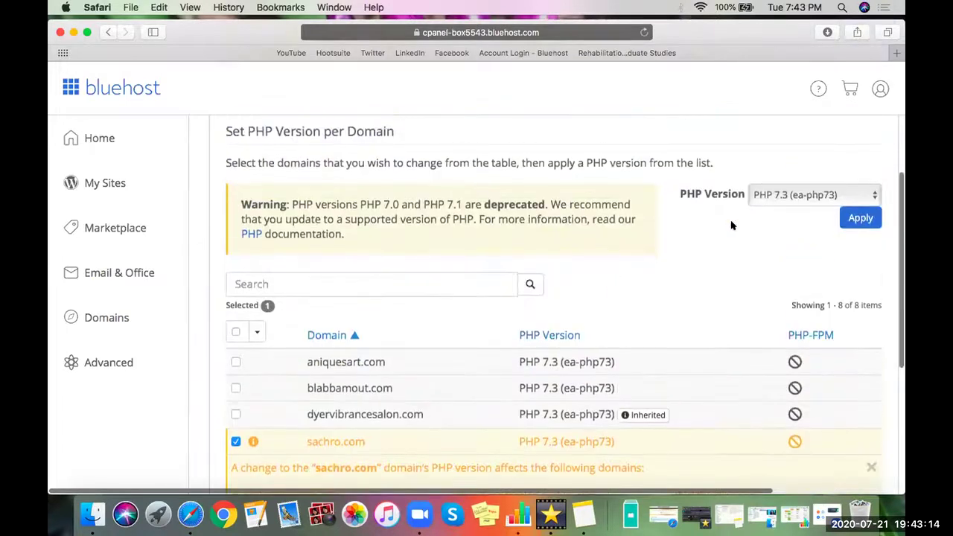
click(859, 217)
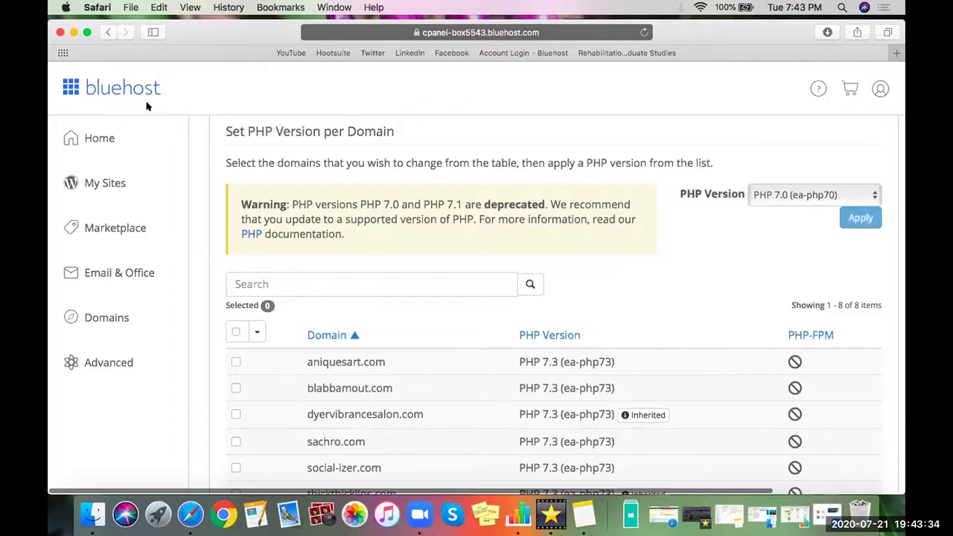
right_click(89, 182)
click(333, 122)
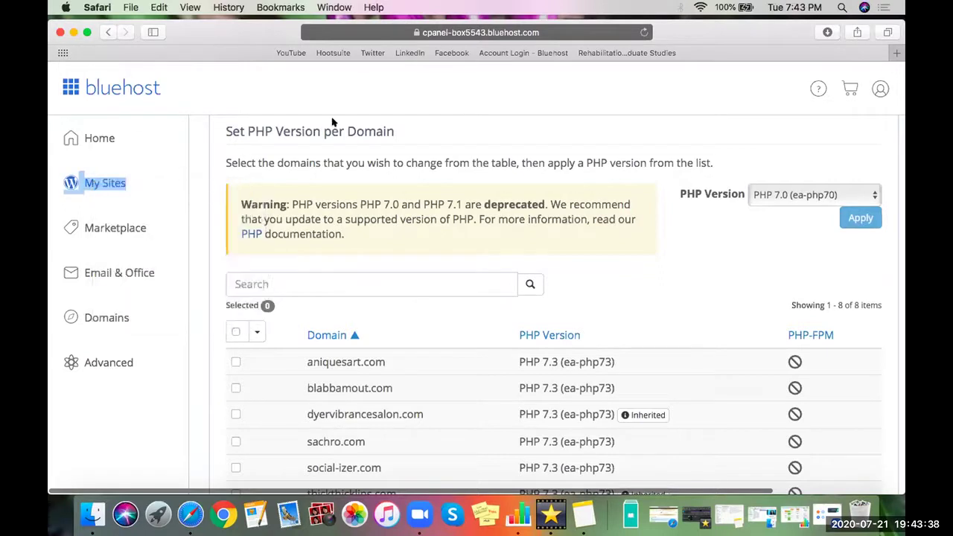
- Open the Bluehost hosting login in a separate tab and log in with domain sachro.com and the account password
key(super+shift+bracketright)
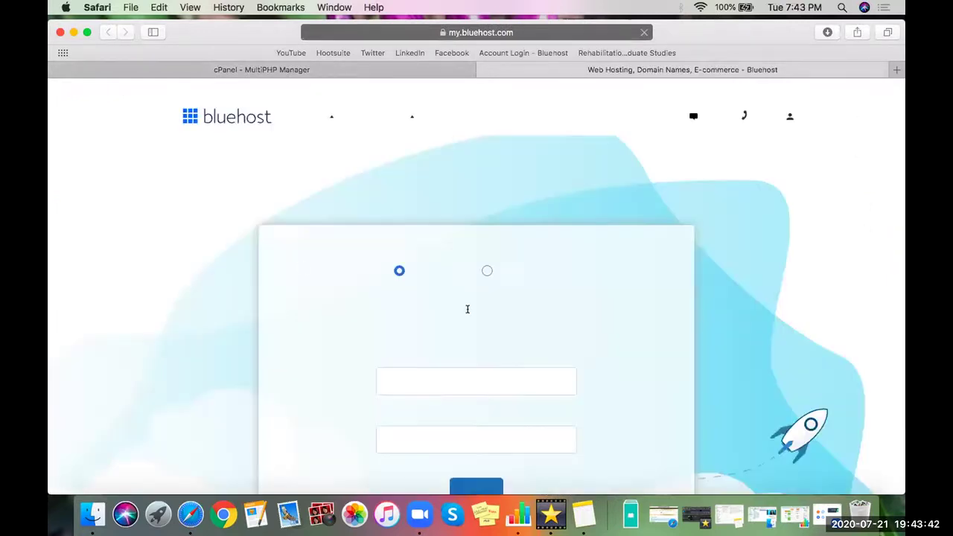
click(355, 70)
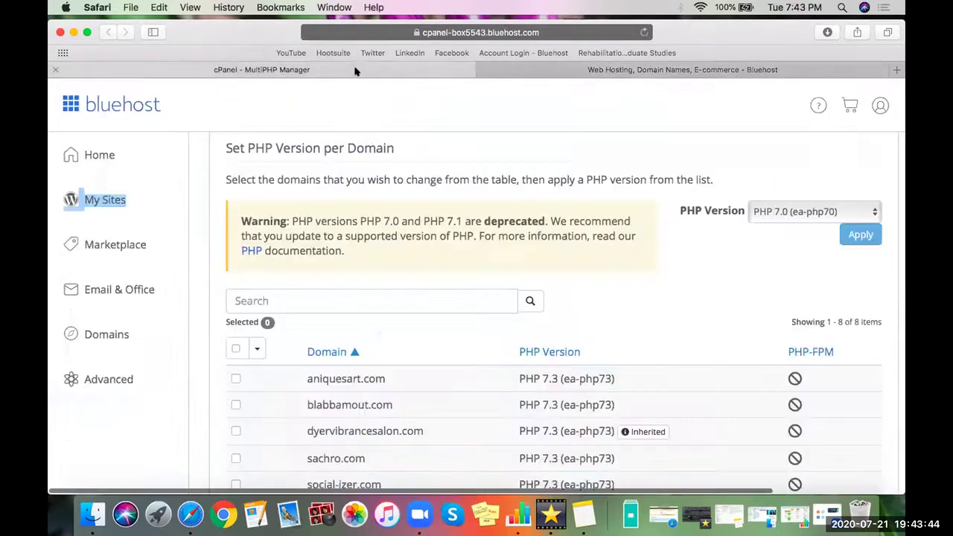
click(653, 70)
click(423, 389)
text(sachro.com)
key(Tab)
text(••••••••••••••)
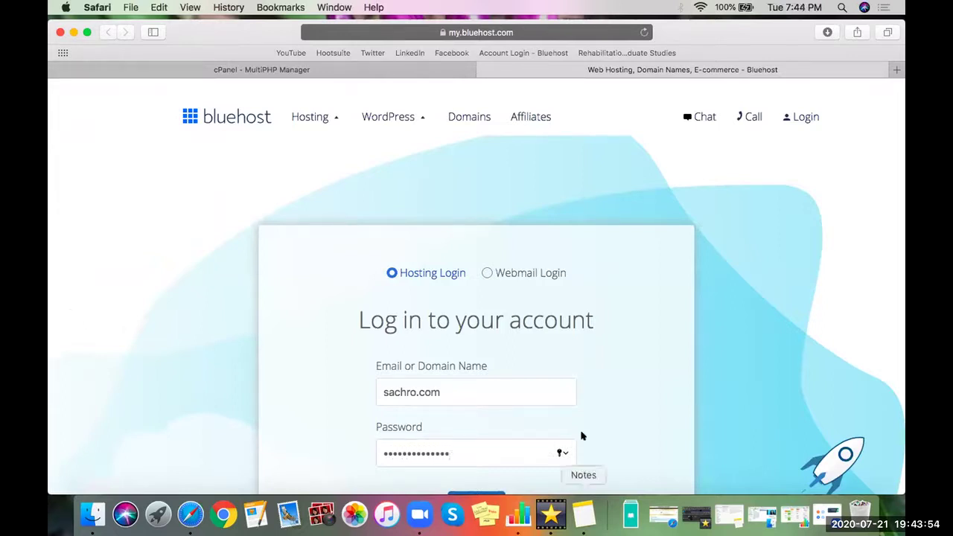
scroll(584, 424, down, 3)
click(471, 419)
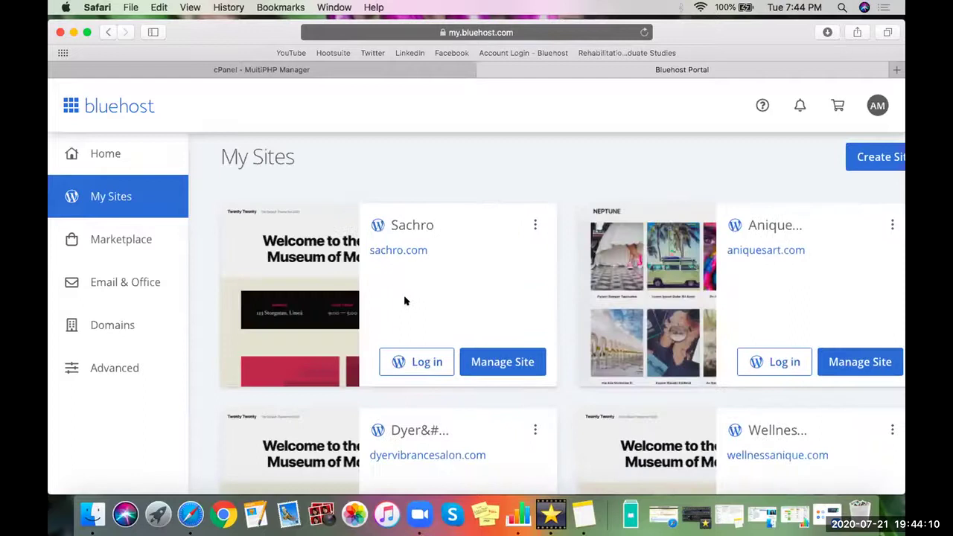
- Log in to the Sachro site's WordPress admin from My Sites and open its Site Health page
click(421, 362)
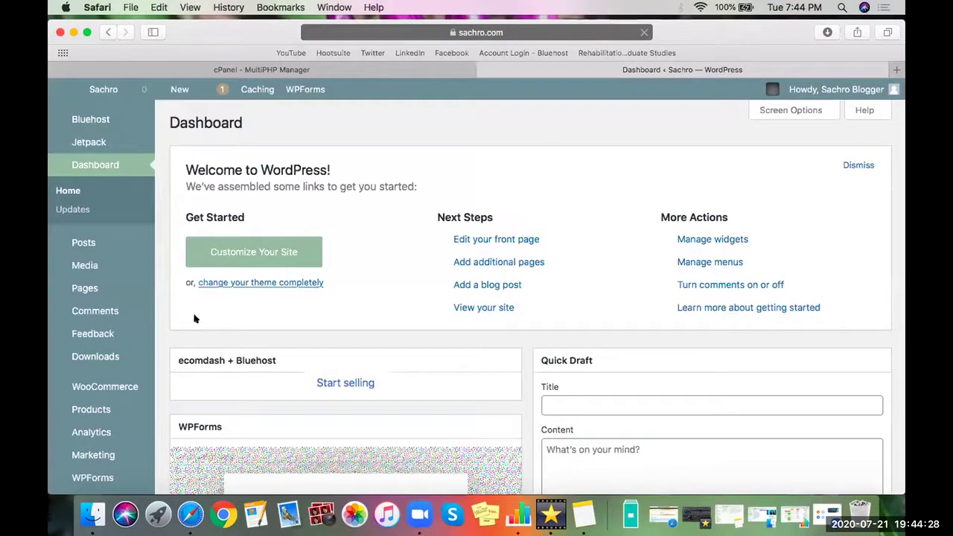
scroll(100, 357, down, 5)
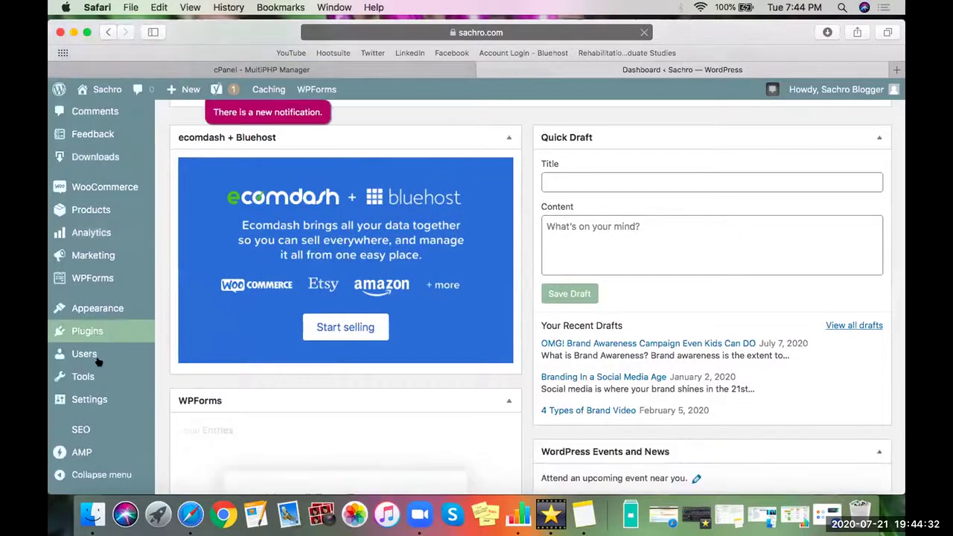
mouse_move(89, 377)
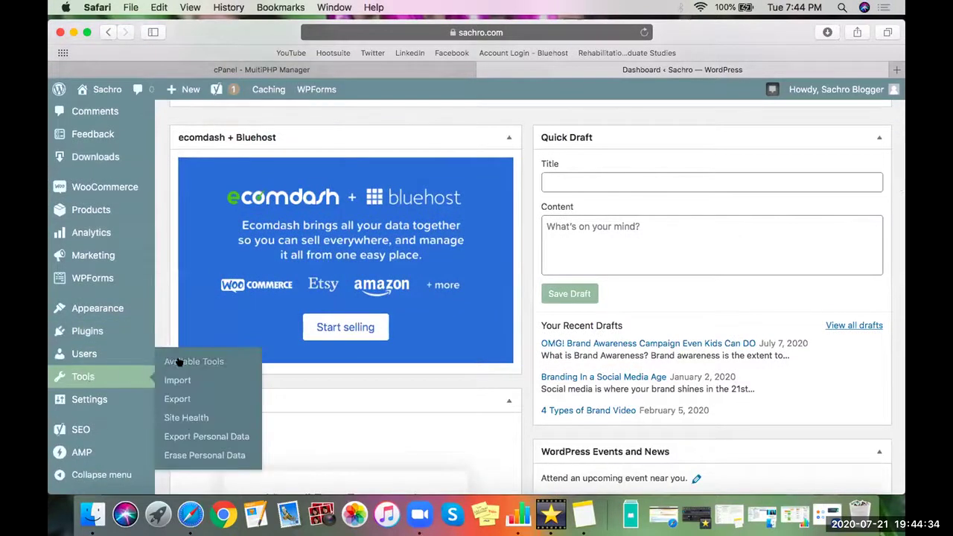
click(186, 417)
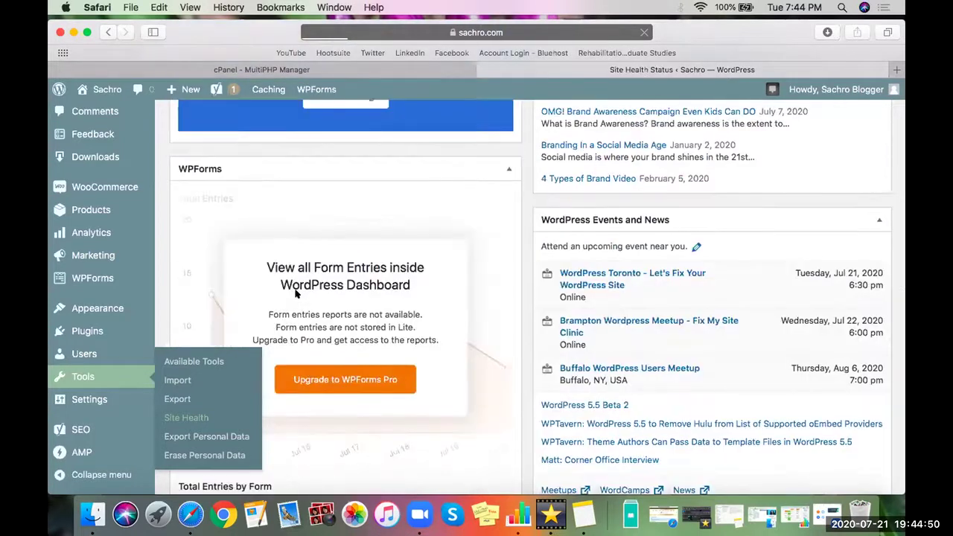
- Read the details of the Site Health recommendation about the older PHP version, then collapse it
scroll(294, 294, down, 5)
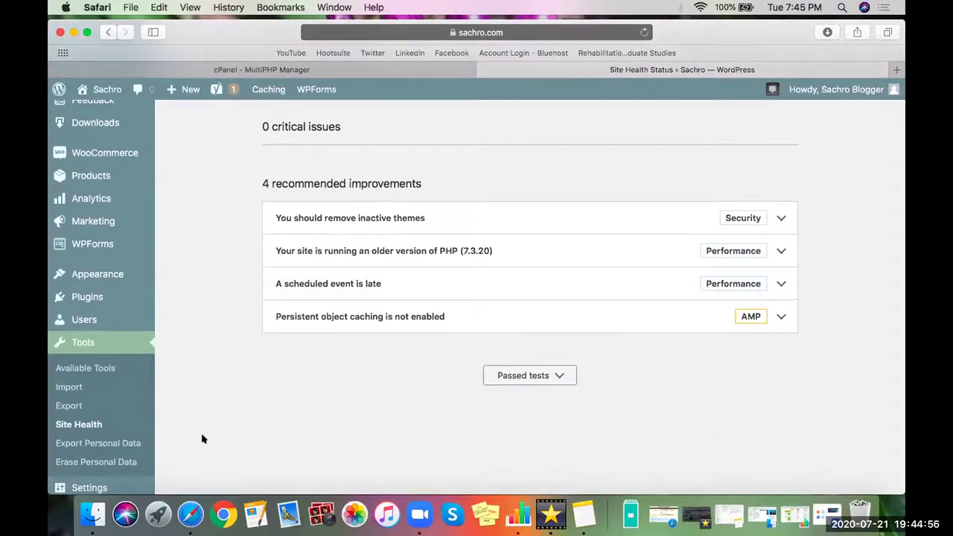
click(779, 250)
scroll(805, 289, down, 1)
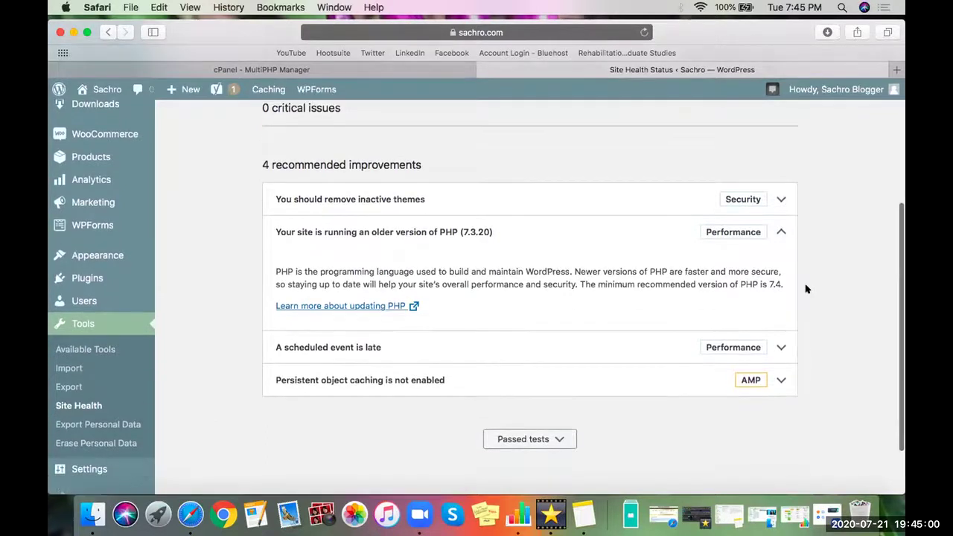
scroll(806, 289, down, 3)
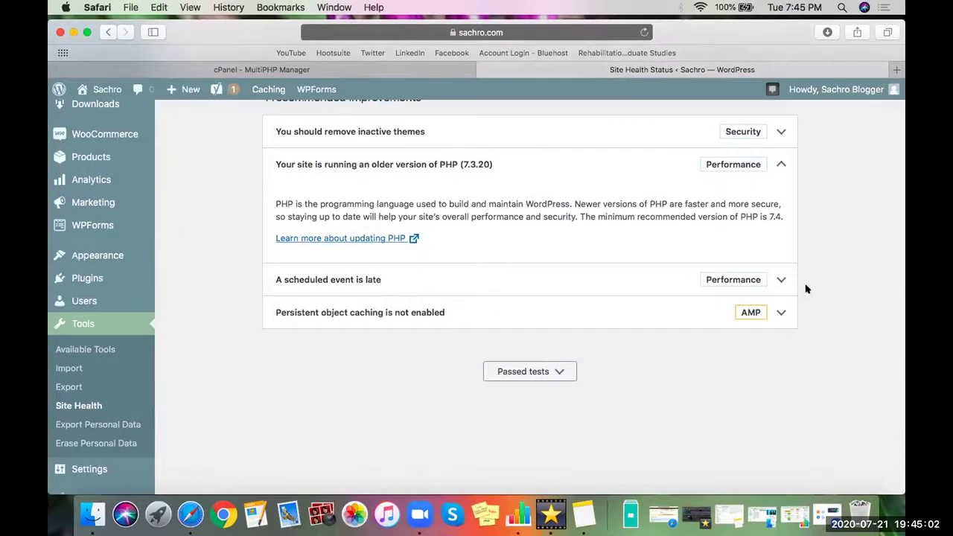
scroll(805, 289, up, 3)
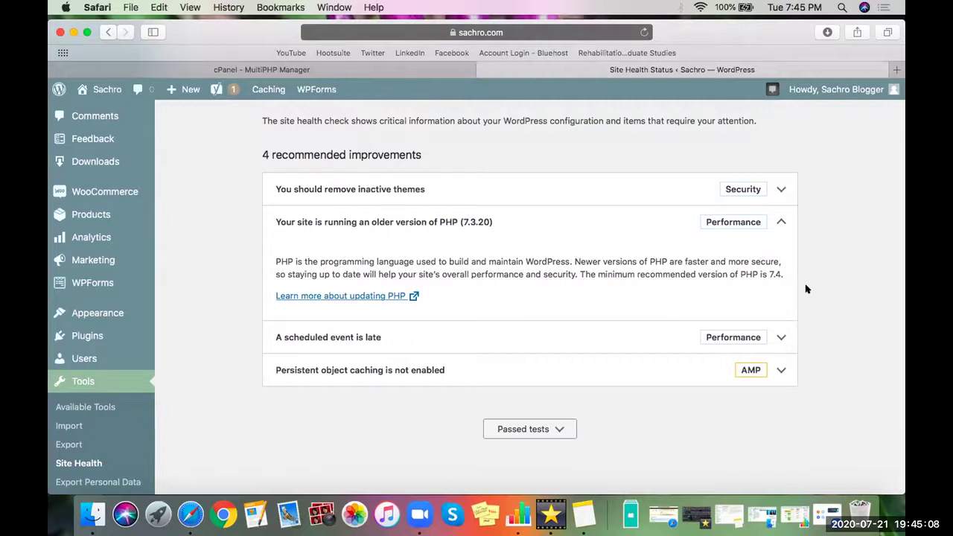
click(778, 221)
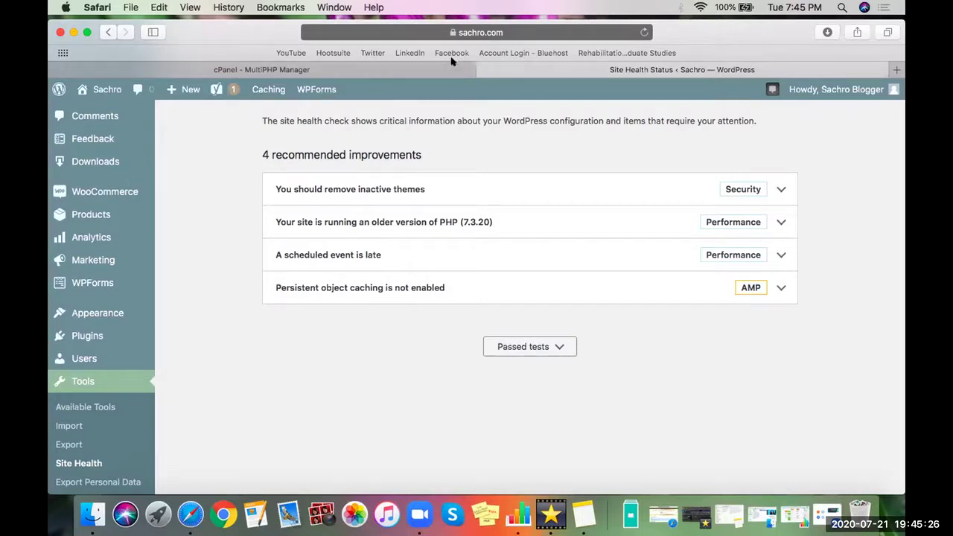
- Check the domain PHP versions in MultiPHP Manager against the Site Health status and its recommended improvements
click(387, 70)
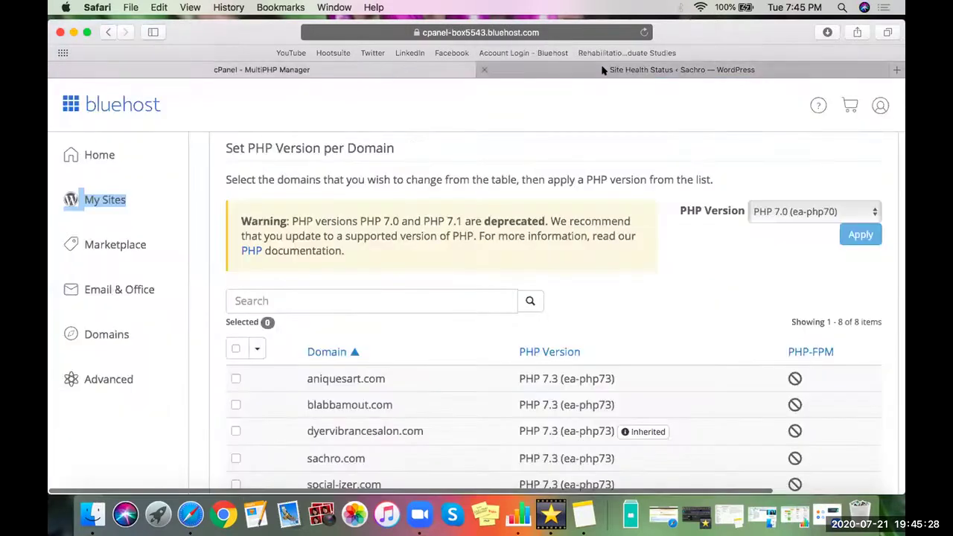
click(601, 70)
scroll(611, 117, up, 5)
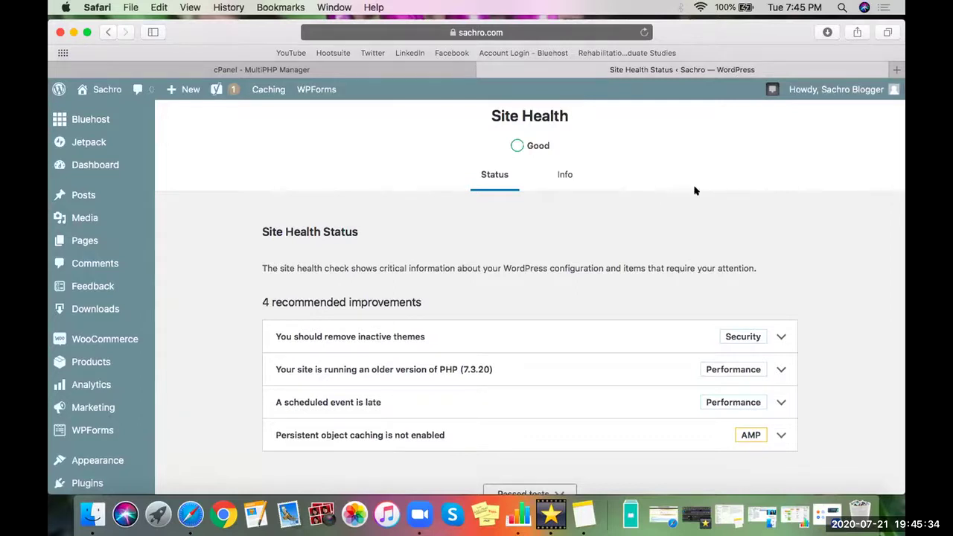
scroll(689, 198, down, 2)
scroll(689, 198, down, 1)
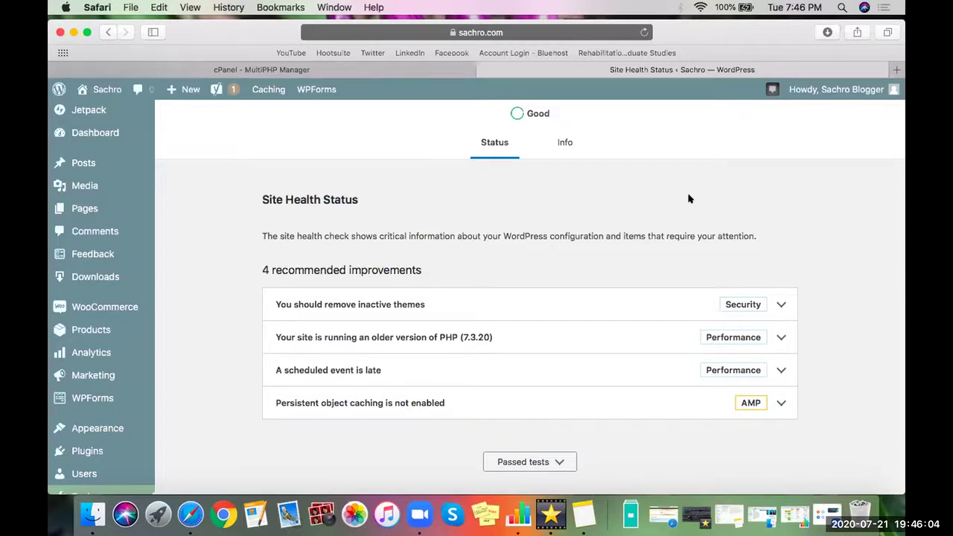
- Look through the site's installed plugins from start to end and return to the WordPress dashboard
mouse_move(107, 357)
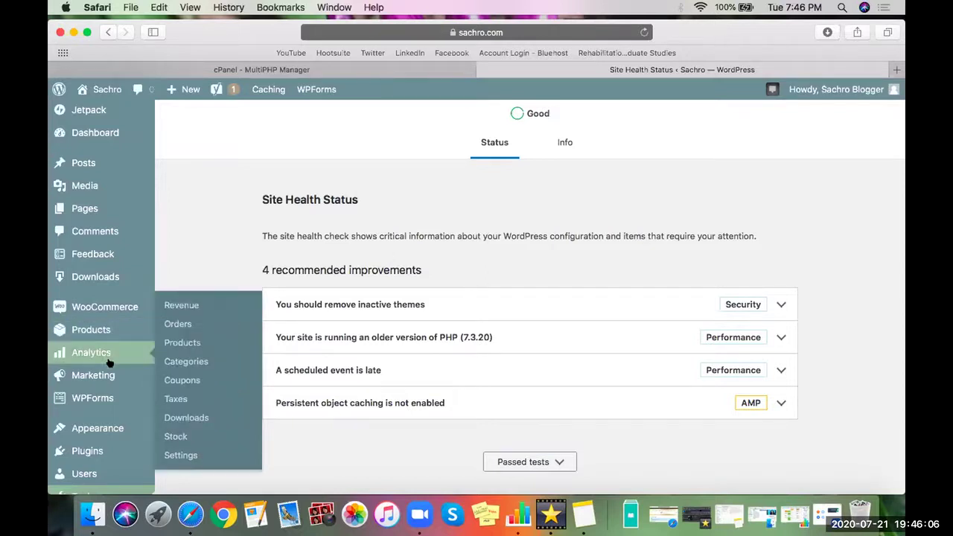
mouse_move(109, 377)
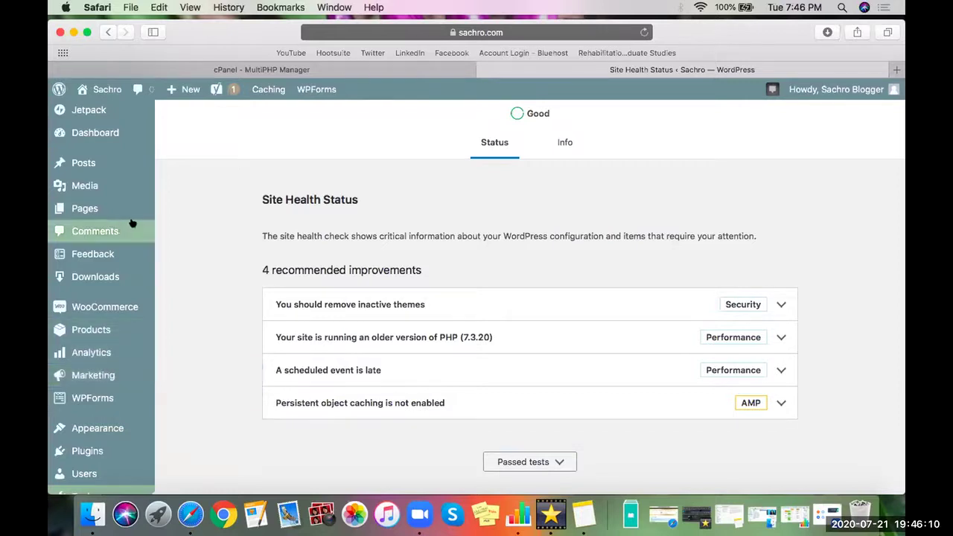
scroll(88, 378, down, 3)
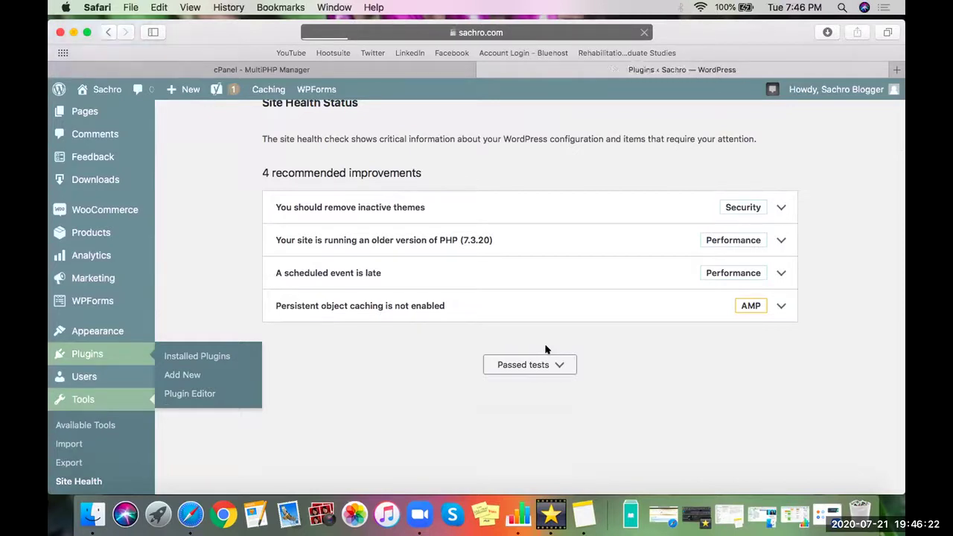
scroll(648, 378, down, 10)
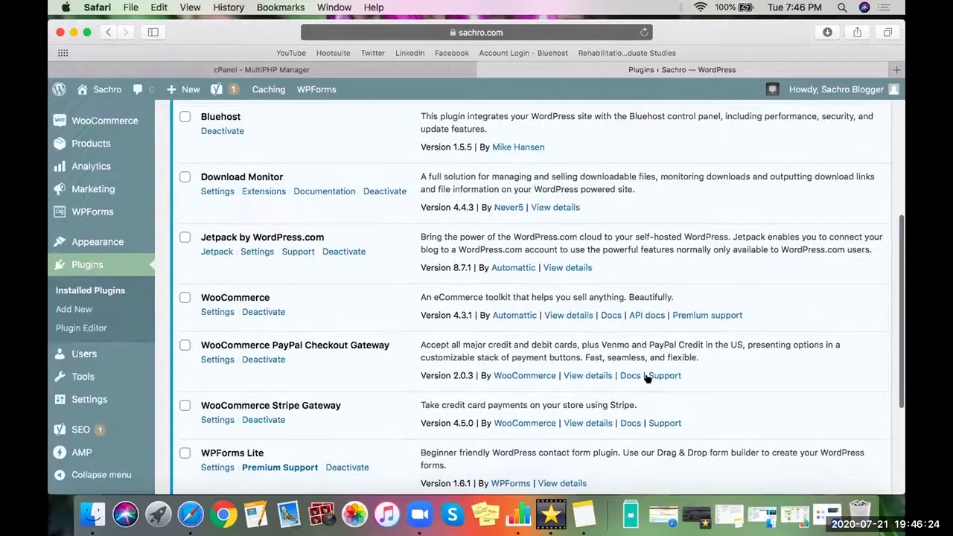
scroll(647, 380, up, 10)
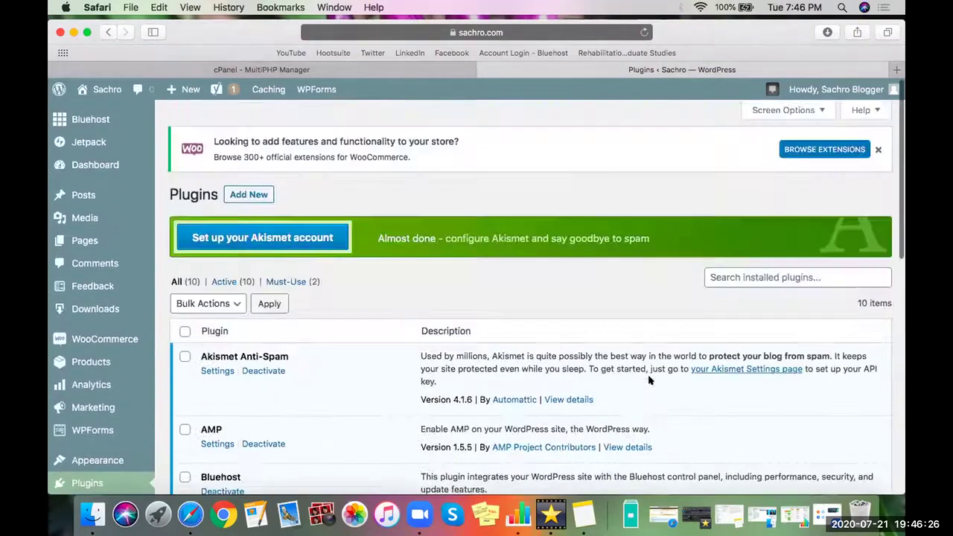
scroll(648, 380, down, 10)
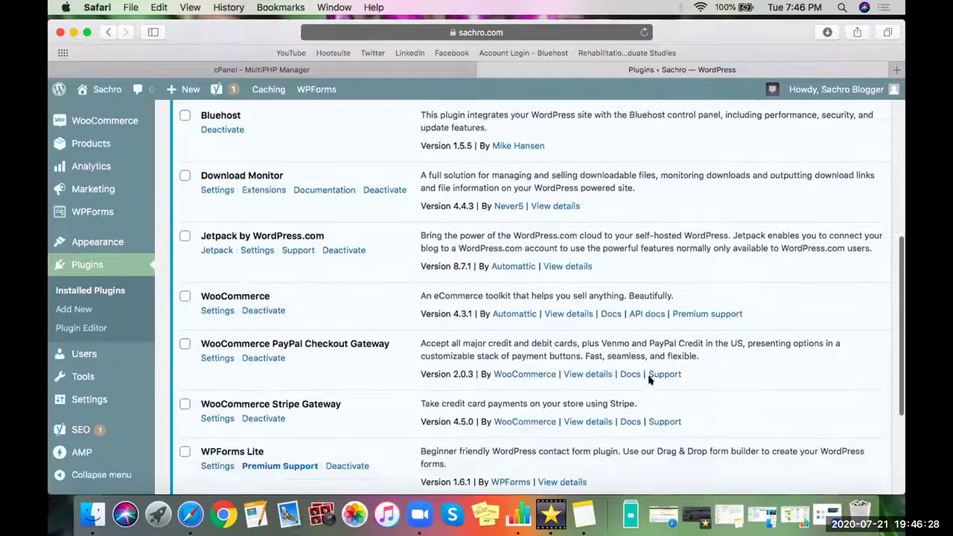
scroll(647, 380, up, 10)
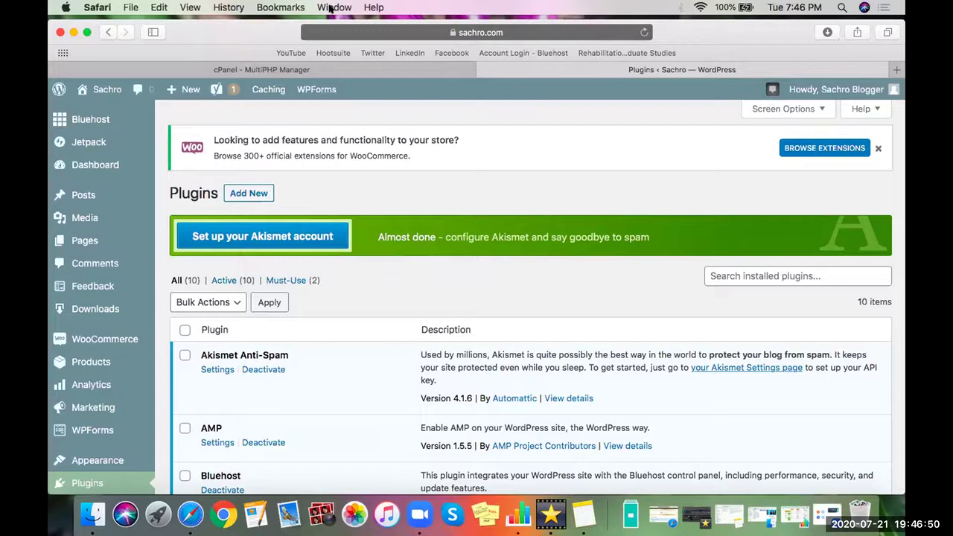
mouse_move(89, 122)
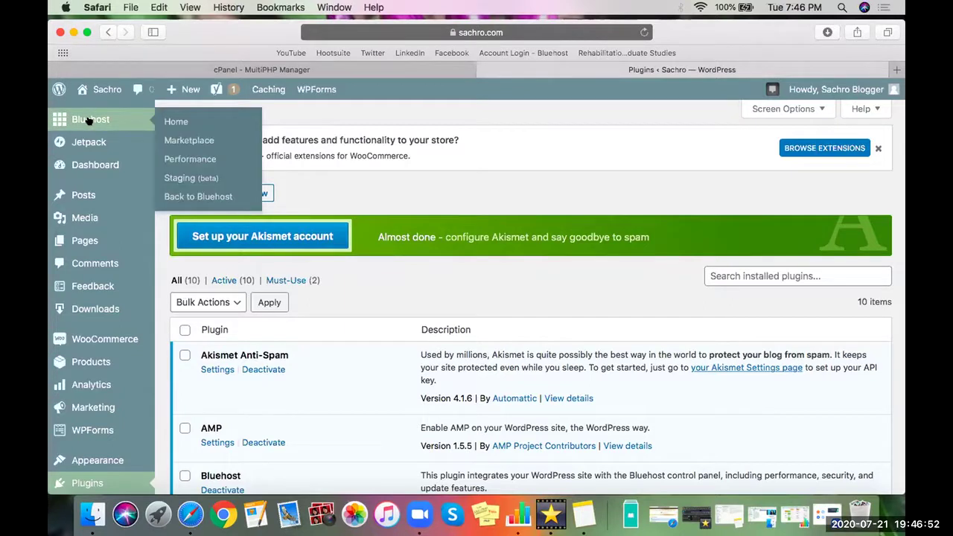
click(91, 165)
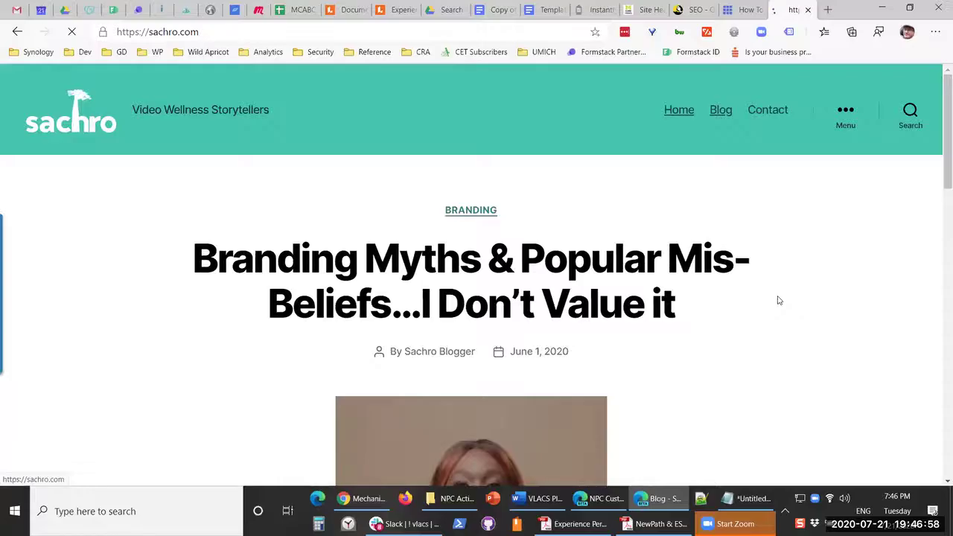
- Check how the Home and Blog pages of the public sachro.com site display in Microsoft Edge
scroll(747, 357, down, 8)
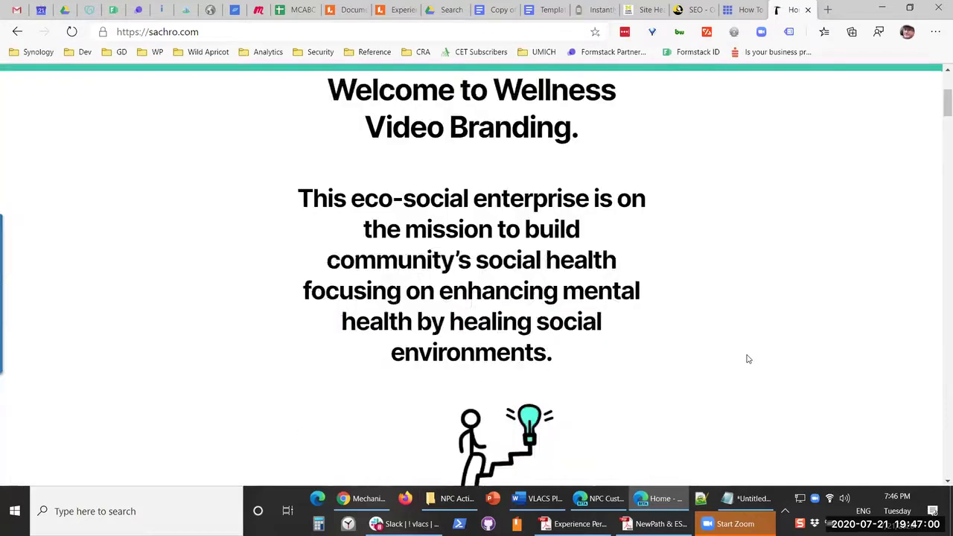
scroll(739, 347, up, 3)
scroll(739, 347, up, 5)
click(722, 110)
scroll(781, 223, down, 5)
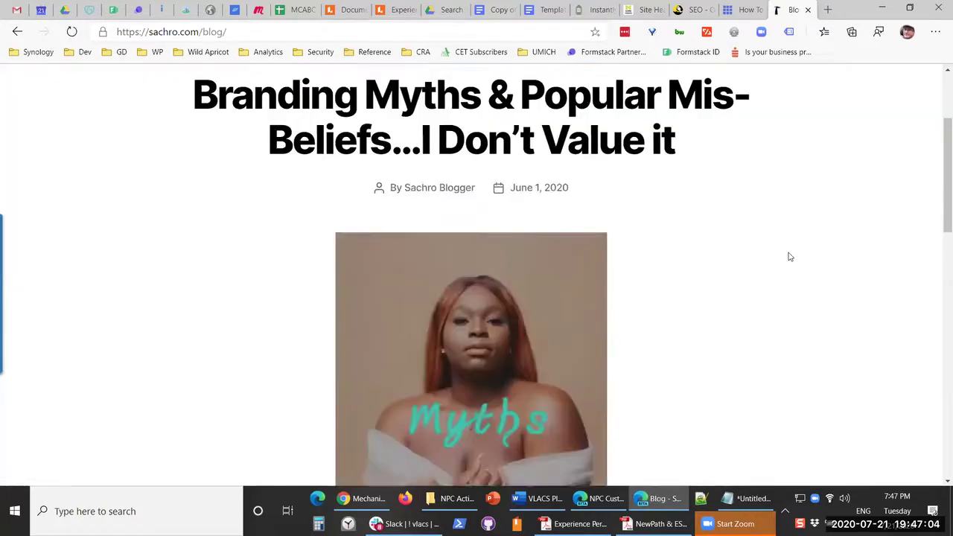
scroll(786, 217, up, 4)
scroll(786, 216, up, 3)
- Check the site's Contact page with its form, and view the entries of the expanded site menu
click(754, 109)
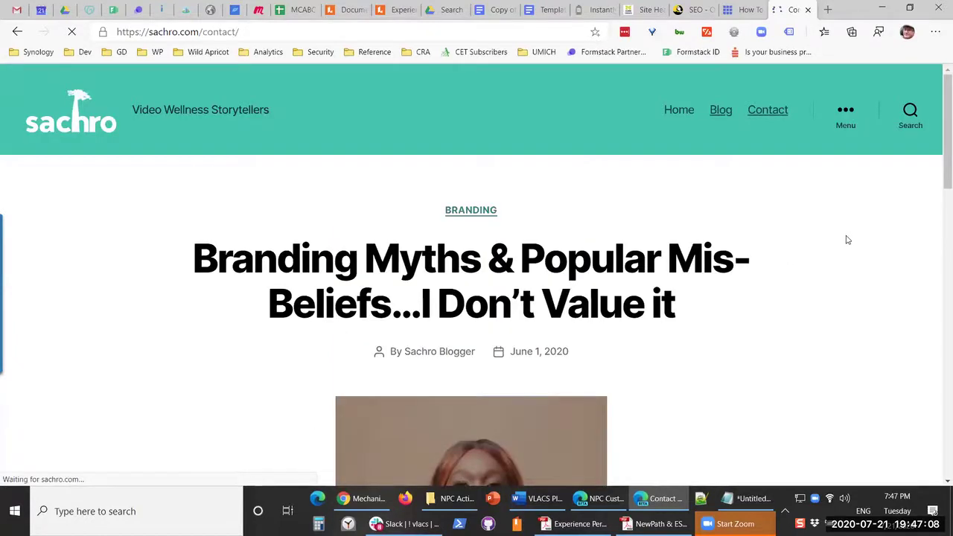
scroll(846, 239, down, 12)
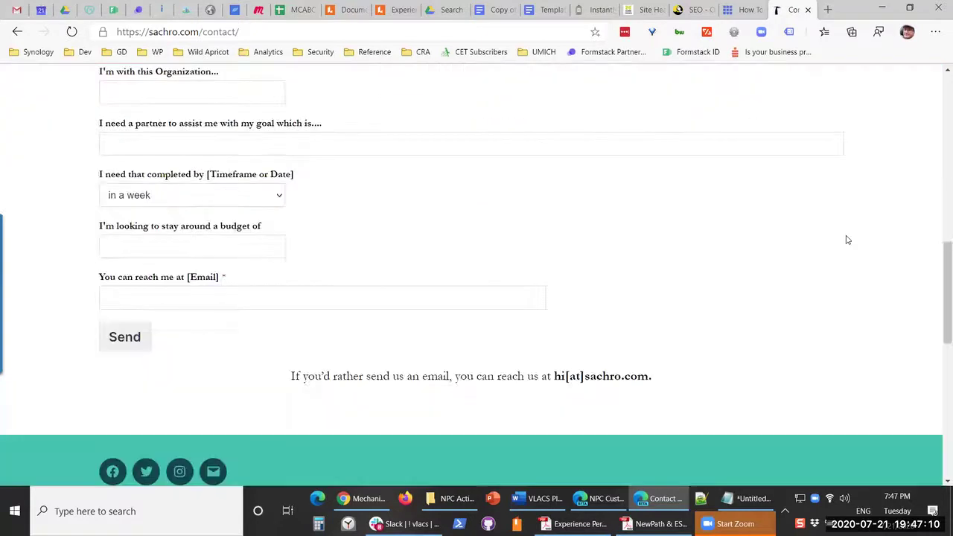
scroll(841, 235, up, 3)
scroll(841, 233, up, 10)
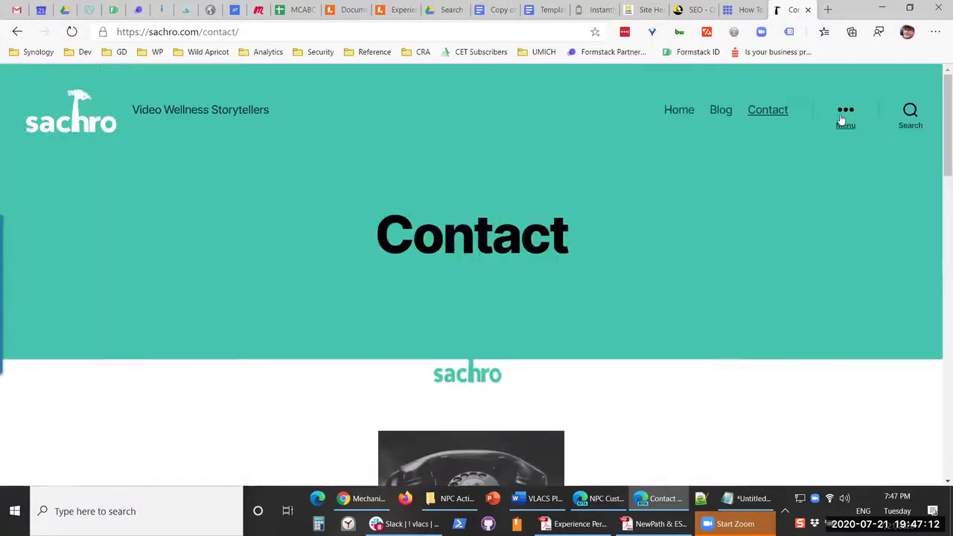
click(842, 117)
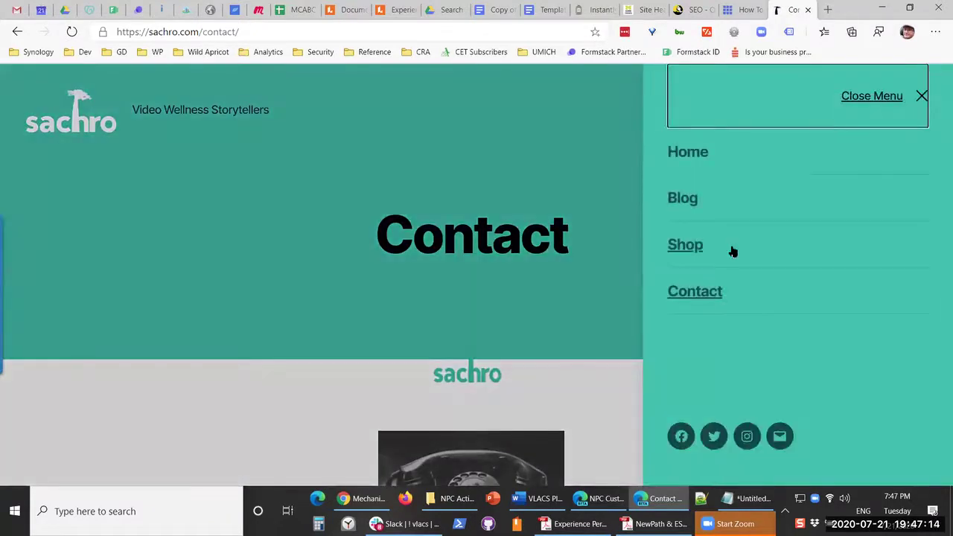
click(895, 96)
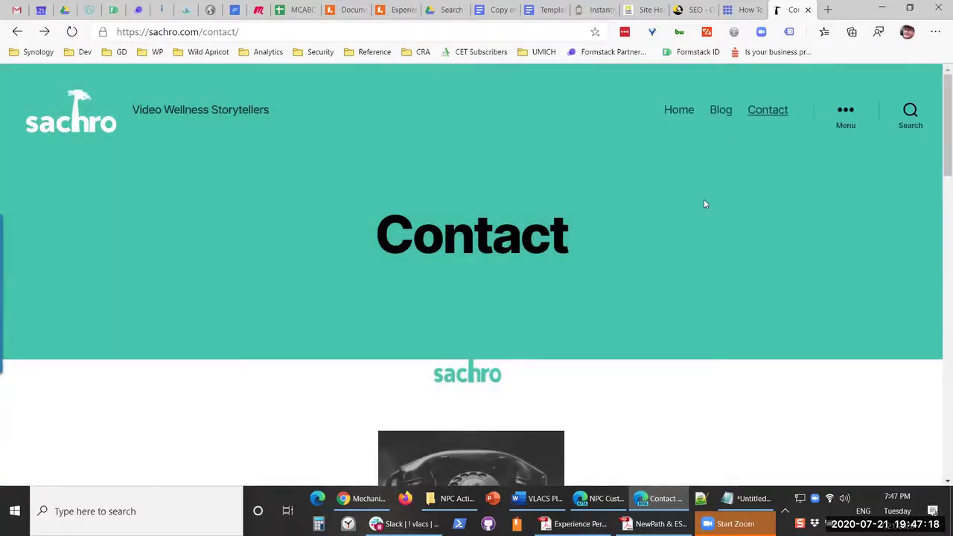
- Return to the sachro.com Home page and look through its branding sections
click(681, 111)
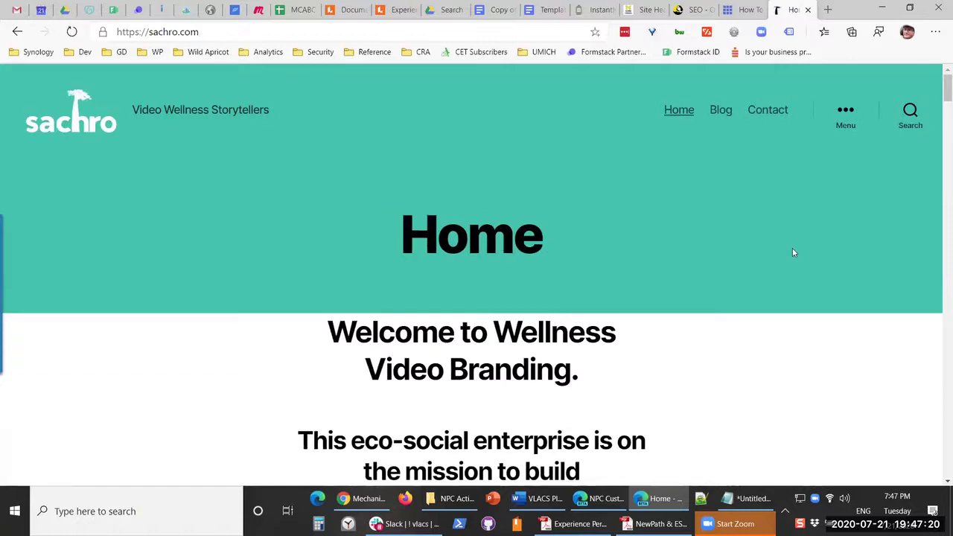
scroll(793, 253, down, 8)
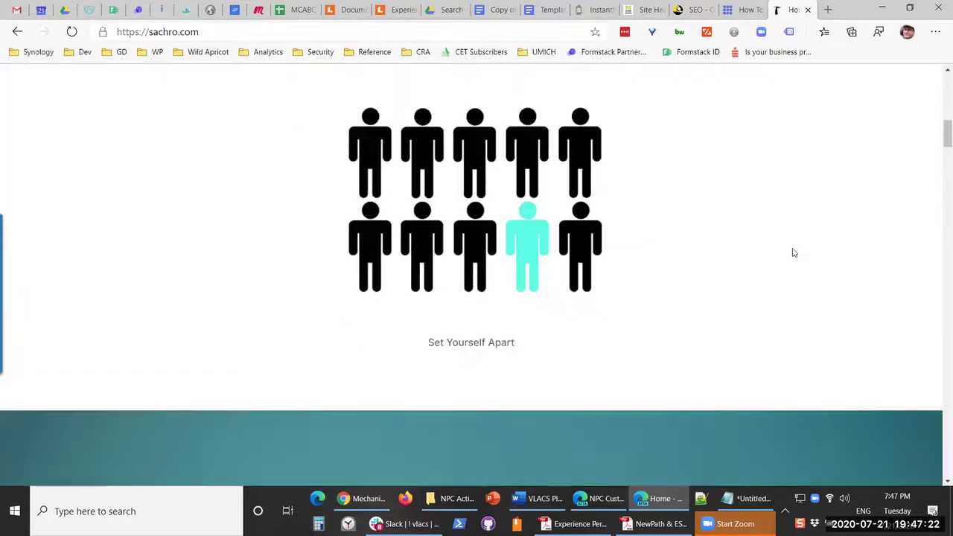
scroll(792, 253, down, 8)
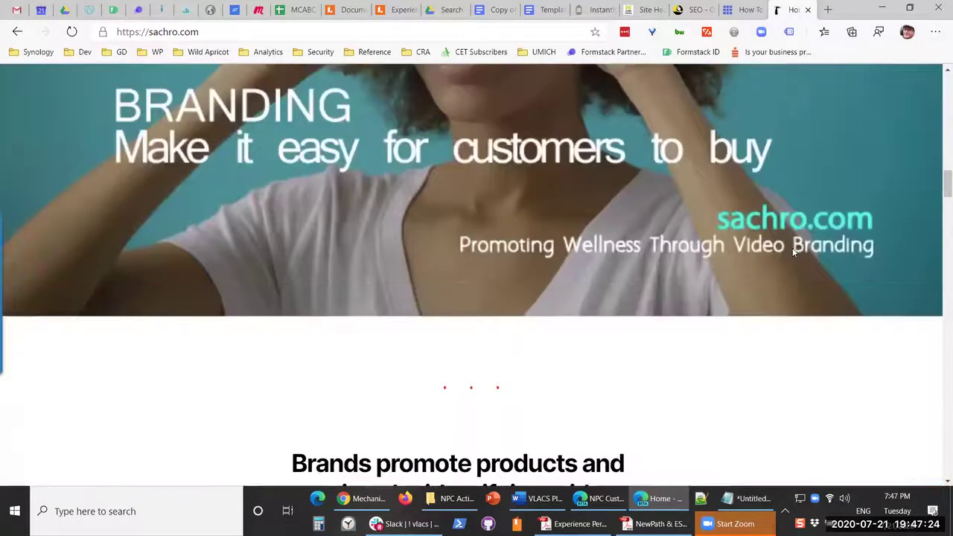
- Look through the rest of the sachro.com Home page down to the footer contact form, and return to its header
scroll(792, 253, down, 10)
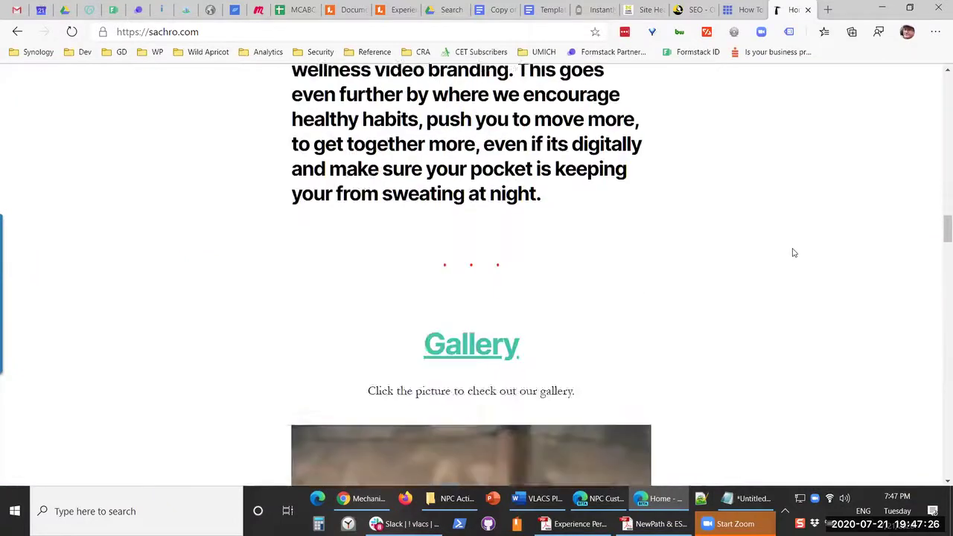
scroll(793, 253, down, 6)
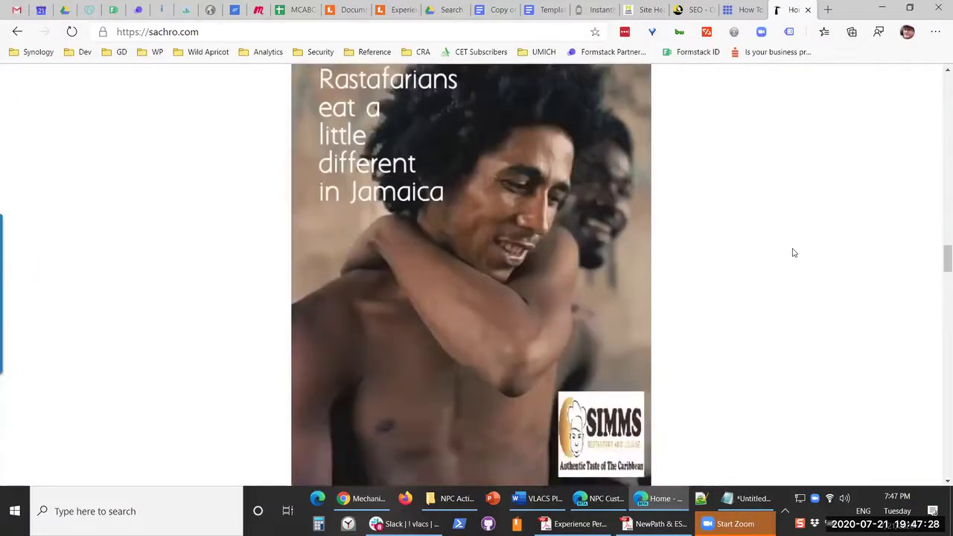
scroll(792, 253, down, 8)
scroll(793, 253, down, 10)
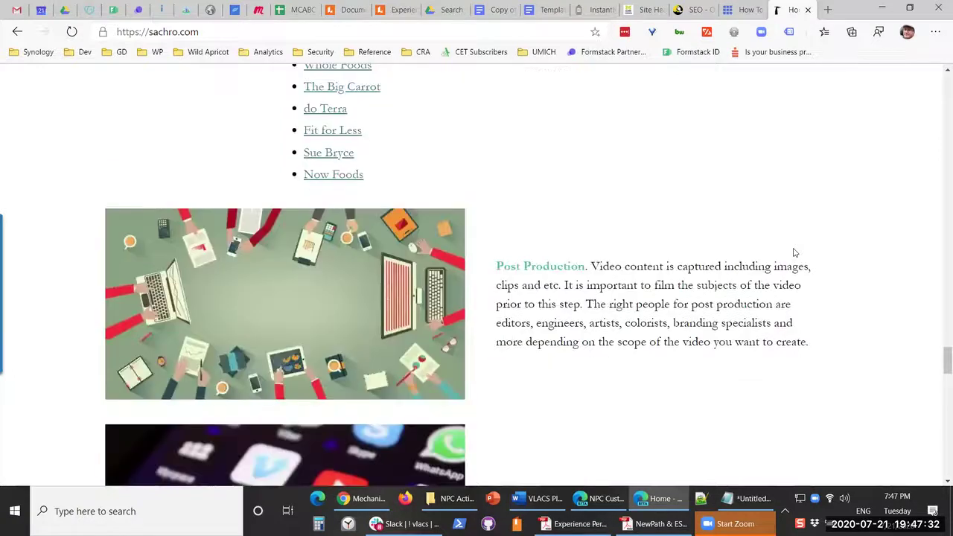
scroll(793, 253, down, 6)
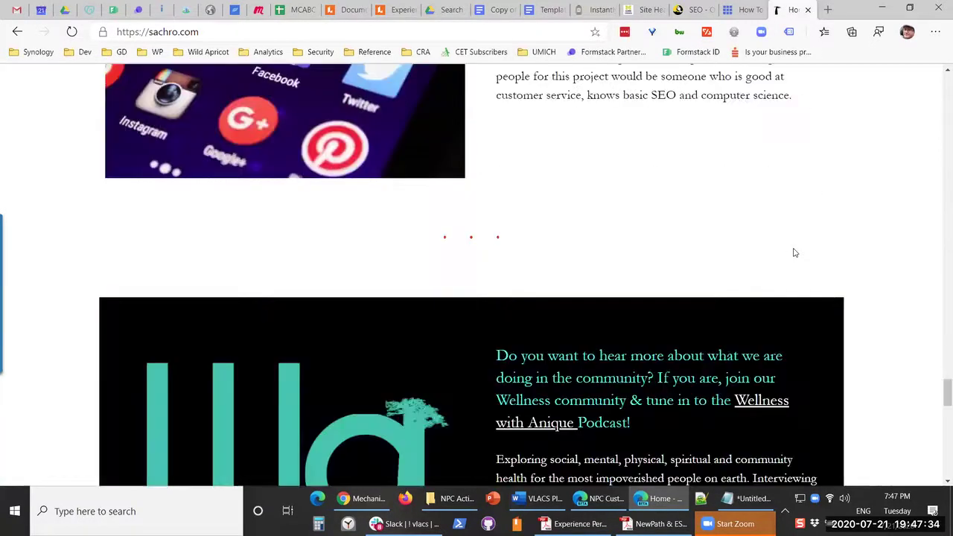
scroll(794, 253, down, 10)
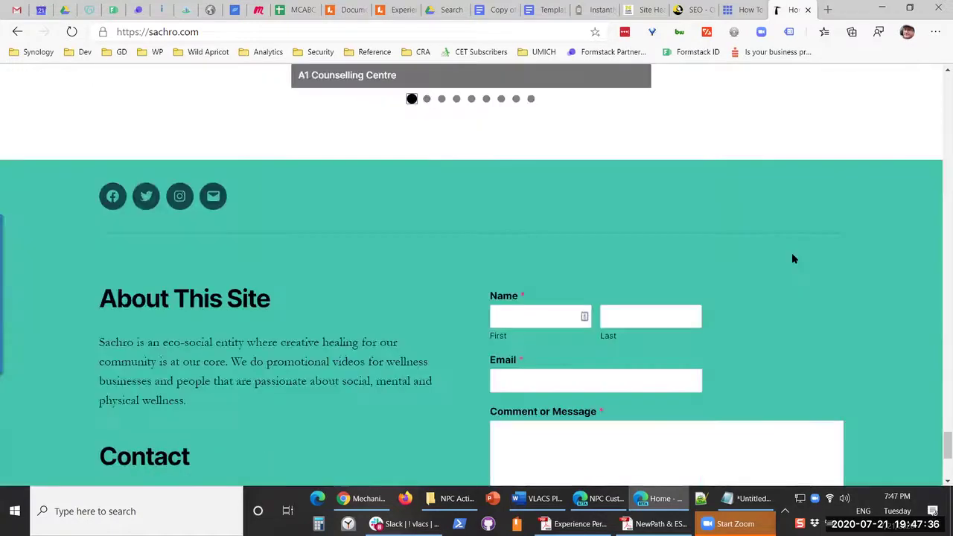
scroll(792, 258, down, 4)
drag(938, 463, 938, 67)
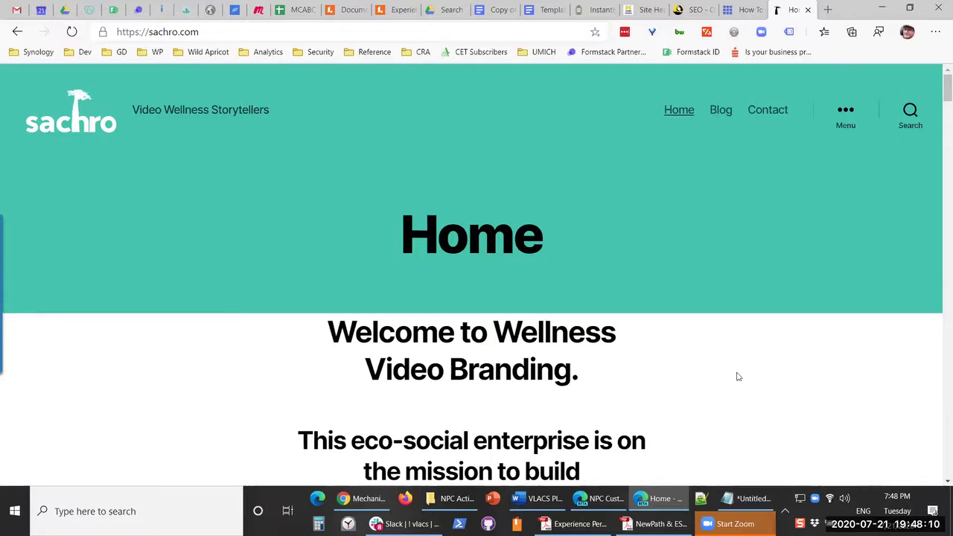
scroll(737, 376, down, 1)
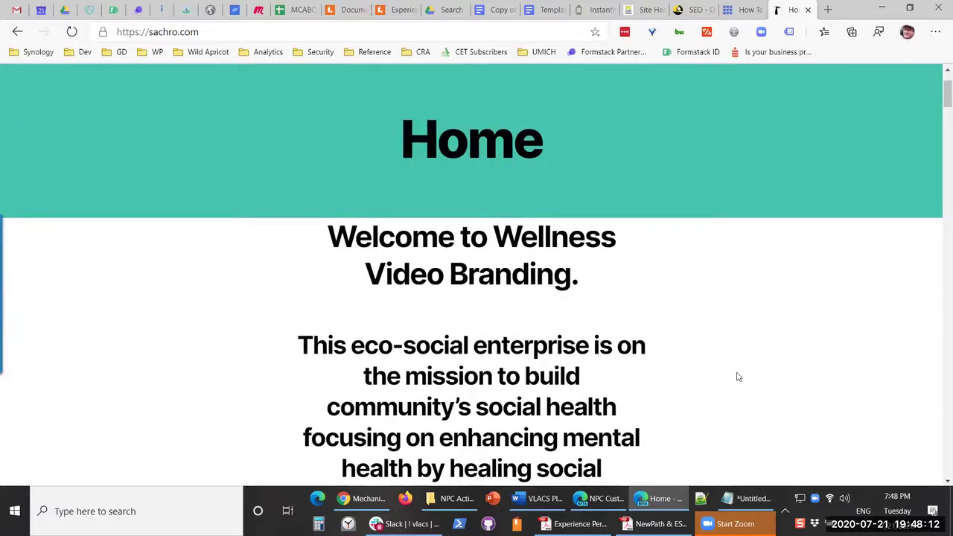
scroll(736, 376, up, 1)
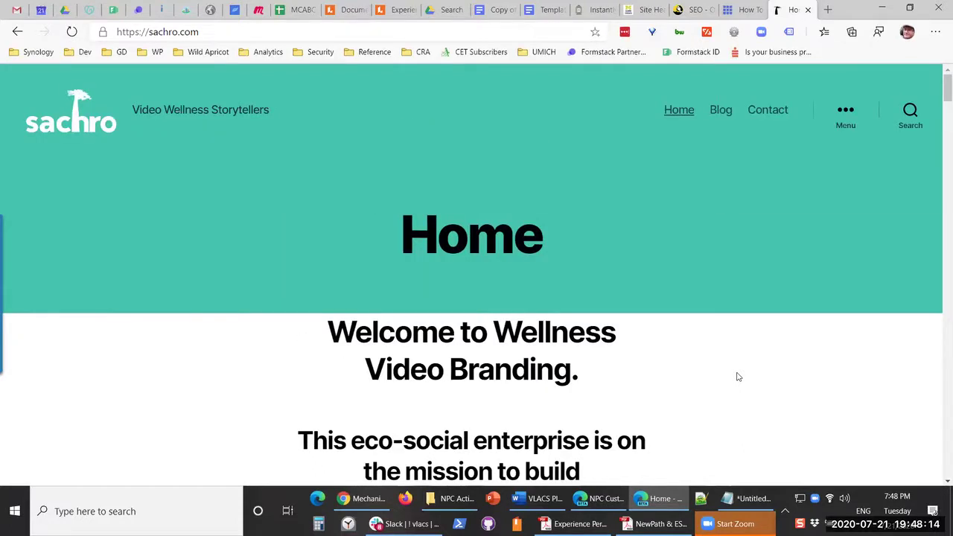
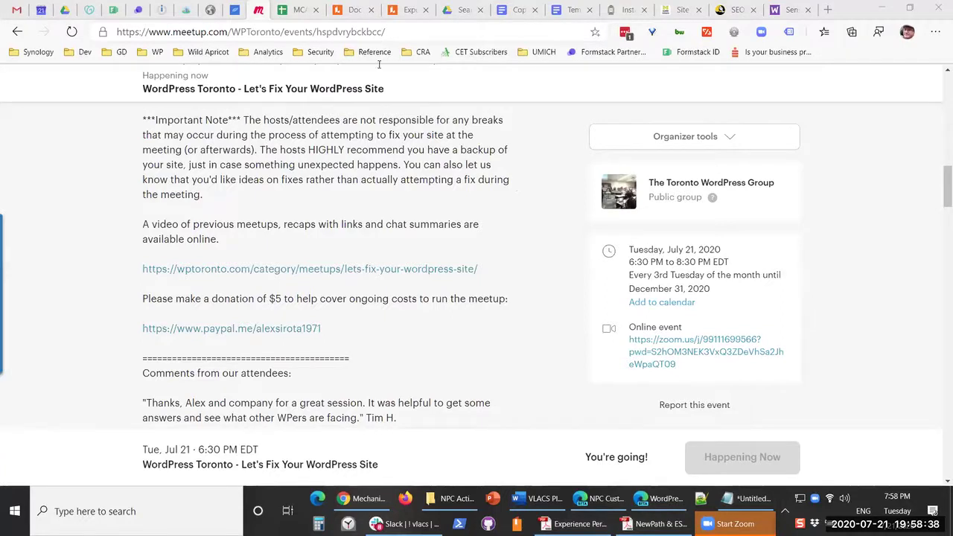
- Open weglot.com in place of the WooCommerce Sensei LMS page
click(794, 9)
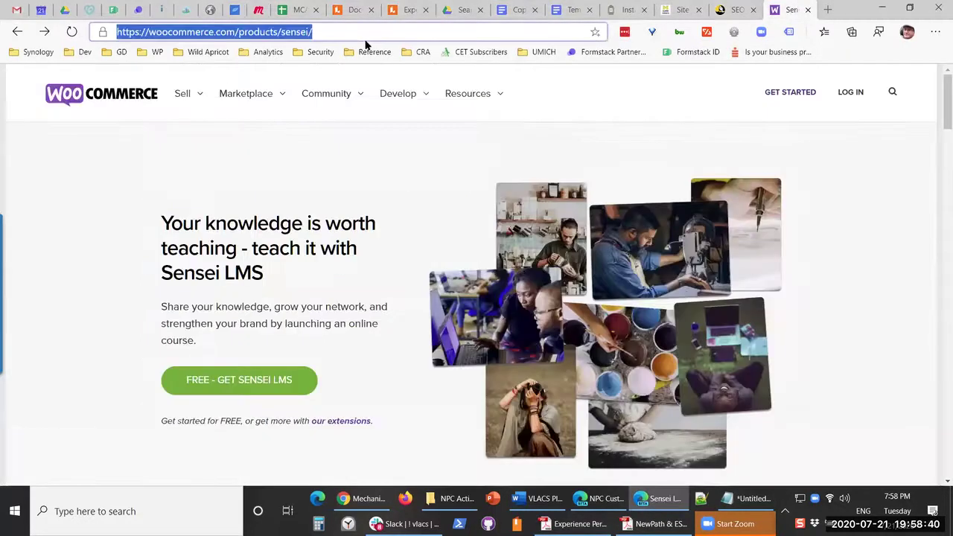
text(we)
key(Return)
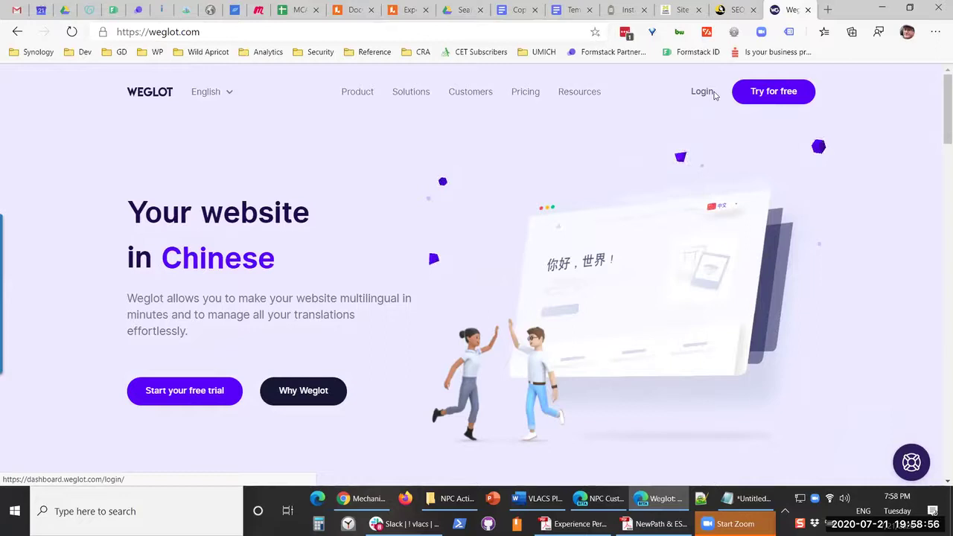
- Open wptoronto.com in a new browser tab
click(819, 10)
text(wp)
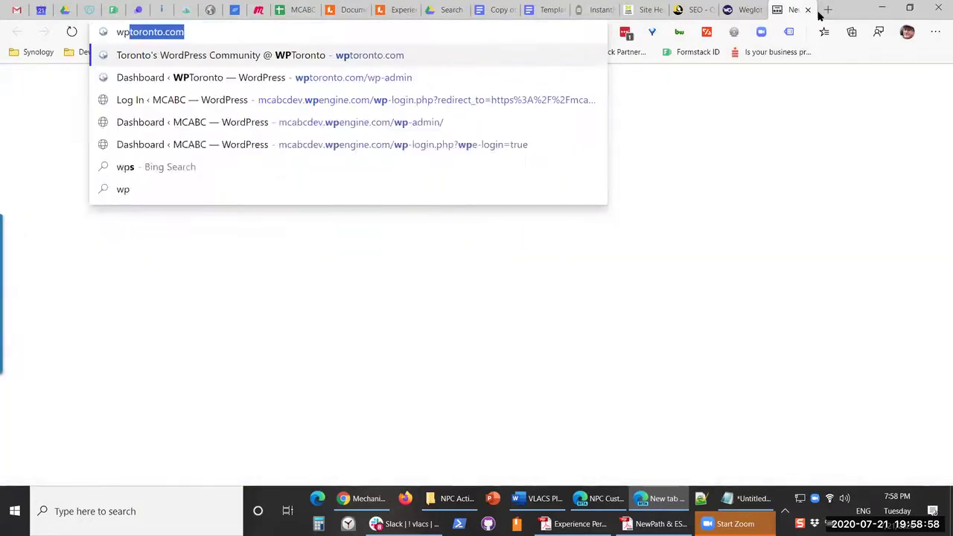
key(Return)
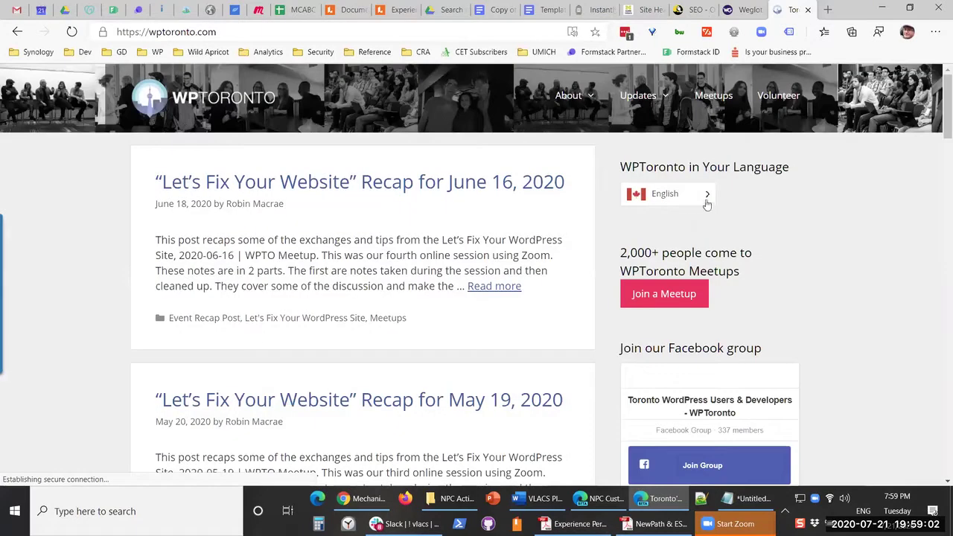
- Switch the WPToronto site to Simplified Chinese, dismiss the browser's translation offer, and look through the translated posts
click(711, 195)
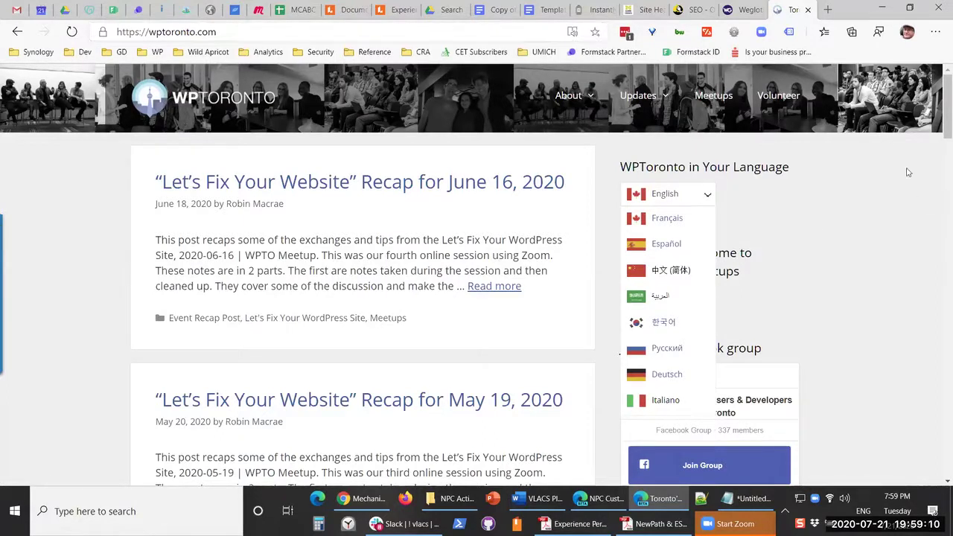
click(664, 273)
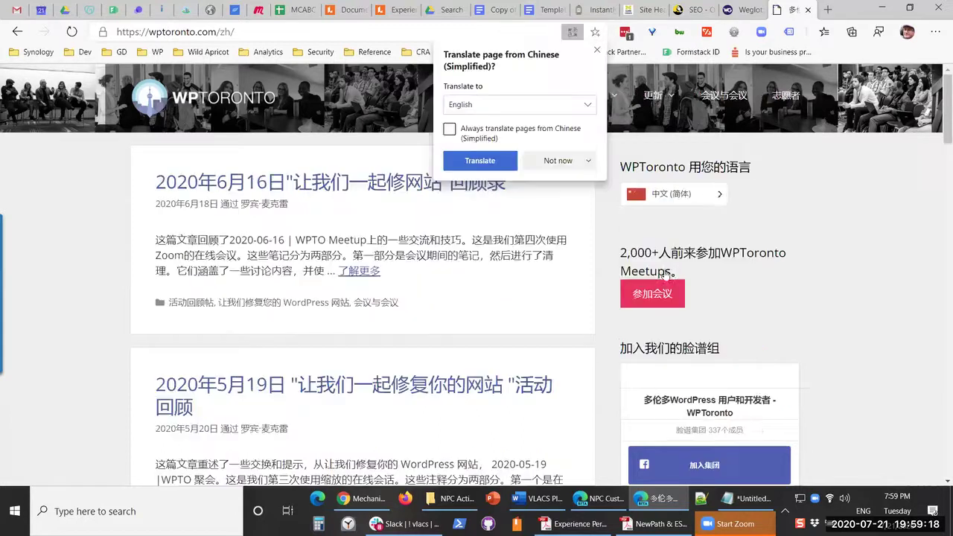
click(597, 50)
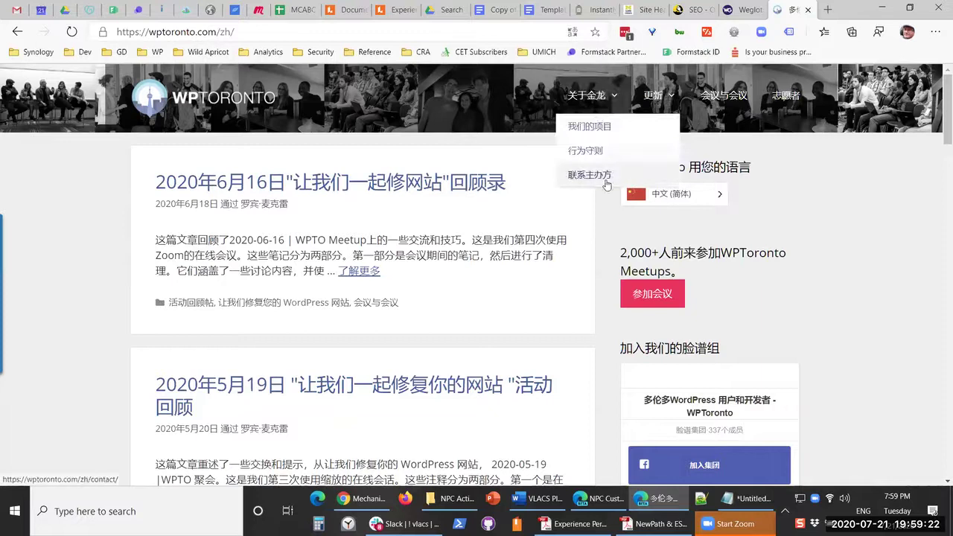
scroll(446, 302, down, 6)
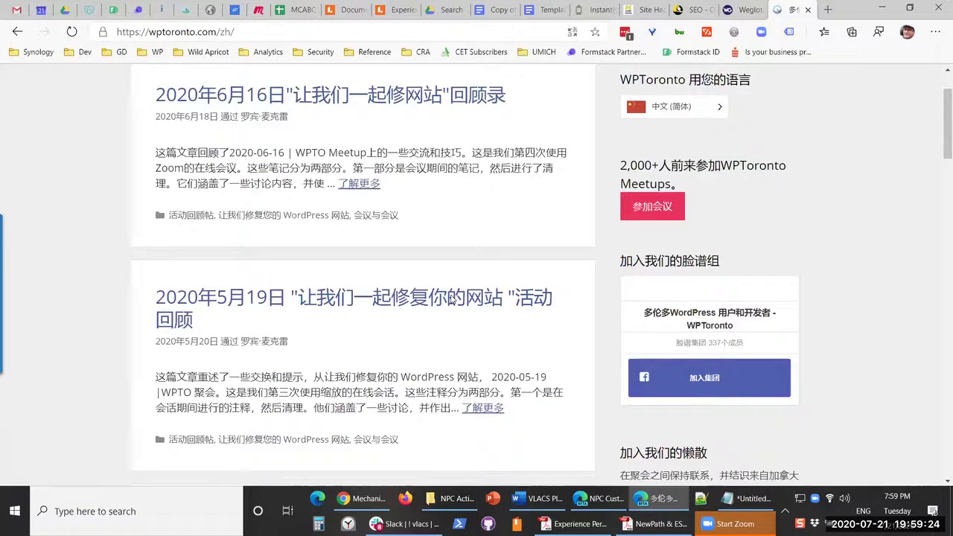
scroll(521, 295, down, 3)
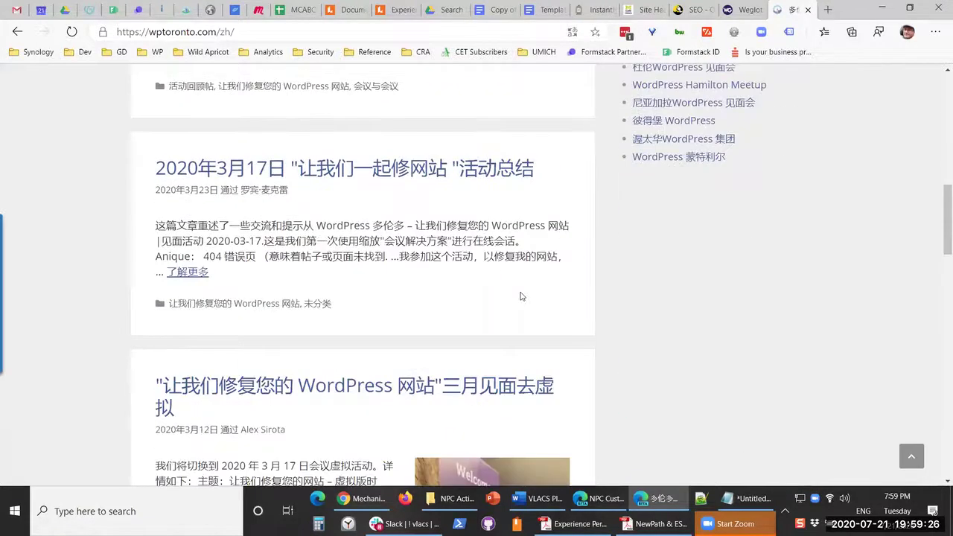
scroll(521, 295, up, 8)
- Switch the WPToronto site to German without browser translation, look through the translated page, and view the available languages
click(696, 146)
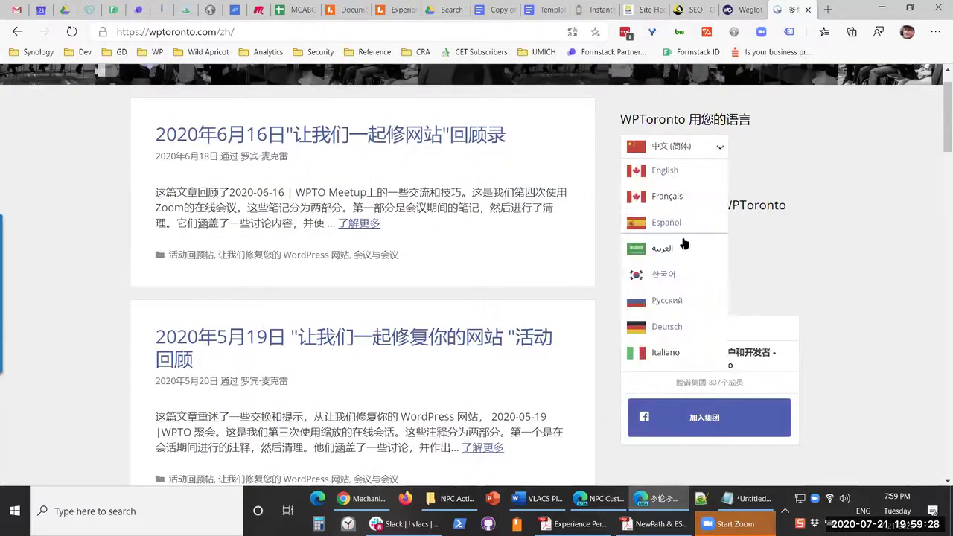
click(676, 332)
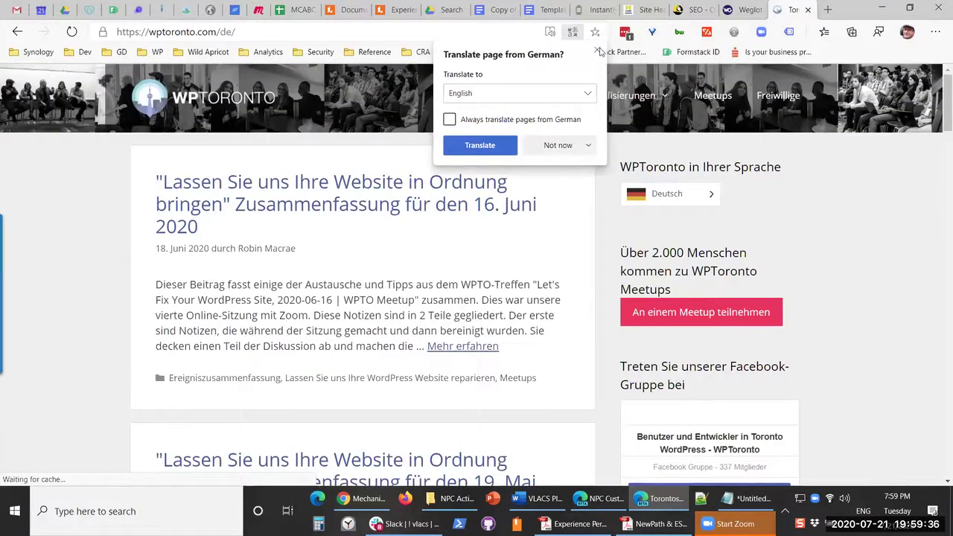
click(597, 50)
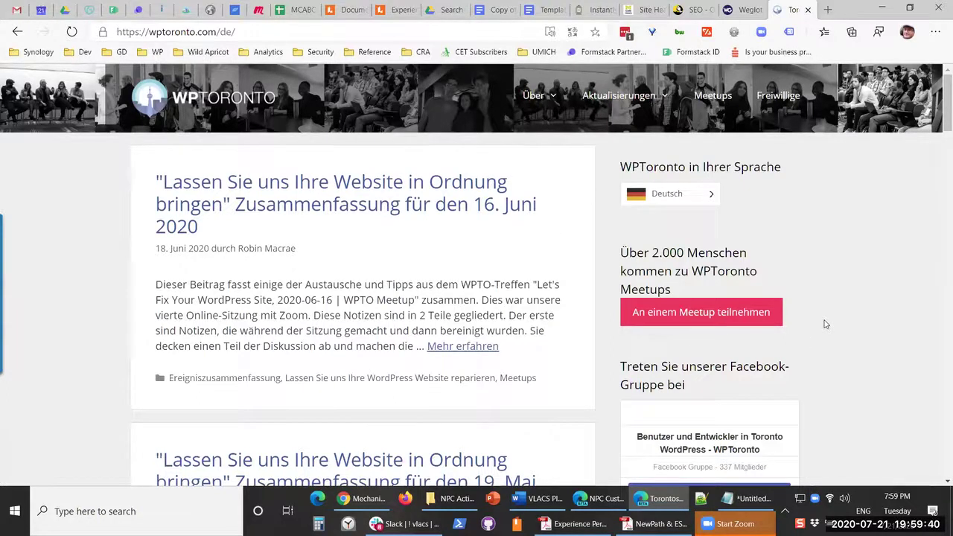
scroll(824, 324, down, 3)
scroll(817, 321, down, 4)
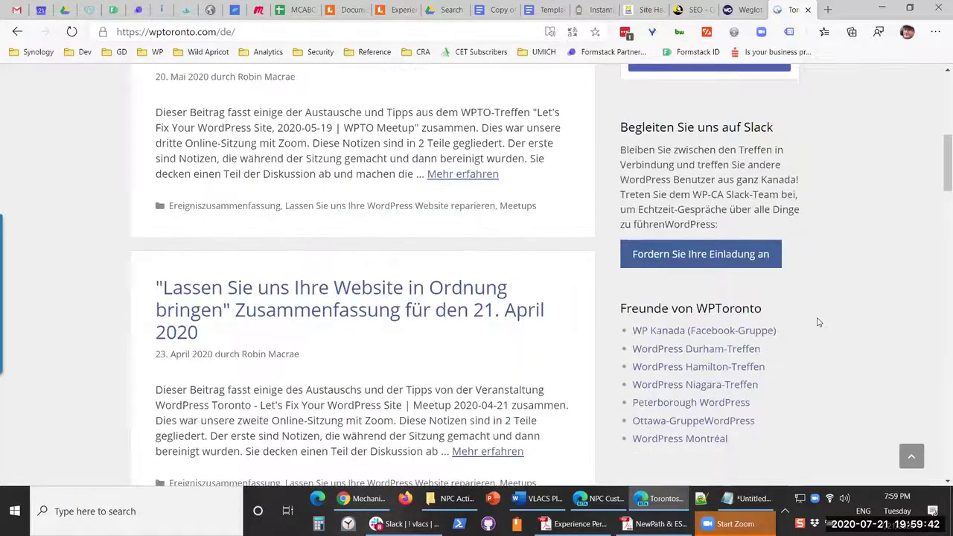
scroll(565, 175, up, 7)
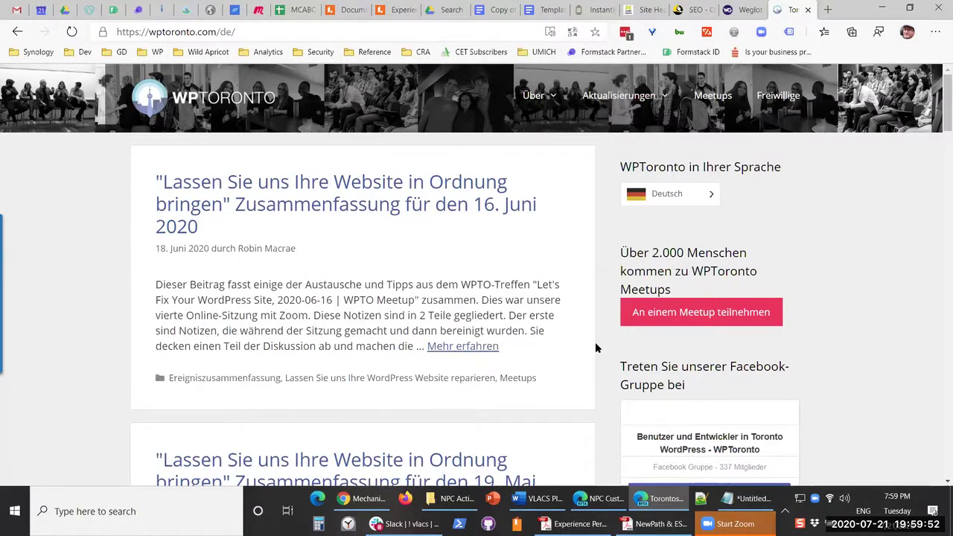
scroll(595, 345, down, 3)
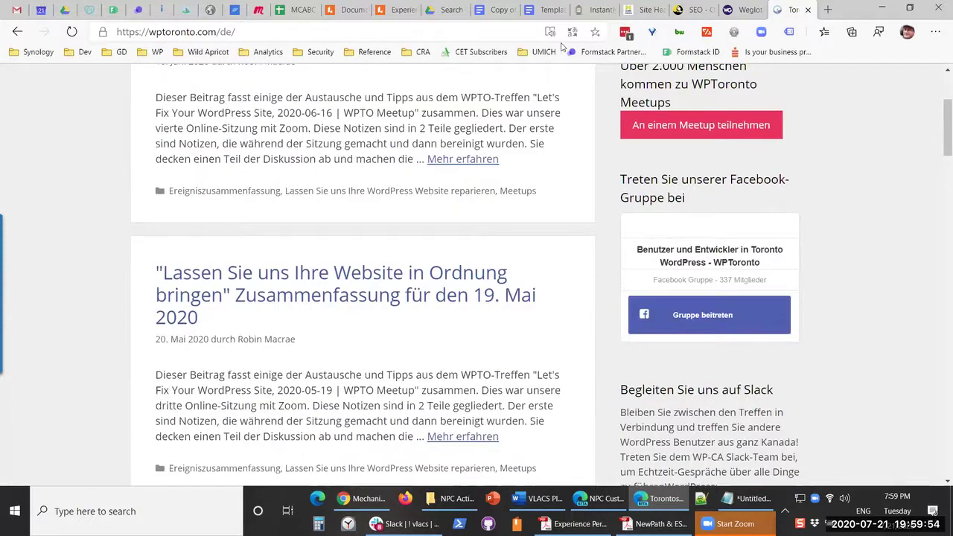
scroll(596, 347, down, 1)
scroll(446, 230, up, 3)
scroll(309, 114, down, 1)
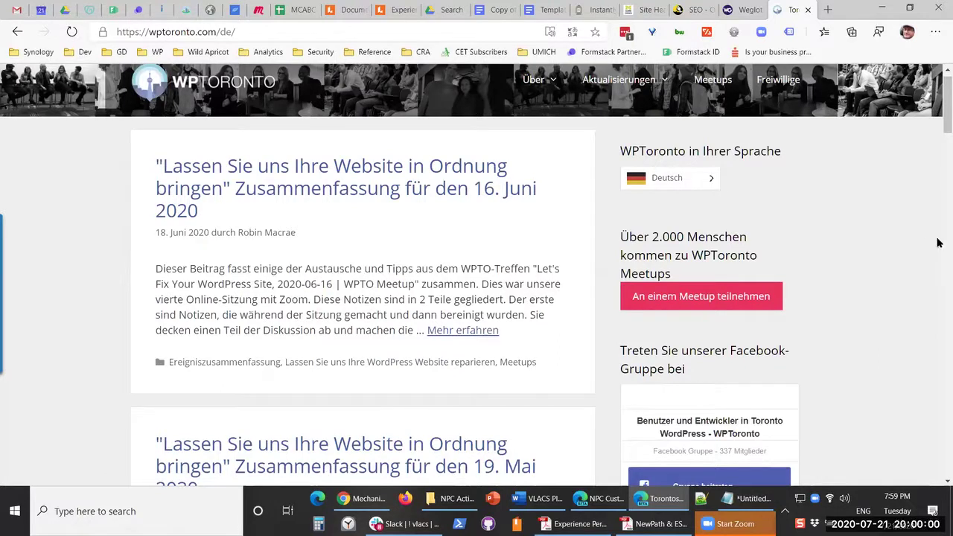
click(676, 177)
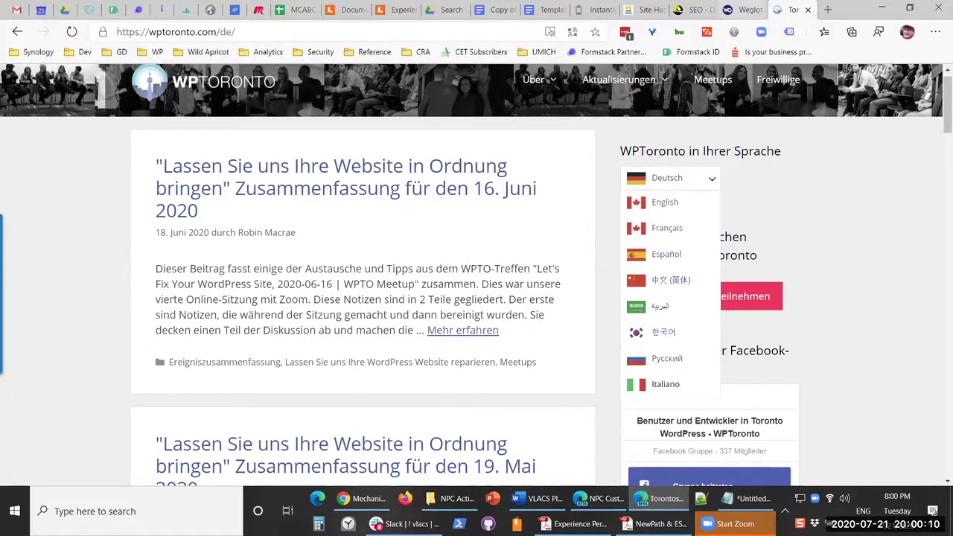
- Return to the Weglot tab, open dashboard.weglot.com and log in with the saved account e-mail and password
click(748, 10)
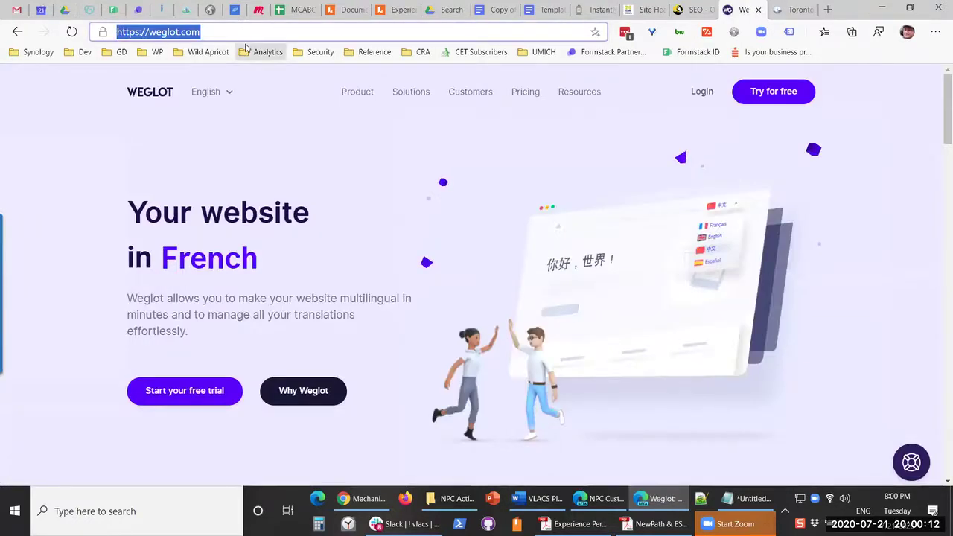
text(da)
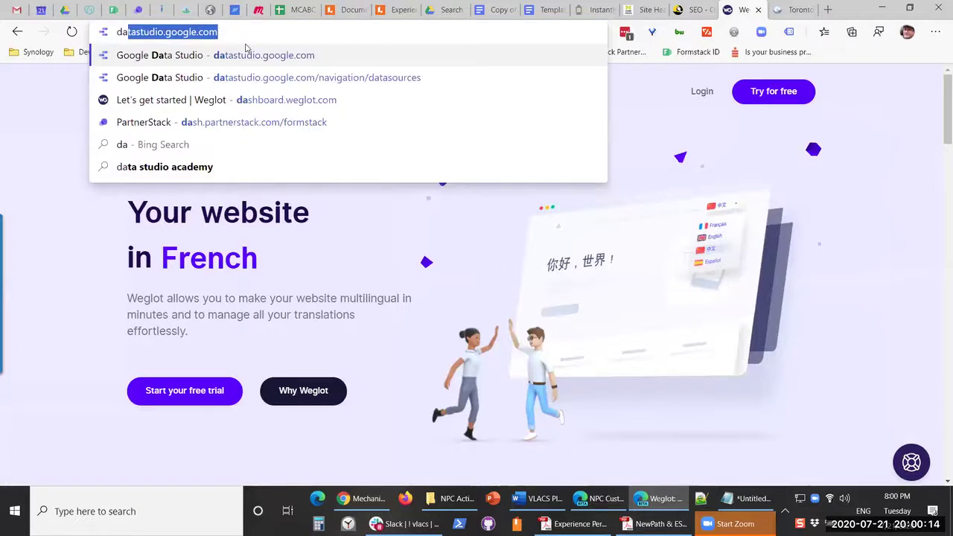
text(sh)
key(Return)
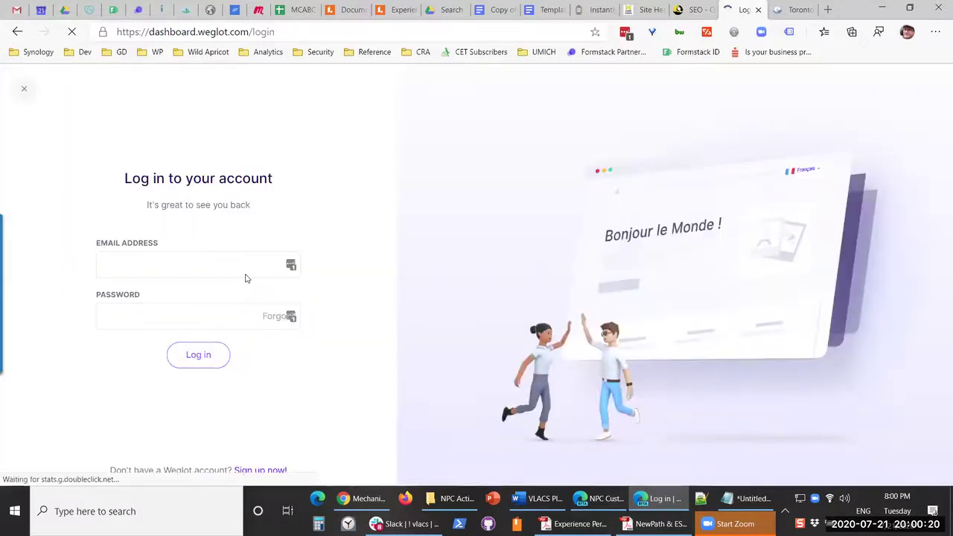
click(214, 364)
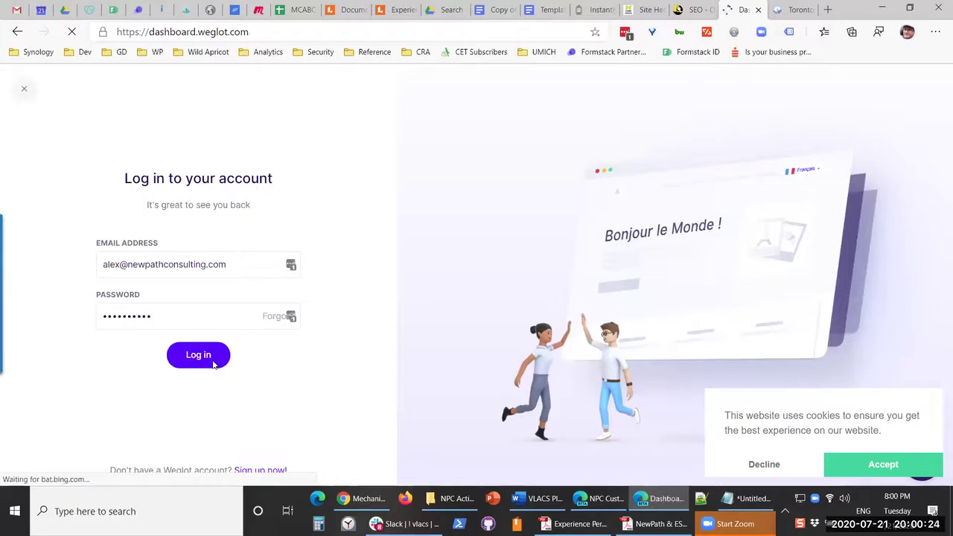
- View the Weglot project list, keep the WordPress Toronto project, and look through all its translation language pairs
click(235, 82)
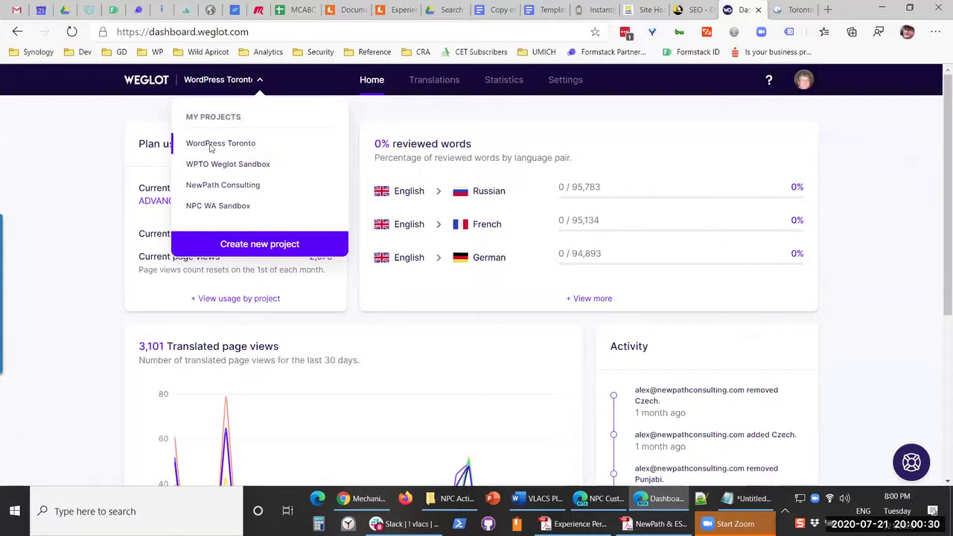
click(480, 361)
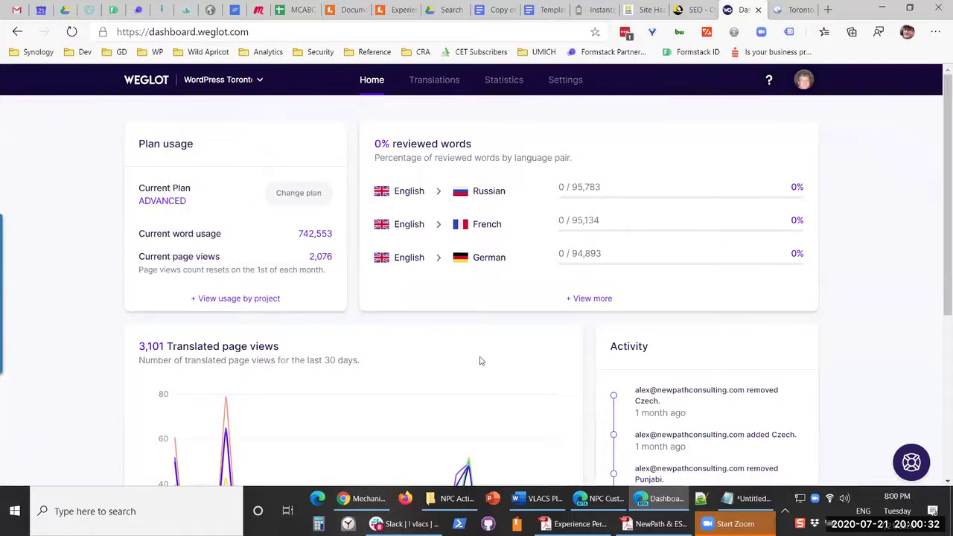
click(582, 355)
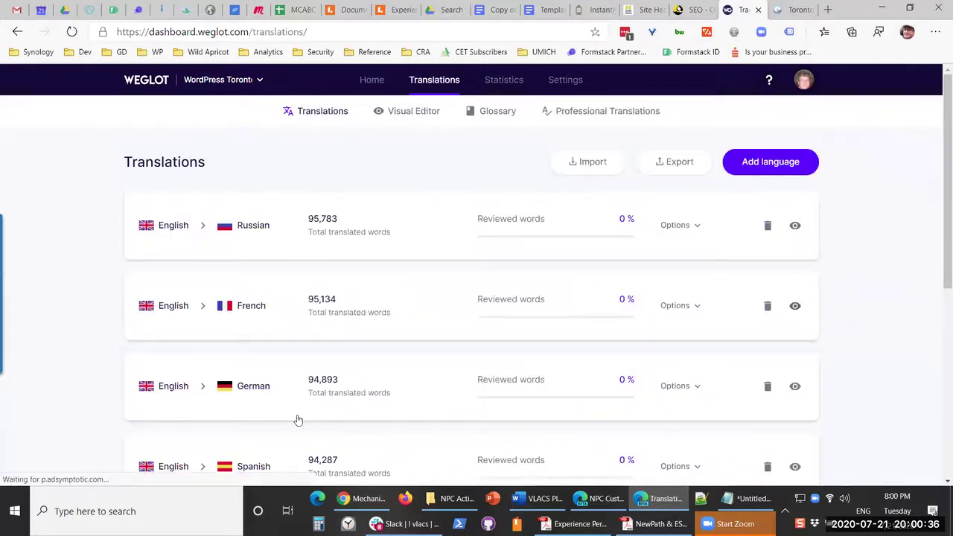
scroll(305, 402, down, 2)
scroll(297, 388, down, 3)
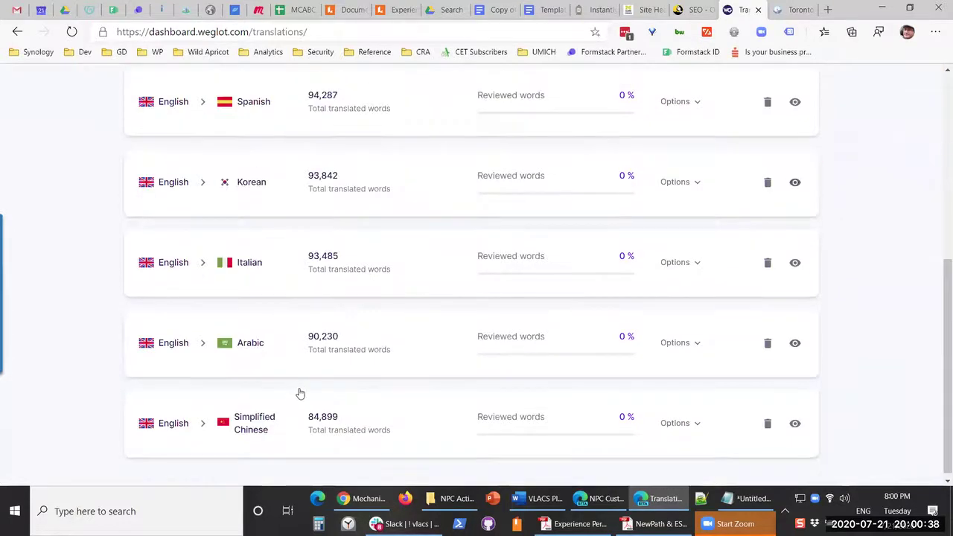
scroll(372, 161, down, 1)
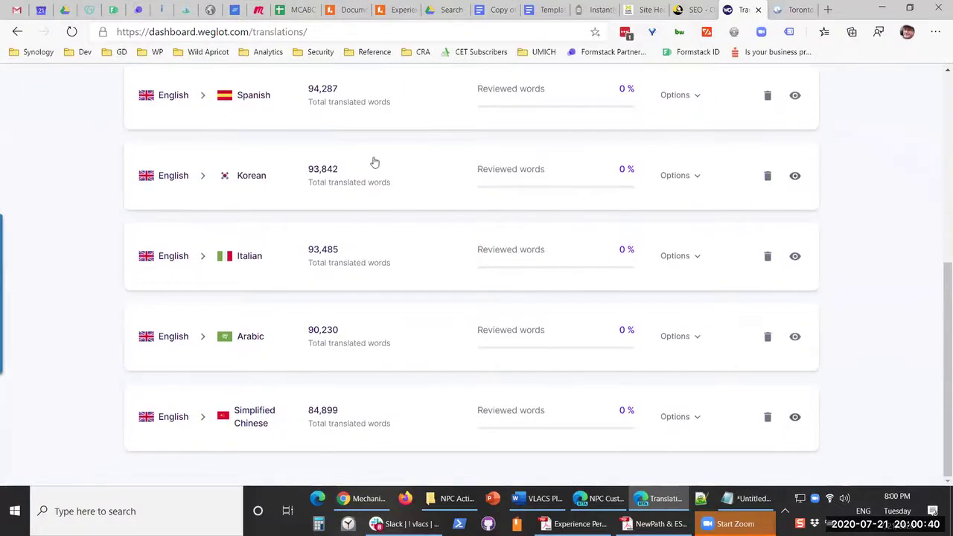
- Open the English to Spanish translations and look through the translated strings
scroll(372, 157, up, 2)
scroll(374, 154, up, 3)
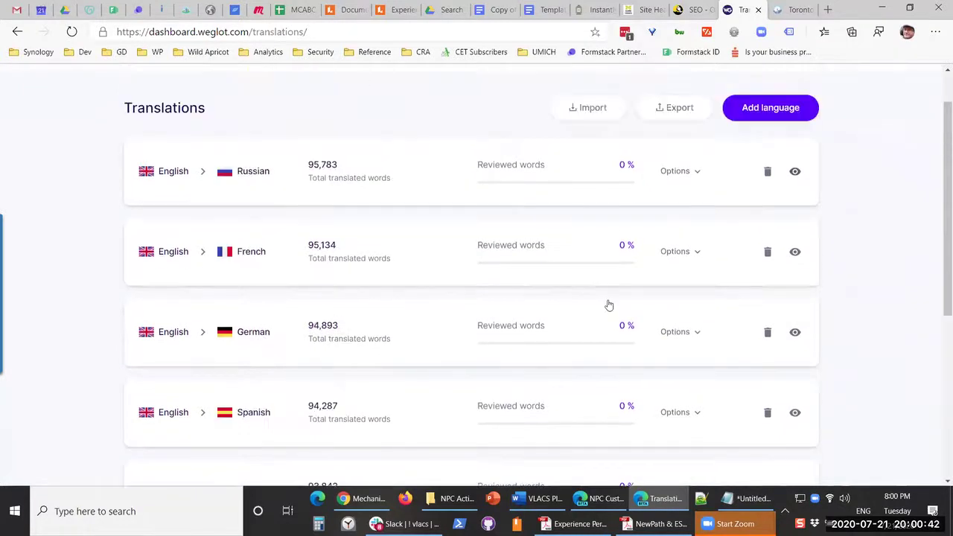
scroll(332, 398, down, 2)
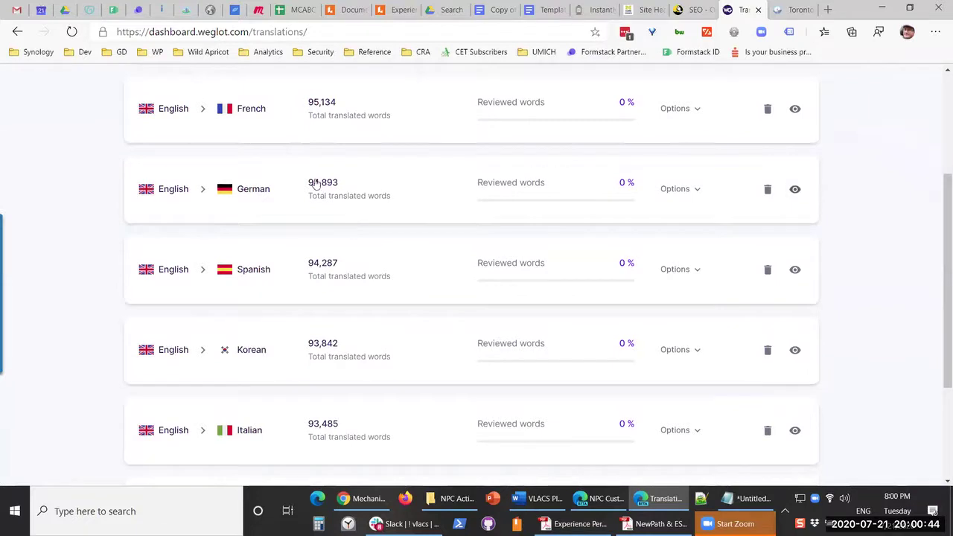
click(332, 264)
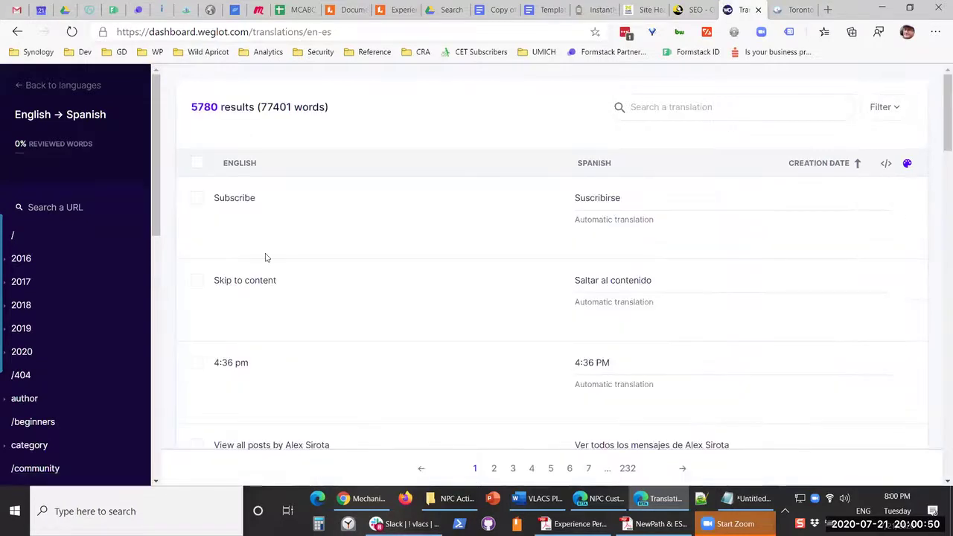
scroll(258, 420, down, 2)
scroll(257, 414, down, 1)
scroll(279, 312, down, 4)
scroll(278, 376, down, 3)
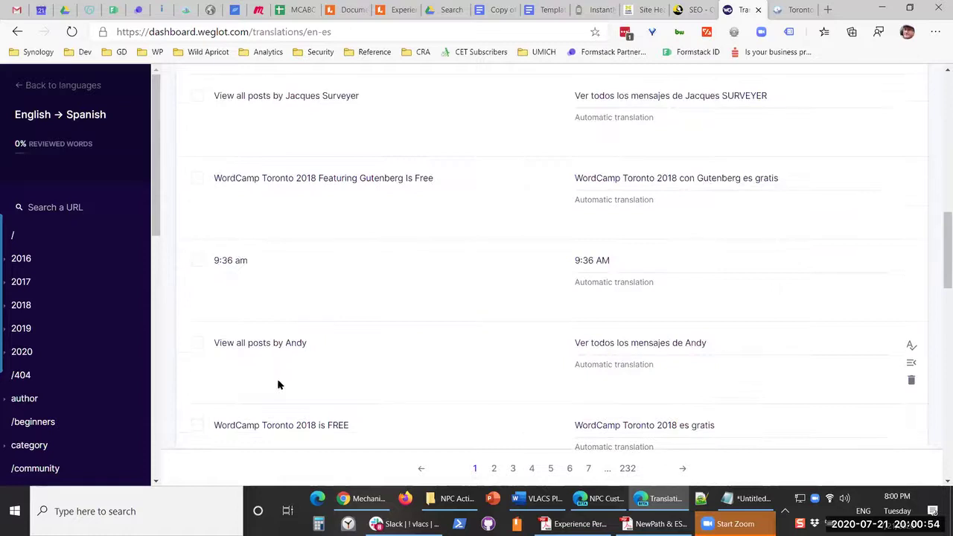
scroll(286, 402, down, 2)
scroll(288, 399, up, 10)
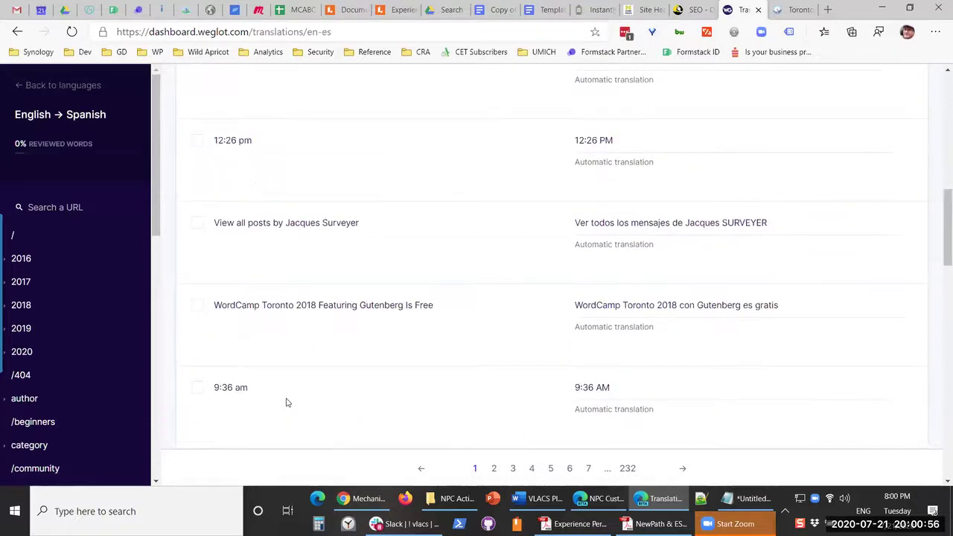
- Search the Spanish translations for "wordpress", look through the matching strings, and clear the search
click(766, 102)
text(wordpress)
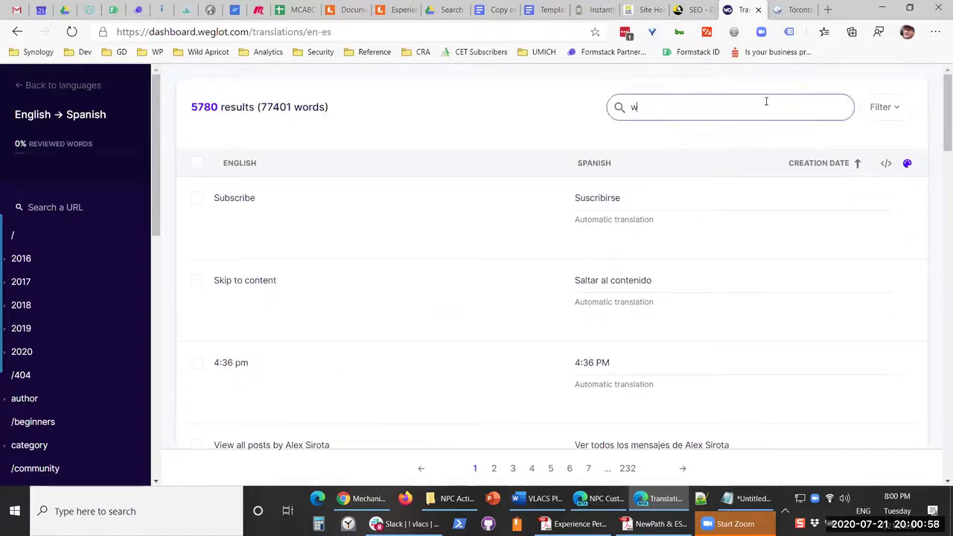
key(Return)
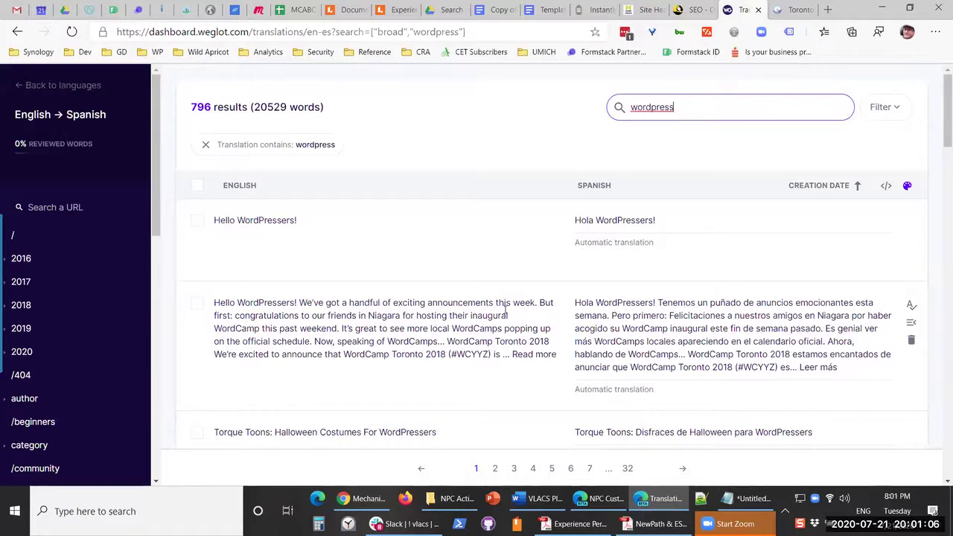
scroll(470, 244, down, 1)
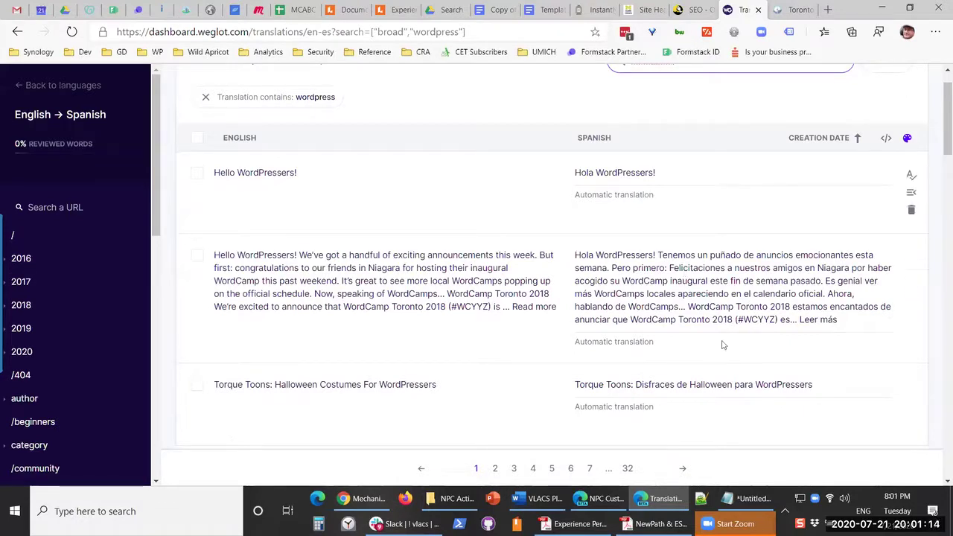
scroll(794, 276, down, 1)
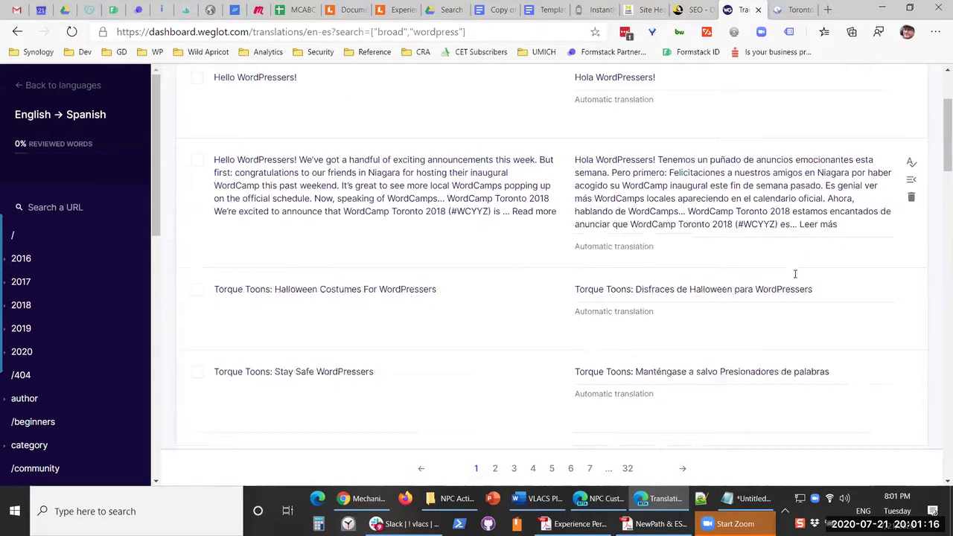
scroll(795, 277, down, 1)
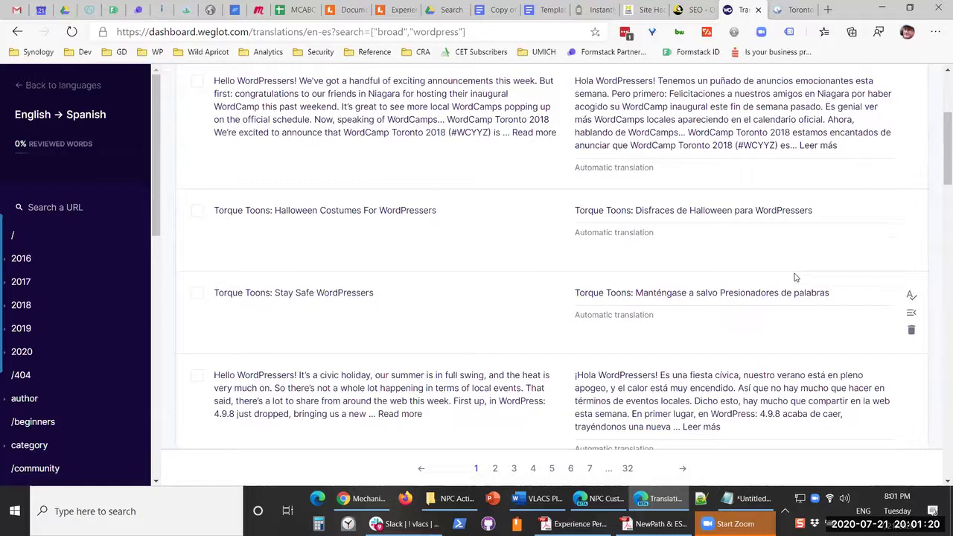
scroll(794, 277, down, 6)
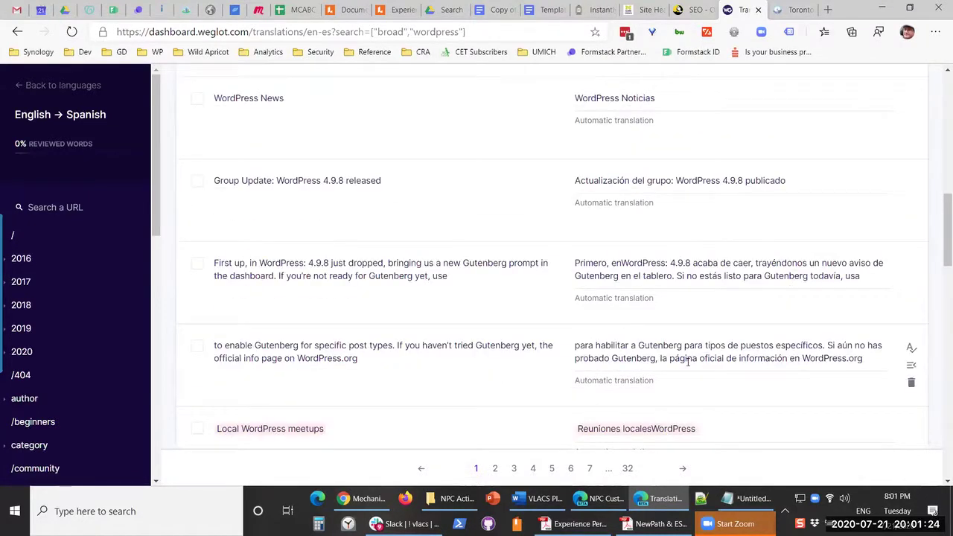
scroll(688, 362, down, 2)
scroll(688, 362, down, 2)
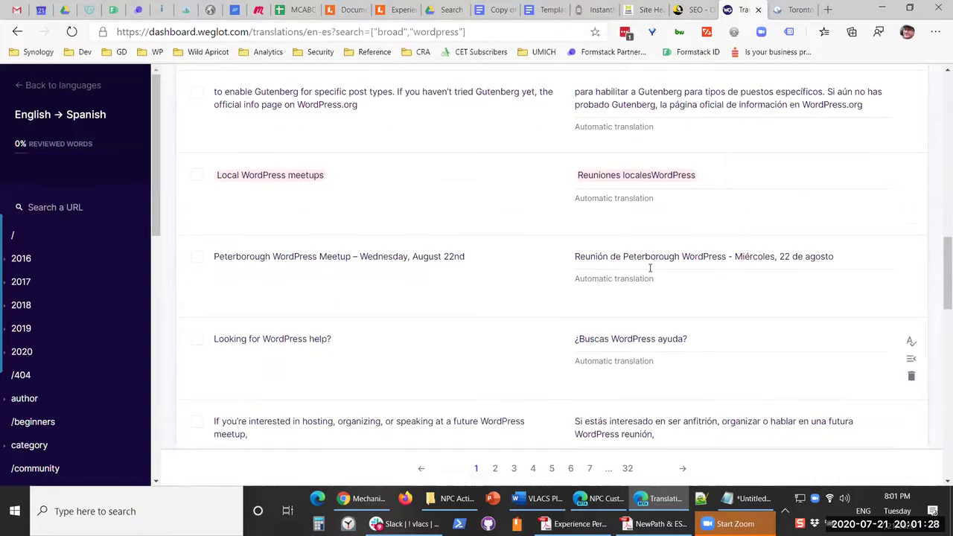
scroll(653, 271, down, 5)
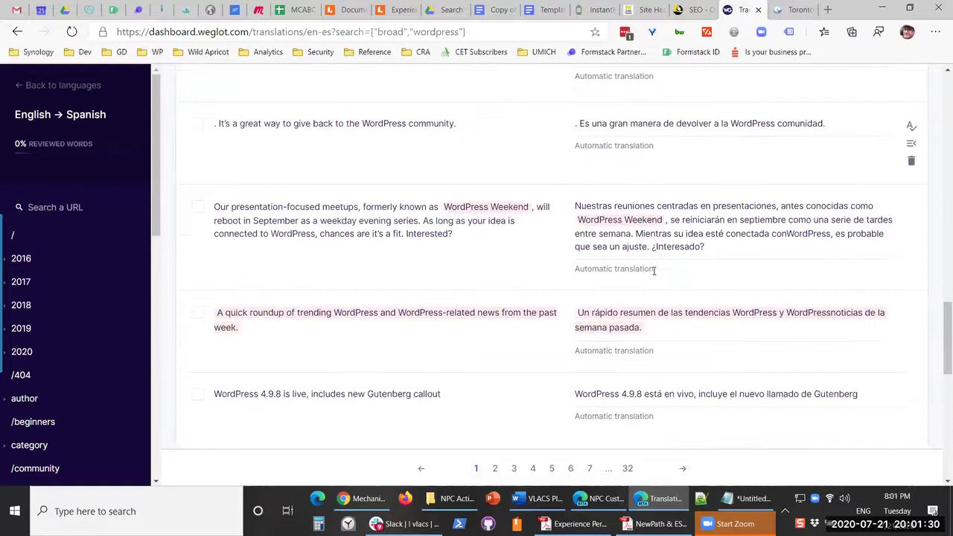
scroll(654, 271, up, 10)
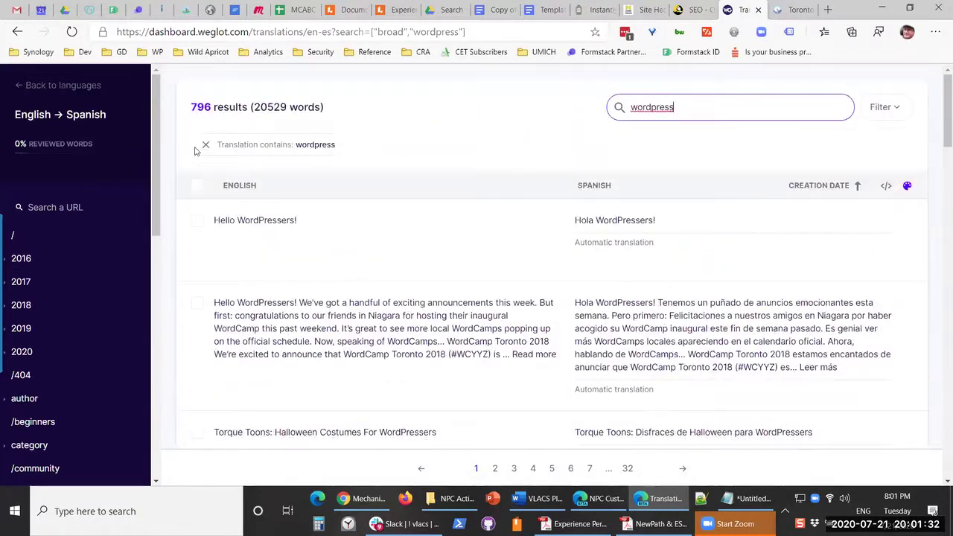
key(Escape)
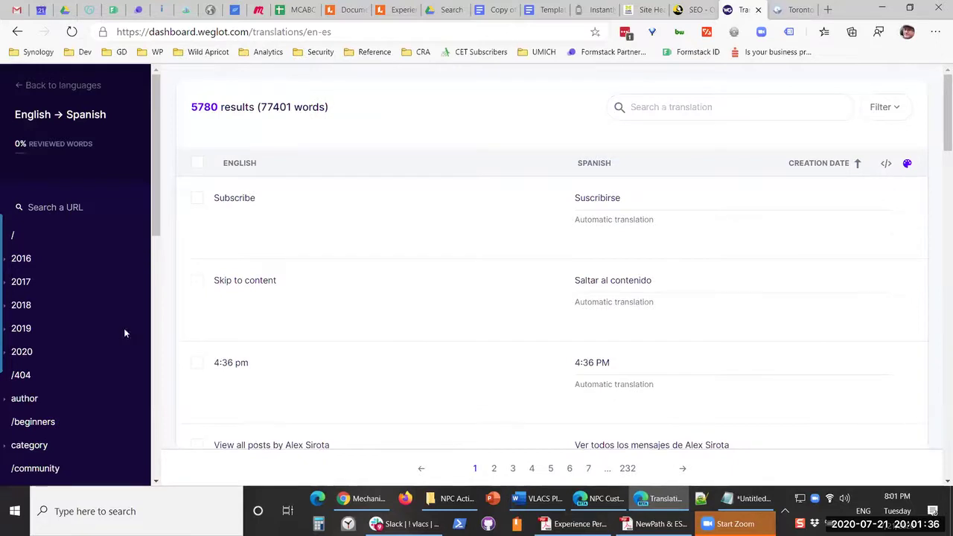
- Return to the language list, open the glossary, and view the options for a new translation rule without saving one
click(43, 88)
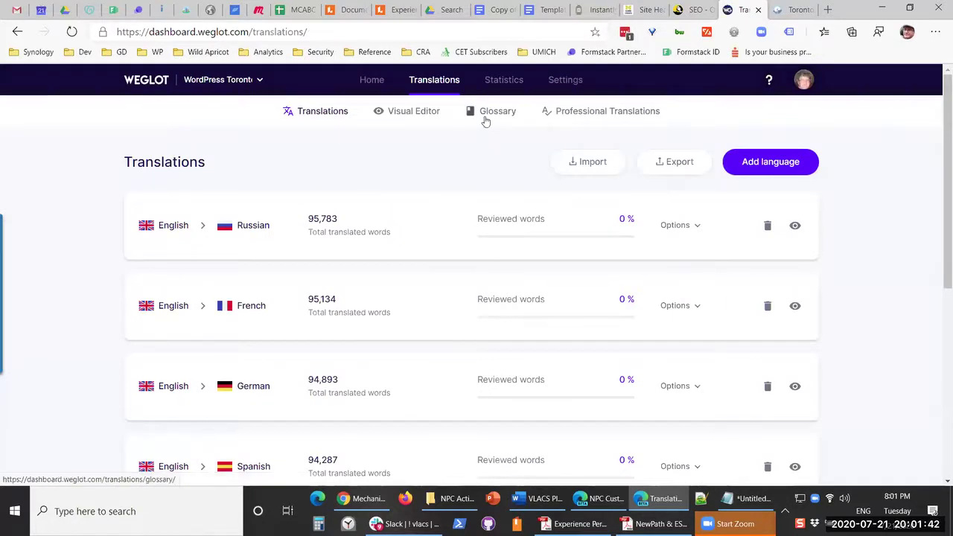
click(485, 119)
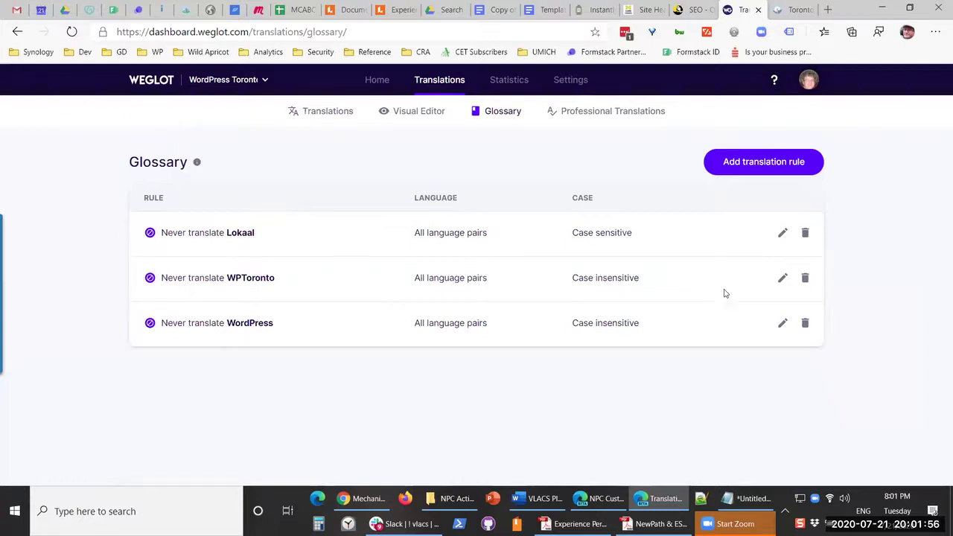
click(755, 167)
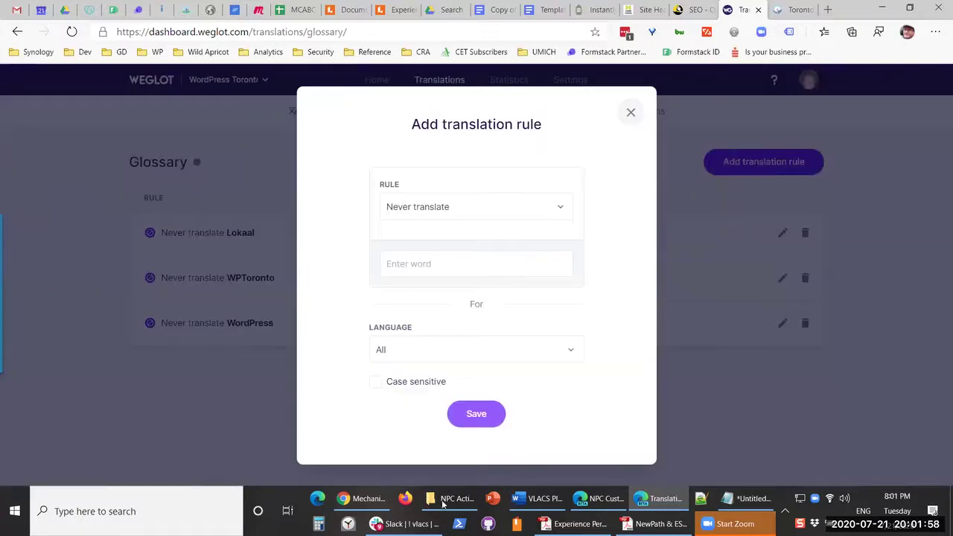
click(629, 111)
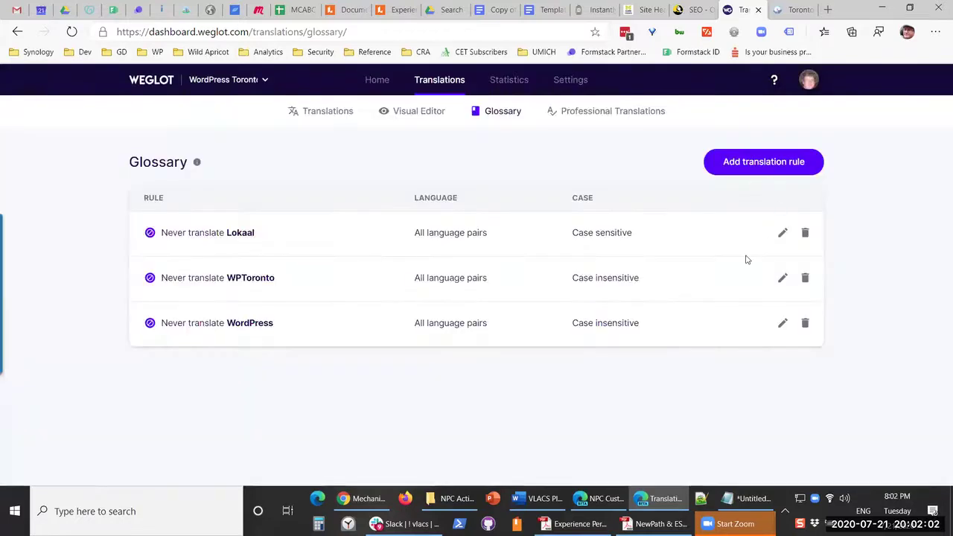
- Open the English to Italian translations and restrict them to the site's root URL "/"
click(335, 118)
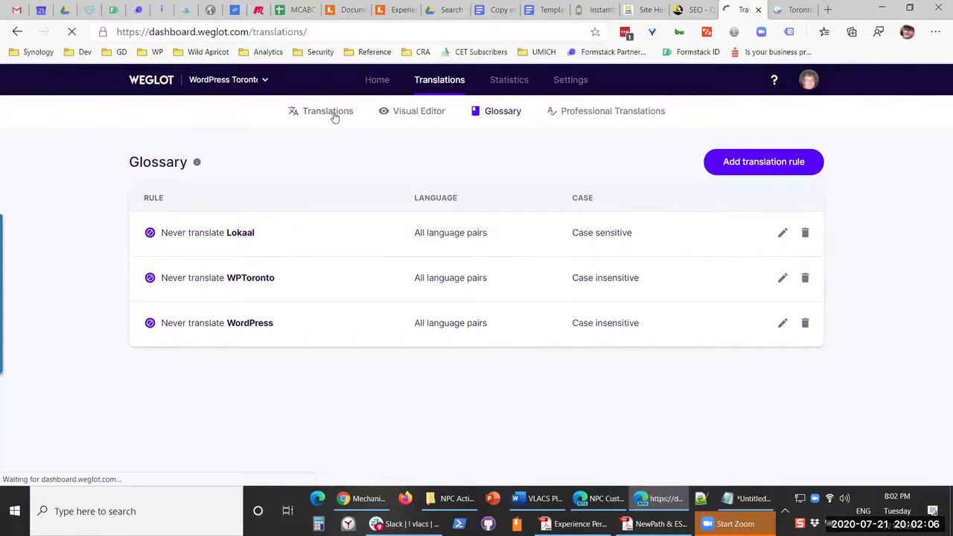
scroll(420, 340, down, 4)
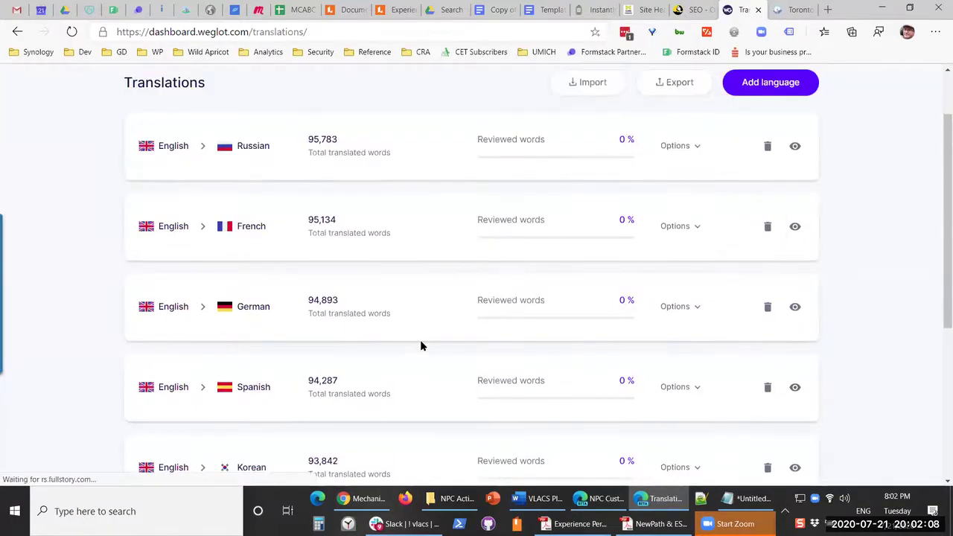
scroll(268, 341, down, 1)
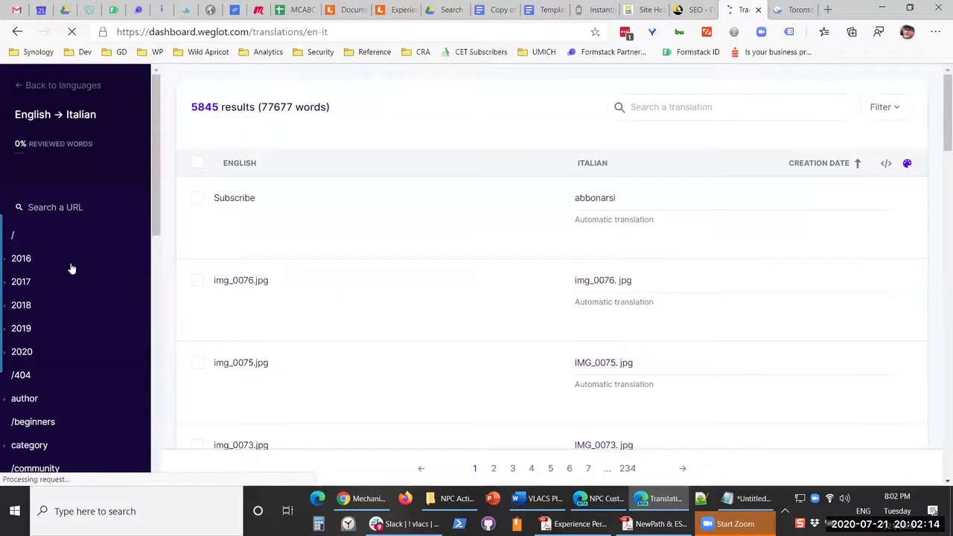
click(18, 239)
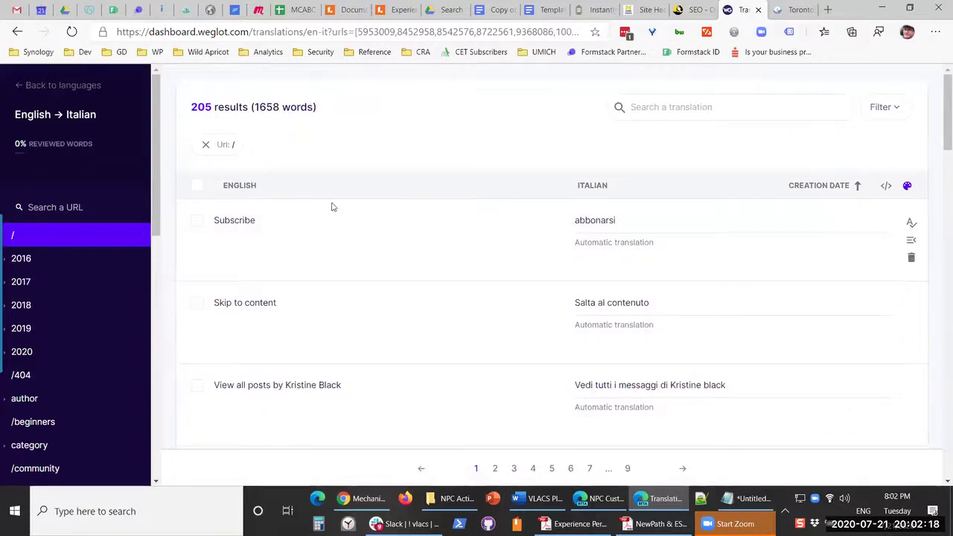
- Look through the home page's English strings and their Italian automatic translations
scroll(332, 206, down, 1)
scroll(279, 335, down, 3)
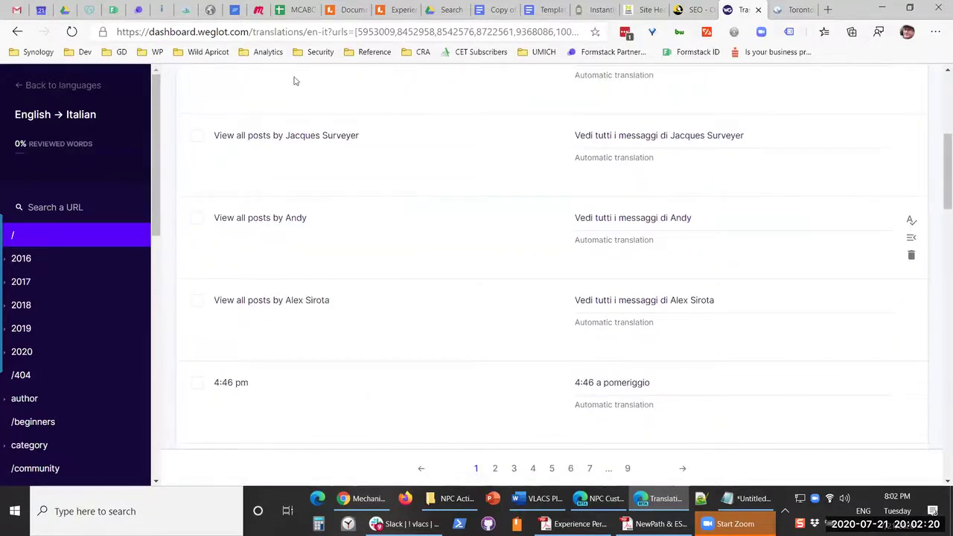
scroll(610, 161, down, 2)
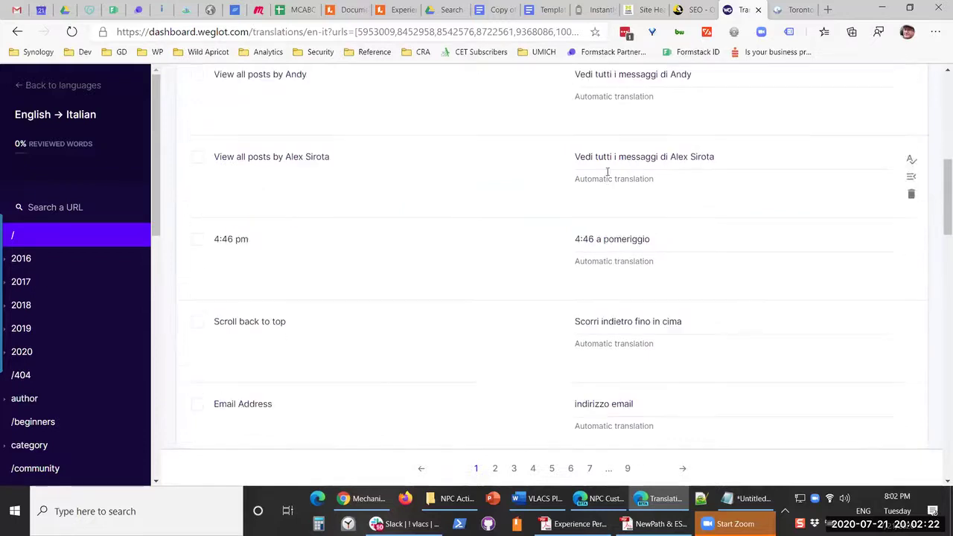
scroll(287, 253, down, 7)
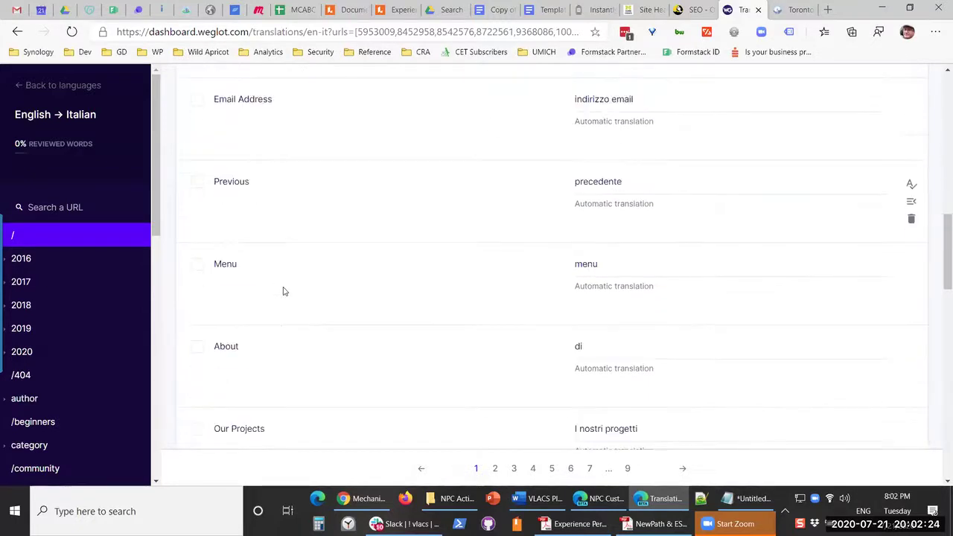
scroll(283, 291, down, 3)
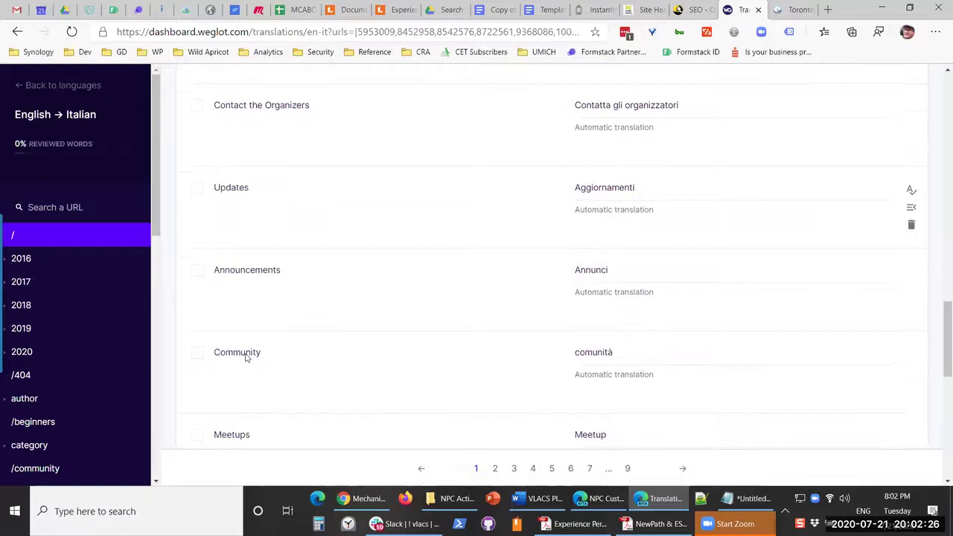
scroll(272, 334, down, 2)
scroll(238, 157, down, 2)
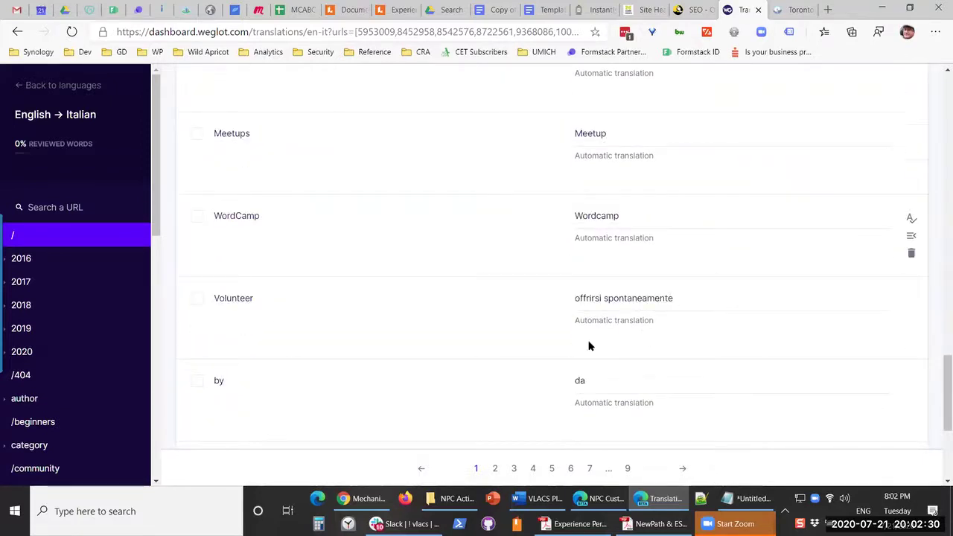
scroll(600, 241, down, 1)
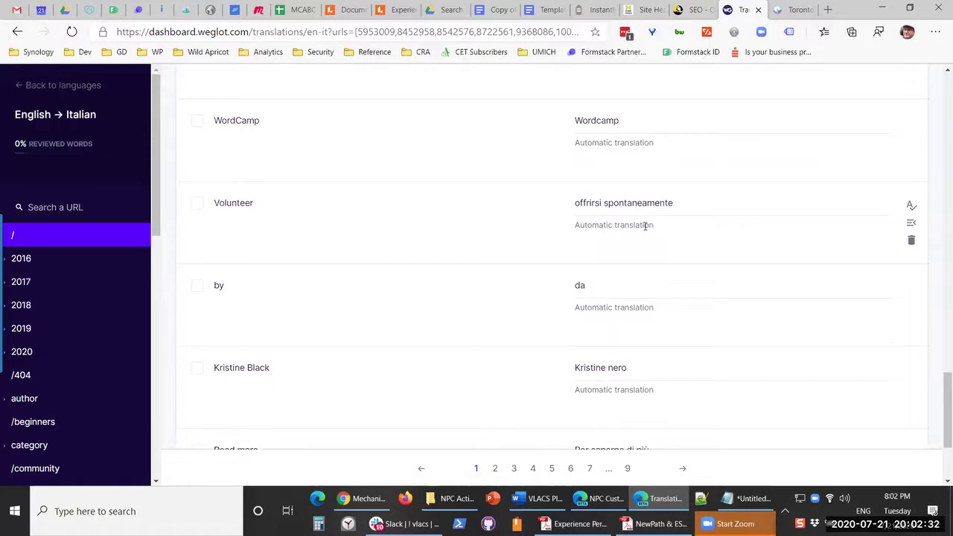
scroll(647, 234, down, 1)
scroll(650, 244, down, 1)
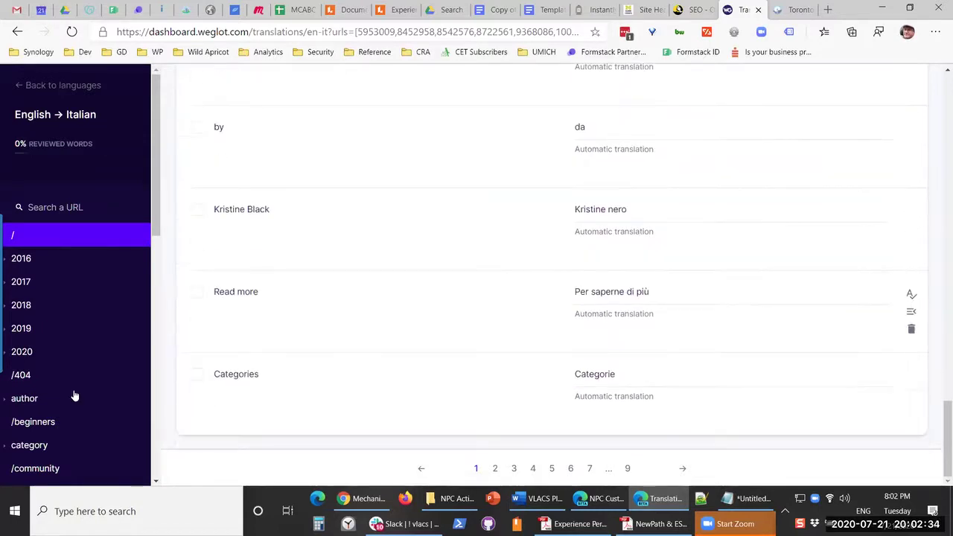
- Restrict the Italian translations to the /conduct page and look through its strings
scroll(70, 362, down, 1)
scroll(87, 404, down, 1)
click(39, 356)
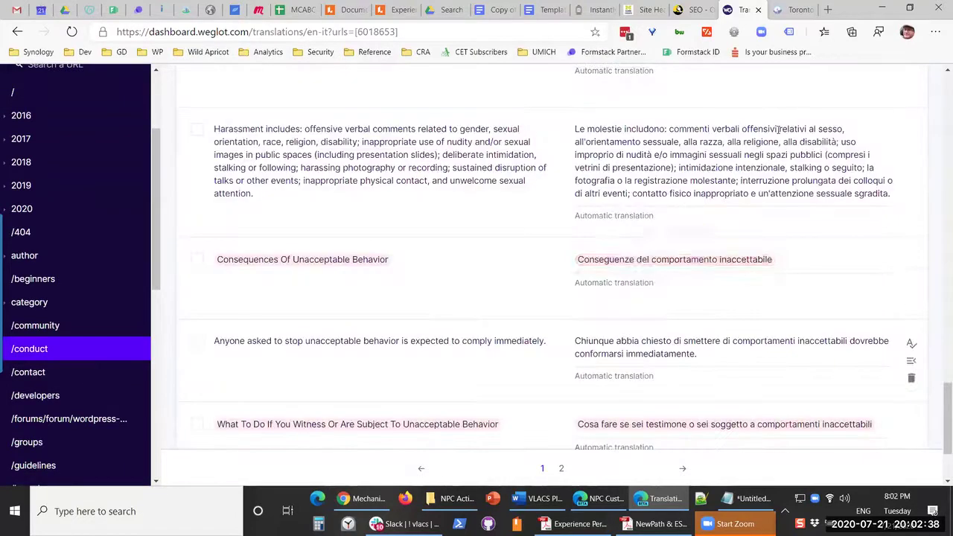
- Switch to the WPToronto site's tab, set the site language to English, and open the Code of Conduct page
key(ctrl+Tab)
scroll(617, 123, up, 1)
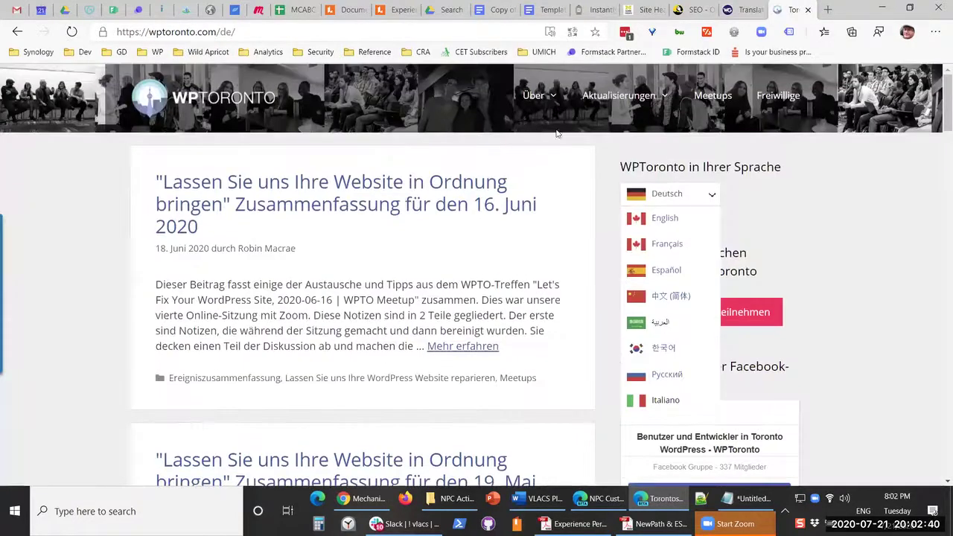
click(666, 227)
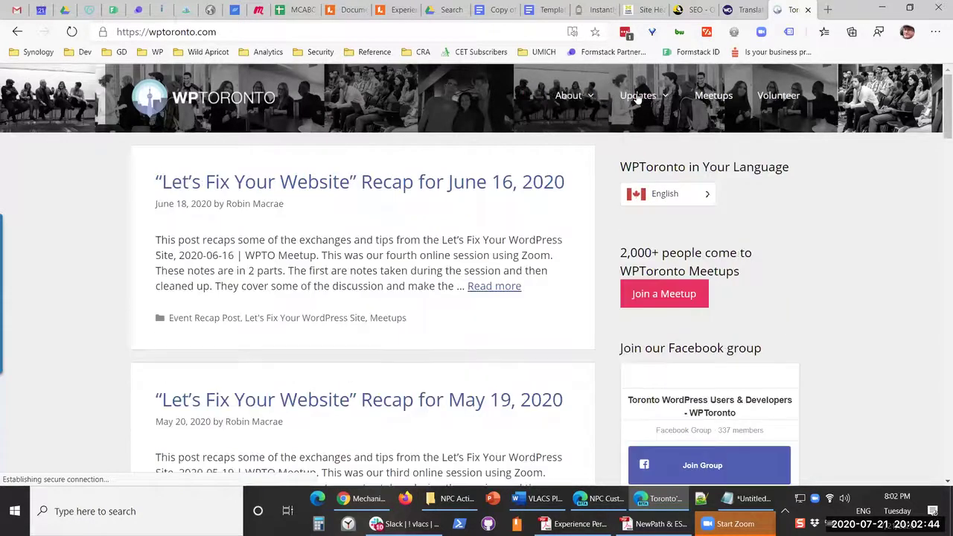
mouse_move(576, 129)
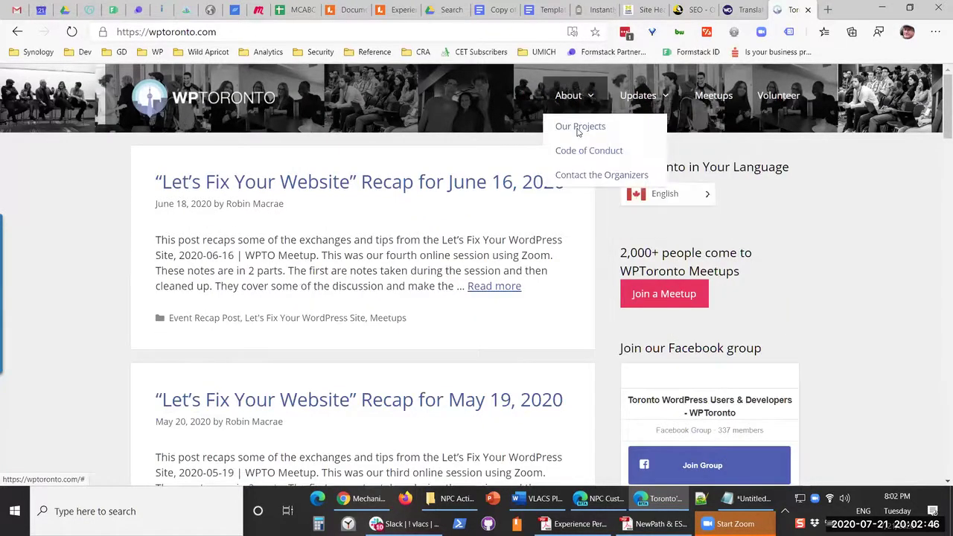
click(582, 157)
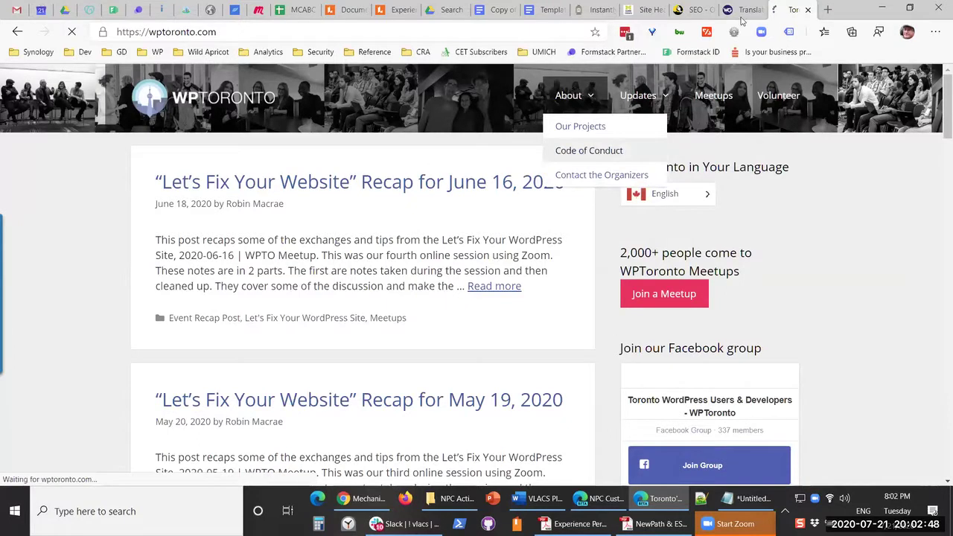
- Return to the Weglot translations and find the "Group Guidelines & Code of Conduct" string among the /conduct entries
click(740, 15)
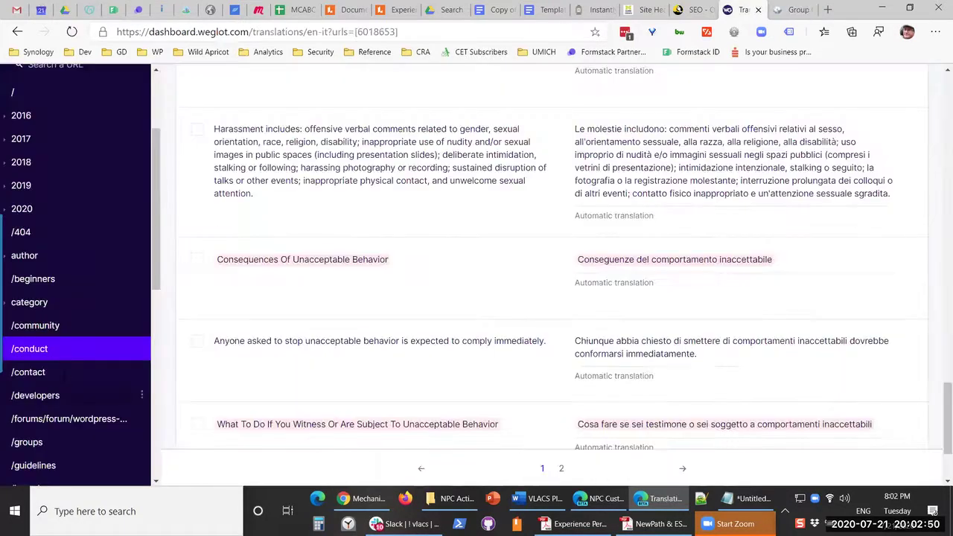
scroll(458, 156, up, 2)
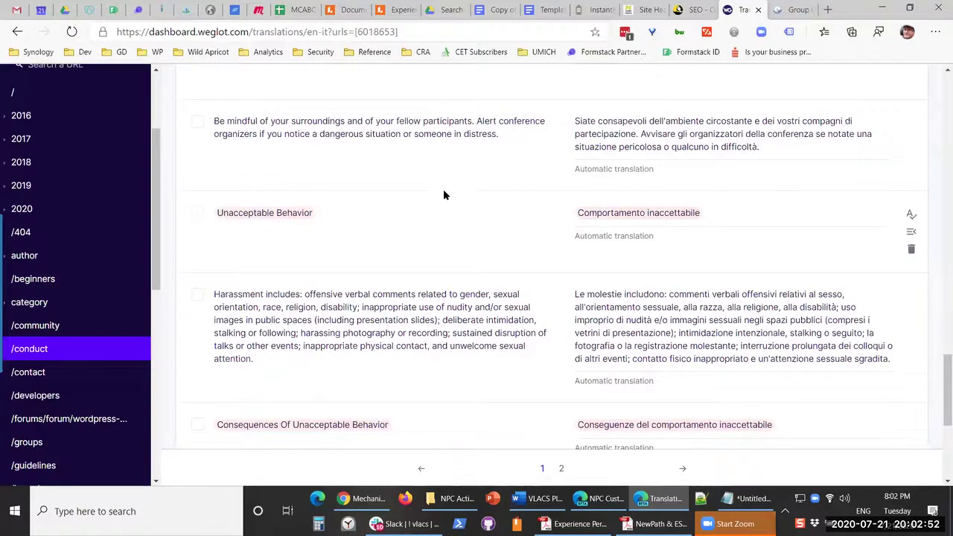
scroll(443, 195, up, 4)
scroll(447, 192, up, 4)
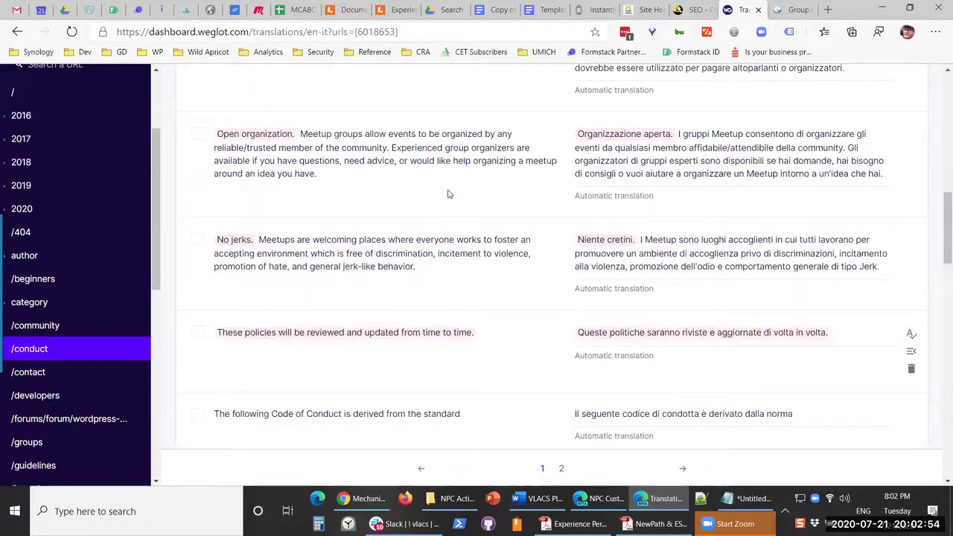
scroll(447, 194, up, 5)
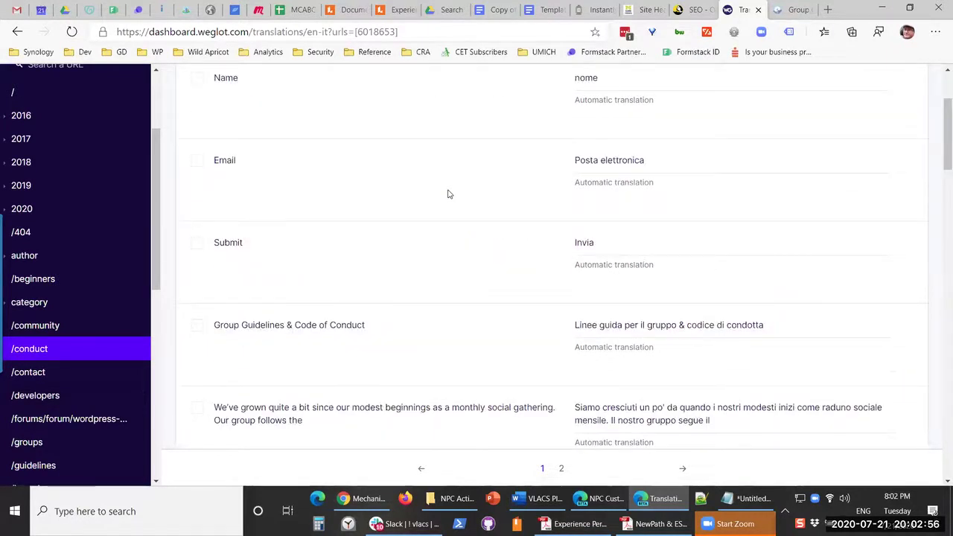
scroll(226, 142, down, 3)
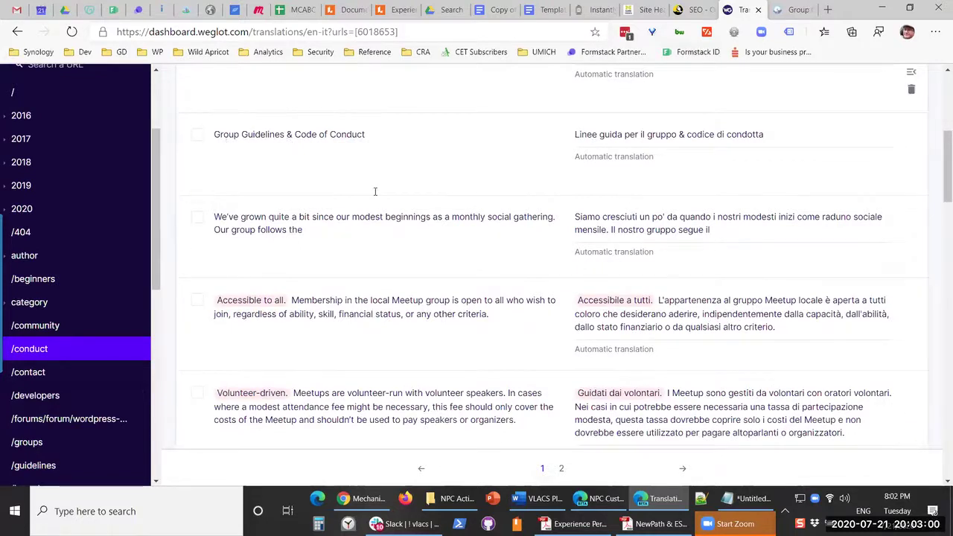
- Set the WPToronto Code of Conduct page to Italian, decline the browser's translation offer, and highlight the page heading
key(ctrl+Tab)
click(665, 194)
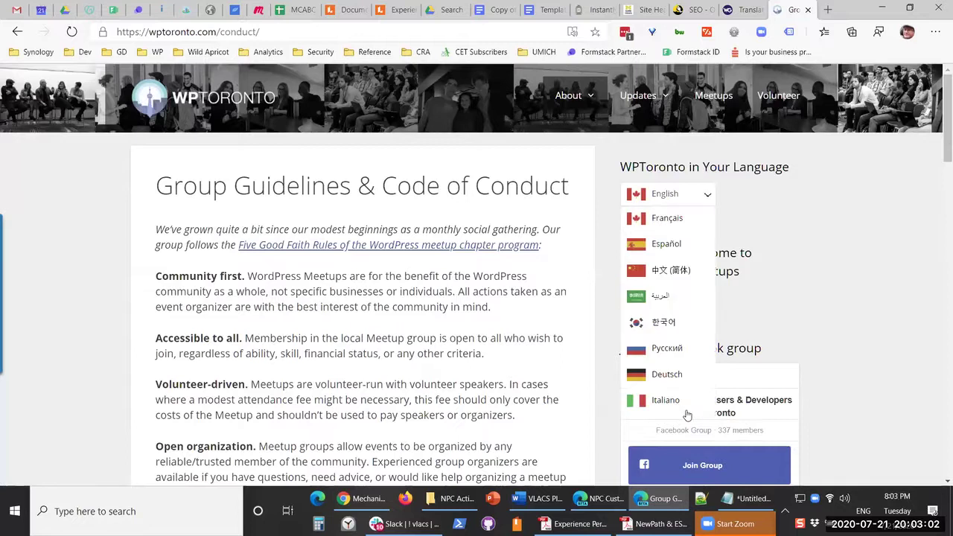
click(686, 413)
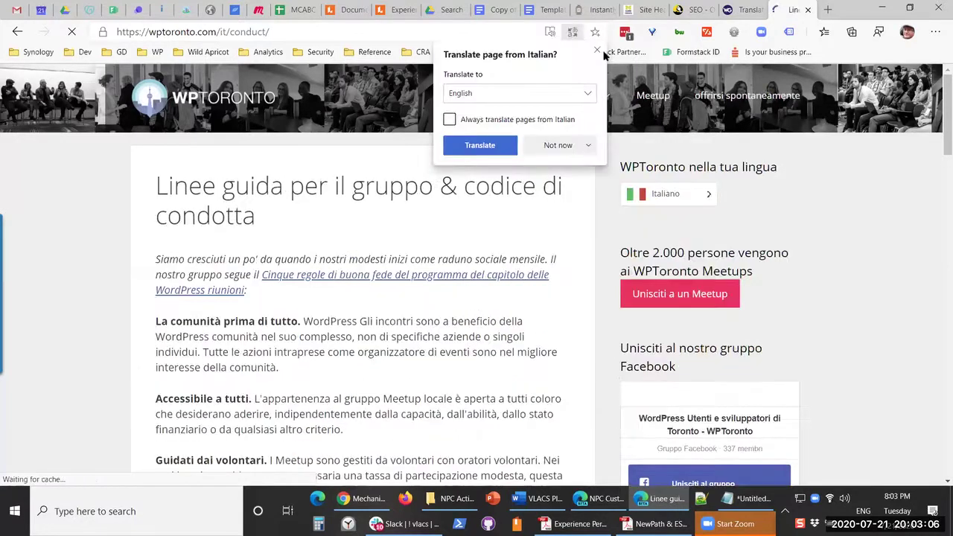
click(567, 147)
click(583, 189)
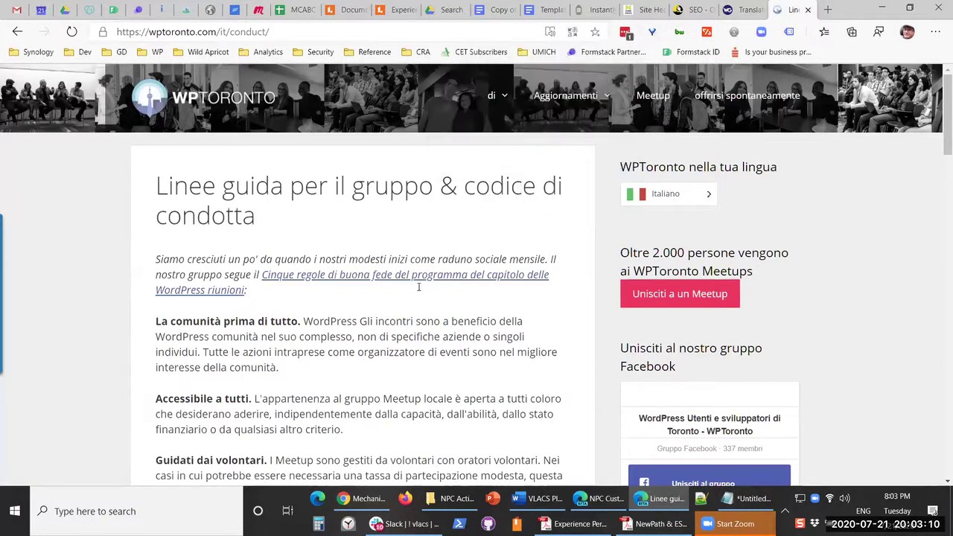
triple_click(254, 217)
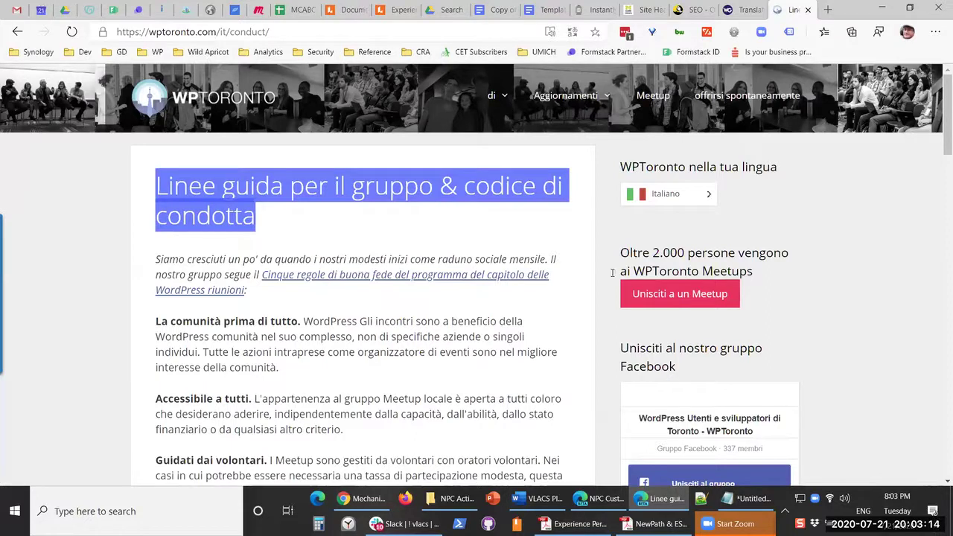
- In Weglot, add "MY TEXT" before the Italian translation of "Group Guidelines & Code of Conduct" and save it
key(ctrl+shift+Tab)
click(664, 174)
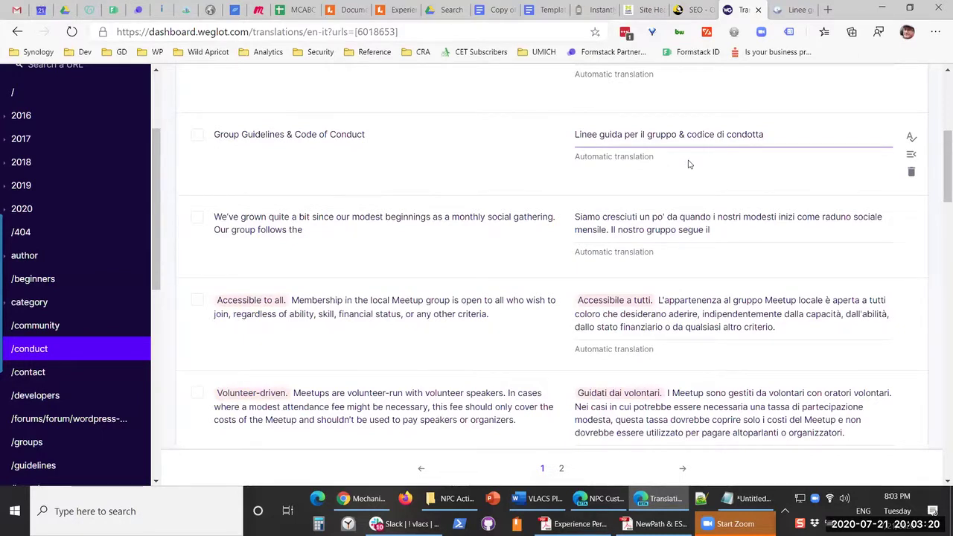
text(MY TEXT)
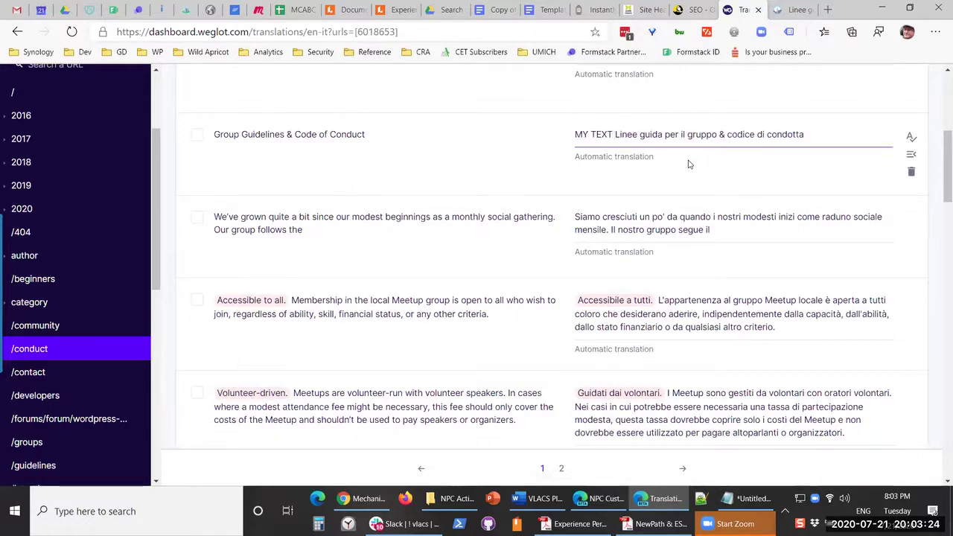
key(Return)
key(BackSpace)
click(680, 216)
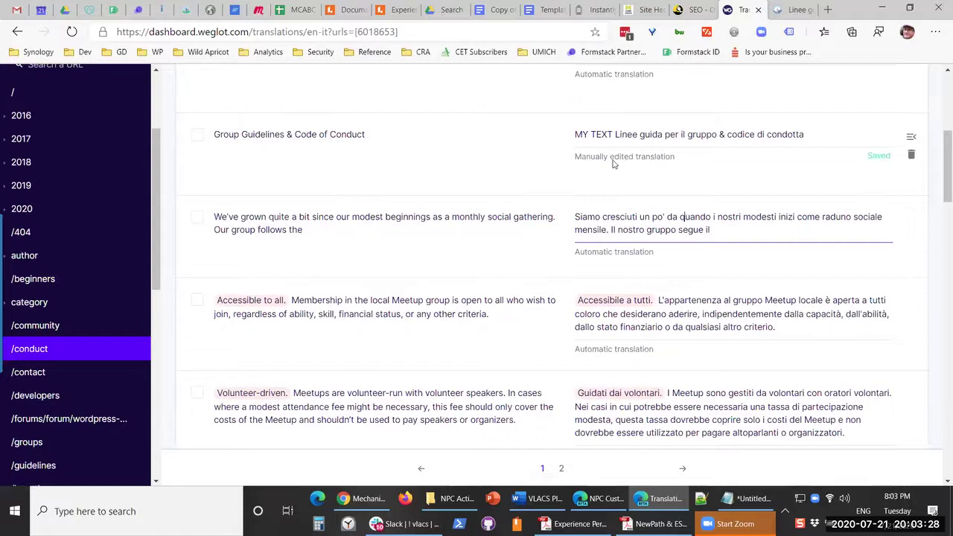
- Reload the Italian Code of Conduct page on the WPToronto site, and set the site language to Français
click(794, 9)
click(71, 31)
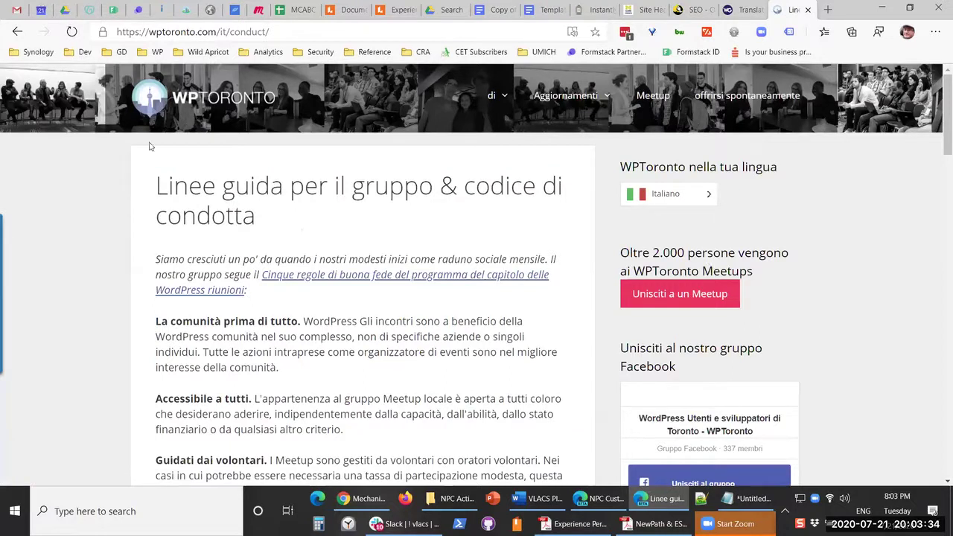
click(71, 32)
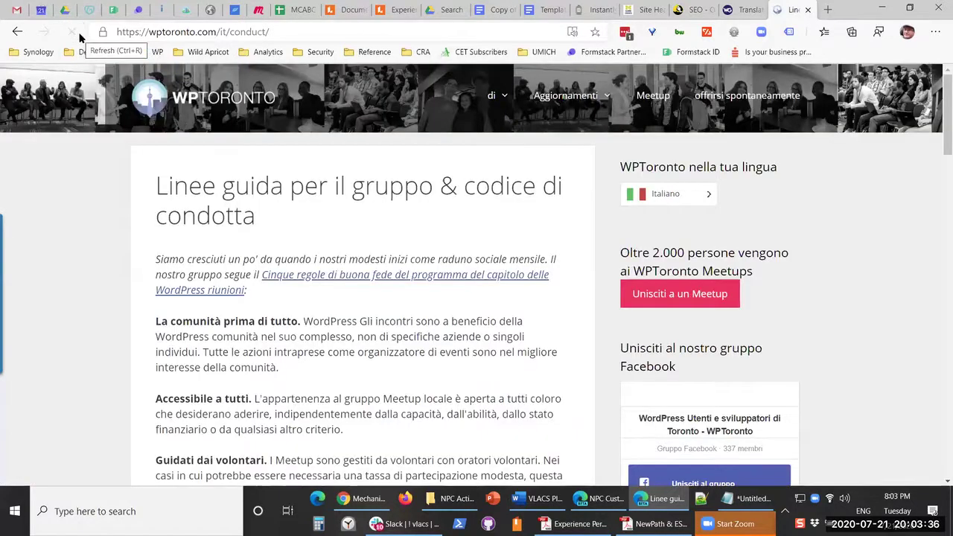
click(684, 195)
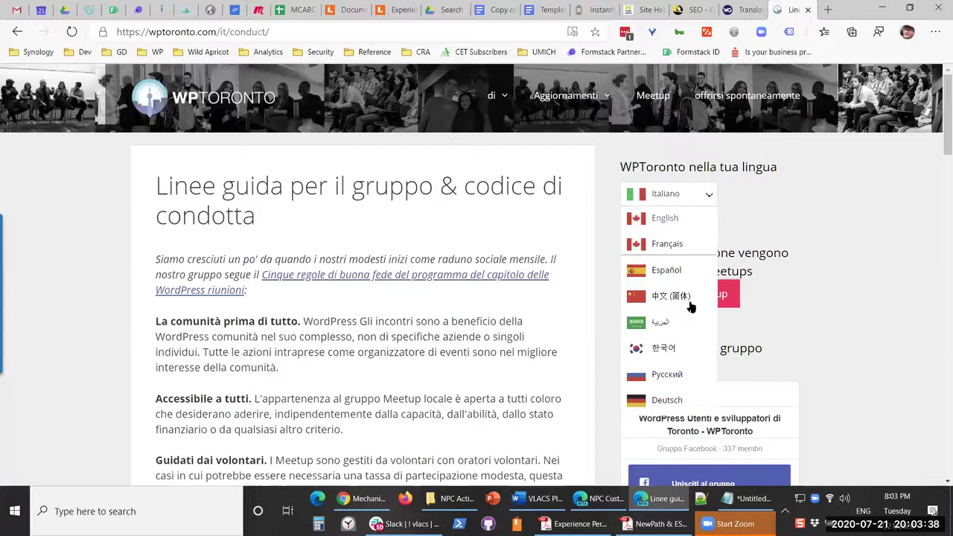
click(692, 245)
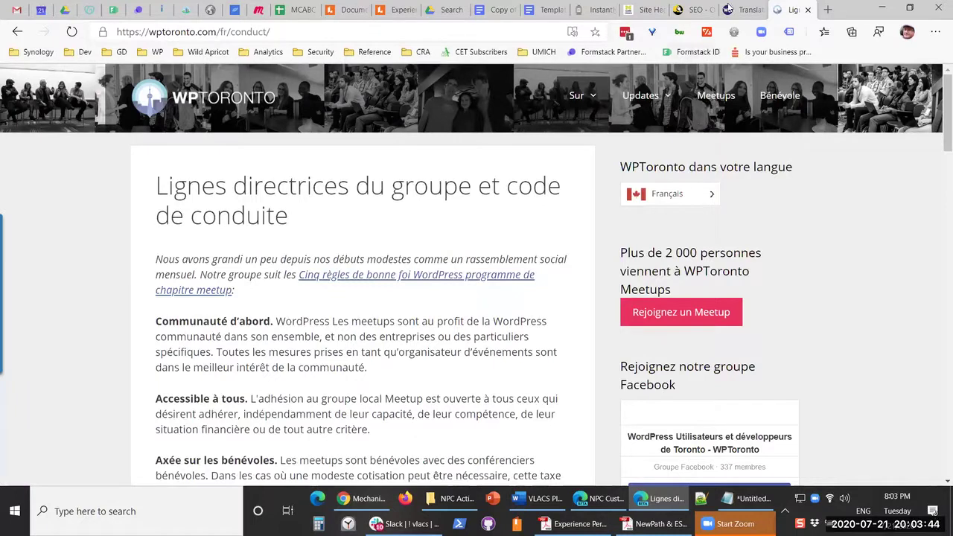
- Set the WPToronto site language back to Italiano and look through the Code of Conduct page
click(727, 8)
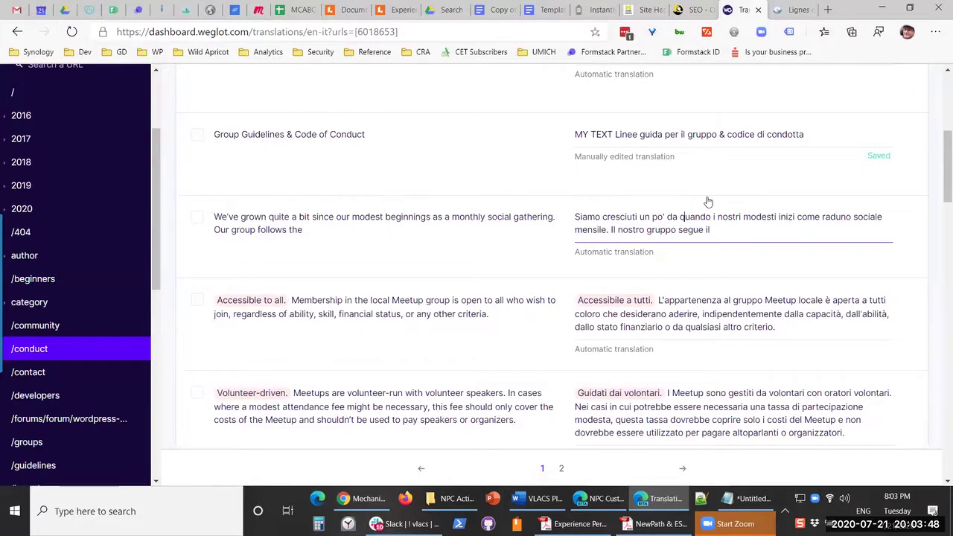
key(ctrl+Tab)
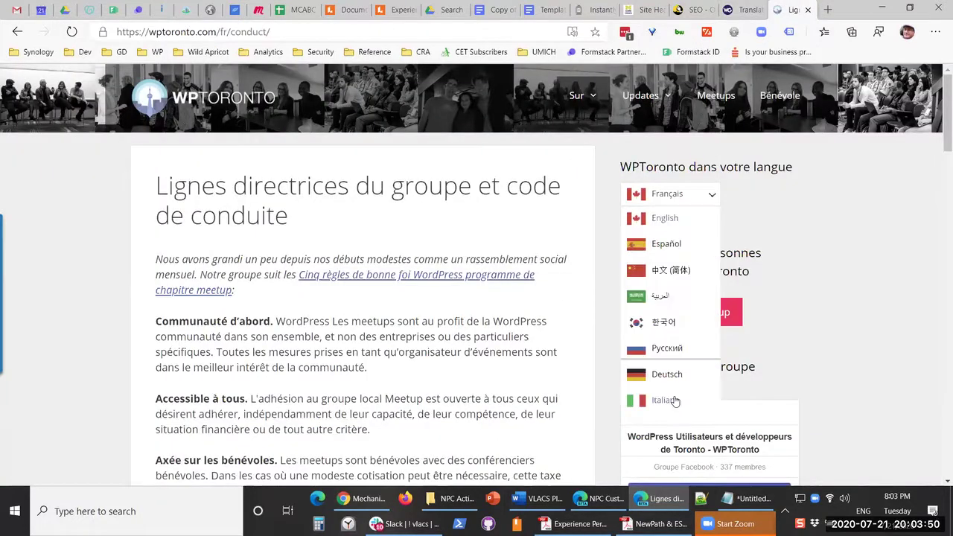
click(674, 402)
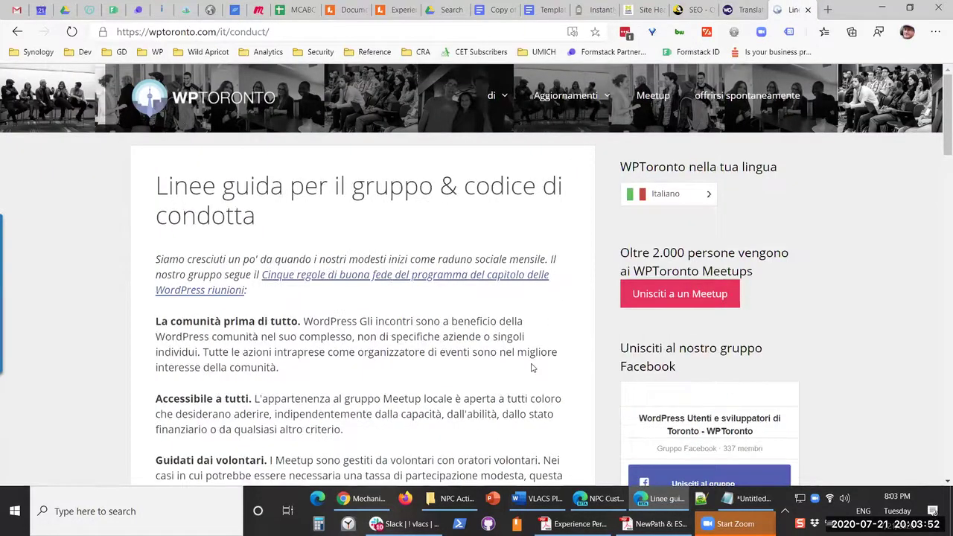
scroll(532, 367, down, 1)
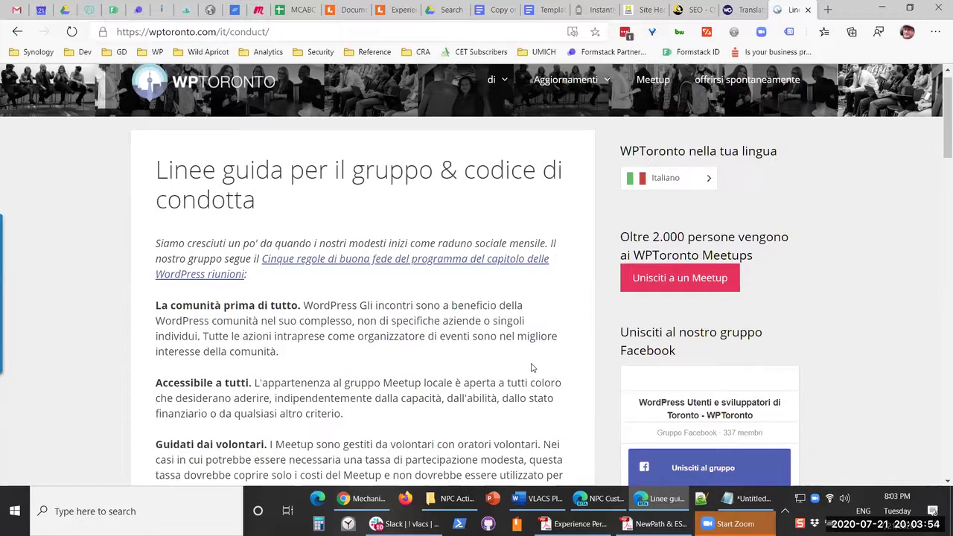
scroll(532, 367, down, 3)
scroll(532, 363, down, 5)
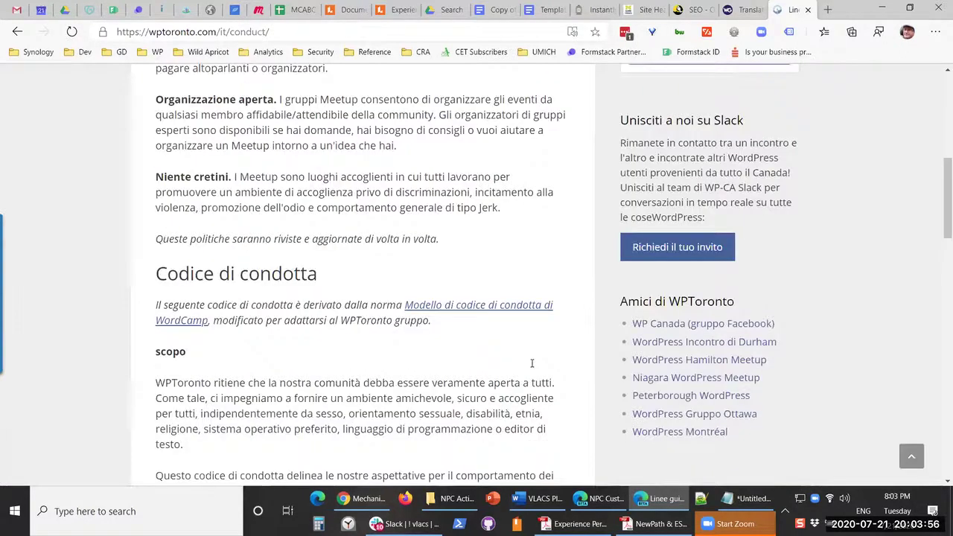
scroll(532, 363, down, 3)
scroll(524, 368, down, 1)
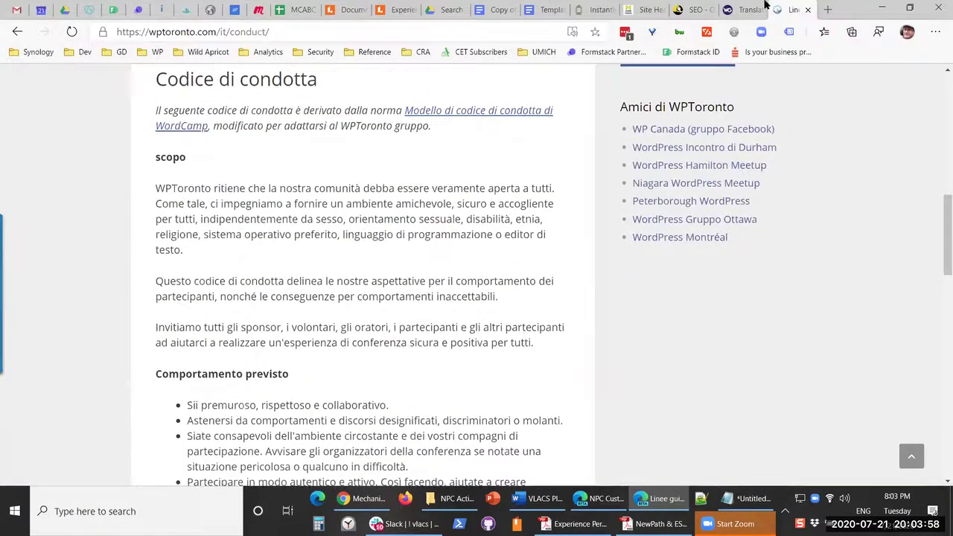
- Reopen the English to Italian translations in the Weglot dashboard and restrict them to the /conduct page
click(765, 8)
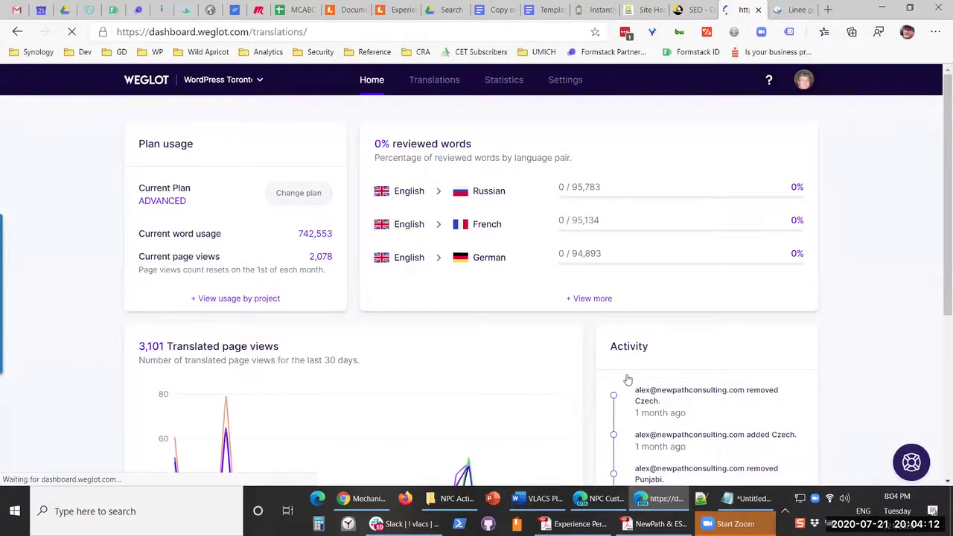
scroll(464, 256, down, 3)
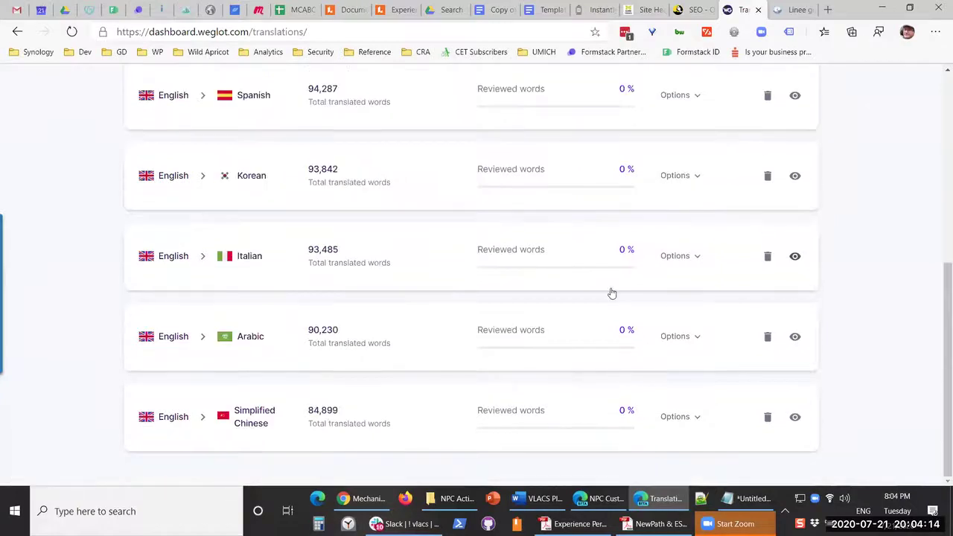
click(610, 290)
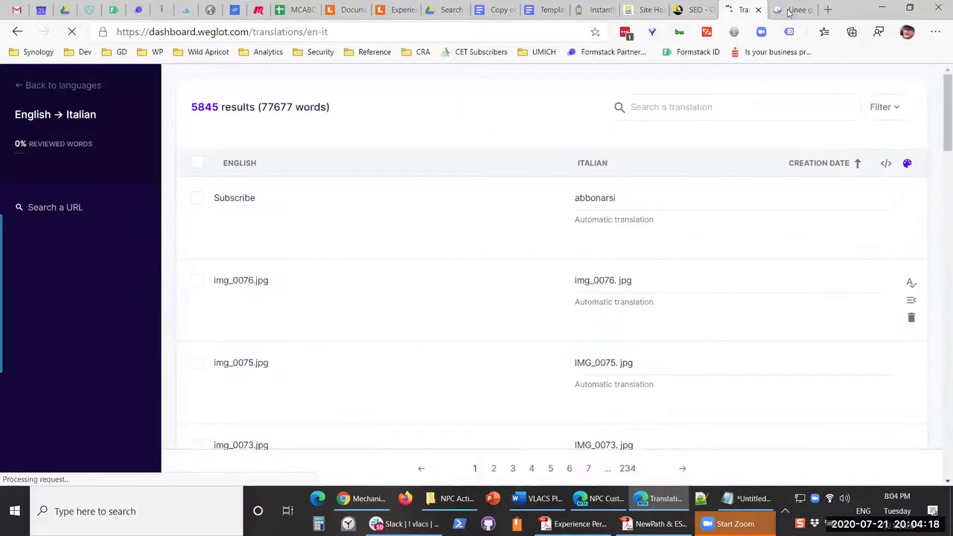
key(ctrl+Tab)
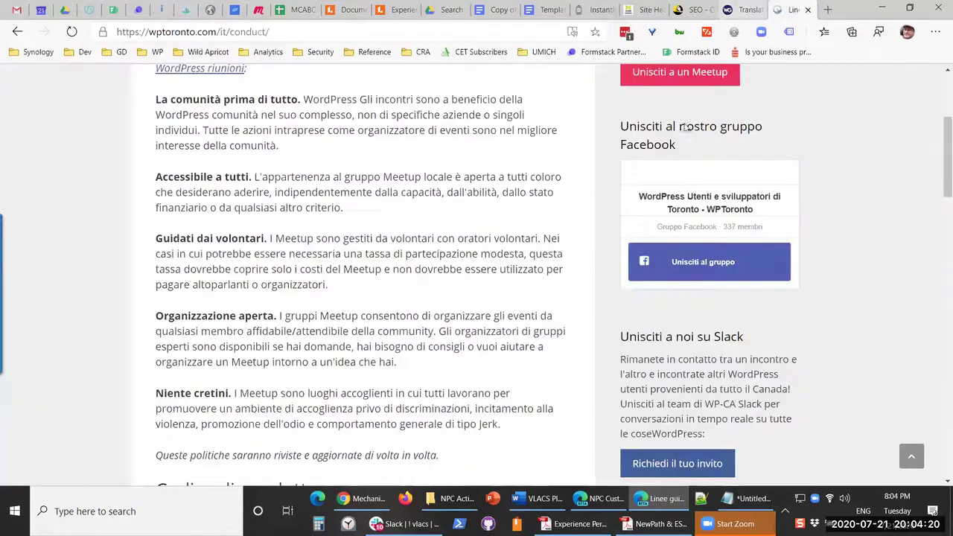
key(ctrl+shift+Tab)
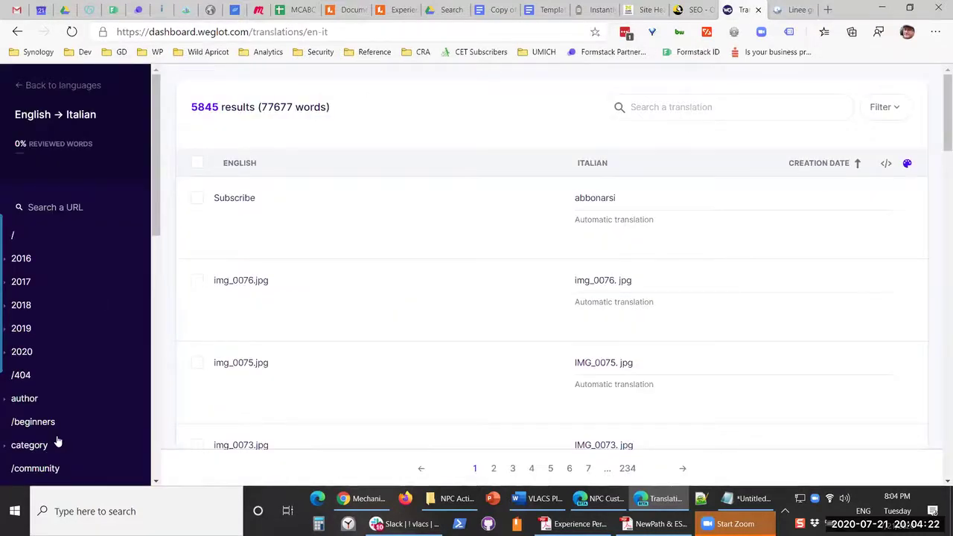
scroll(58, 431, down, 1)
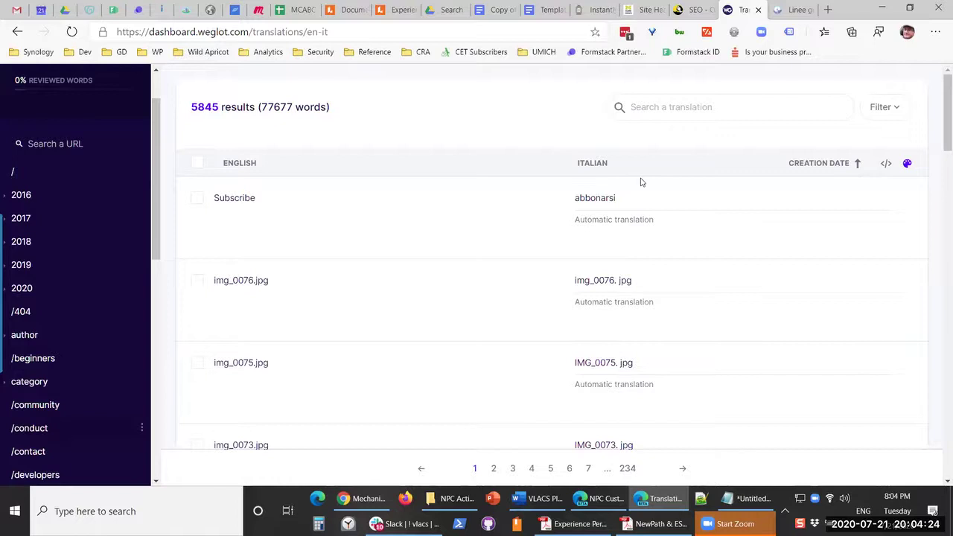
- Search the /conduct translations for "group" and compare the matching strings with the Italian page on the WPToronto site
click(711, 126)
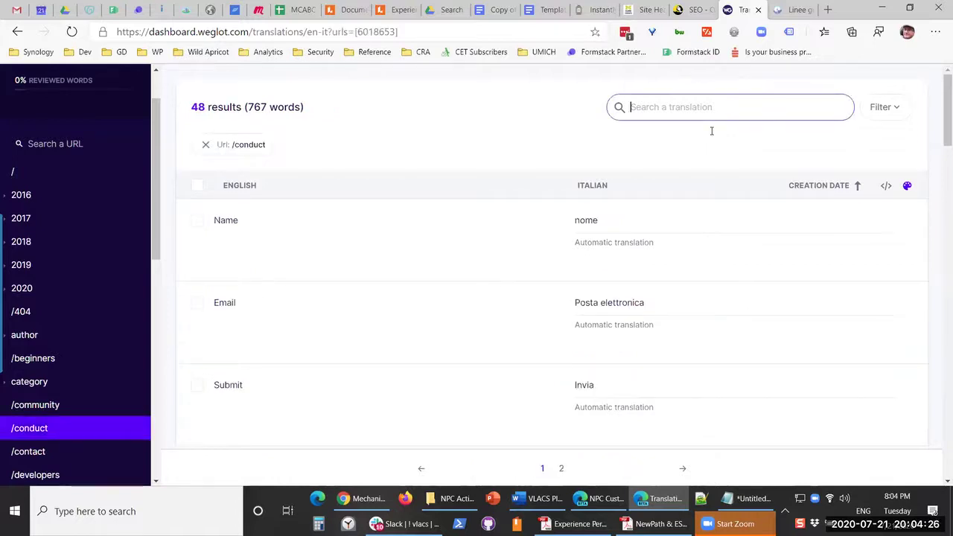
text(group)
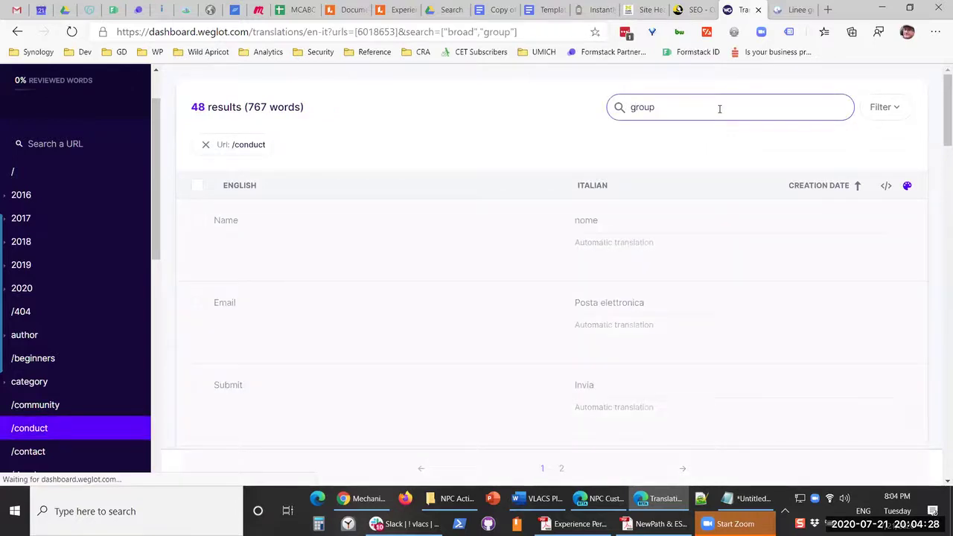
scroll(631, 242, down, 1)
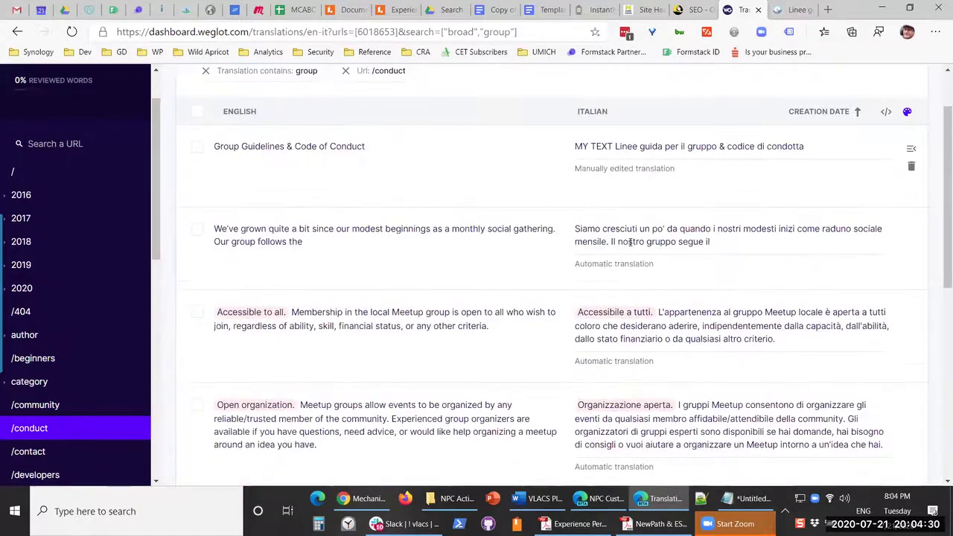
scroll(630, 242, down, 4)
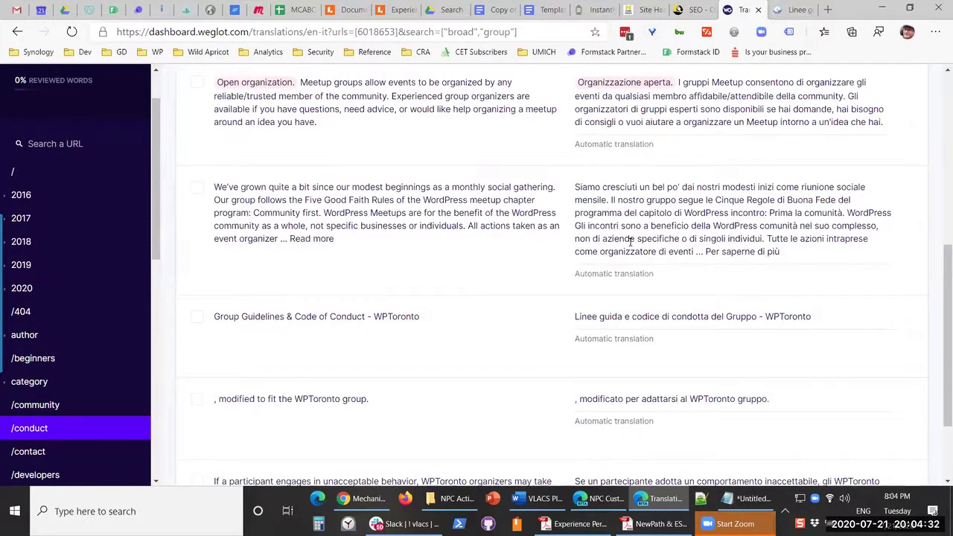
click(781, 9)
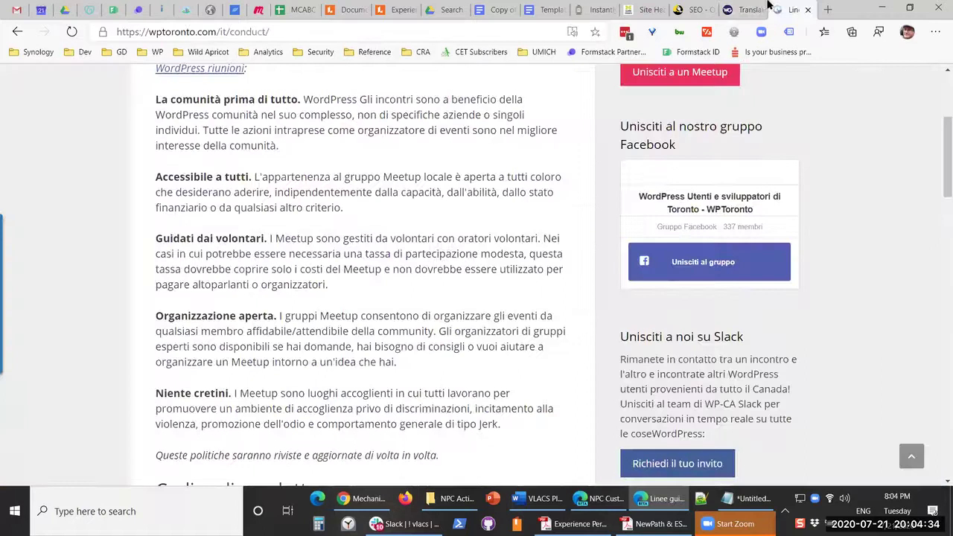
click(750, 8)
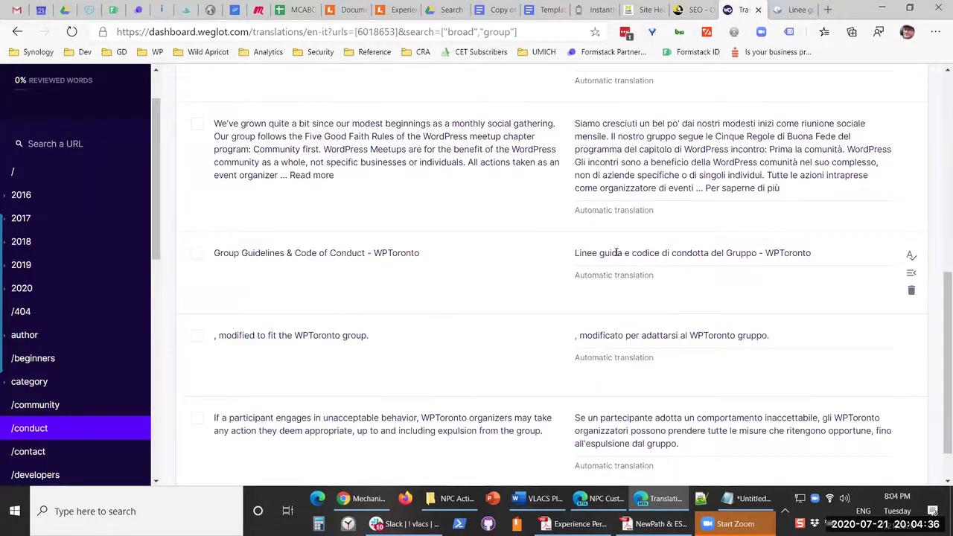
scroll(609, 254, down, 1)
scroll(609, 257, up, 1)
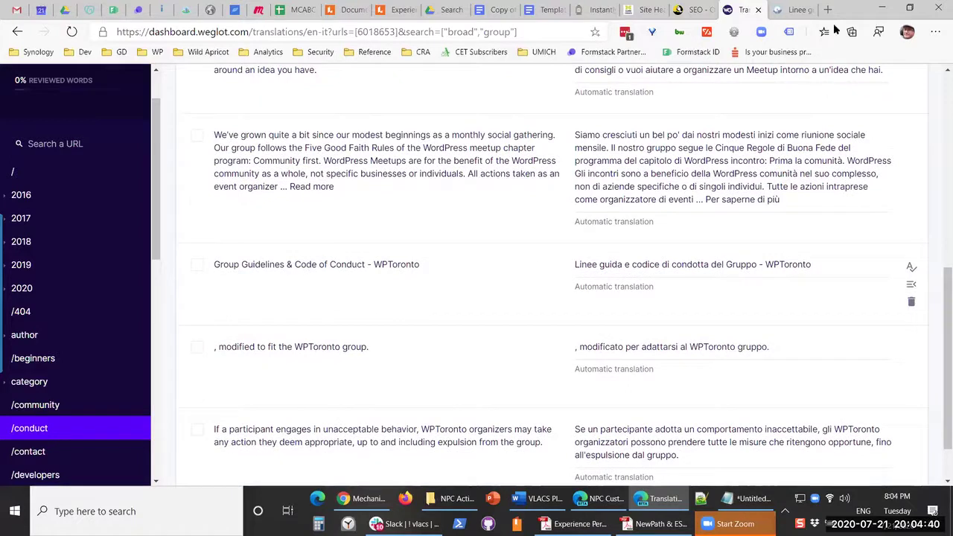
- Compare the Italian Code of Conduct page on the WPToronto site with the "group" strings in the Weglot dashboard
key(ctrl+Tab)
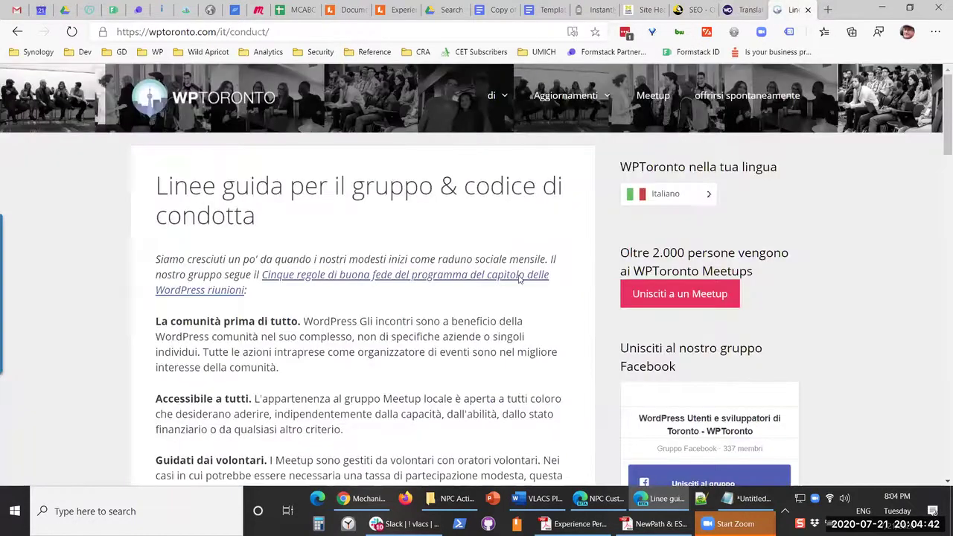
scroll(506, 277, down, 15)
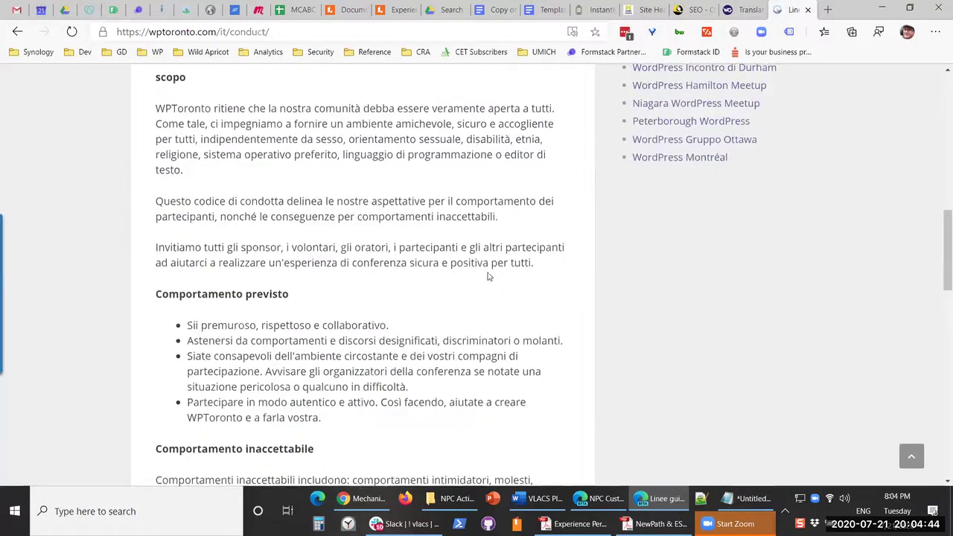
scroll(325, 247, up, 3)
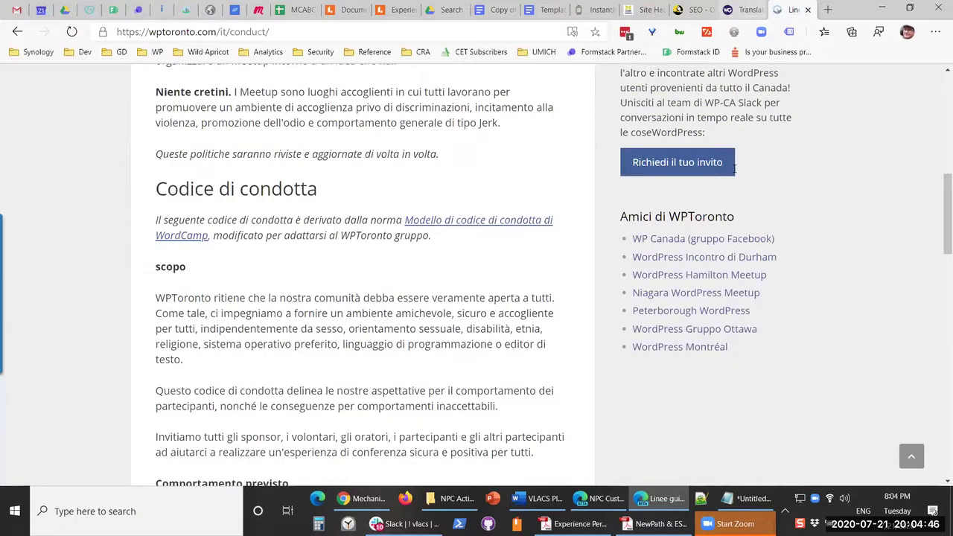
click(740, 9)
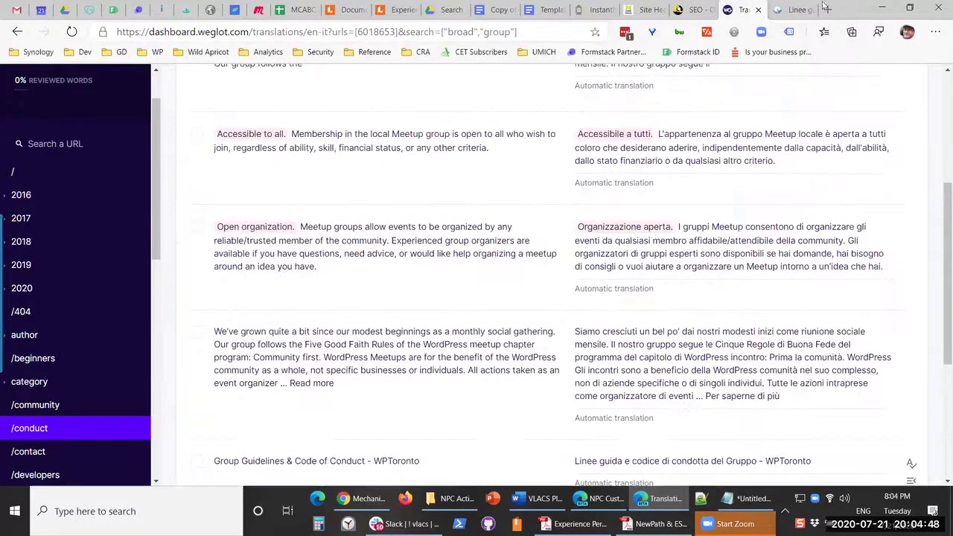
key(ctrl+Tab)
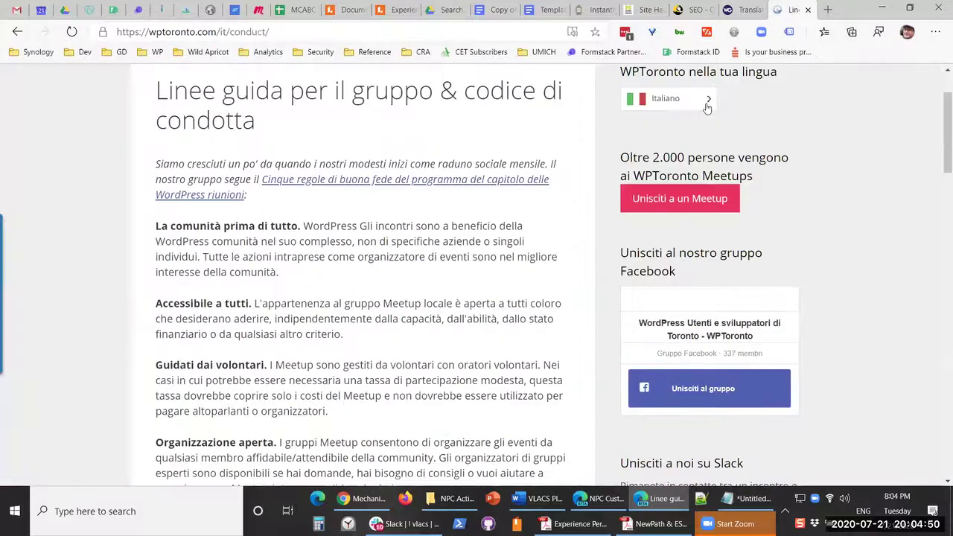
- Set the WPToronto site language to English and look through the original Code of Conduct page
click(685, 127)
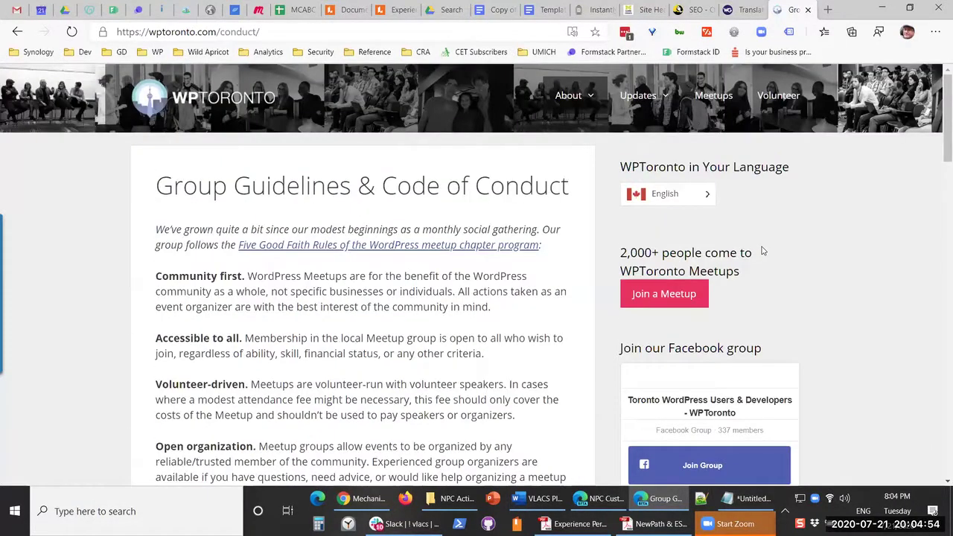
scroll(762, 247, down, 1)
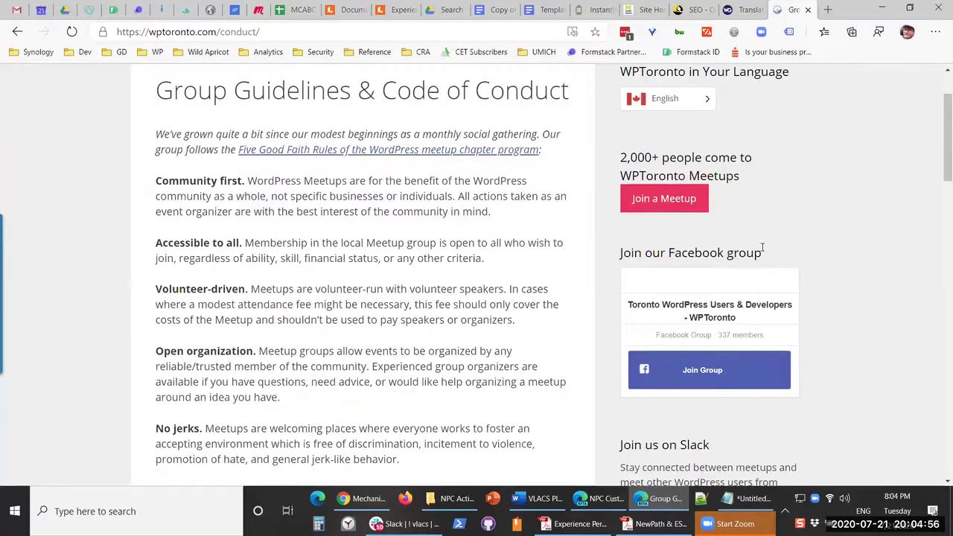
scroll(501, 281, down, 3)
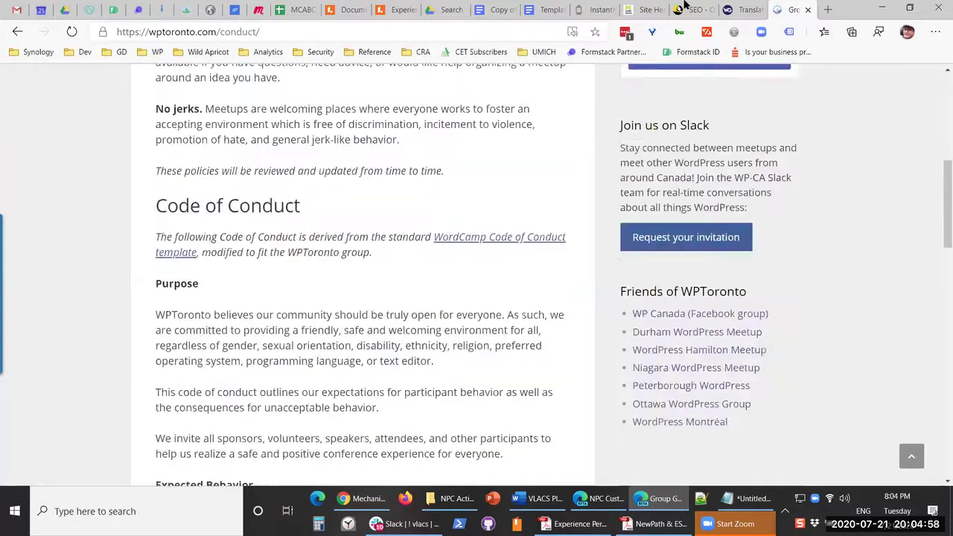
- Search the /conduct translations in the Weglot dashboard for "code of conduct" and review the matching English and Italian strings
key(ctrl+shift+Tab)
scroll(604, 104, up, 1)
click(606, 109)
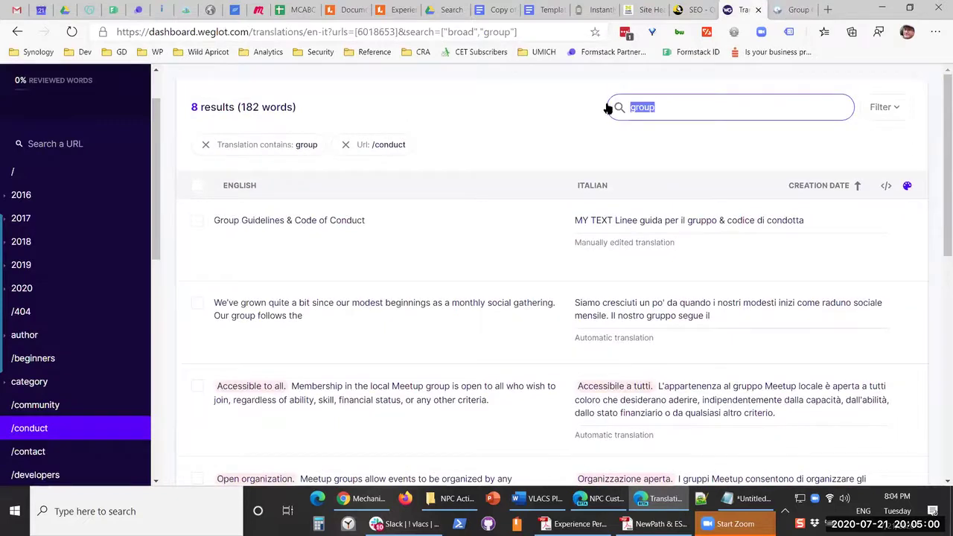
text(co)
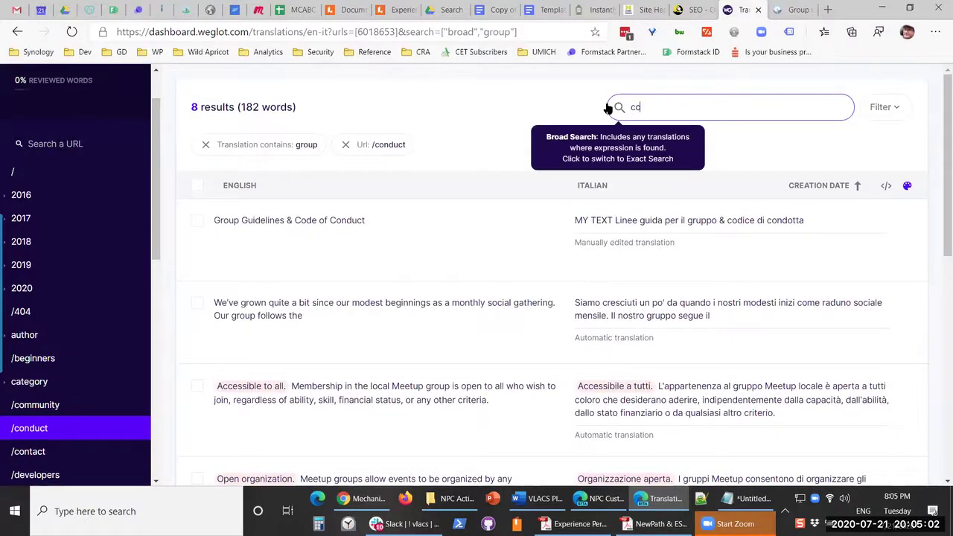
text(de of conduct)
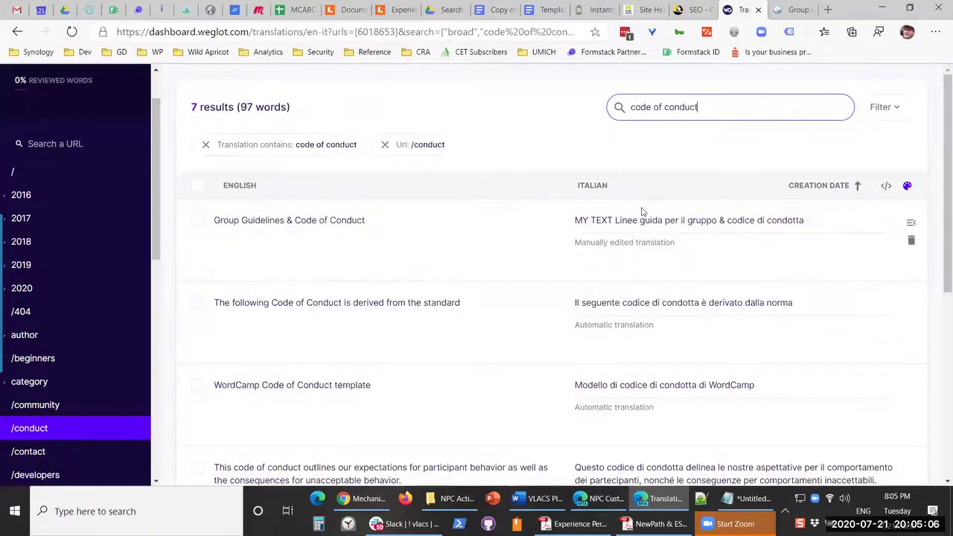
scroll(641, 211, down, 5)
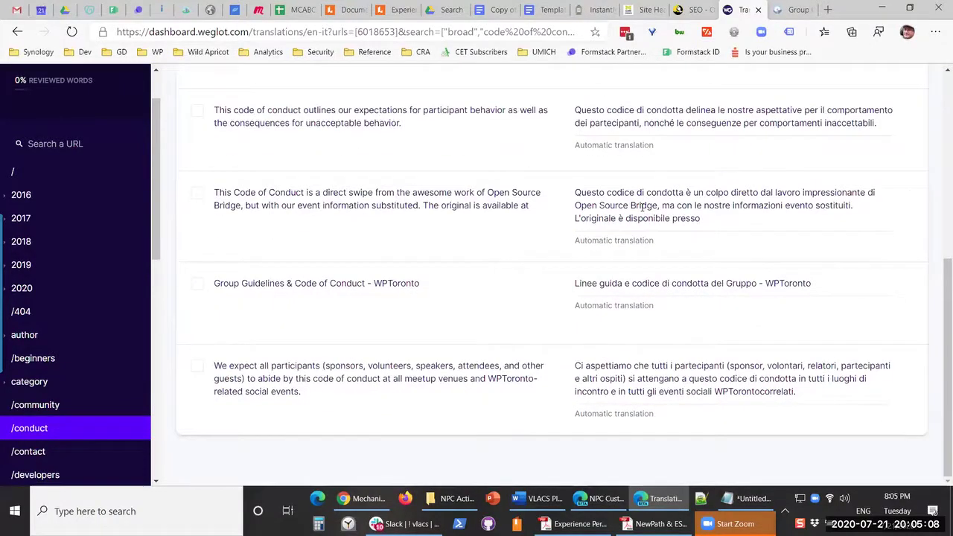
scroll(641, 210, up, 5)
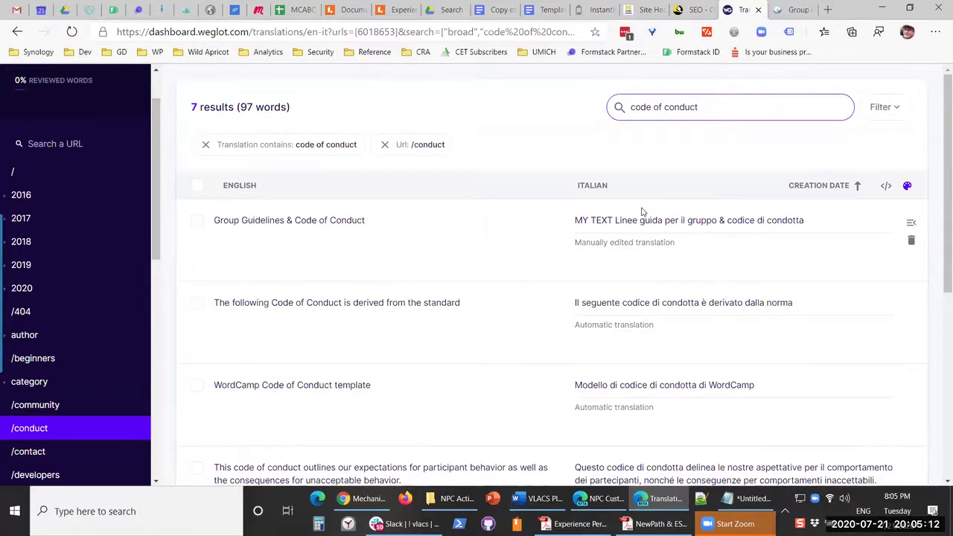
scroll(641, 212, down, 1)
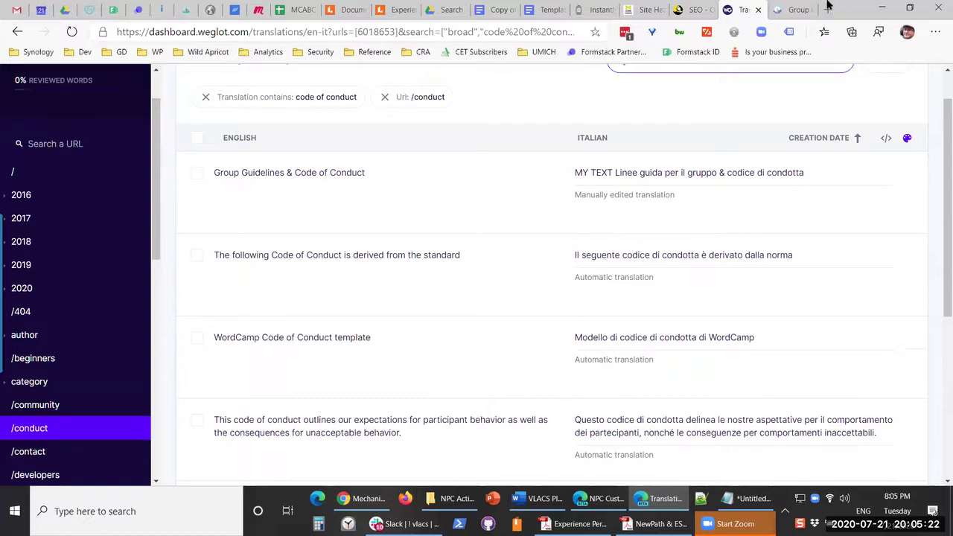
- Return to the WPToronto site and open its WordPress admin at wptoronto.com/wp-admin
key(ctrl+Tab)
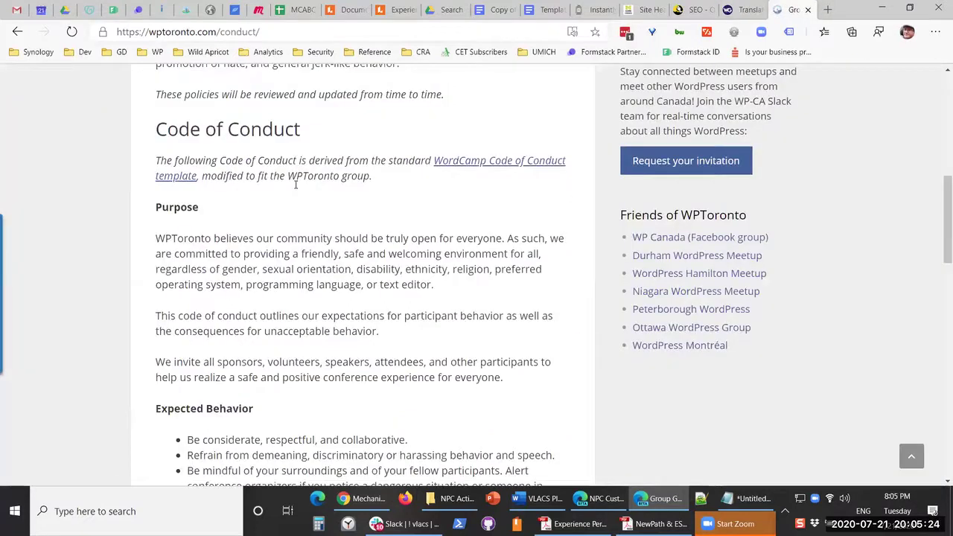
drag(220, 32, 331, 37)
text(wp-)
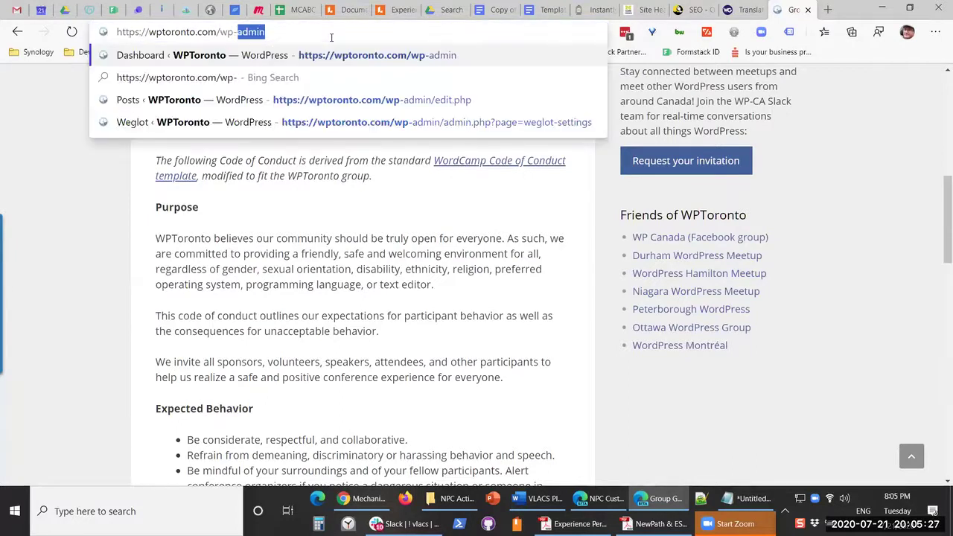
key(Return)
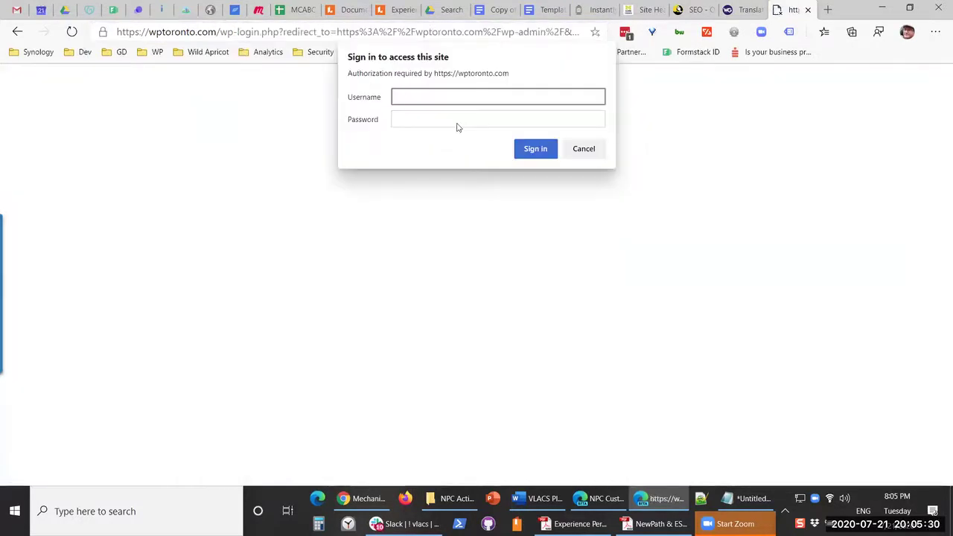
- Sign in to the WordPress admin with the site username and password, and confirm that the administration email is correct
text(human)
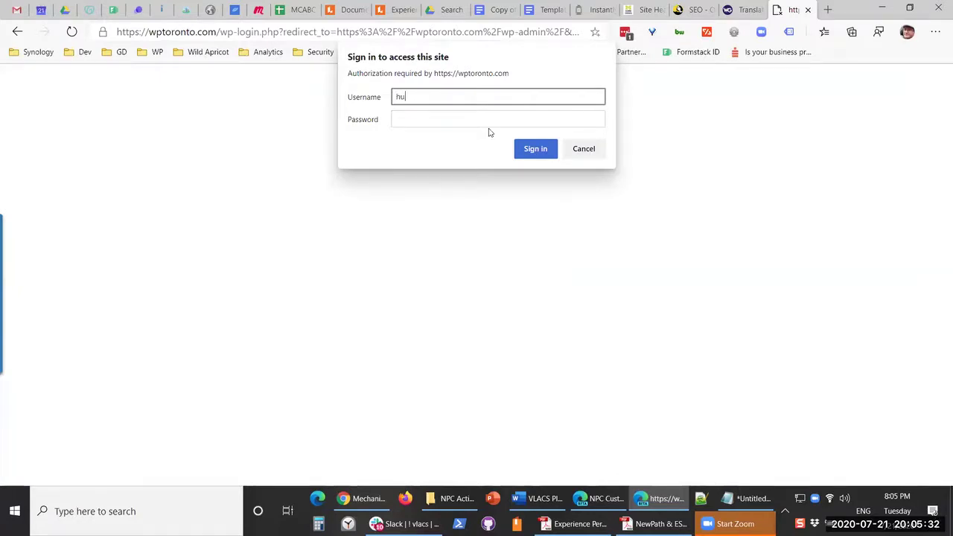
key(Tab)
text(********)
key(Return)
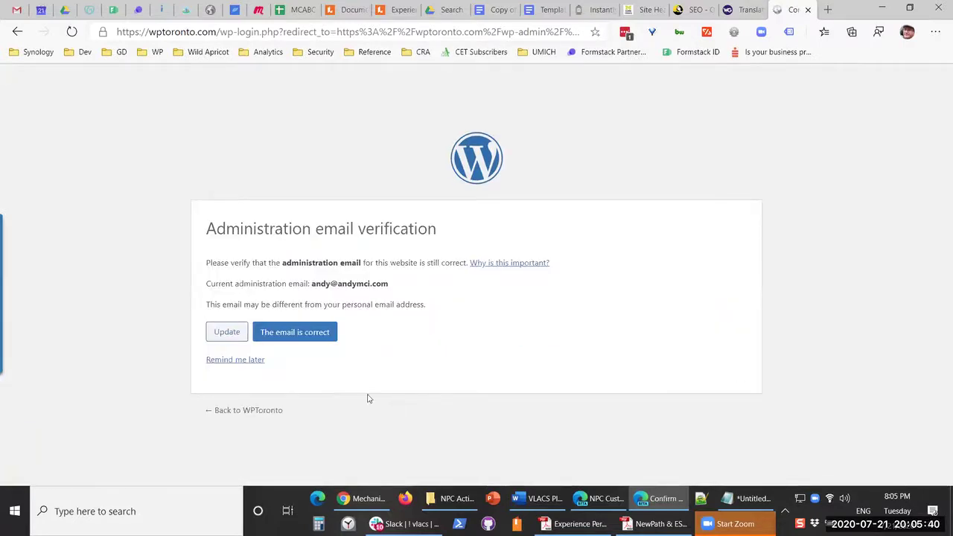
click(296, 340)
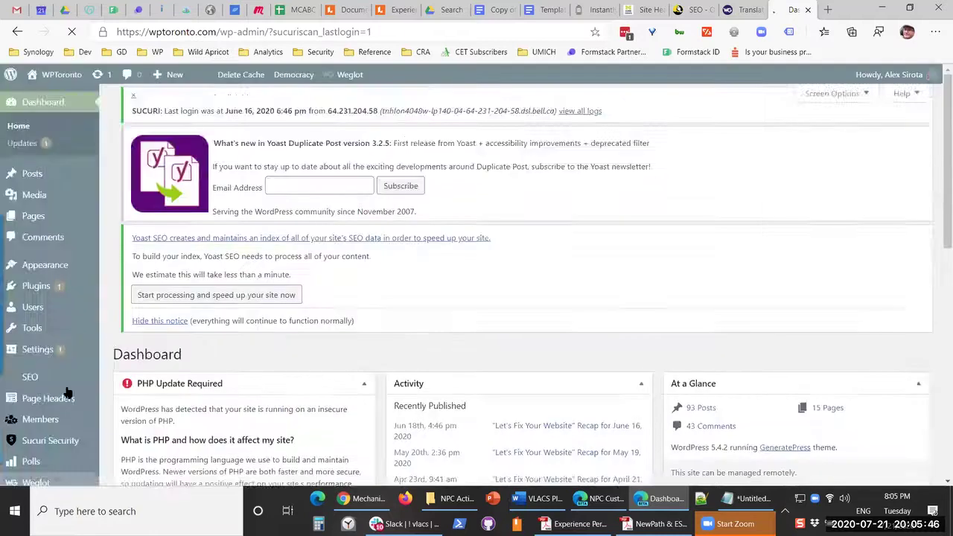
- Open the Weglot plugin settings in the WordPress admin
scroll(44, 213, down, 4)
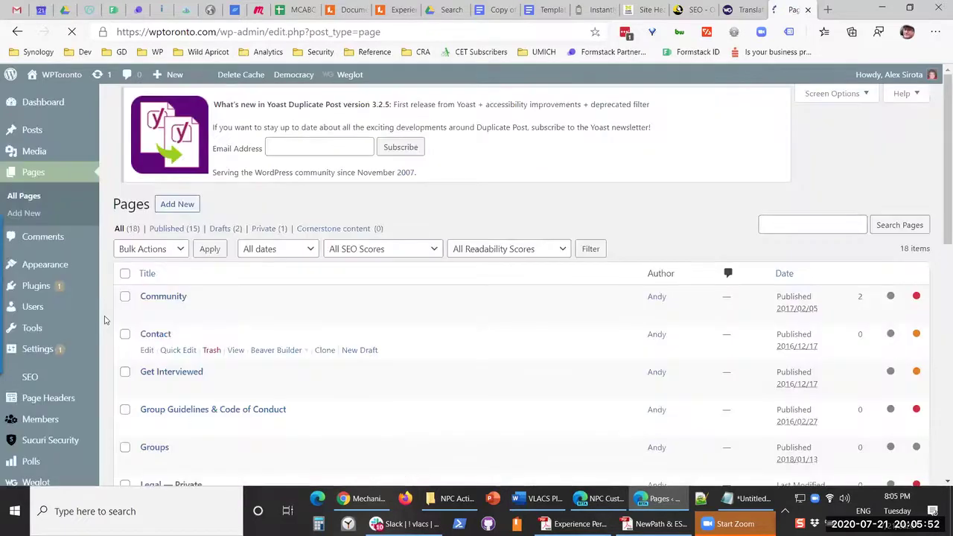
scroll(33, 449, down, 6)
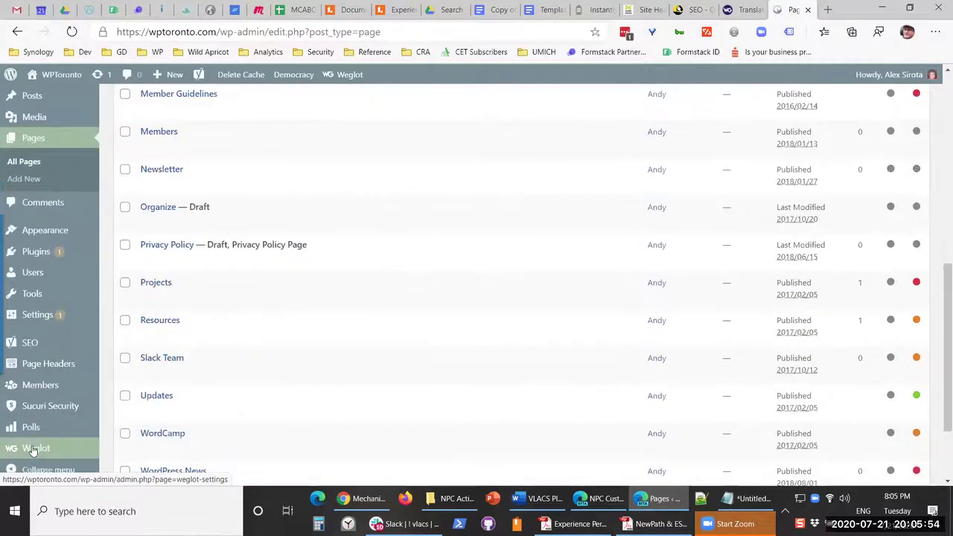
click(32, 449)
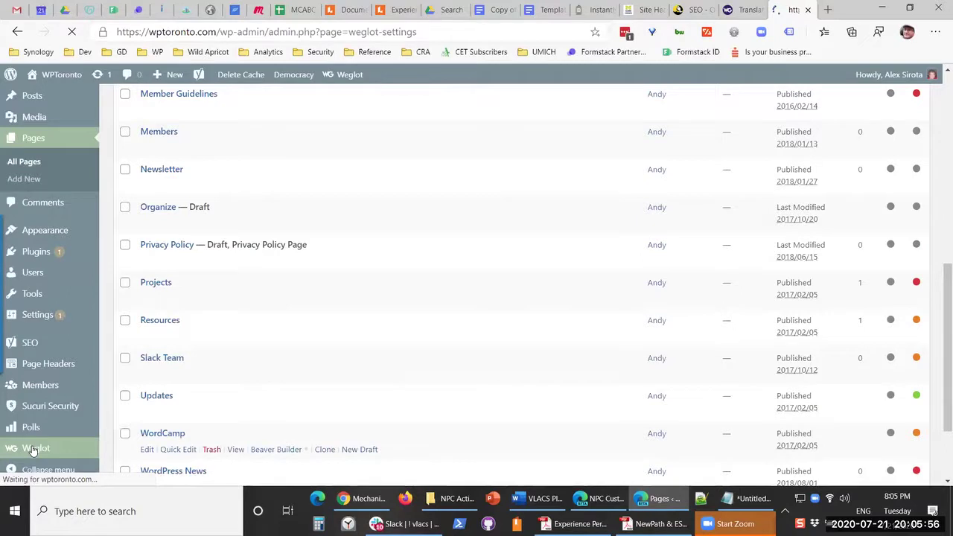
- Add Turkish (Türkçe) to Weglot's destination languages and save the settings
scroll(397, 309, down, 1)
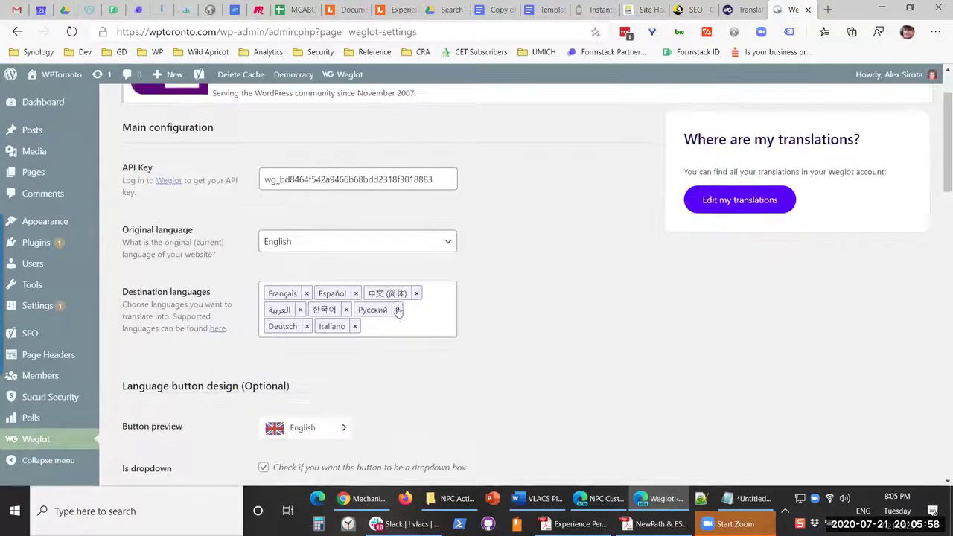
click(433, 321)
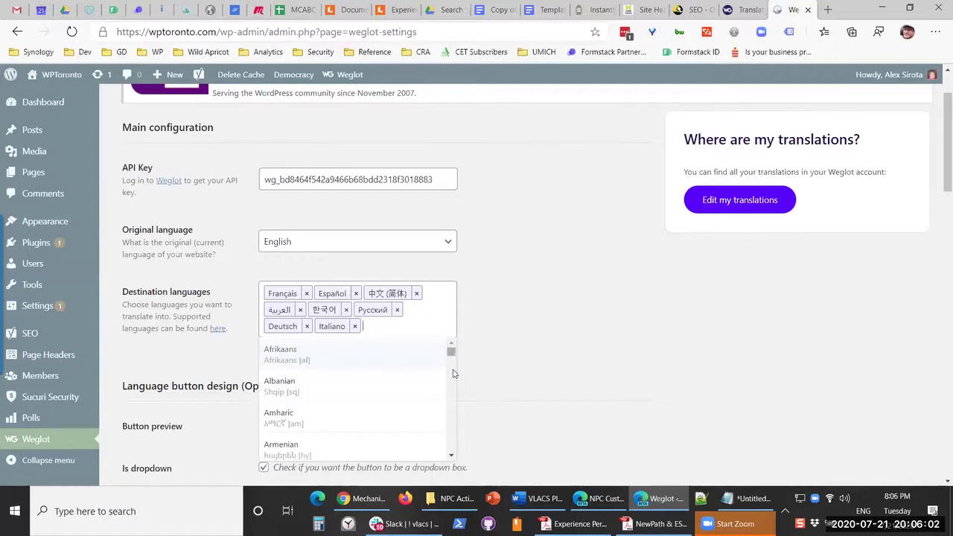
scroll(454, 375, down, 10)
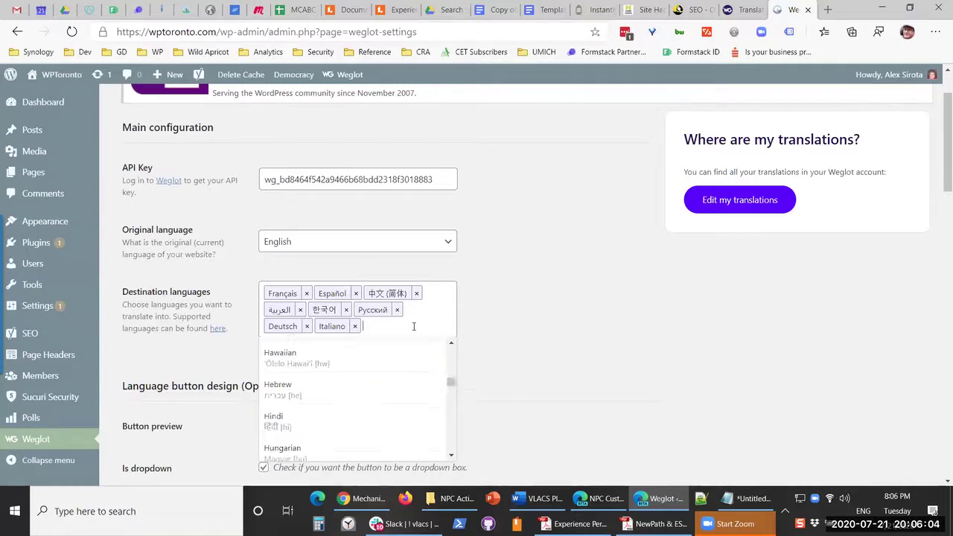
text(turk)
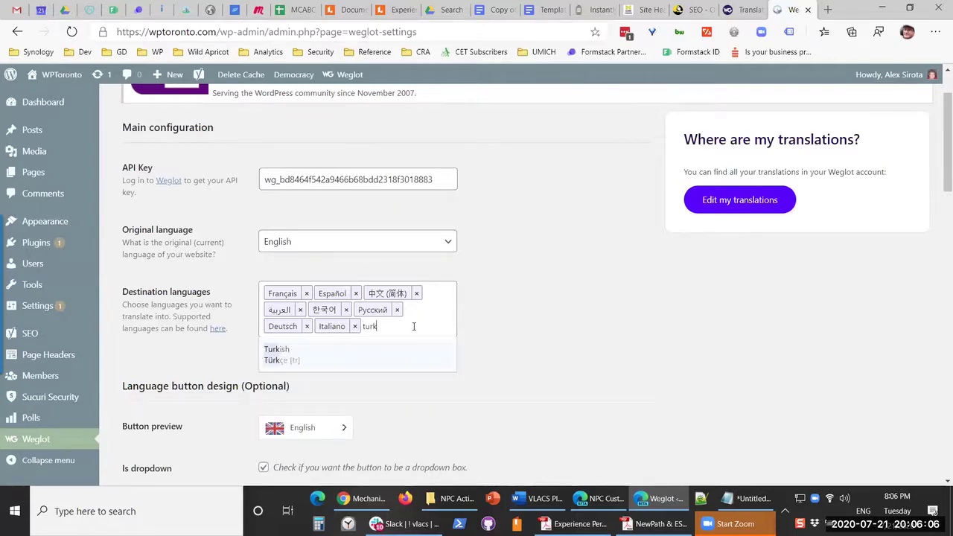
click(378, 363)
click(596, 335)
scroll(538, 340, up, 1)
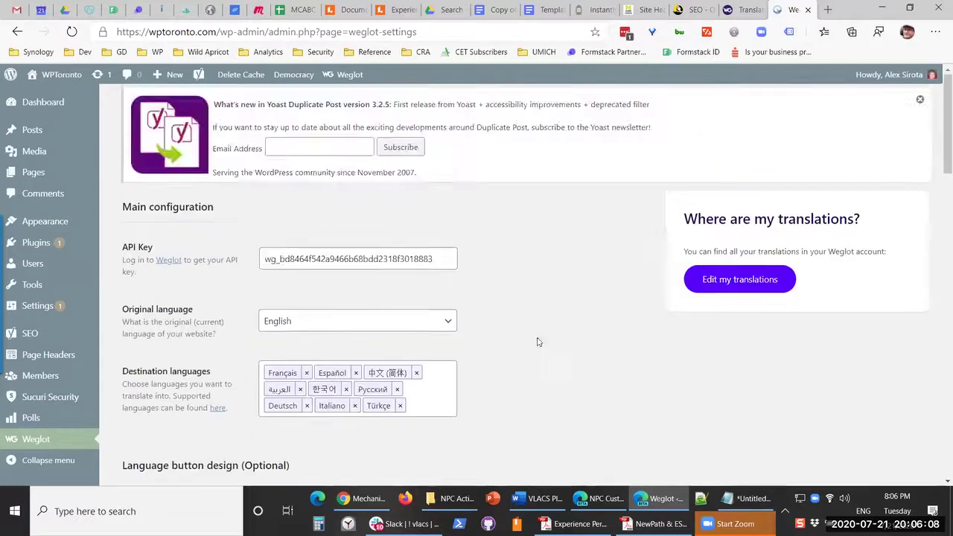
scroll(538, 336, down, 5)
scroll(502, 371, down, 15)
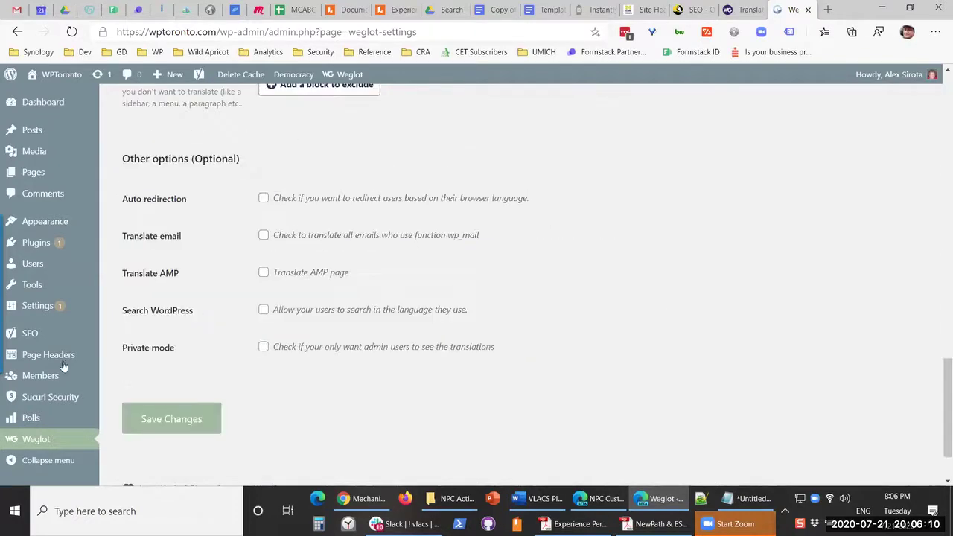
click(160, 338)
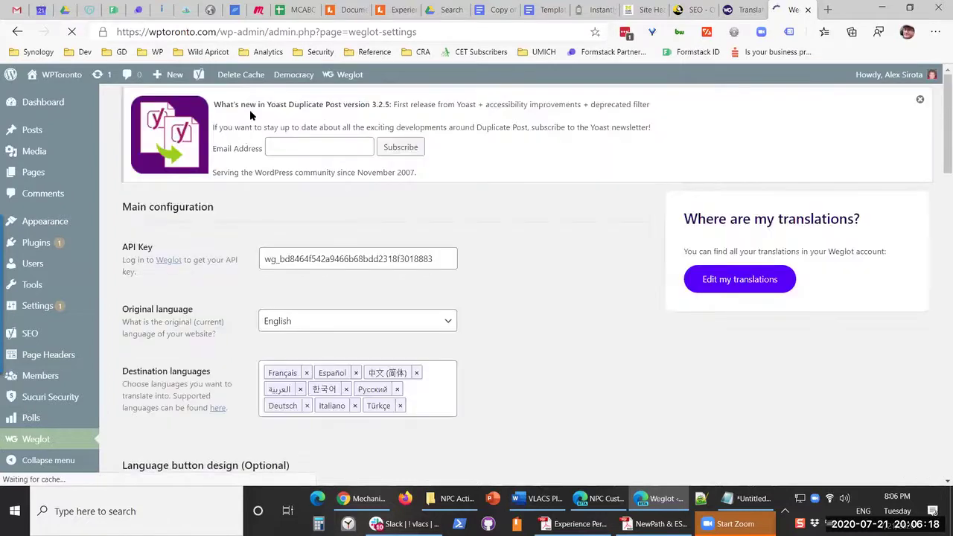
- Visit the WPToronto home page and set the site language to Türkçe
mouse_move(52, 81)
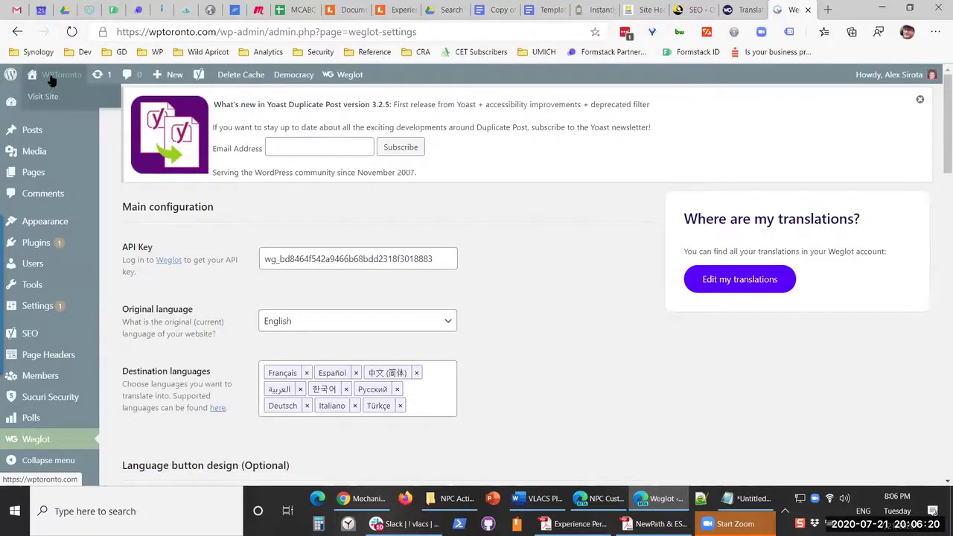
click(55, 97)
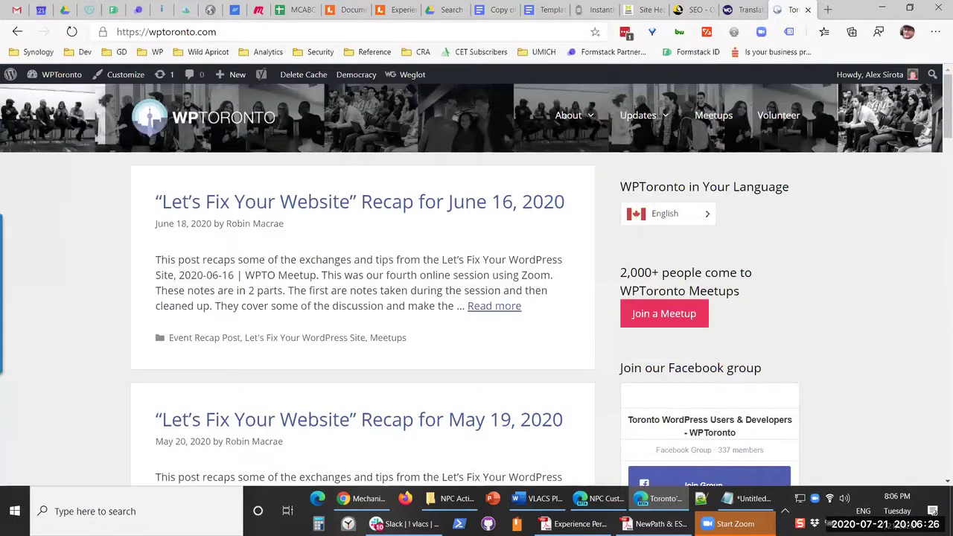
click(707, 214)
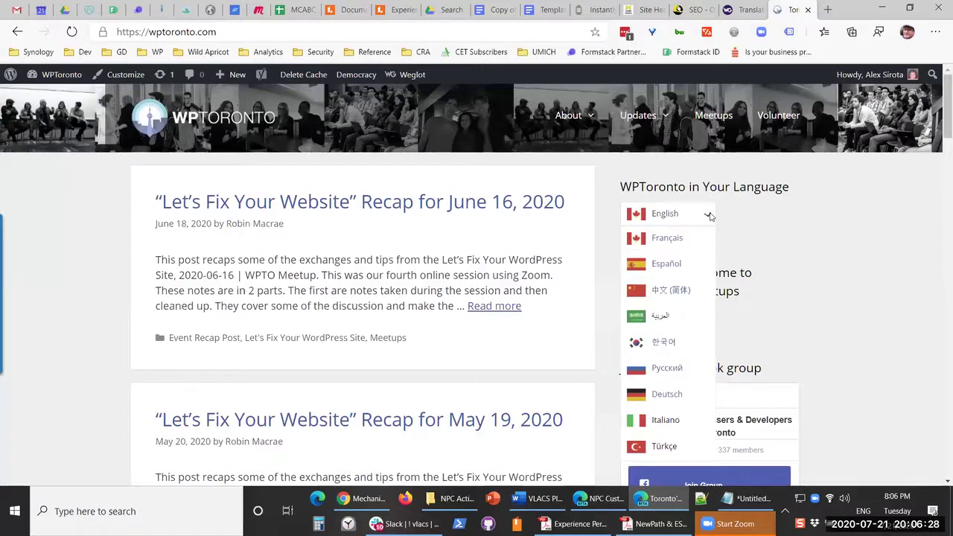
scroll(710, 323, down, 1)
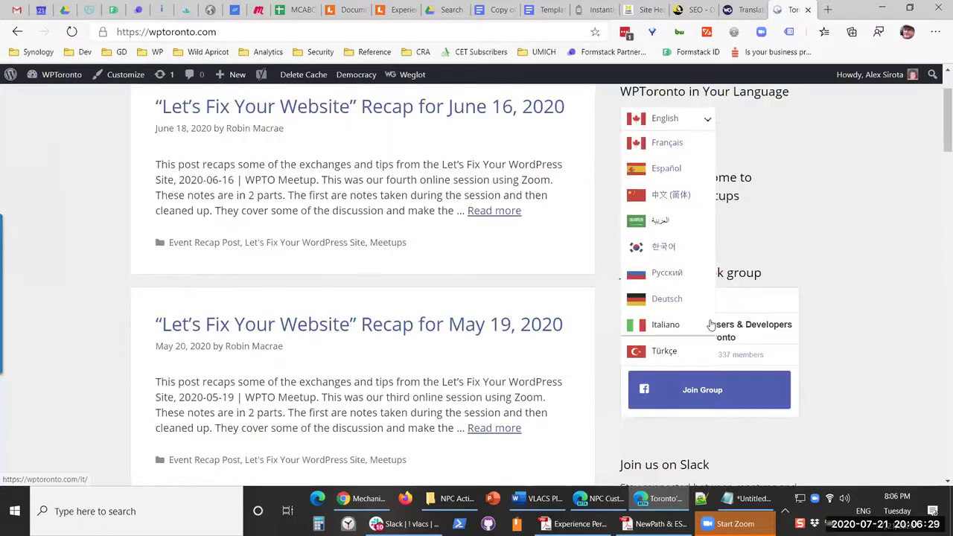
click(663, 350)
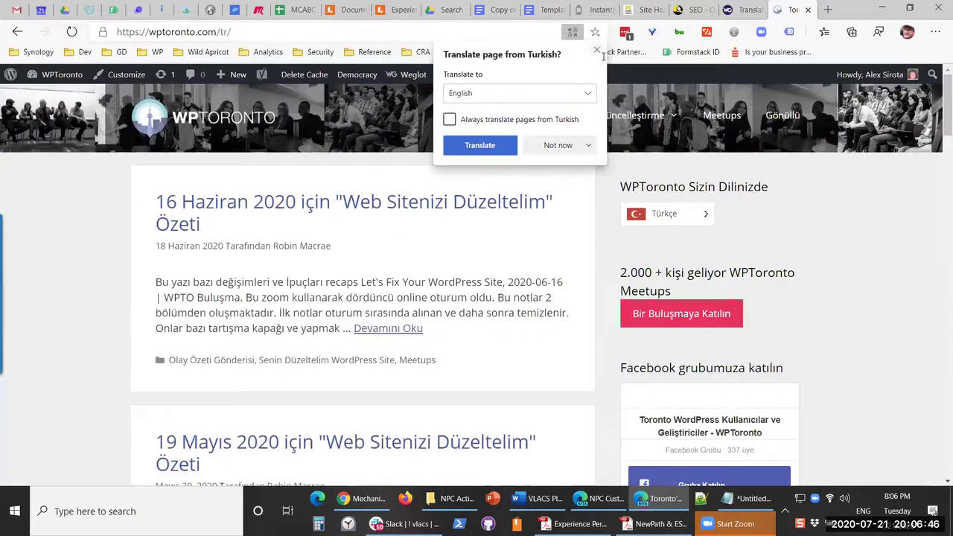
- Dismiss the browser's offer to translate the page and open the Turkish version of the June 16, 2020 recap post
click(597, 51)
scroll(808, 334, down, 2)
scroll(809, 329, up, 2)
click(485, 201)
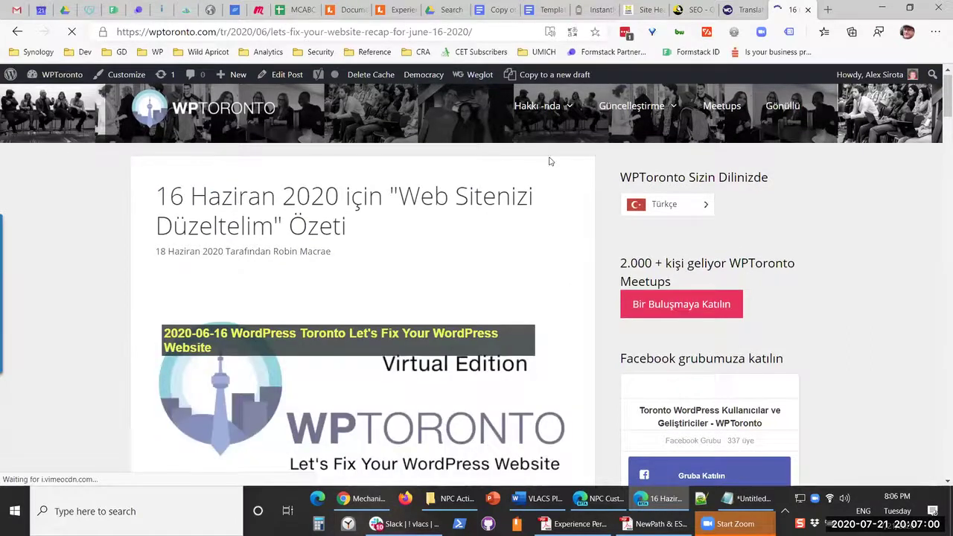
- Review the Turkish translation throughout the June 16 recap post, including the session notes and chat transcript
scroll(548, 161, down, 2)
scroll(487, 255, down, 4)
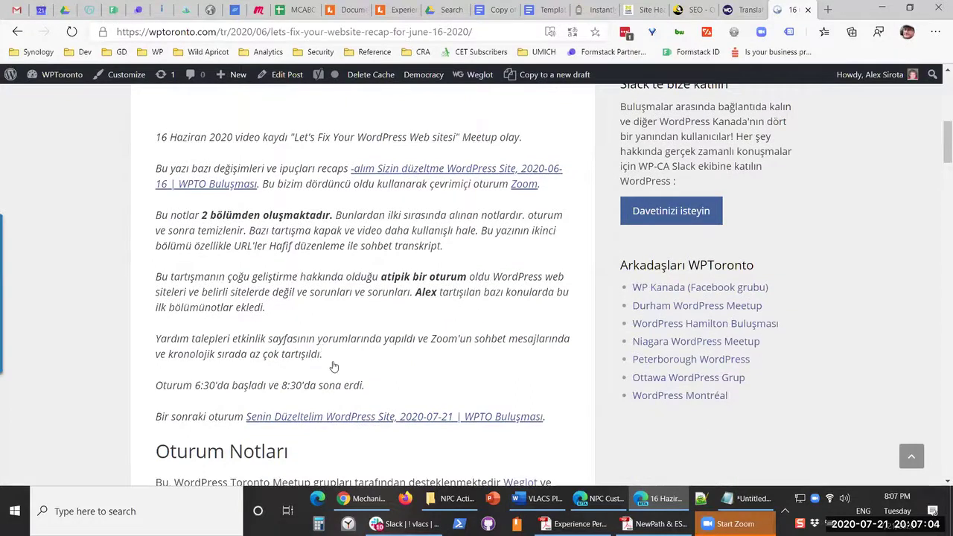
scroll(409, 333, down, 4)
scroll(323, 217, down, 4)
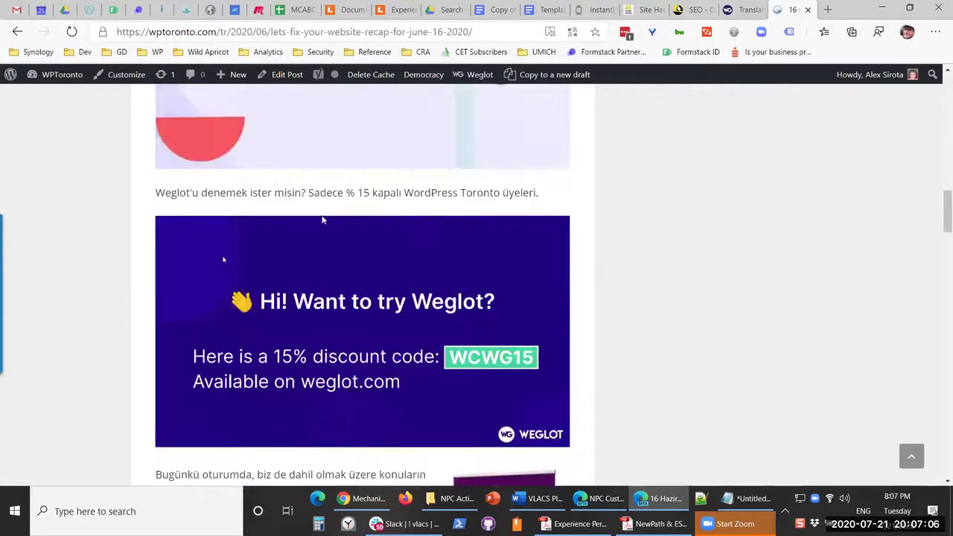
scroll(323, 245, down, 2)
scroll(322, 264, down, 5)
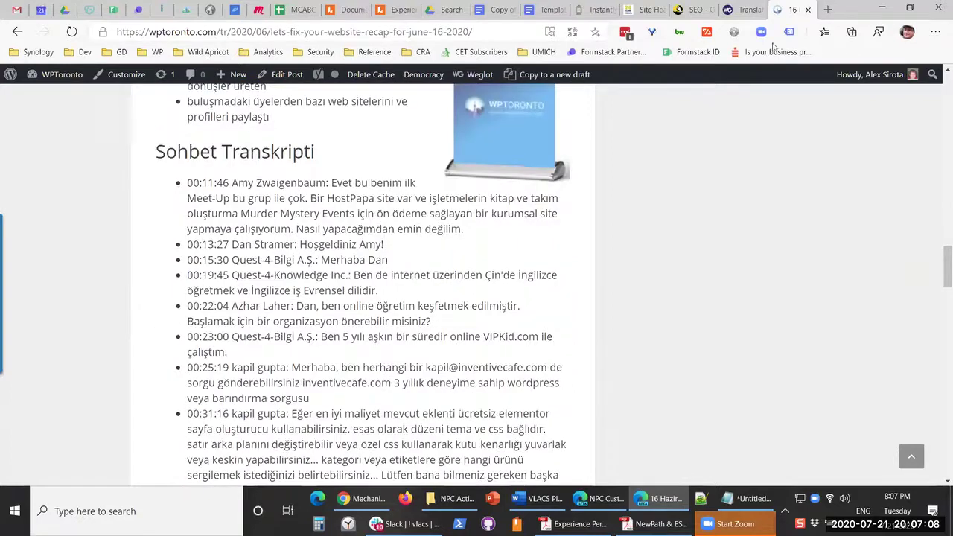
scroll(754, 144, up, 6)
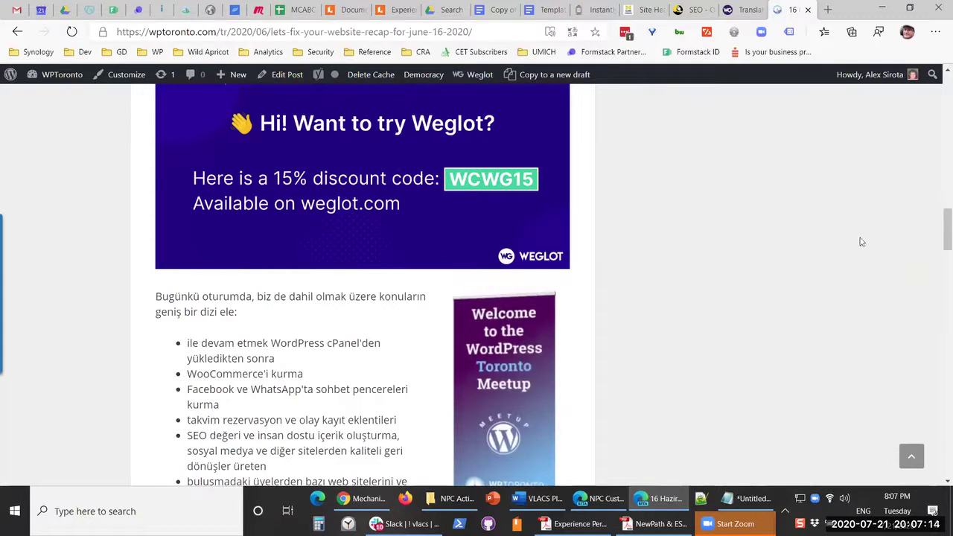
scroll(841, 240, up, 8)
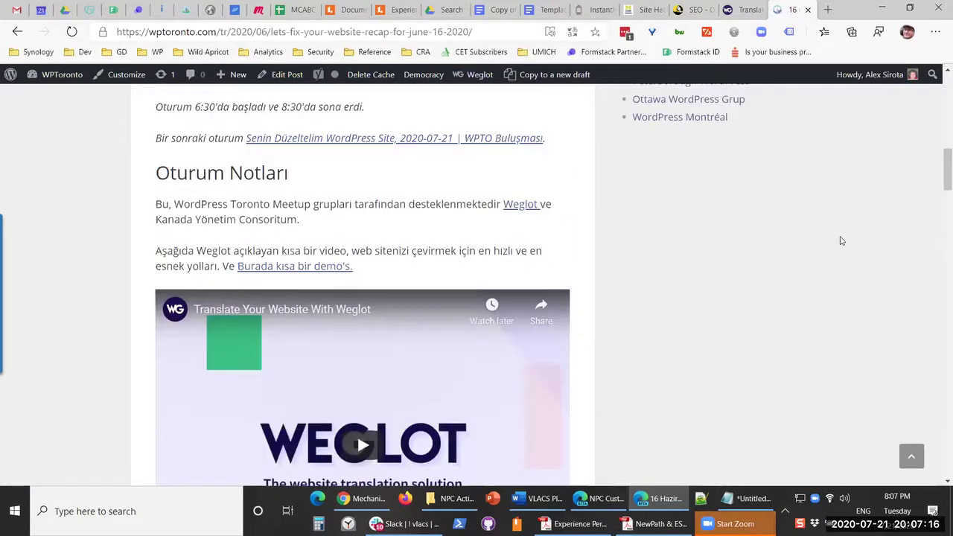
scroll(841, 241, up, 10)
- In Weglot's Italian translations, remove the /conduct URL filter and delete the manually edited "Group Guidelines & Code of Conduct" translation
key(ctrl+shift+Tab)
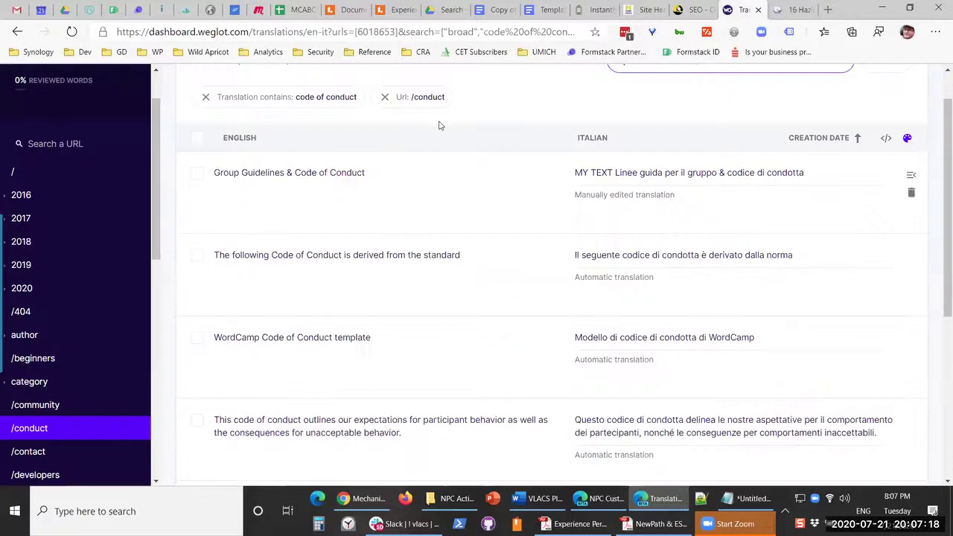
click(385, 97)
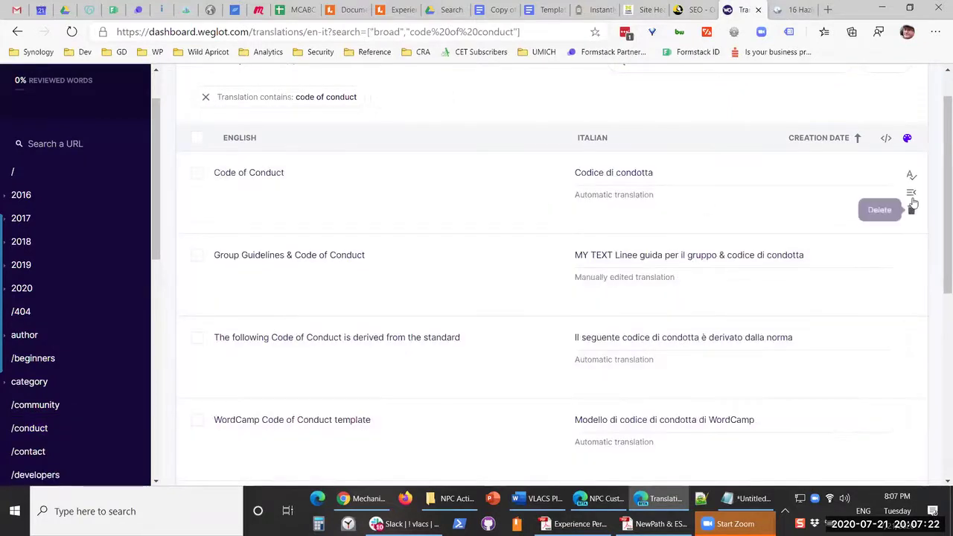
click(911, 211)
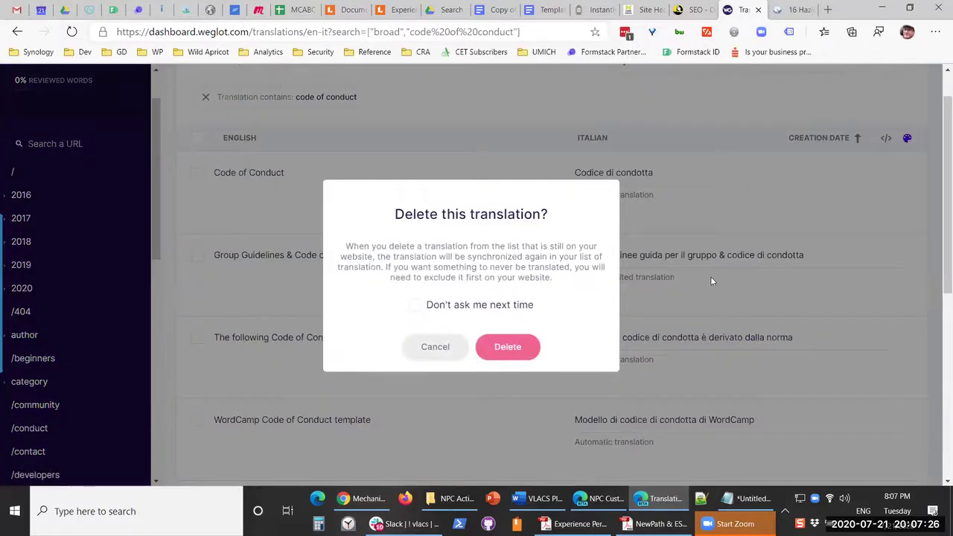
click(710, 280)
click(913, 309)
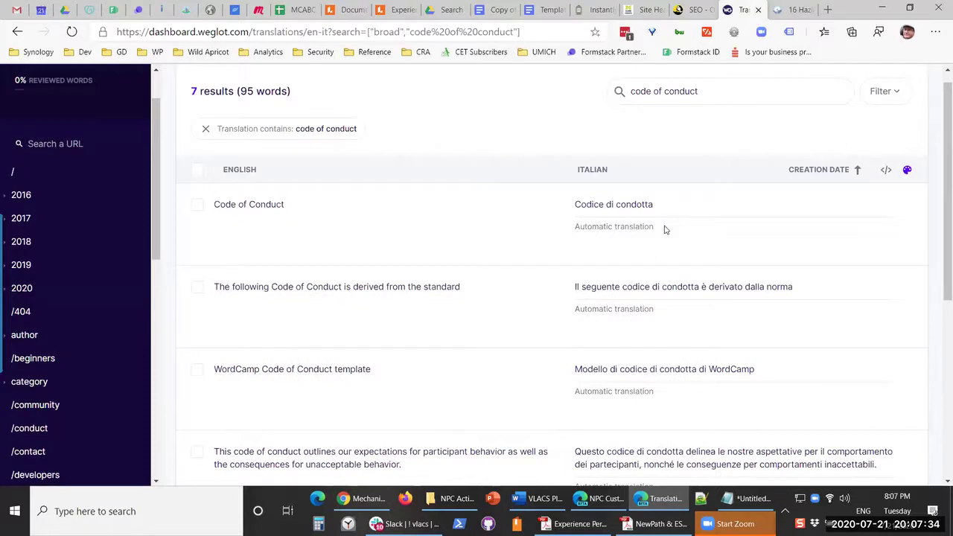
- Return to the WPToronto site and view the Italian version of the code of conduct page
key(ctrl+Tab)
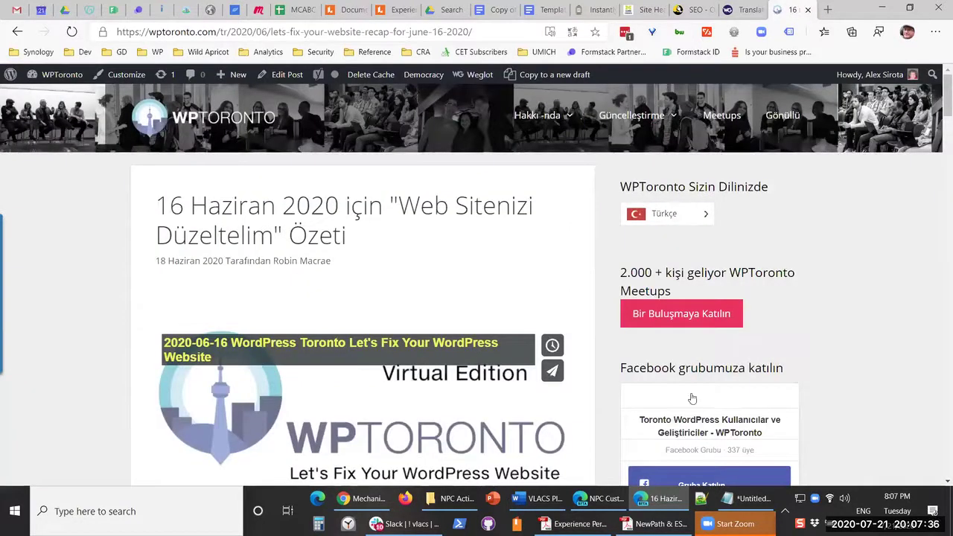
click(666, 214)
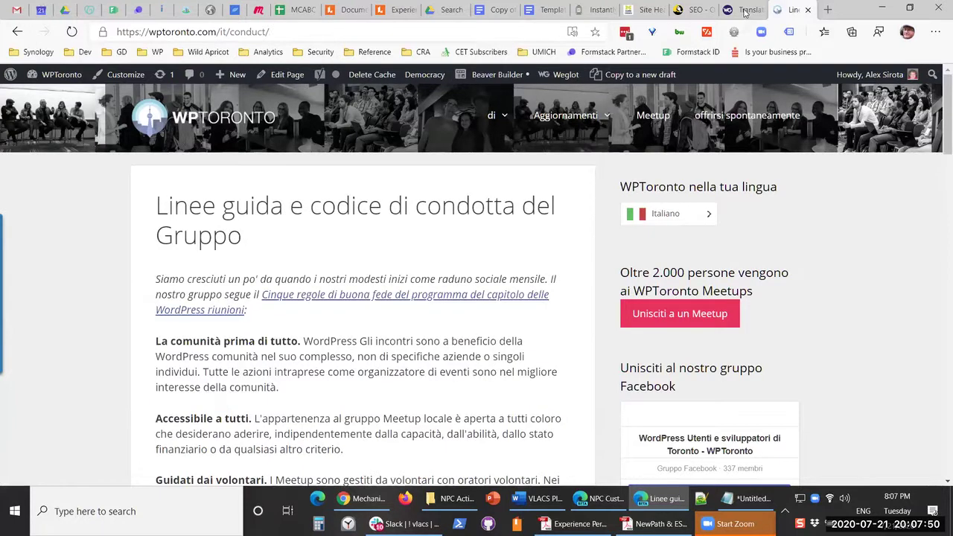
- Open Weglot's English to Turkish translation list and review the automatically translated strings on its first page
key(ctrl+shift+Tab)
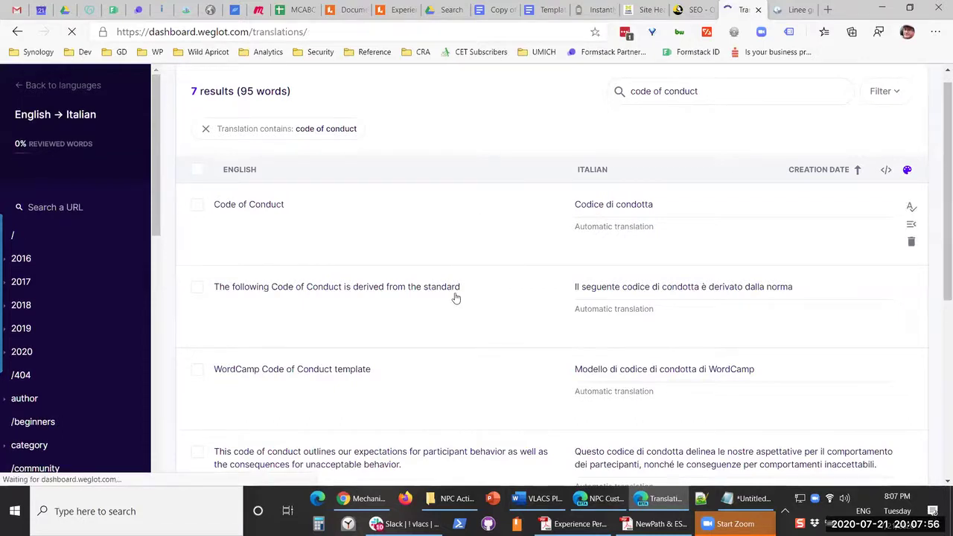
scroll(373, 428, down, 3)
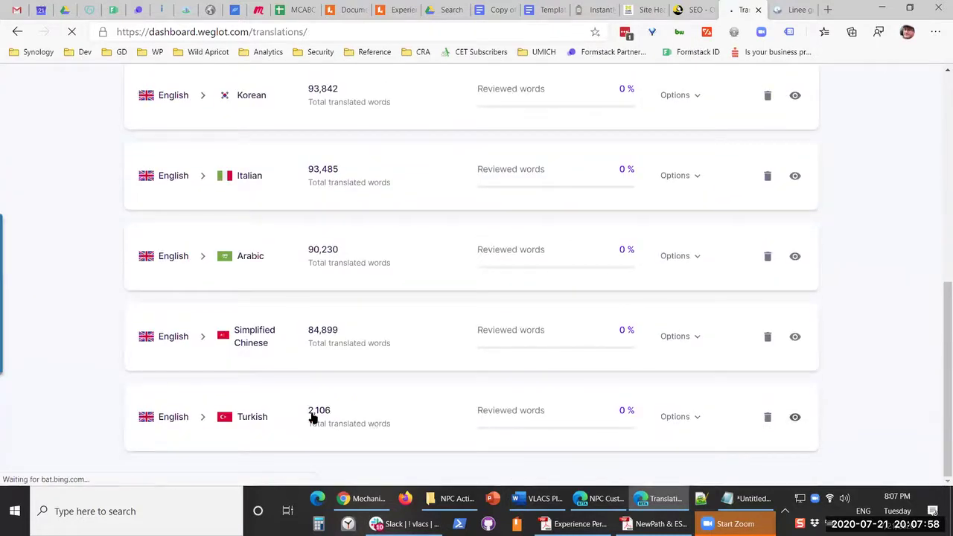
click(353, 422)
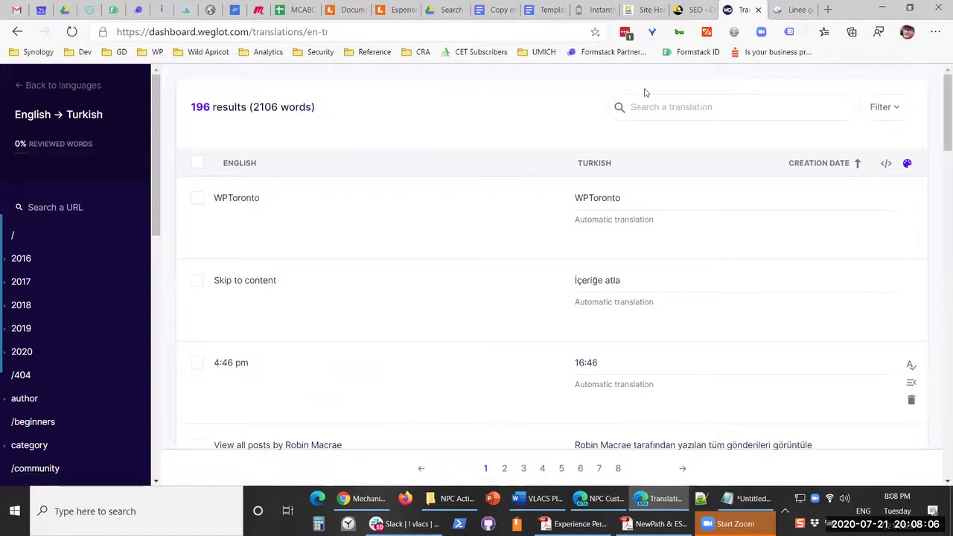
scroll(636, 339, down, 1)
scroll(636, 339, down, 2)
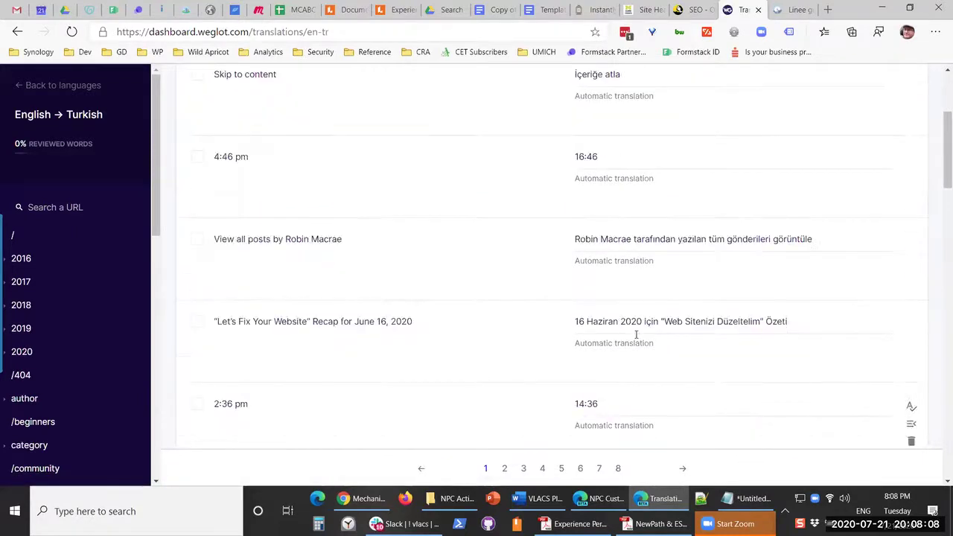
scroll(633, 334, down, 4)
scroll(633, 328, down, 5)
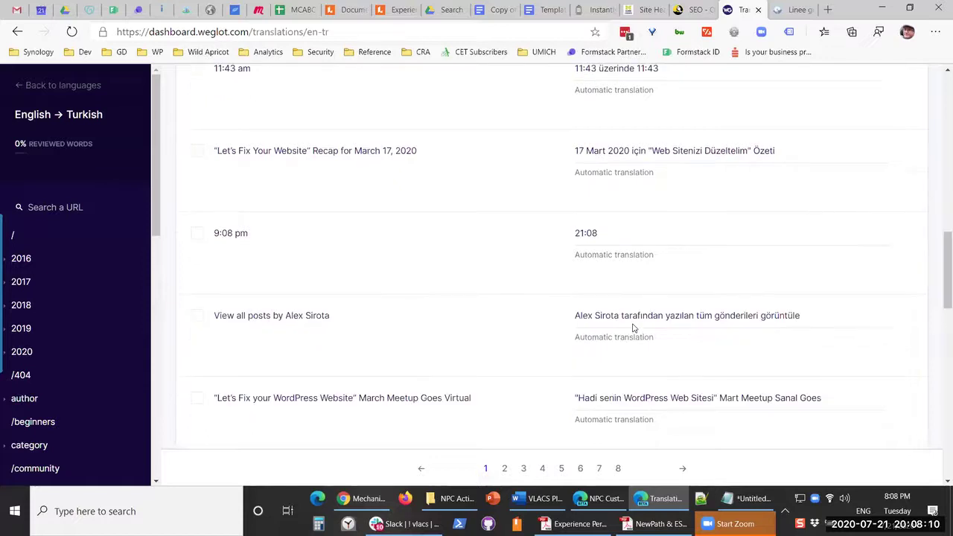
scroll(625, 337, down, 5)
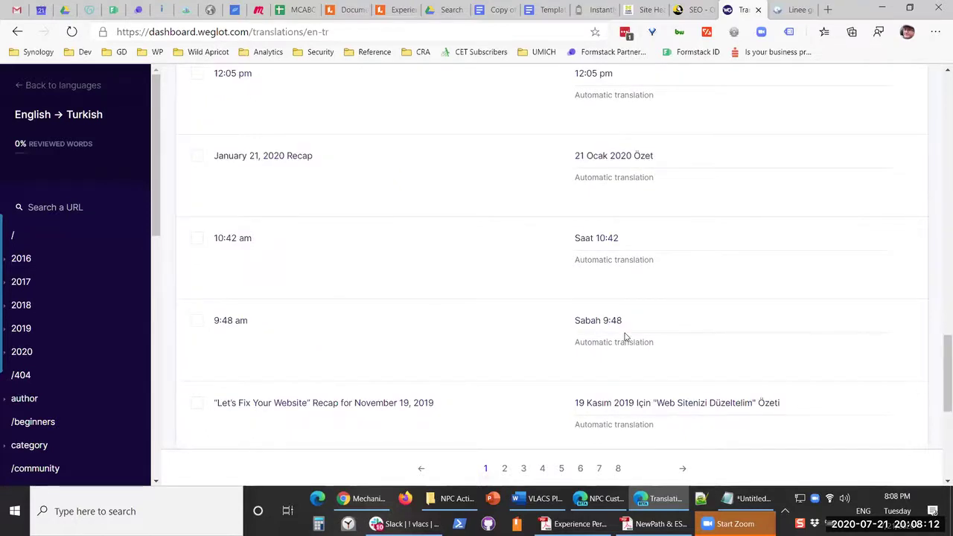
scroll(625, 337, down, 5)
scroll(623, 336, up, 4)
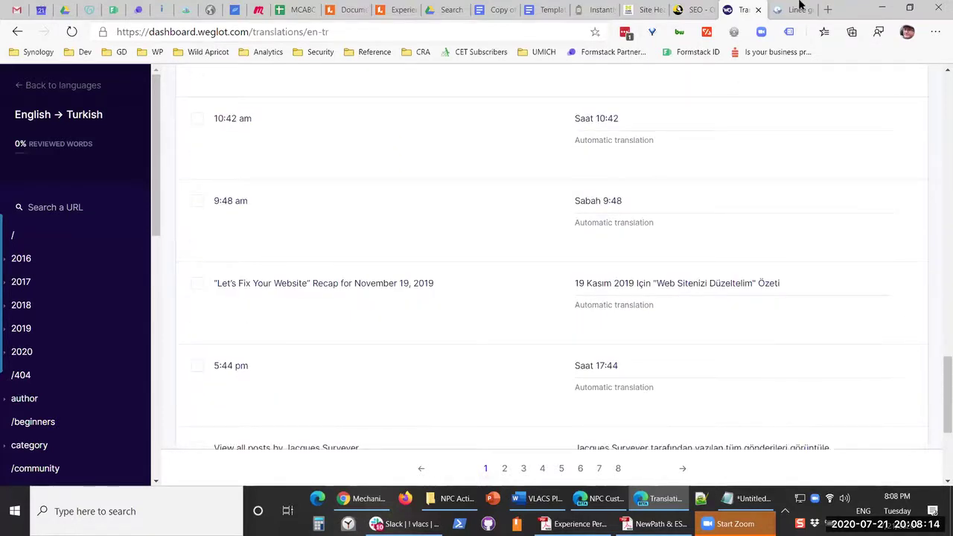
- Search the web for "wpml" in a new browser tab and open the WPML plugin's website
key(ctrl+Tab)
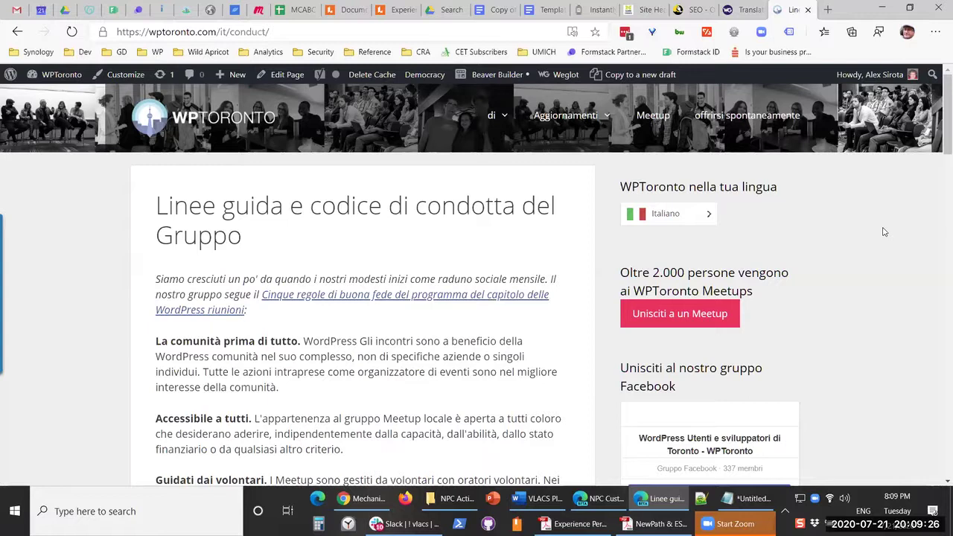
click(831, 9)
text(wpml)
key(Return)
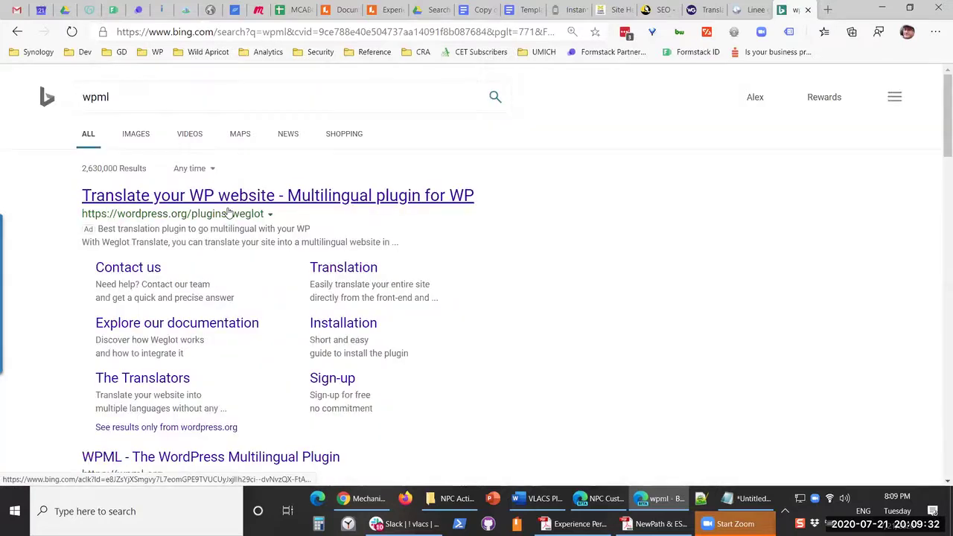
scroll(253, 327, down, 1)
click(252, 362)
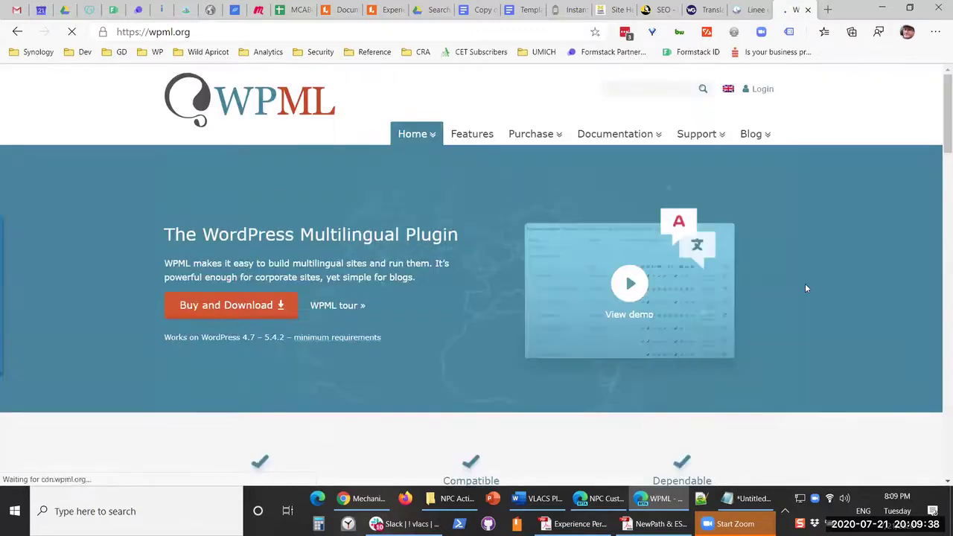
- Look over the WPML home page and its Purchase and Documentation topics, and open the Features page
scroll(680, 253, down, 1)
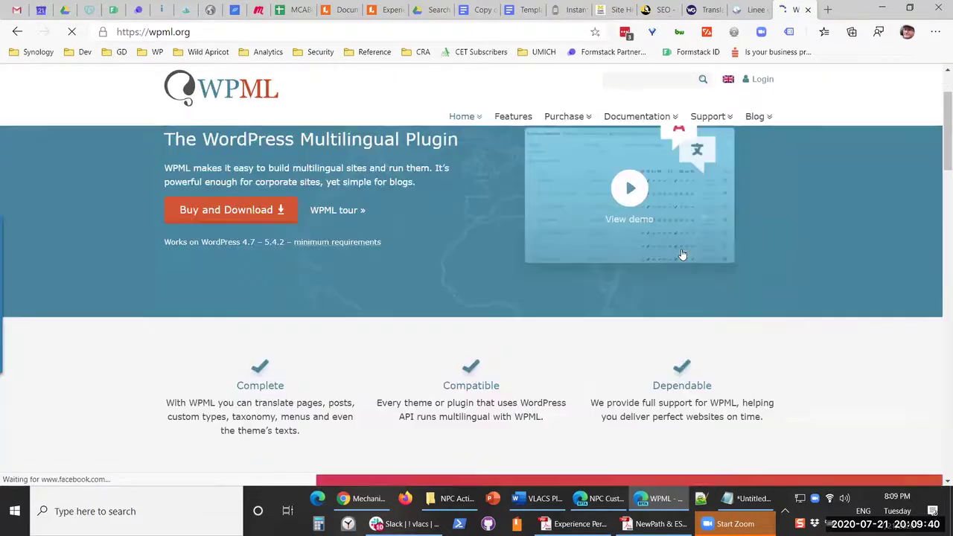
scroll(638, 246, up, 1)
mouse_move(543, 137)
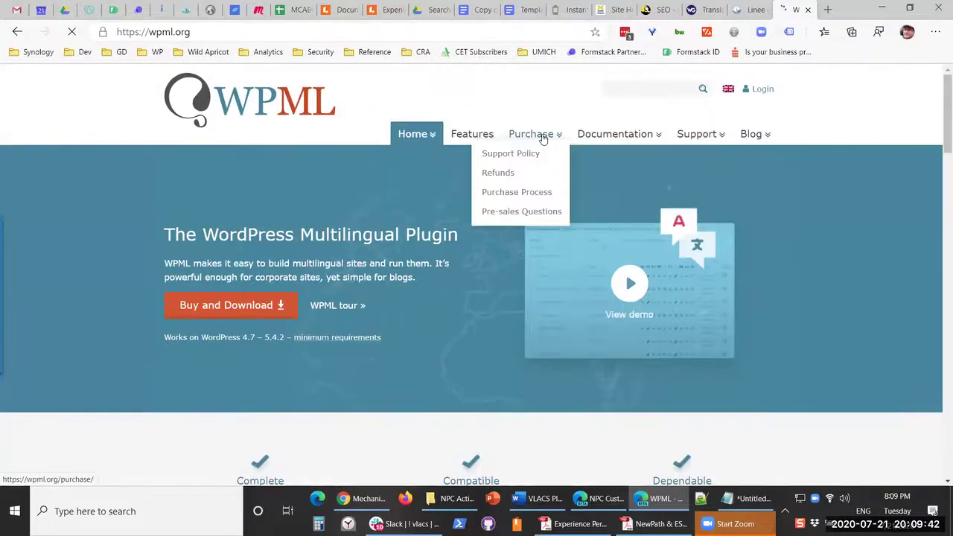
mouse_move(634, 134)
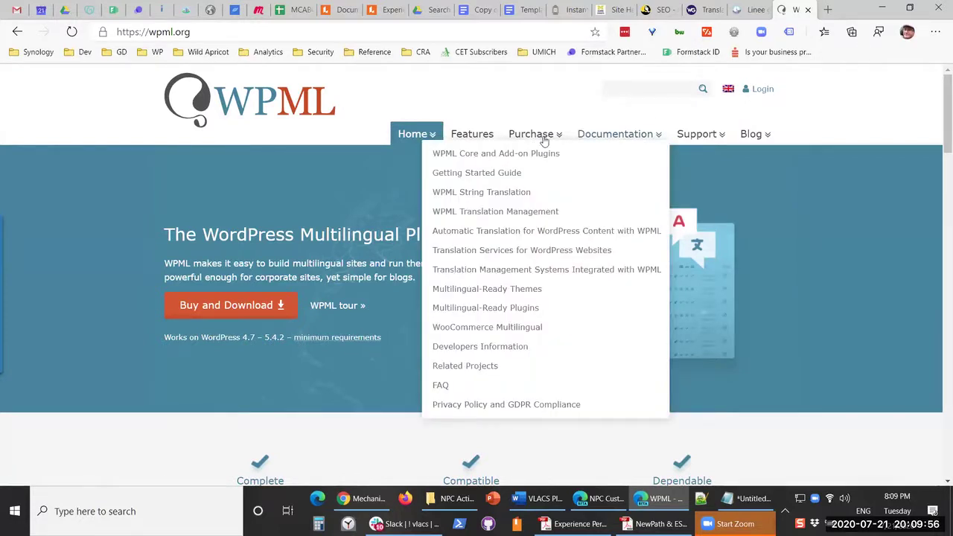
click(480, 135)
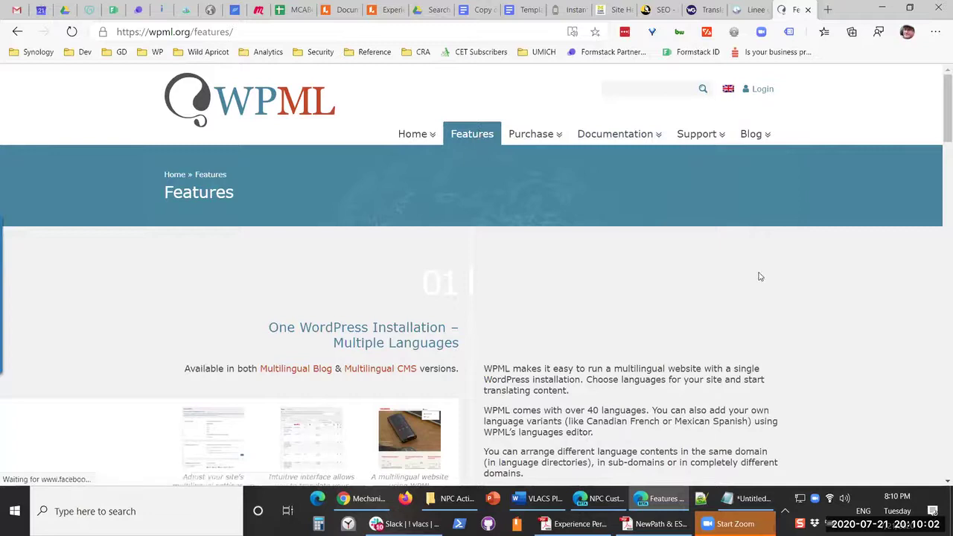
- Examine WPML's features, including multiple languages, translation management, multilingual e-commerce, theme and plugin texts, and professional translation
scroll(759, 277, down, 2)
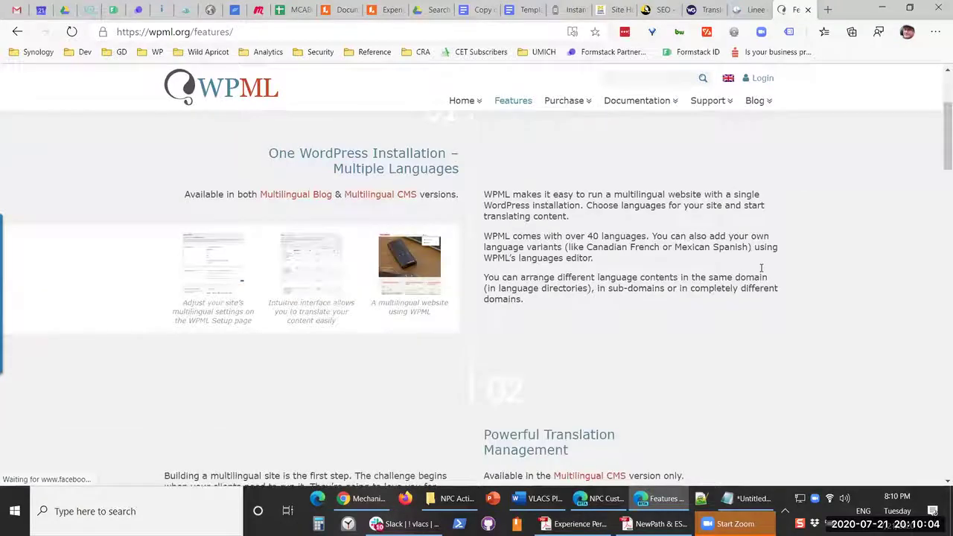
scroll(760, 269, down, 2)
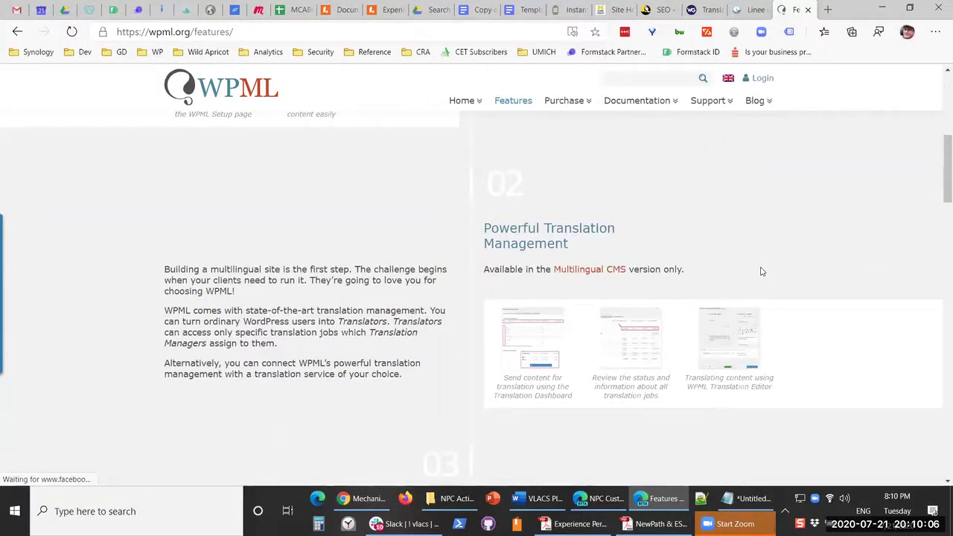
scroll(762, 268, down, 3)
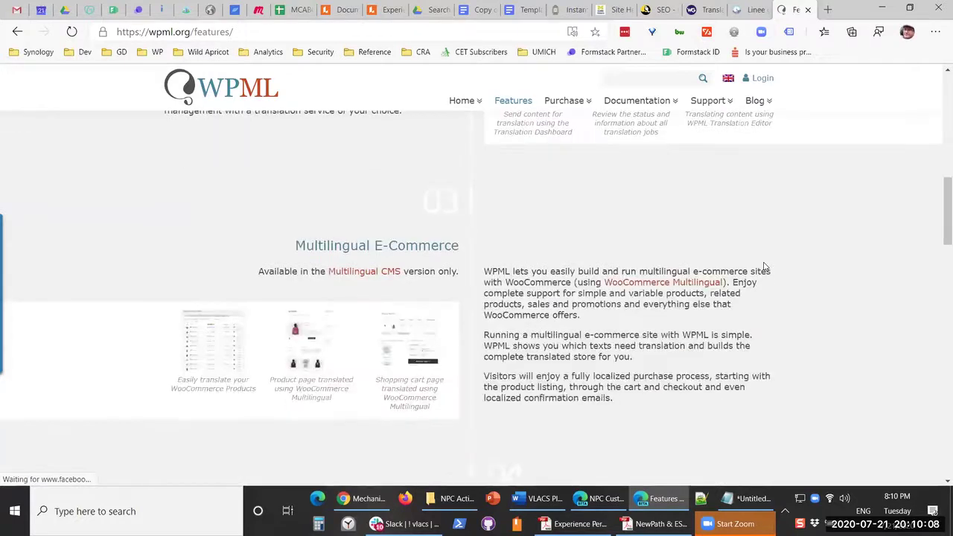
scroll(764, 267, down, 1)
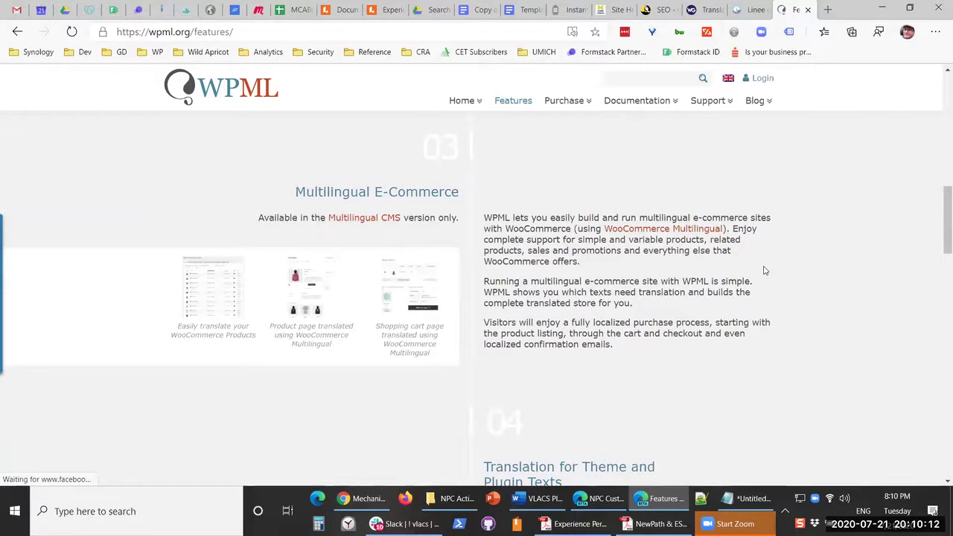
scroll(761, 272, down, 4)
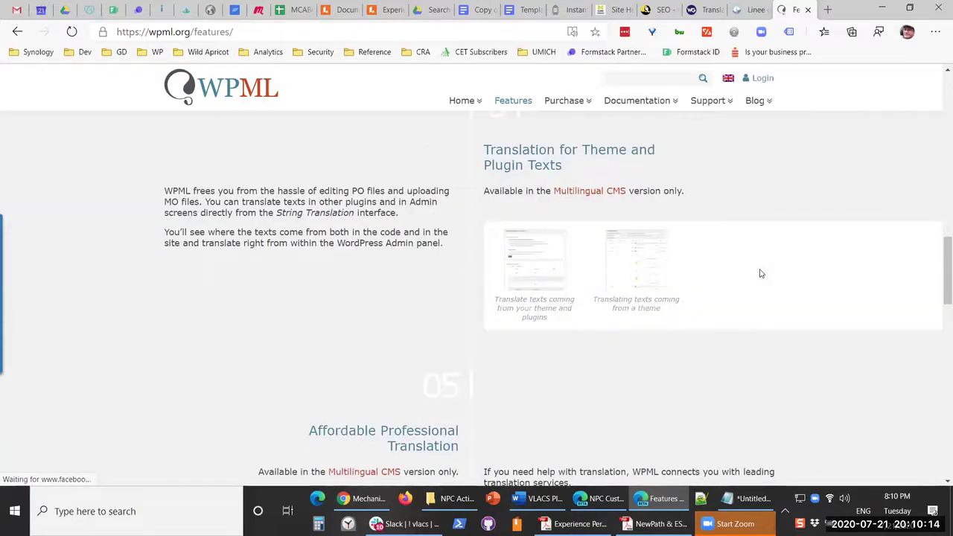
scroll(760, 273, down, 3)
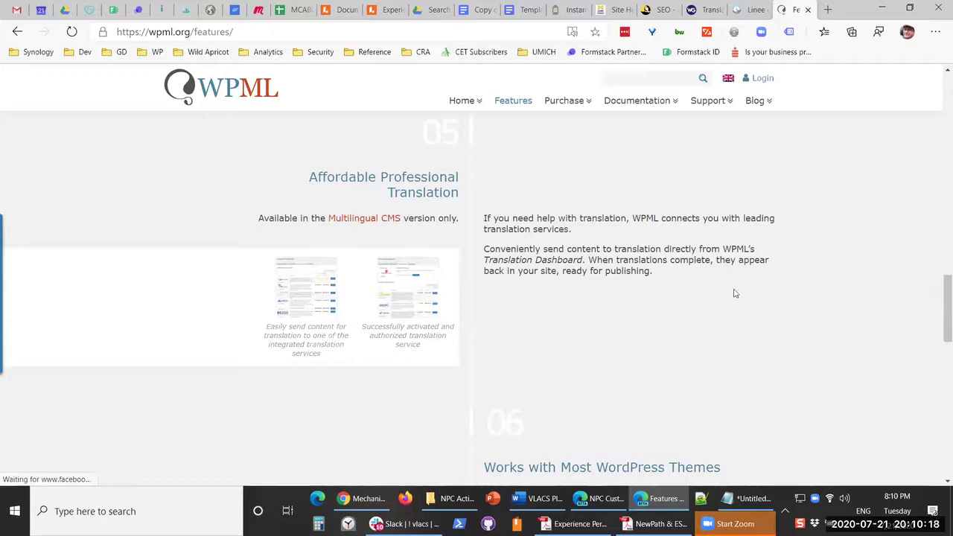
scroll(735, 274, up, 8)
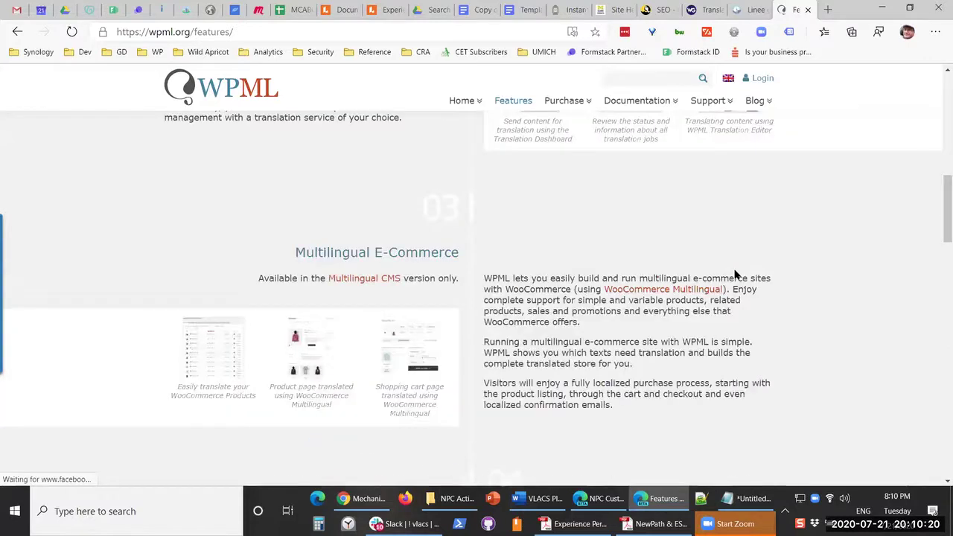
scroll(735, 273, up, 8)
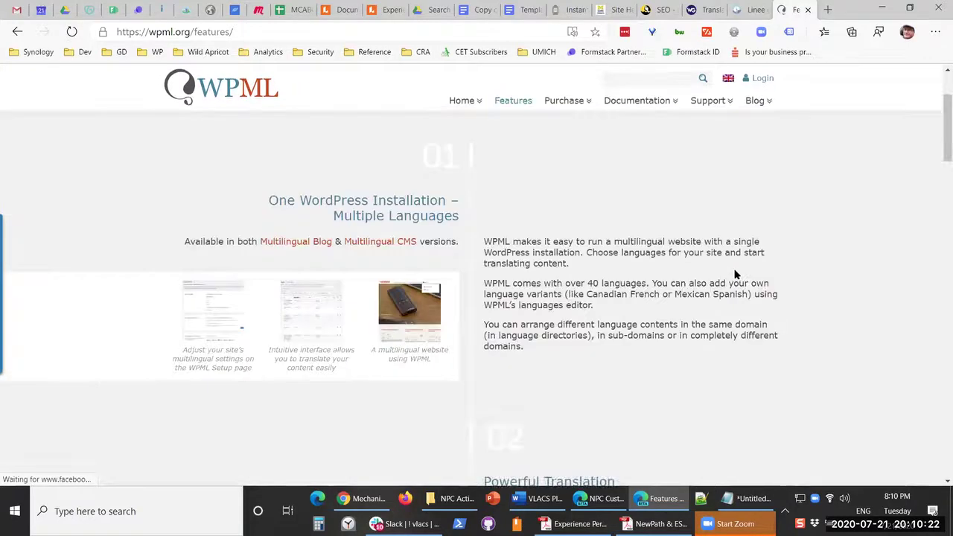
scroll(736, 274, down, 3)
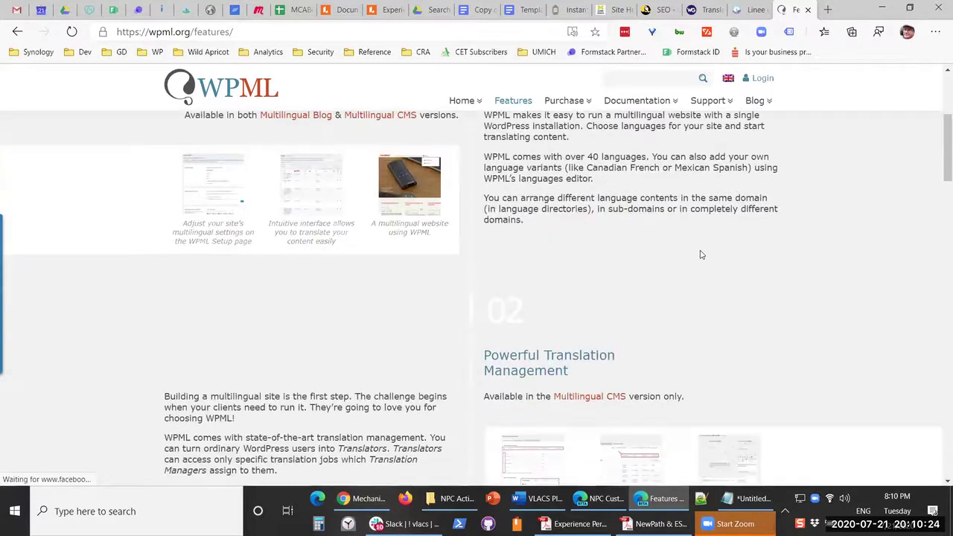
- Read the rest of WPML's Features page, from translation management through WordPress theme compatibility to support and development
scroll(689, 237, down, 2)
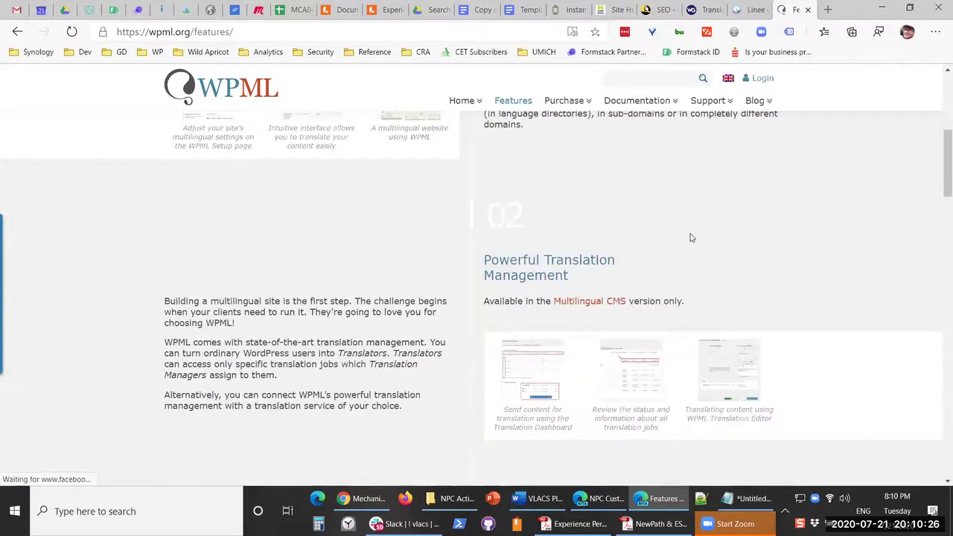
scroll(690, 237, down, 2)
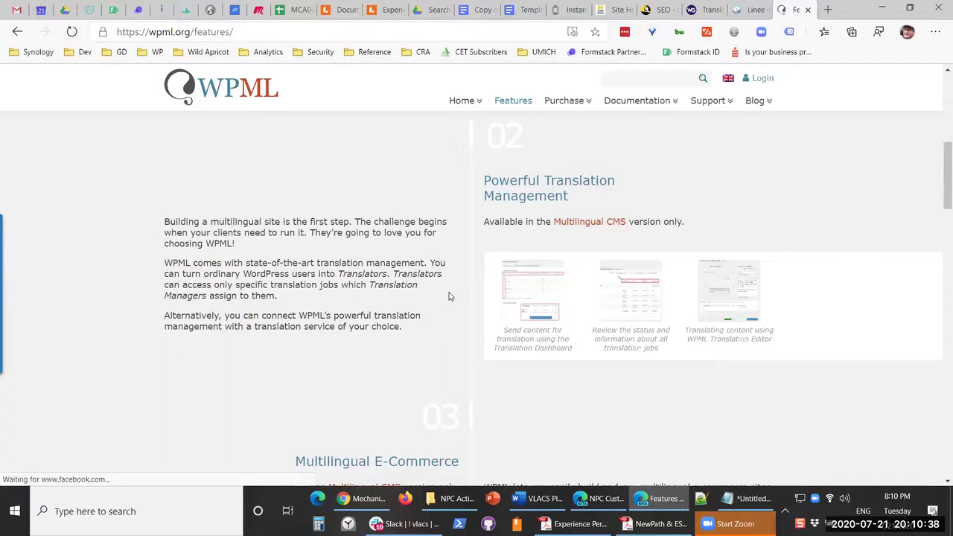
scroll(460, 275, down, 1)
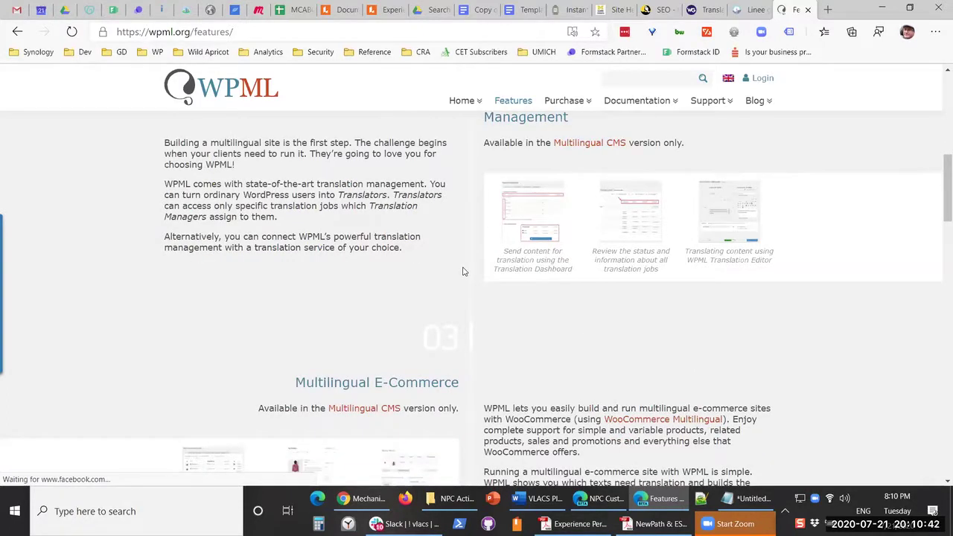
scroll(472, 270, down, 2)
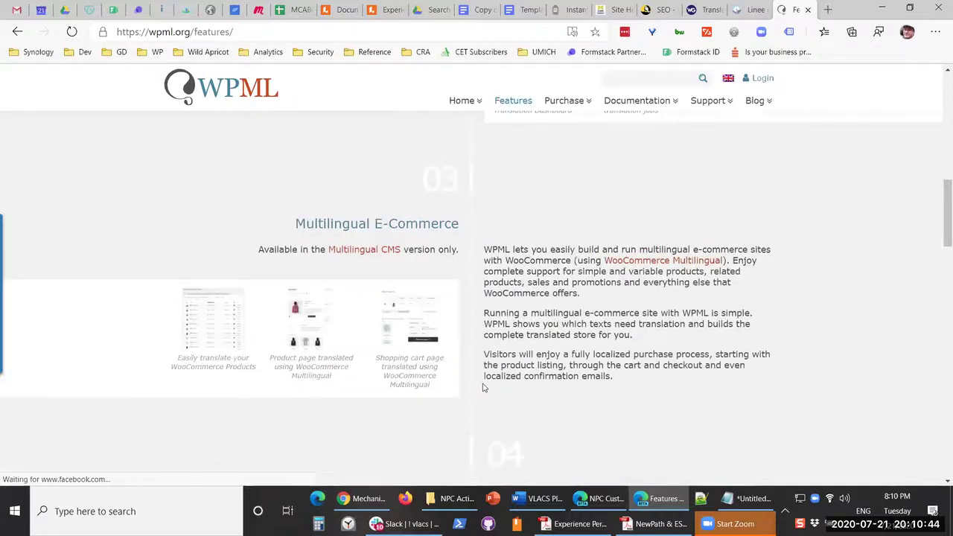
scroll(501, 386, down, 3)
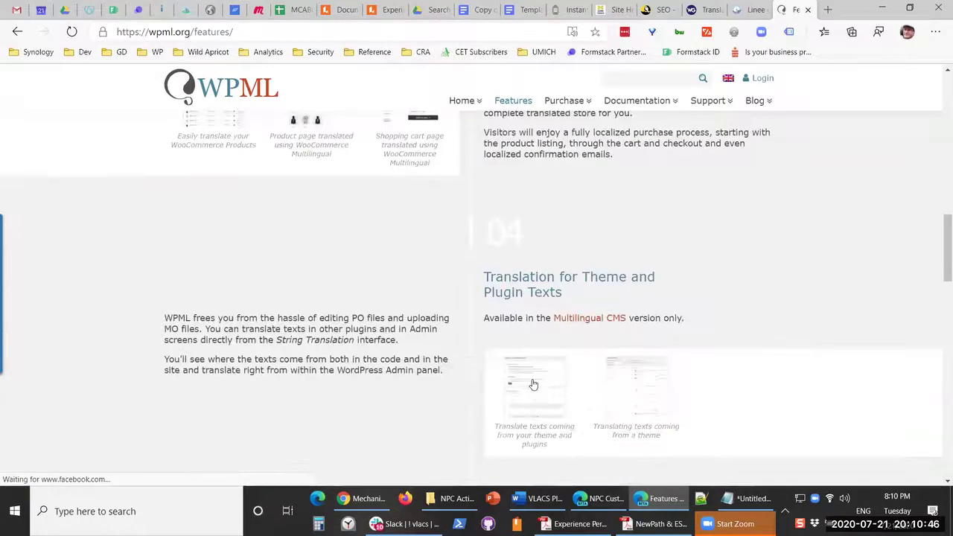
scroll(533, 384, down, 2)
scroll(638, 299, down, 2)
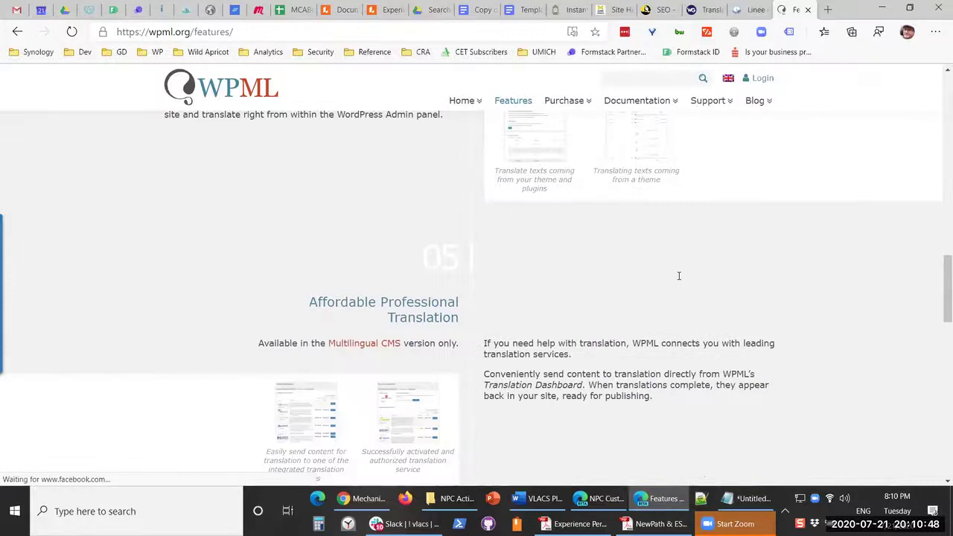
scroll(678, 275, down, 2)
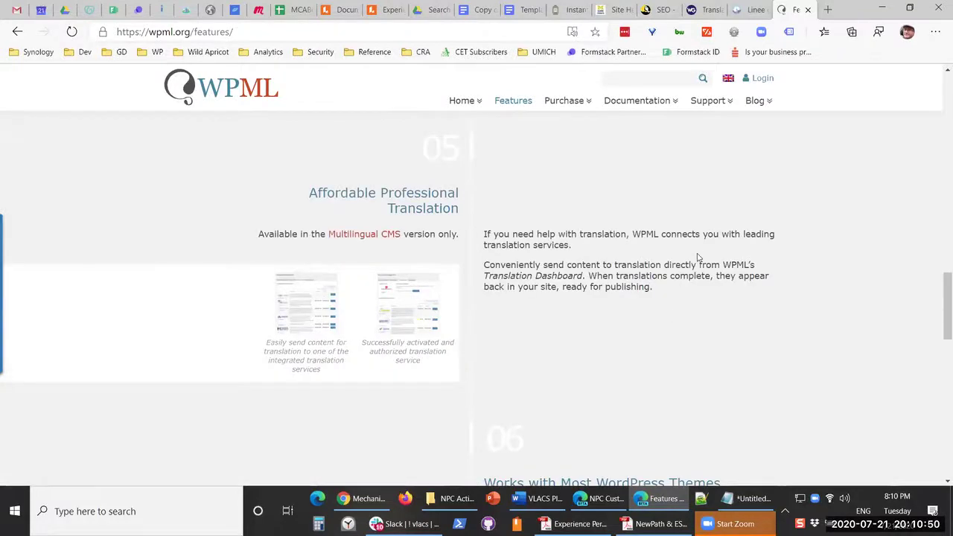
scroll(699, 258, down, 3)
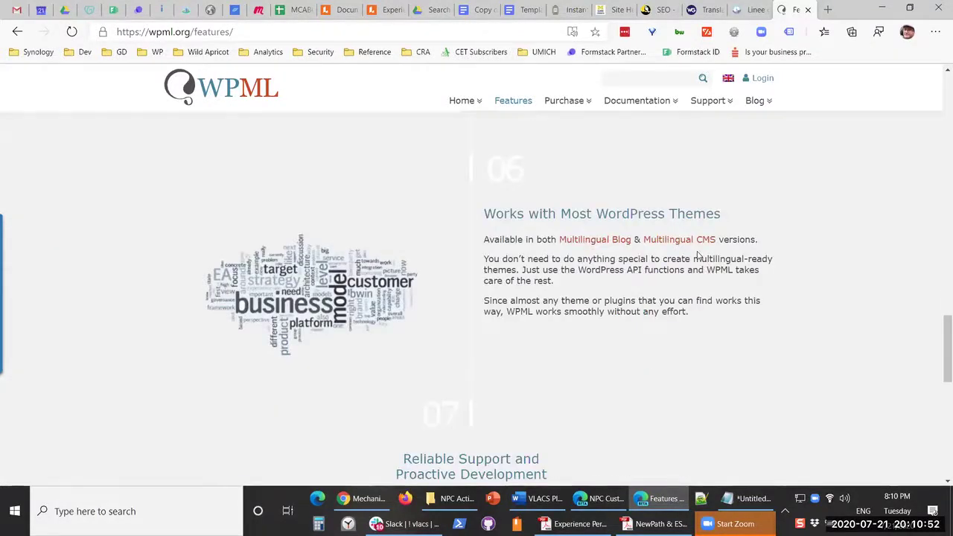
scroll(698, 256, down, 3)
scroll(698, 256, down, 1)
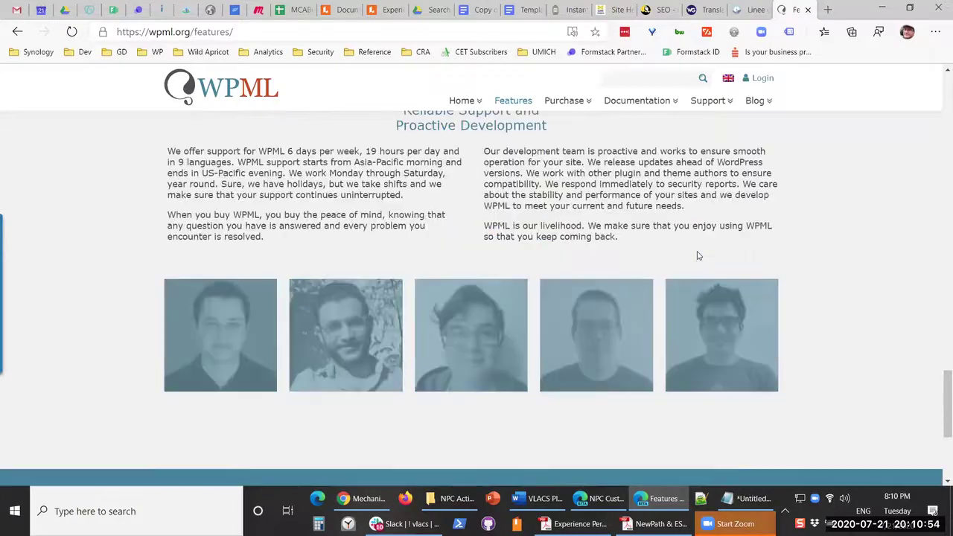
- Return to the start of the Features page and look over WPML's Support and Documentation topics
scroll(698, 256, up, 12)
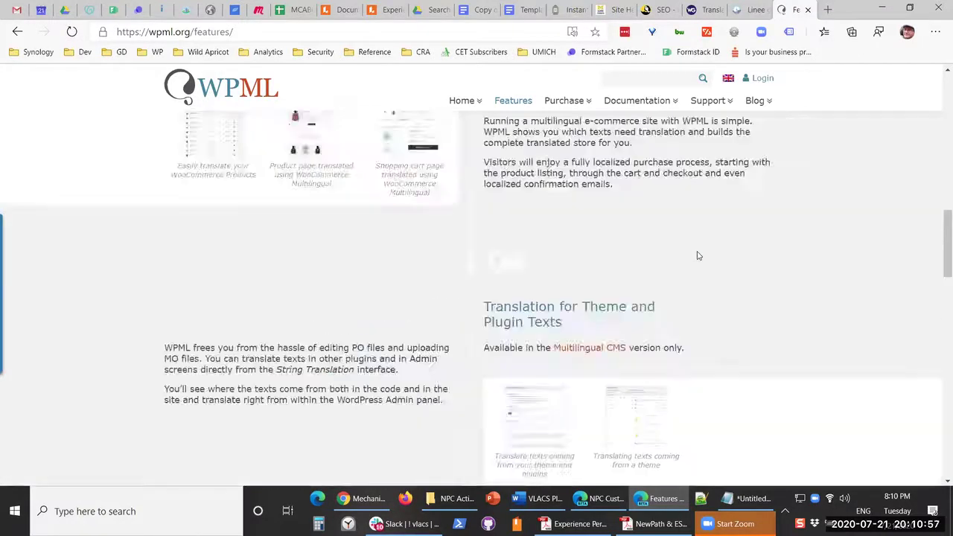
scroll(698, 256, up, 12)
mouse_move(712, 136)
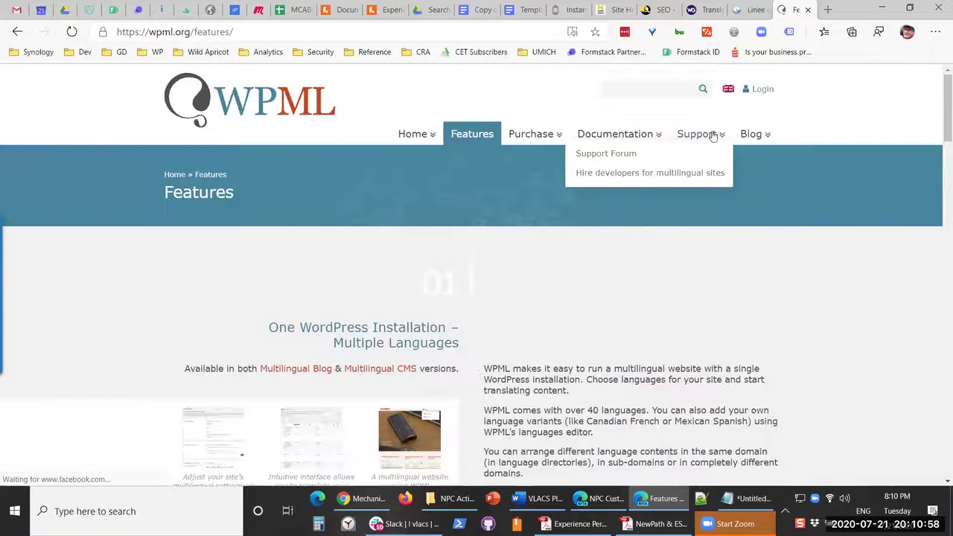
mouse_move(637, 141)
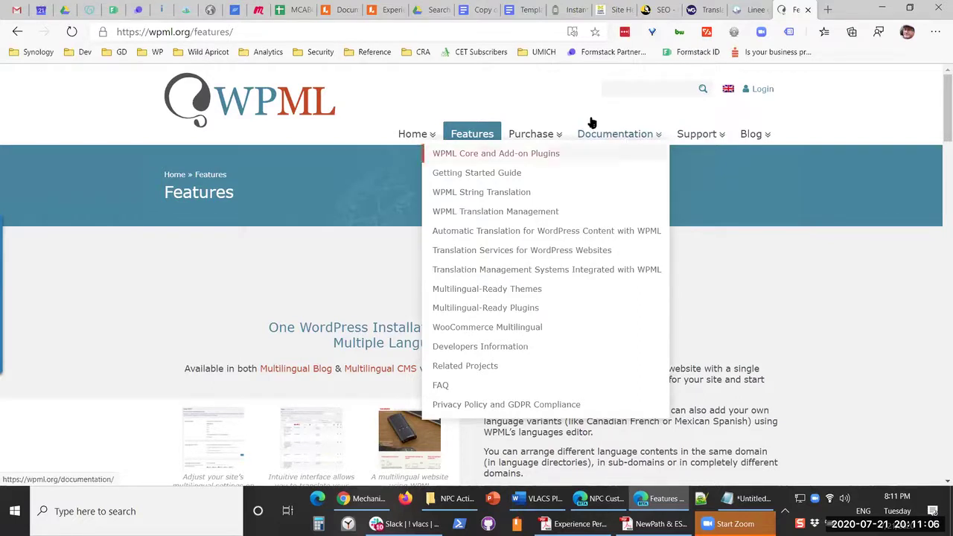
- Return to Weglot's language list and delete the English to Turkish translations
click(704, 9)
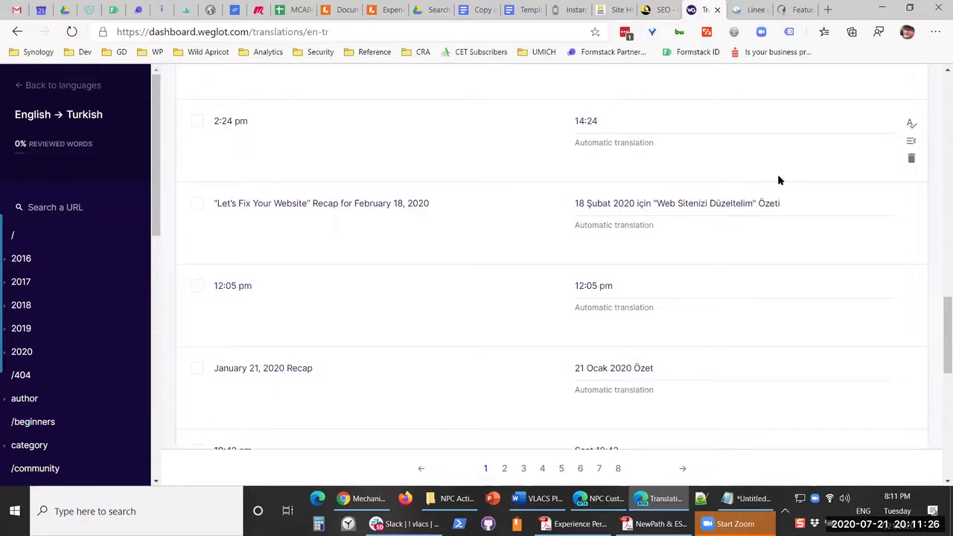
click(58, 89)
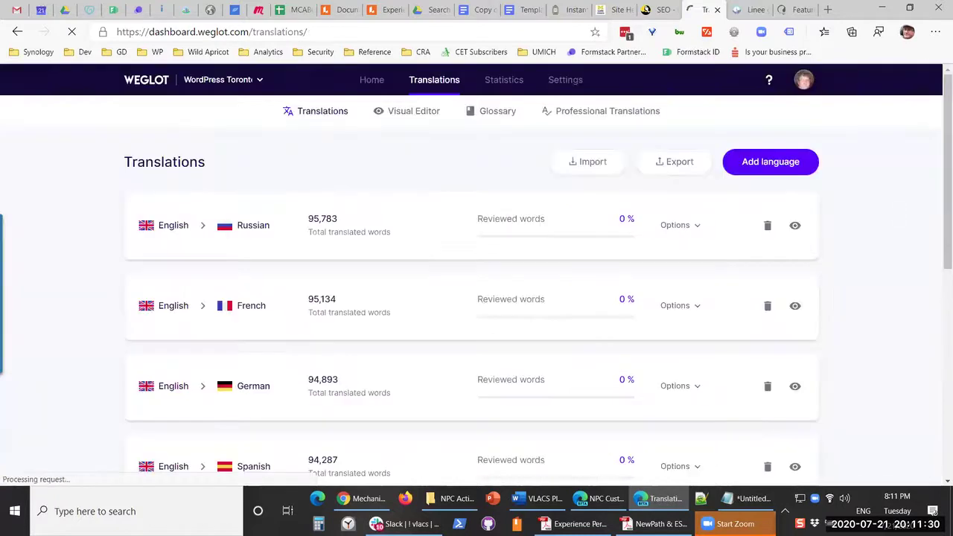
scroll(629, 317, down, 6)
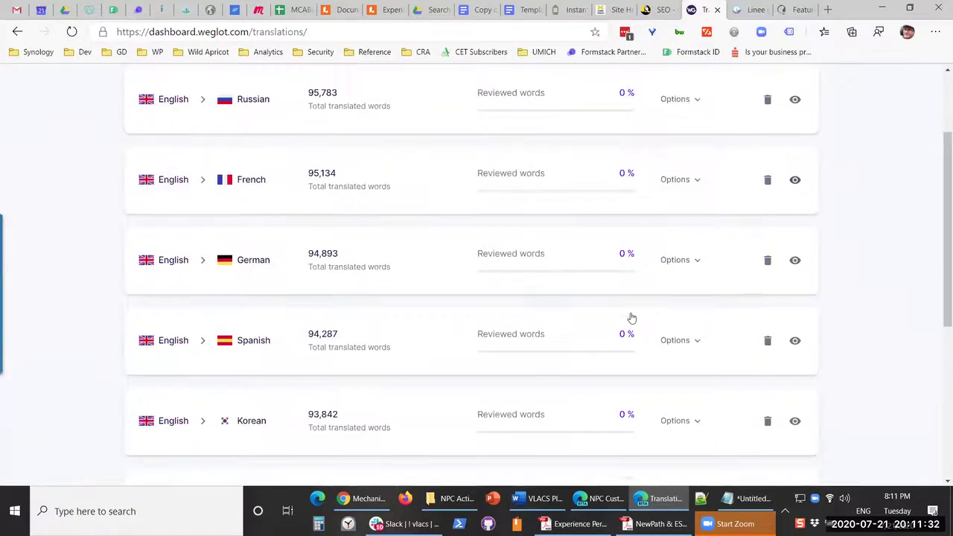
click(768, 416)
click(504, 344)
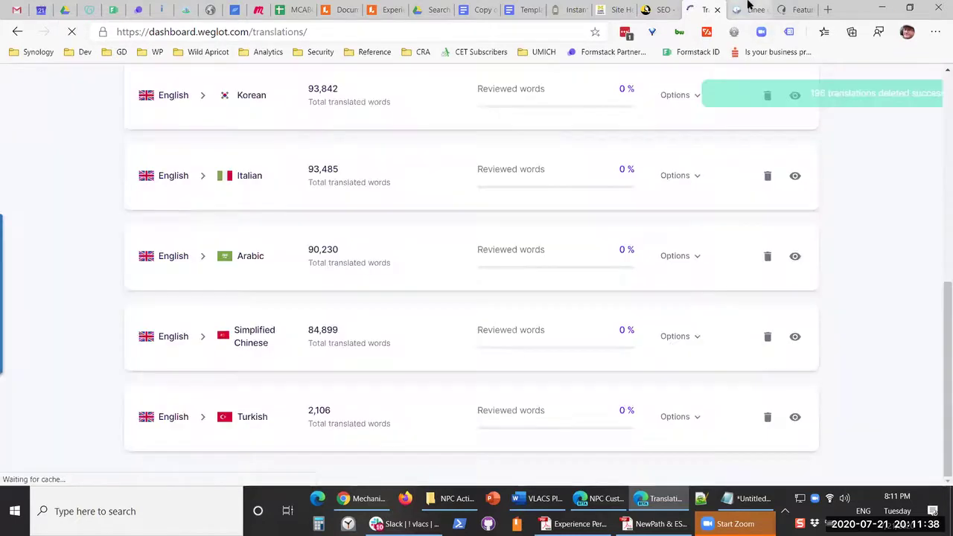
- Switch to the wptoronto.com WordPress dashboard and check the destination languages in Weglot's plugin settings
key(ctrl+Tab)
click(72, 77)
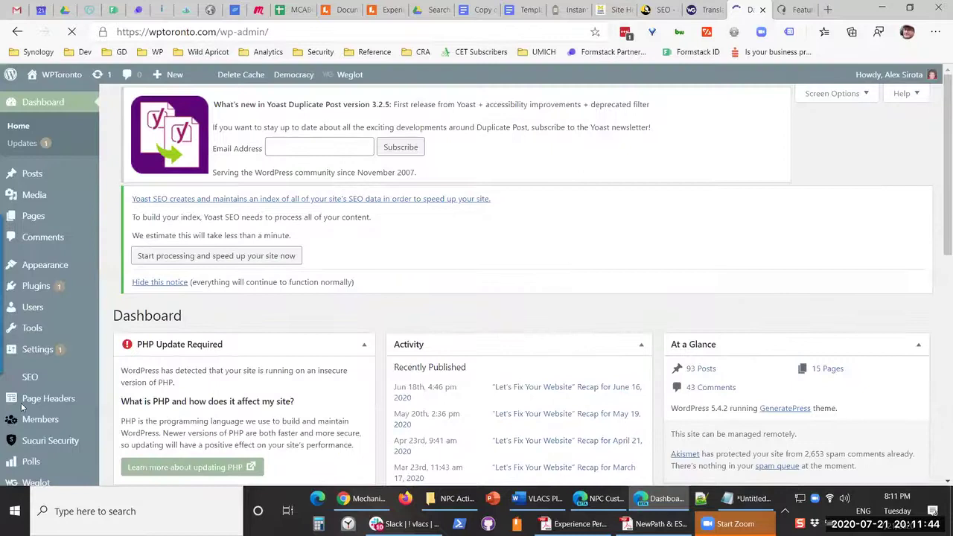
scroll(22, 406, down, 2)
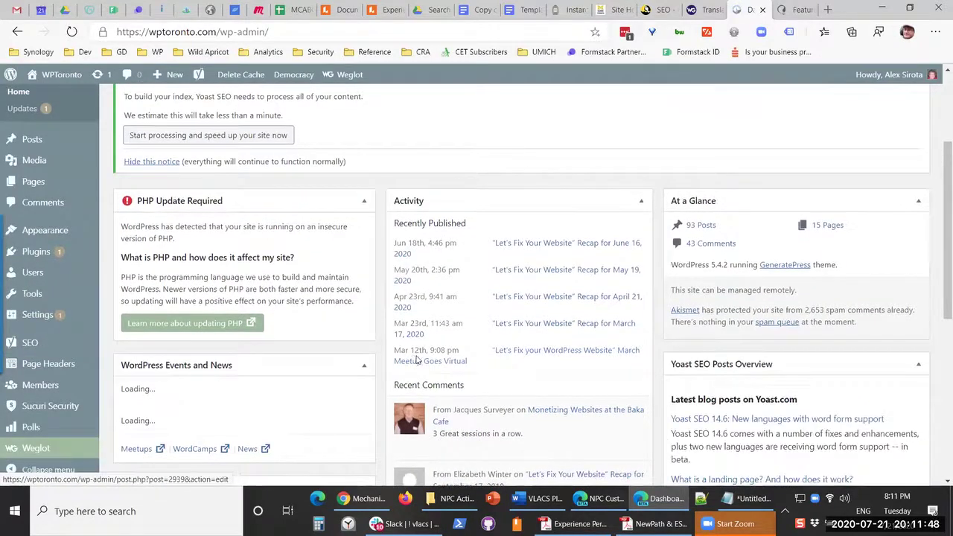
scroll(417, 359, down, 3)
click(38, 450)
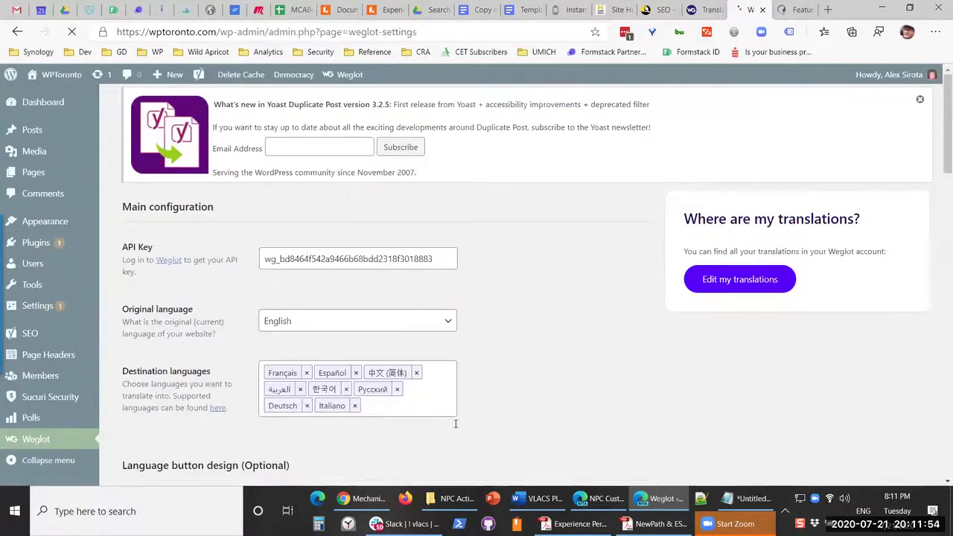
scroll(555, 398, down, 2)
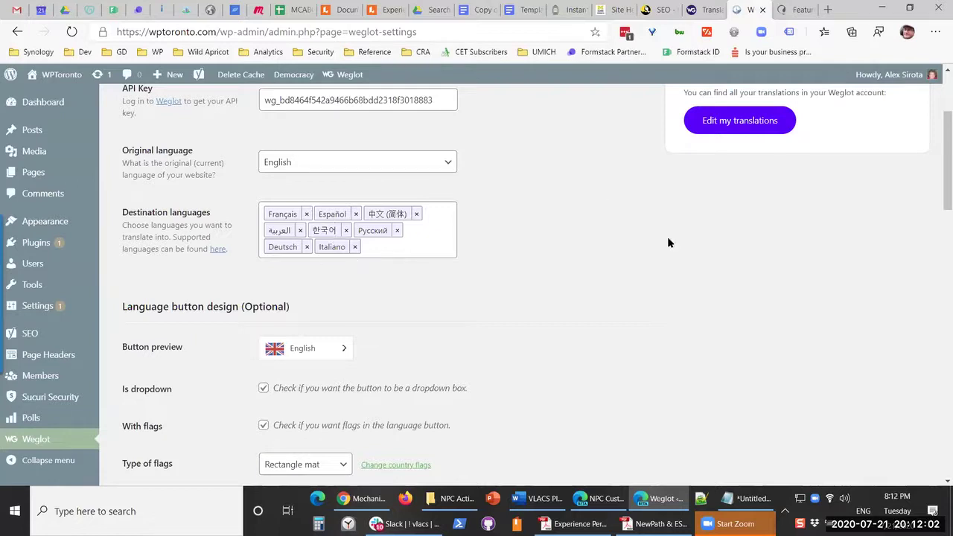
- Visit the wptoronto.com home page and check whether the language switcher still offers Turkish
mouse_move(41, 78)
click(47, 101)
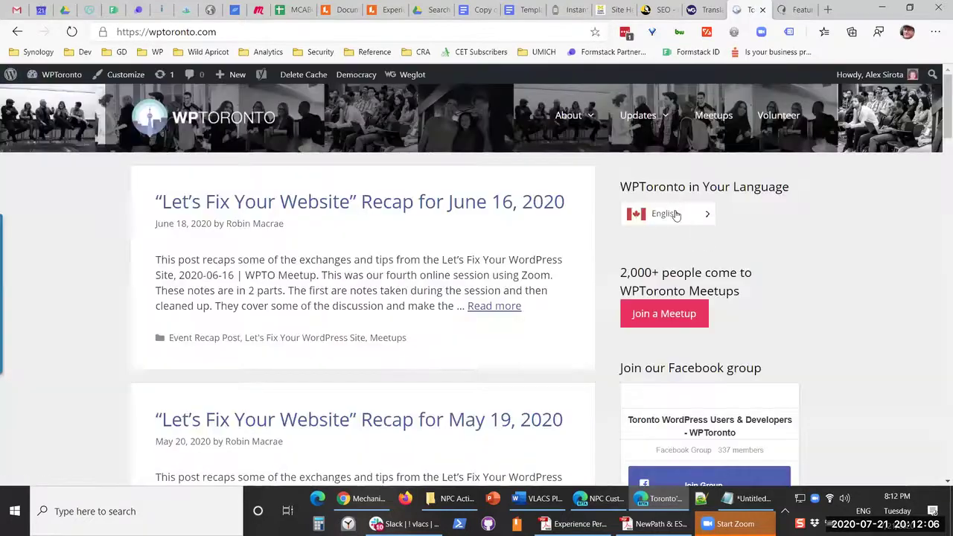
click(676, 215)
scroll(691, 363, down, 2)
click(662, 305)
scroll(744, 305, up, 1)
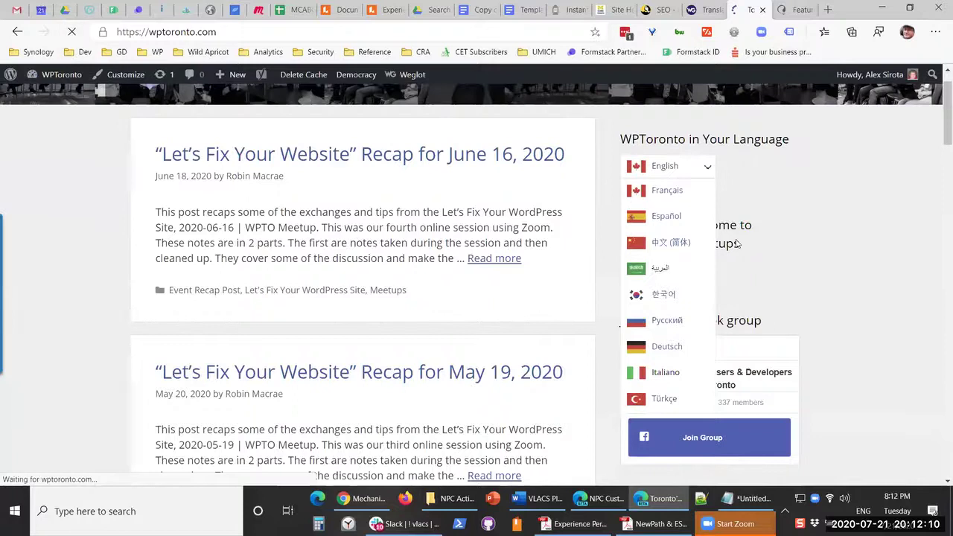
click(771, 261)
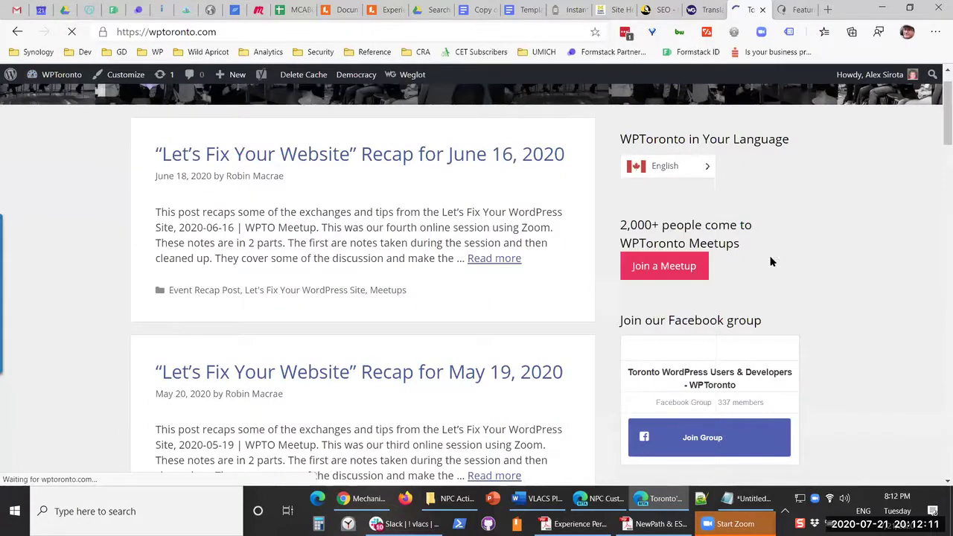
click(683, 170)
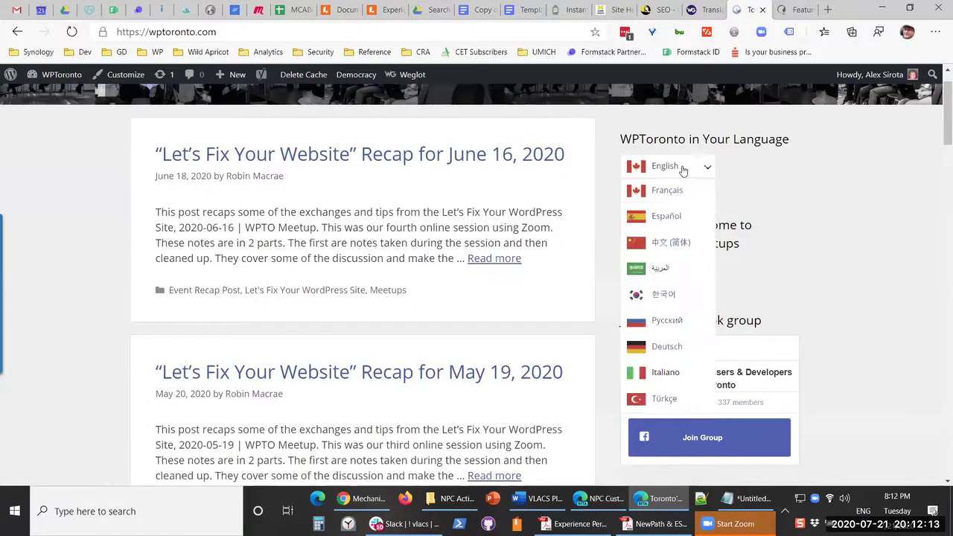
- Reopen Weglot's plugin settings from the WordPress dashboard and save them with the existing destination languages
click(52, 98)
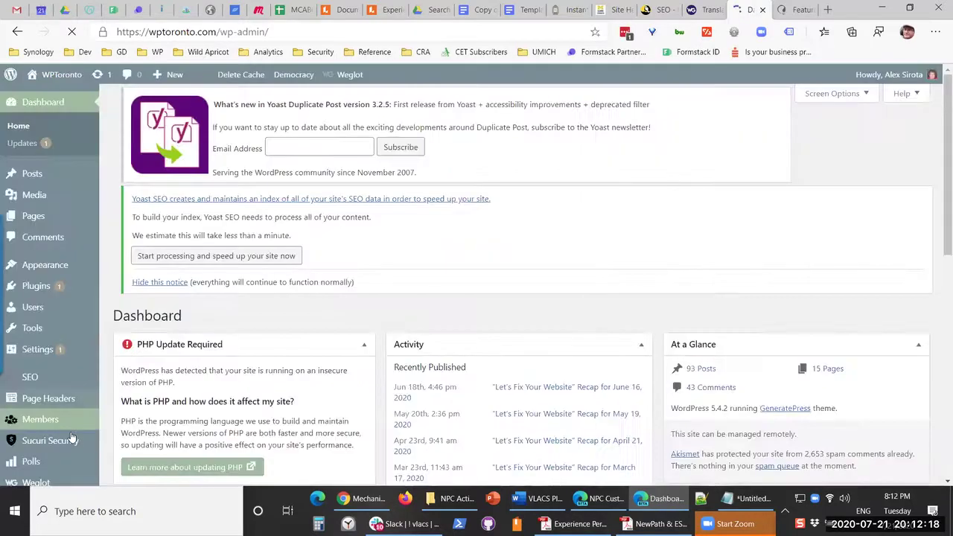
scroll(70, 437, down, 2)
click(50, 388)
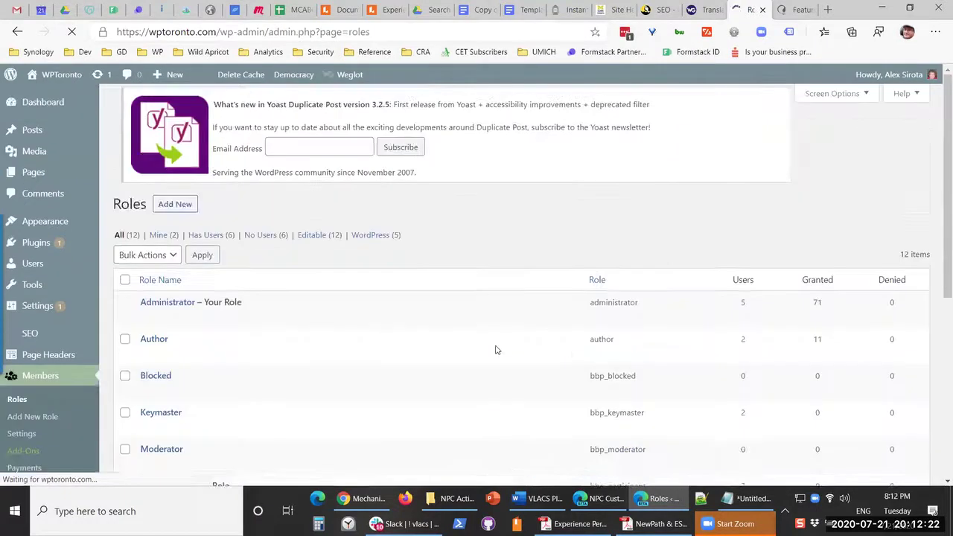
scroll(108, 340, down, 1)
scroll(57, 414, down, 2)
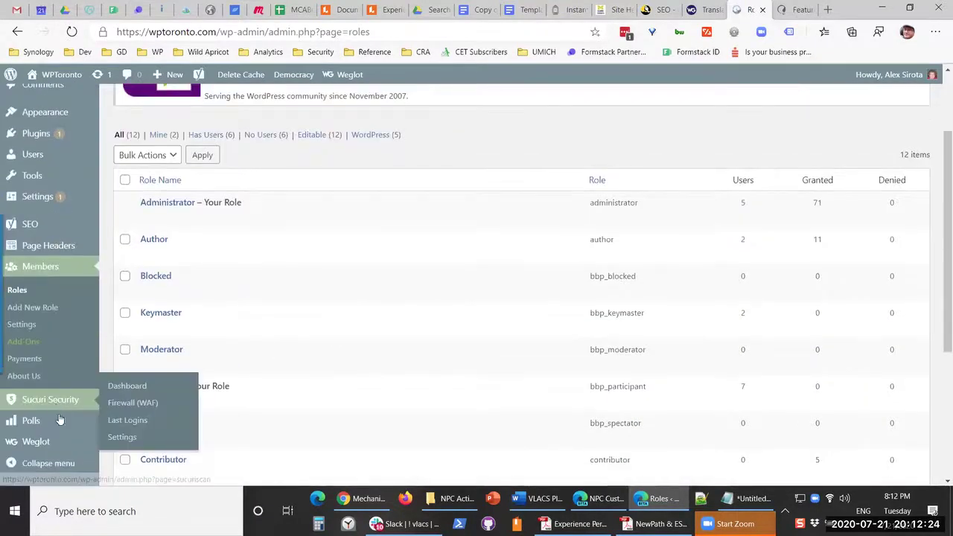
click(54, 454)
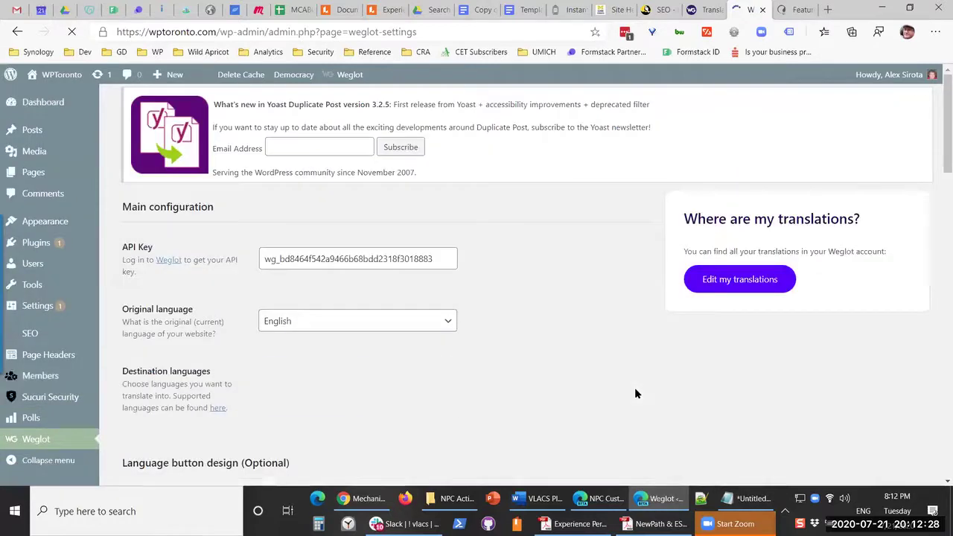
scroll(340, 262, down, 2)
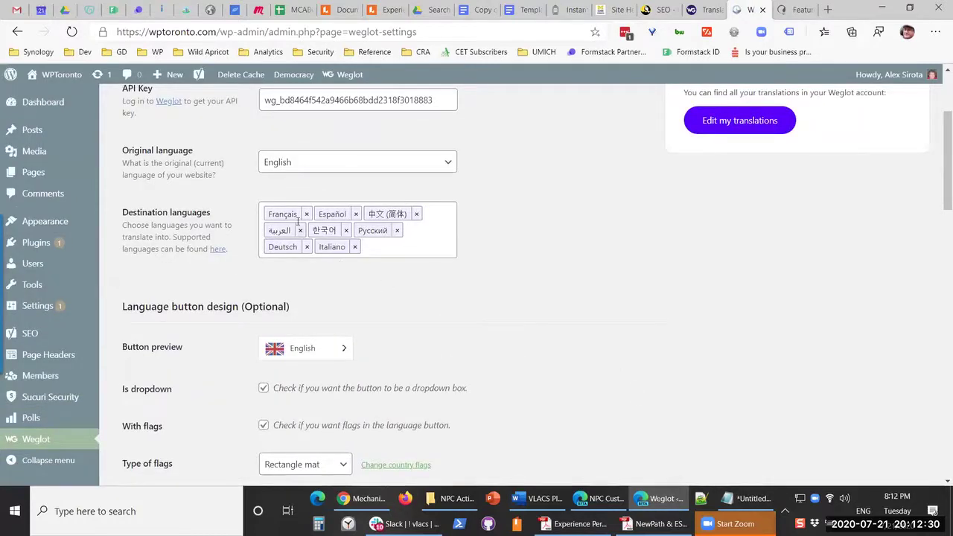
scroll(442, 313, down, 4)
scroll(258, 337, down, 12)
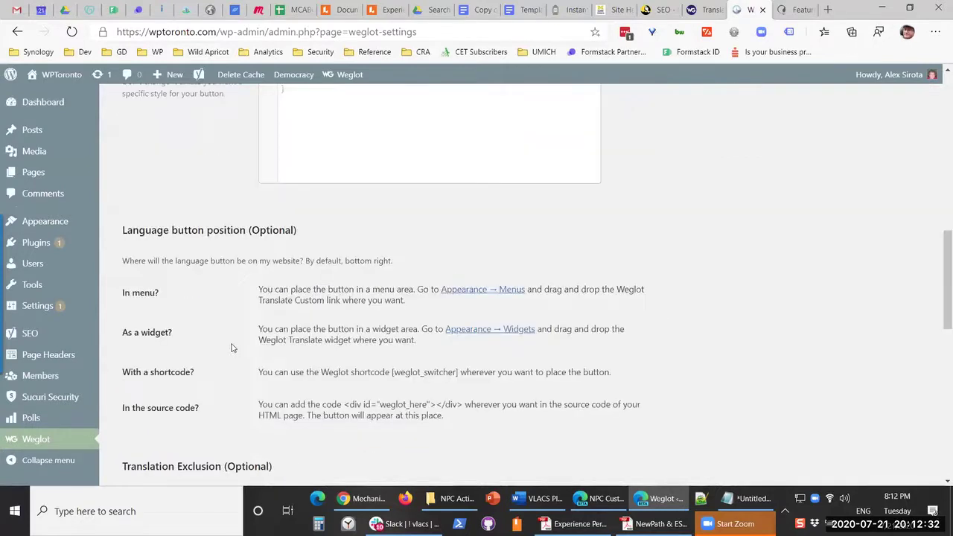
click(209, 339)
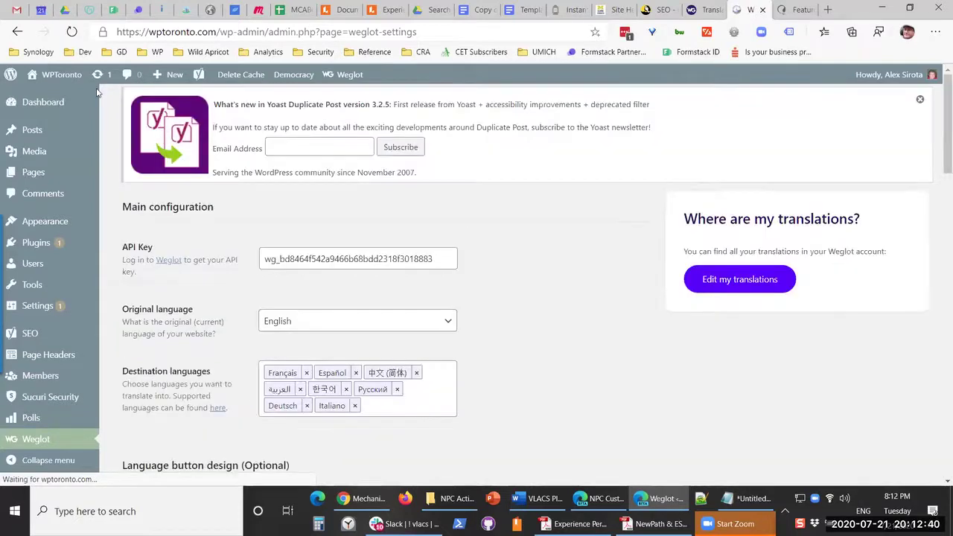
- Go back to the public site and recheck the languages offered under WPToronto in Your Language
mouse_move(77, 77)
click(72, 97)
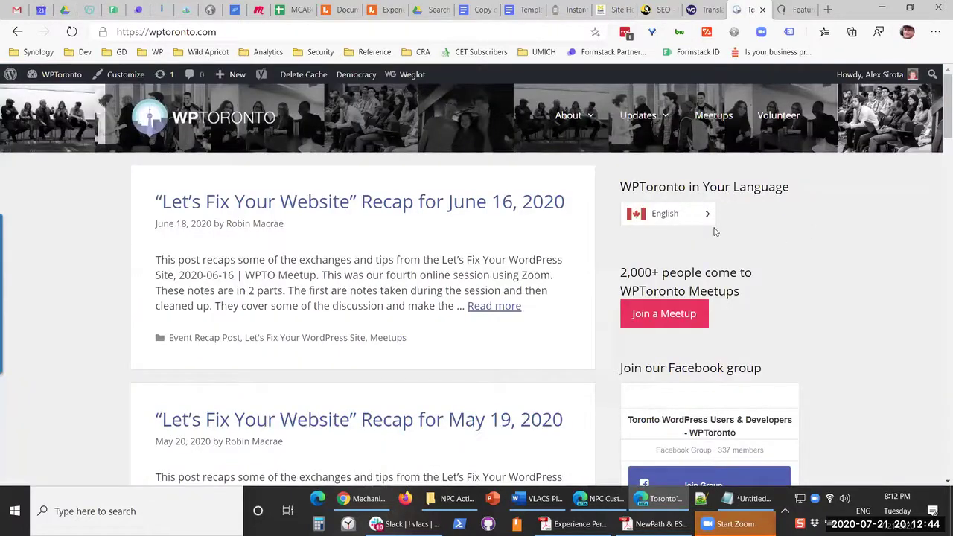
click(691, 211)
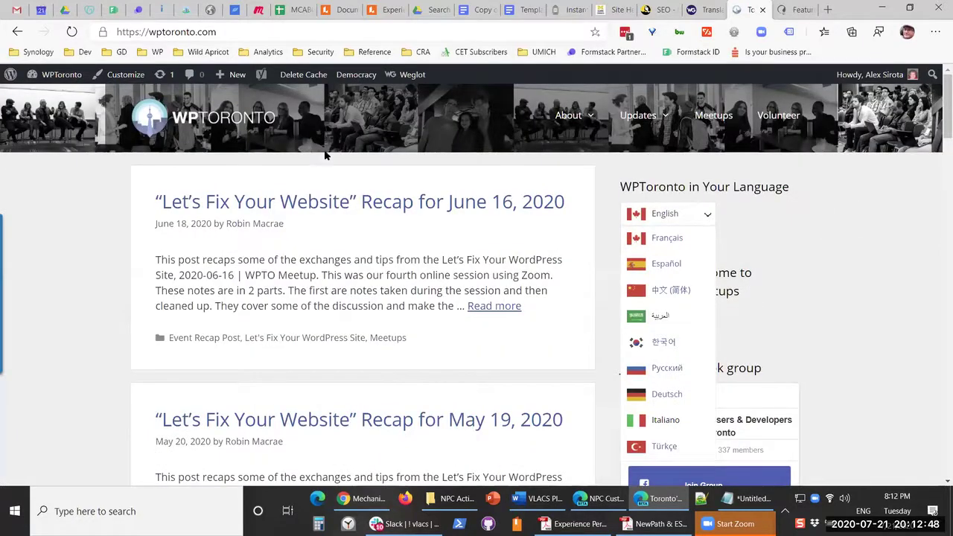
click(675, 171)
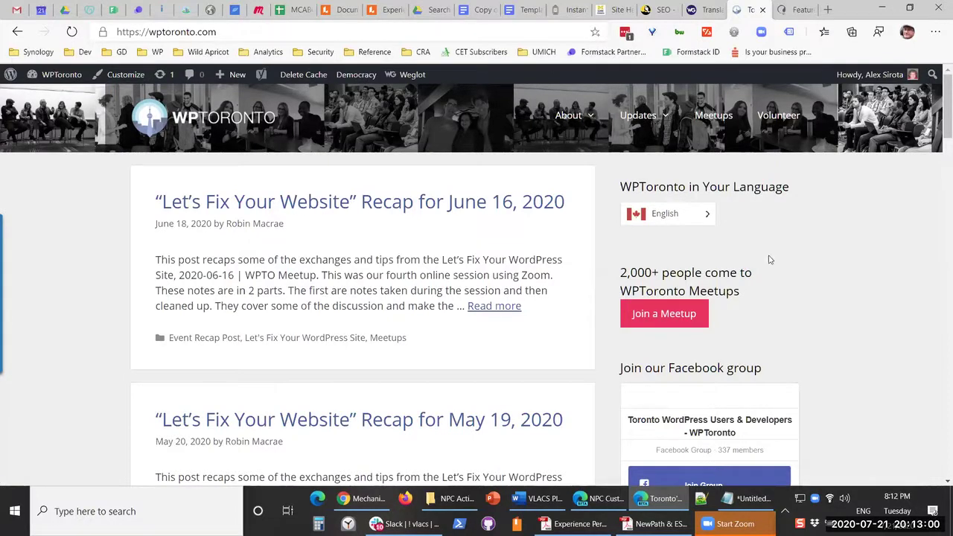
click(692, 208)
scroll(690, 206, down, 2)
scroll(690, 206, up, 2)
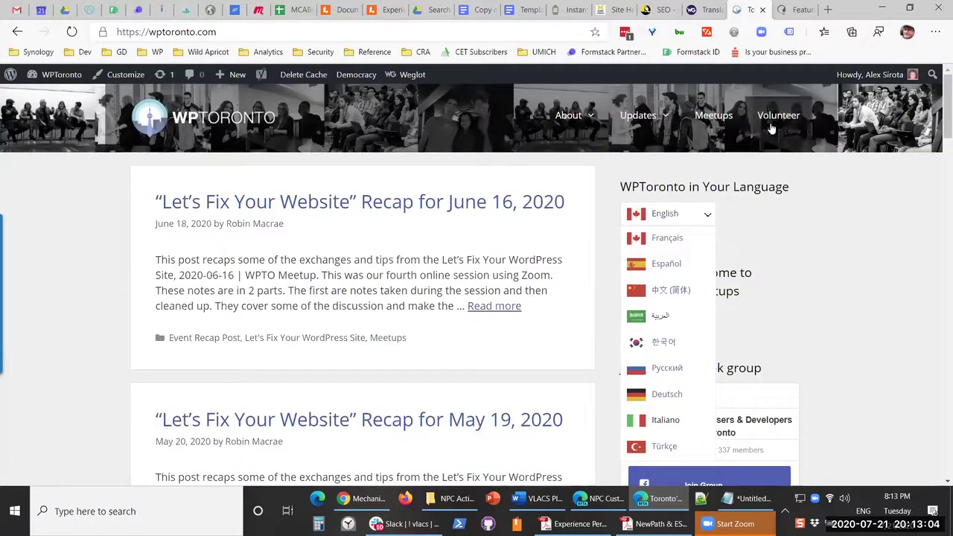
- Return to the Weglot dashboard and review the WordPress Toronto project's overview, activity log and full list of translations
click(705, 10)
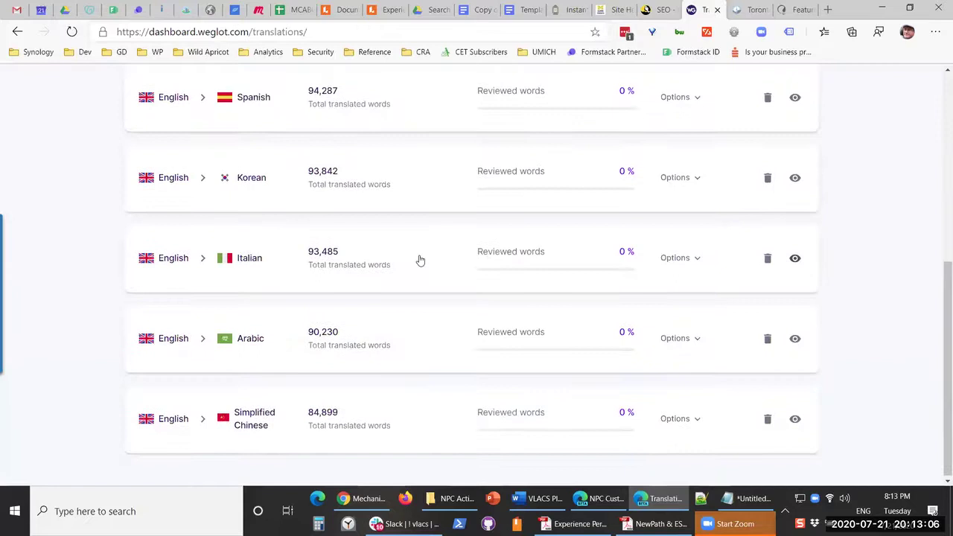
scroll(418, 260, up, 5)
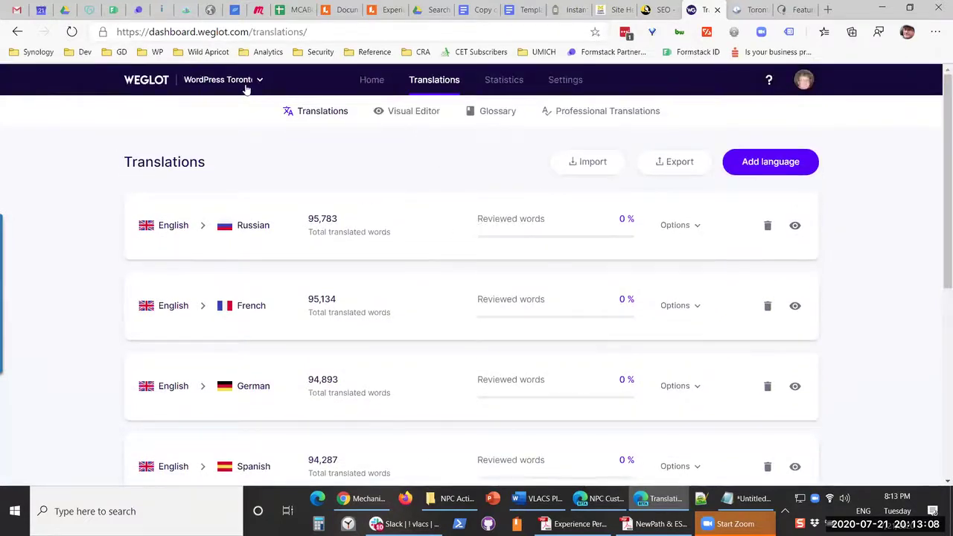
click(389, 86)
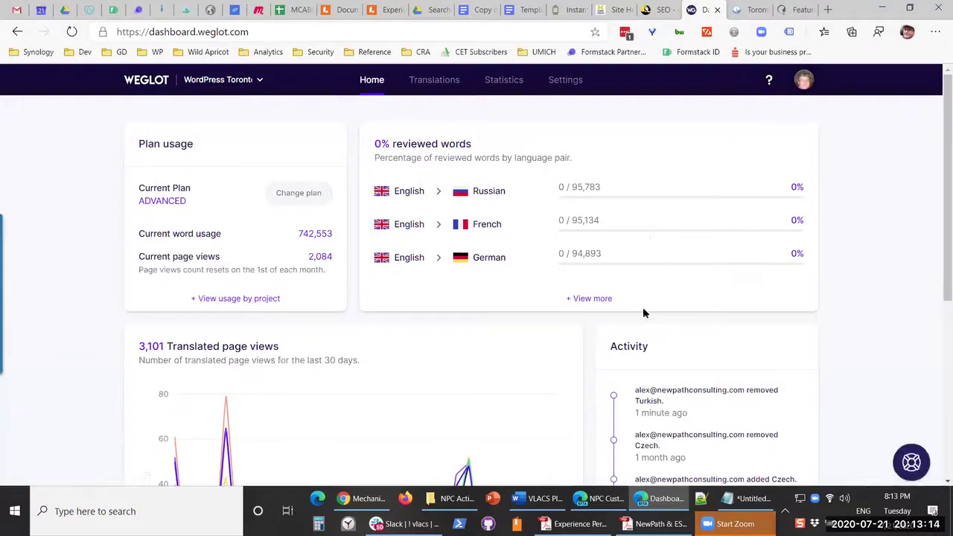
scroll(642, 313, down, 5)
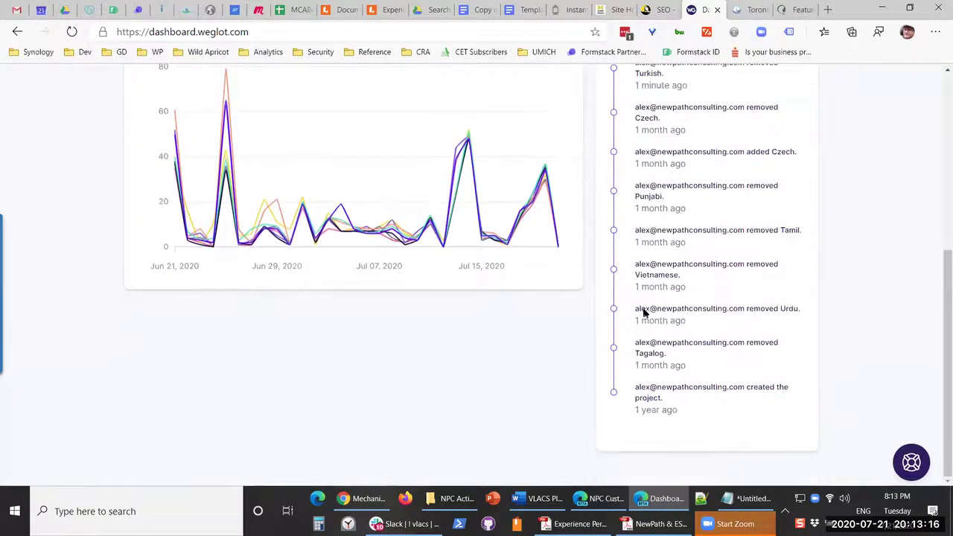
scroll(640, 305, up, 5)
click(594, 298)
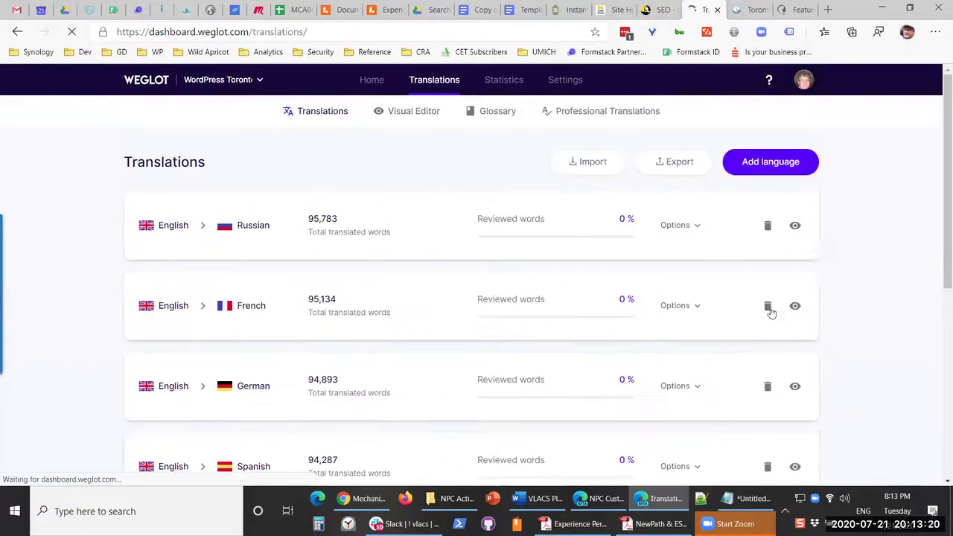
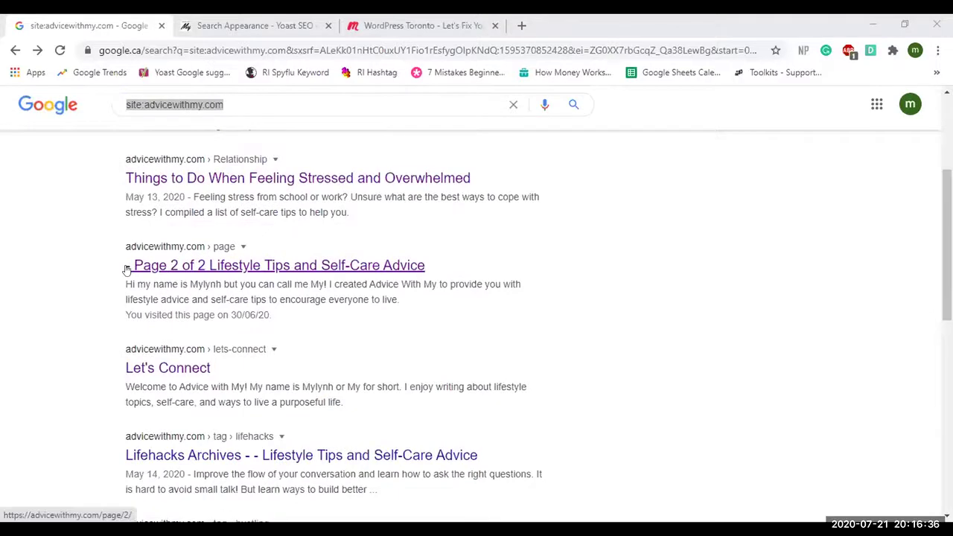
- Examine the titles and descriptions of the Google results for site:advicewithmy.com, especially the Lifehacks Archives snippet
scroll(231, 298, down, 1)
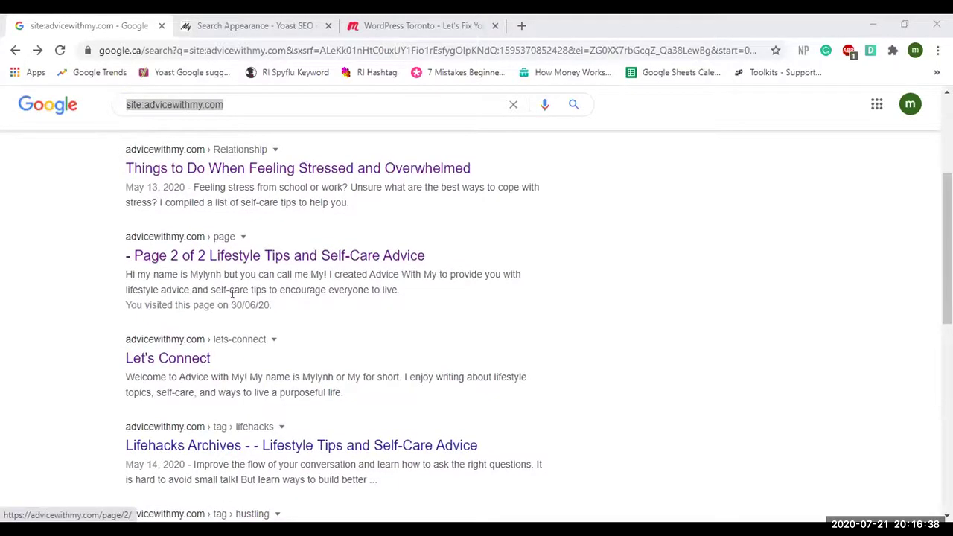
scroll(232, 294, down, 3)
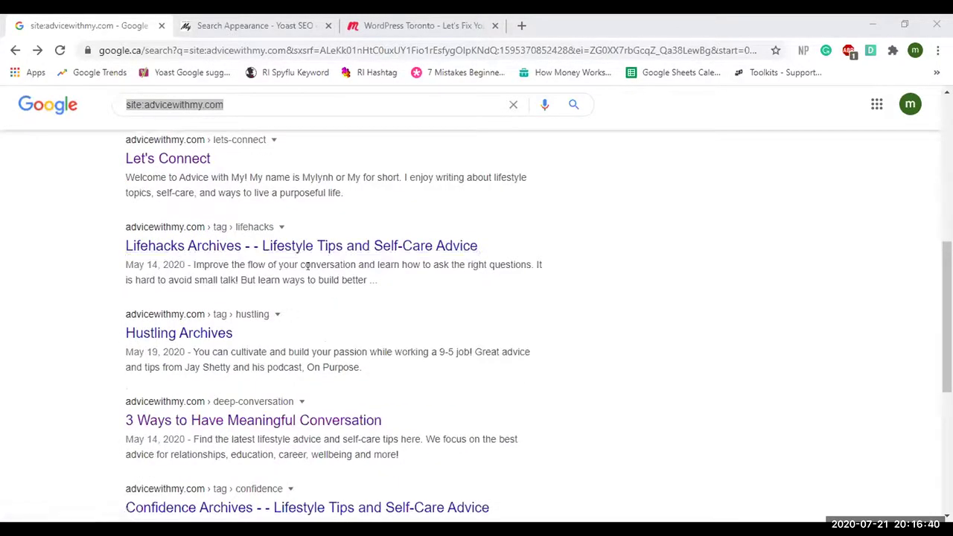
drag(374, 280, 196, 264)
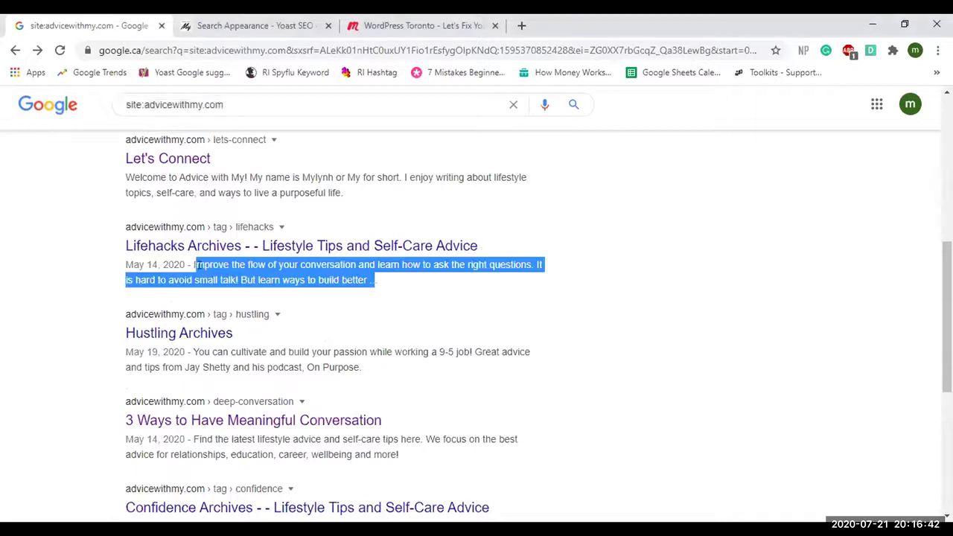
scroll(360, 290, down, 3)
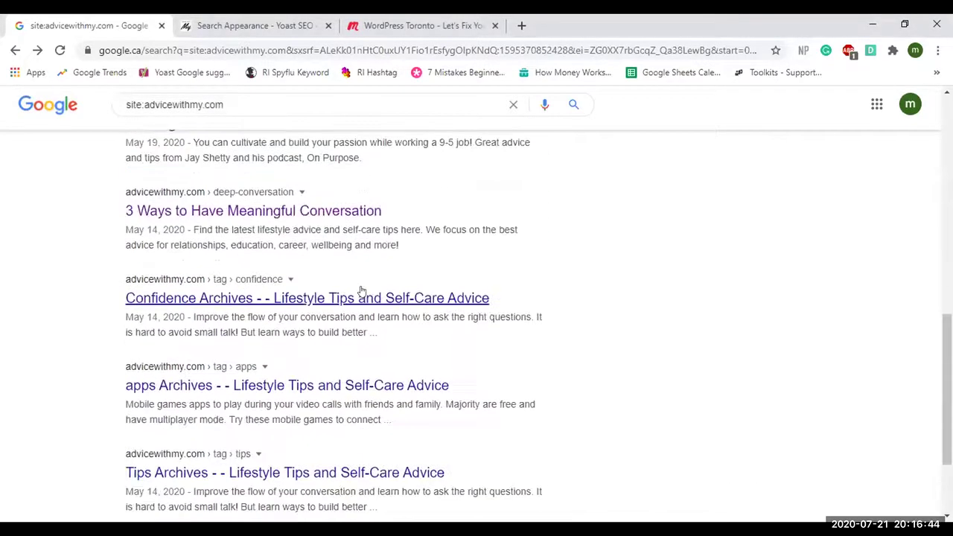
scroll(361, 293, up, 4)
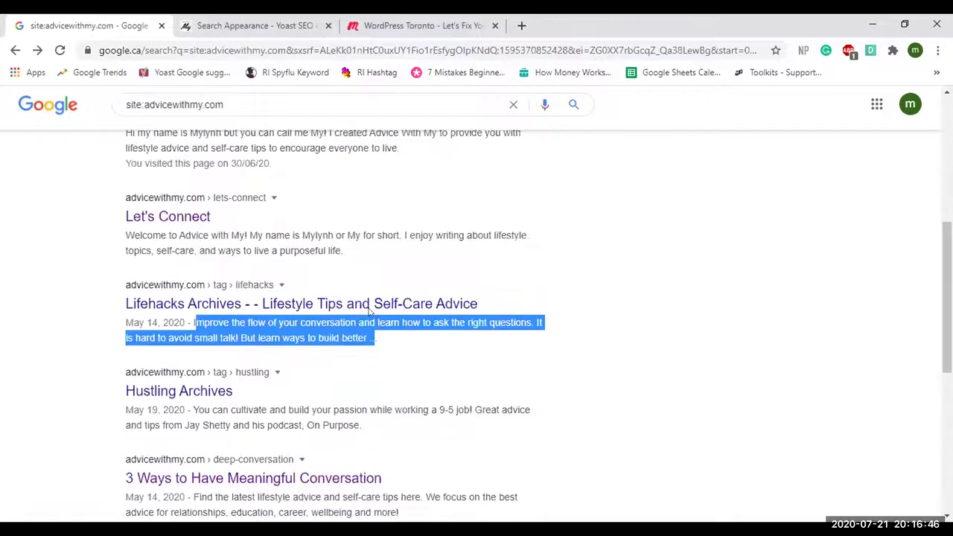
scroll(372, 313, up, 3)
scroll(429, 323, up, 1)
scroll(428, 323, up, 1)
scroll(425, 323, down, 5)
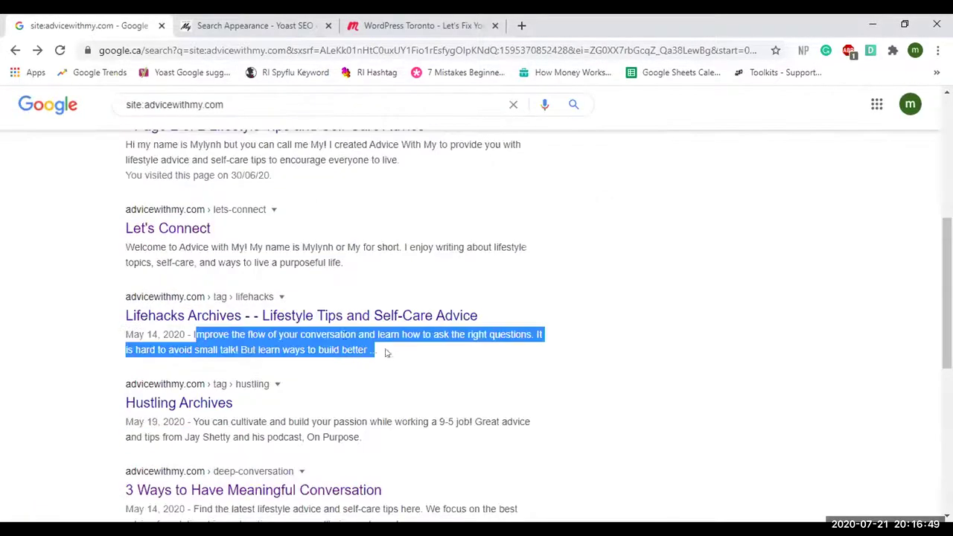
- Open the Lifehacks Archives search result and compare the tag page's content with its Google description
click(330, 317)
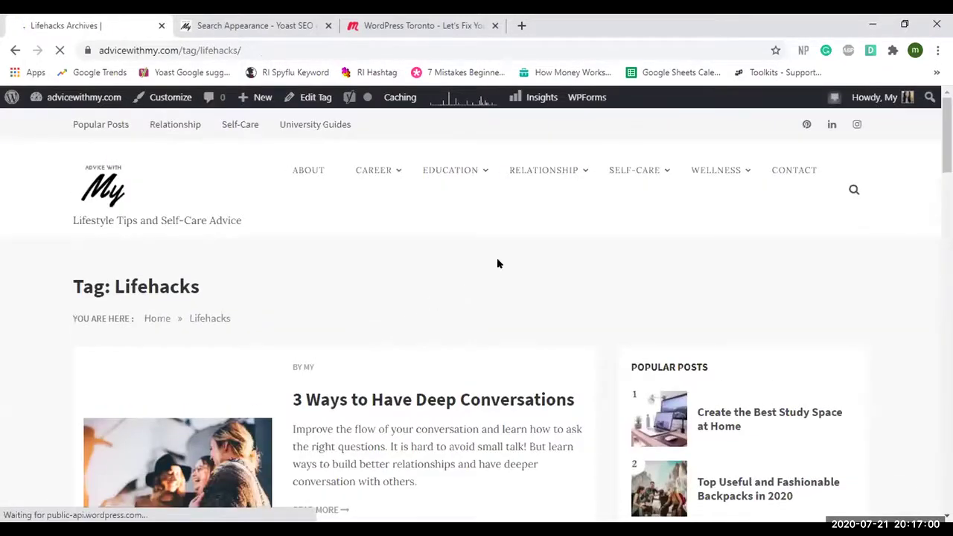
scroll(503, 245, down, 3)
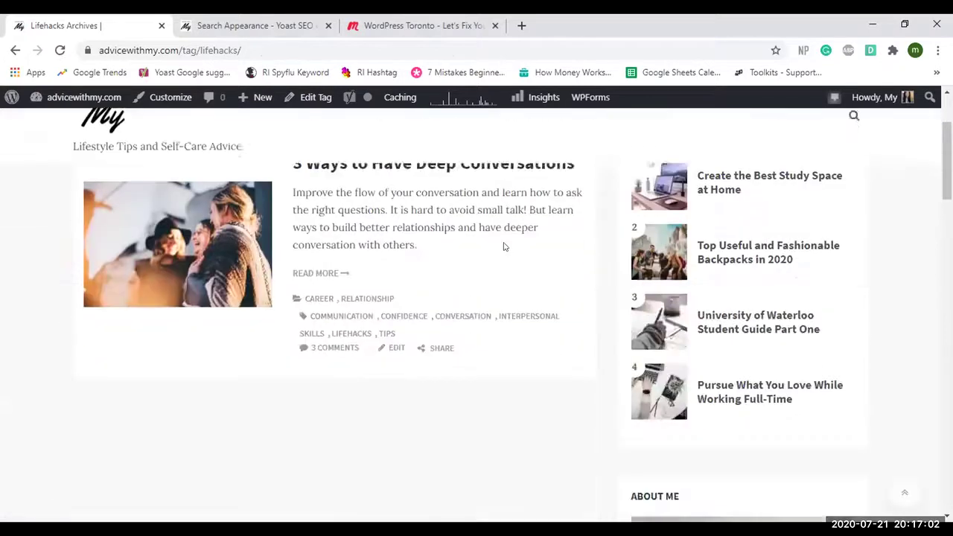
scroll(503, 246, up, 4)
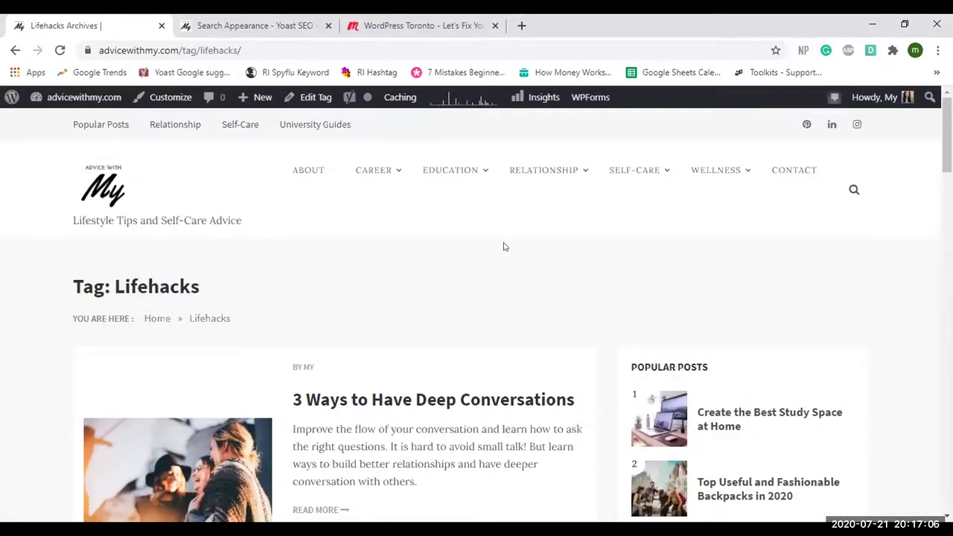
scroll(492, 255, down, 1)
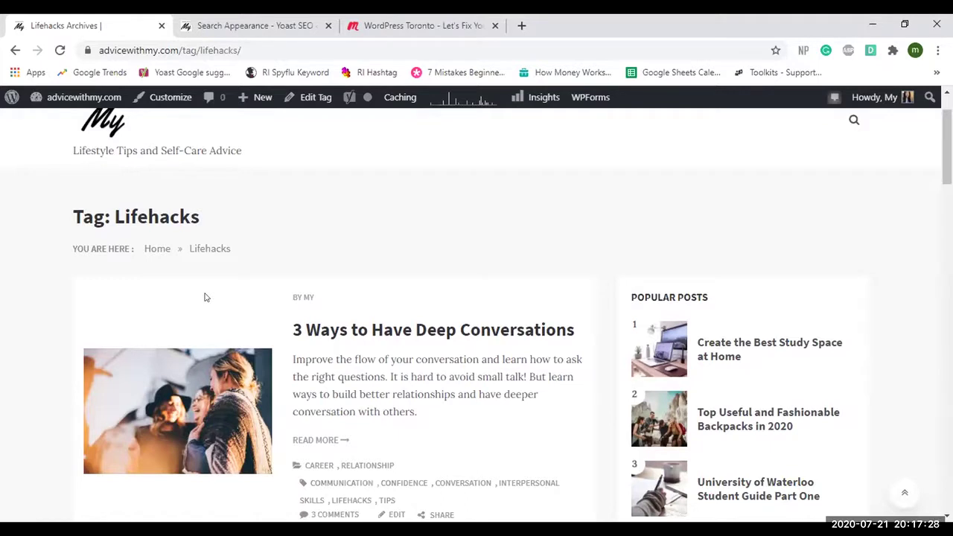
scroll(207, 297, down, 2)
scroll(300, 346, up, 2)
scroll(312, 224, down, 2)
scroll(312, 225, up, 2)
scroll(313, 225, down, 2)
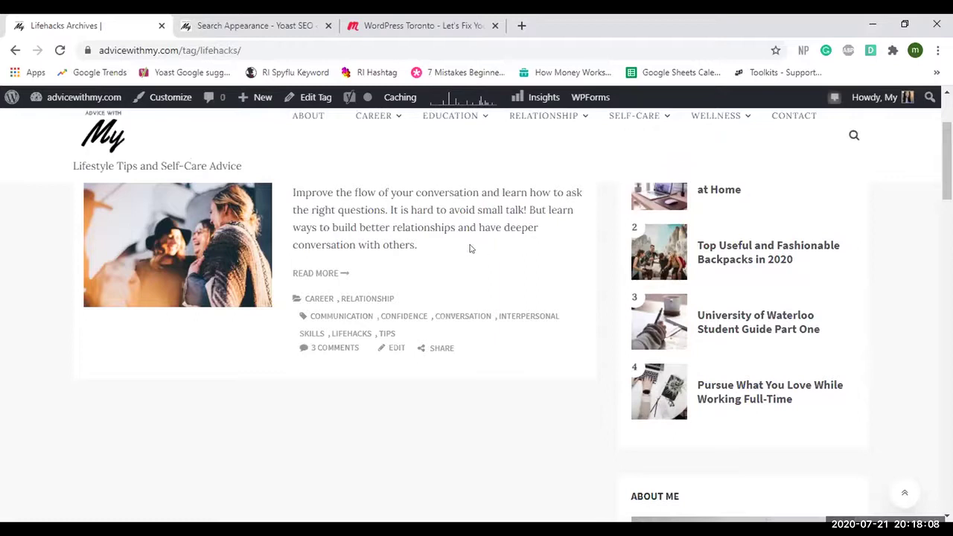
scroll(462, 257, up, 3)
scroll(457, 270, up, 1)
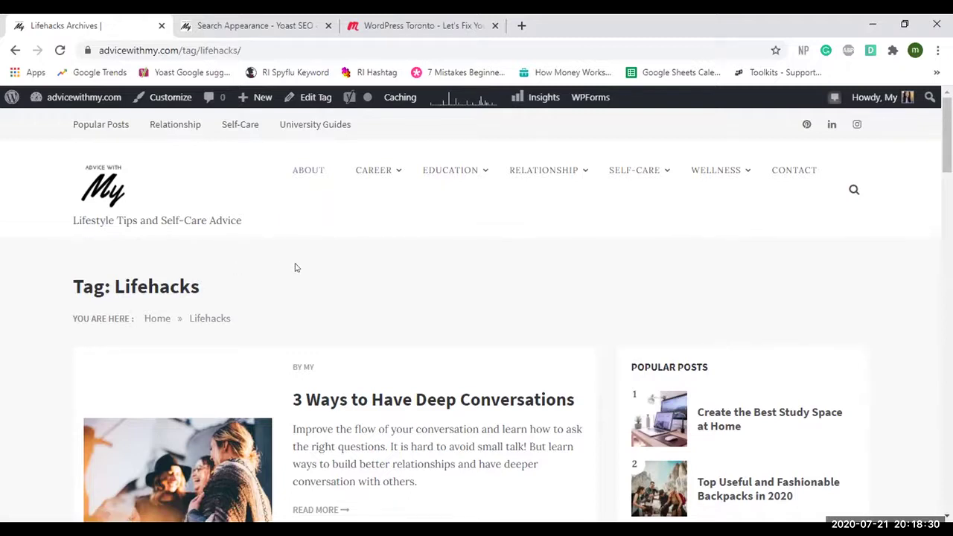
- Check the Lifehacks tag heading against the categories and tags listed under the 3 Ways to Have Deep Conversations post
scroll(301, 264, down, 1)
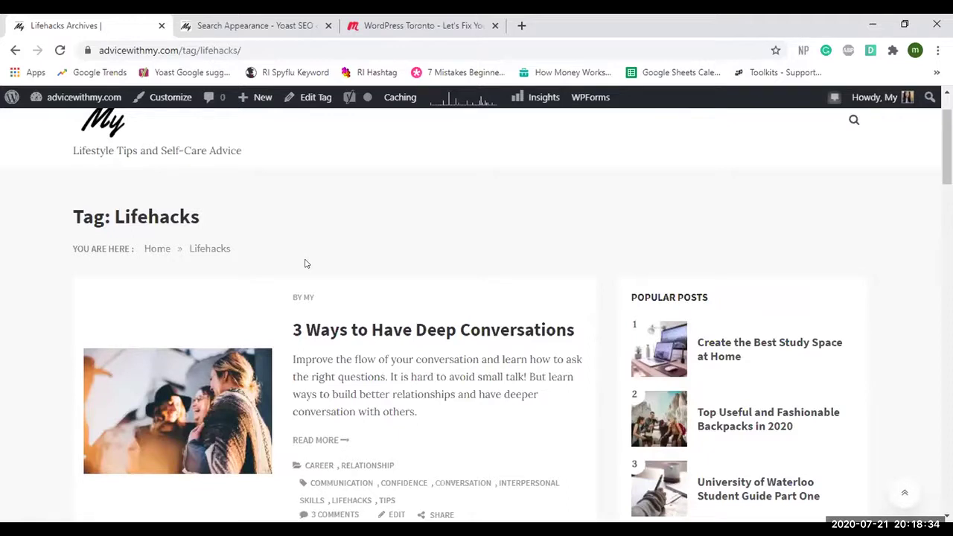
scroll(405, 268, down, 3)
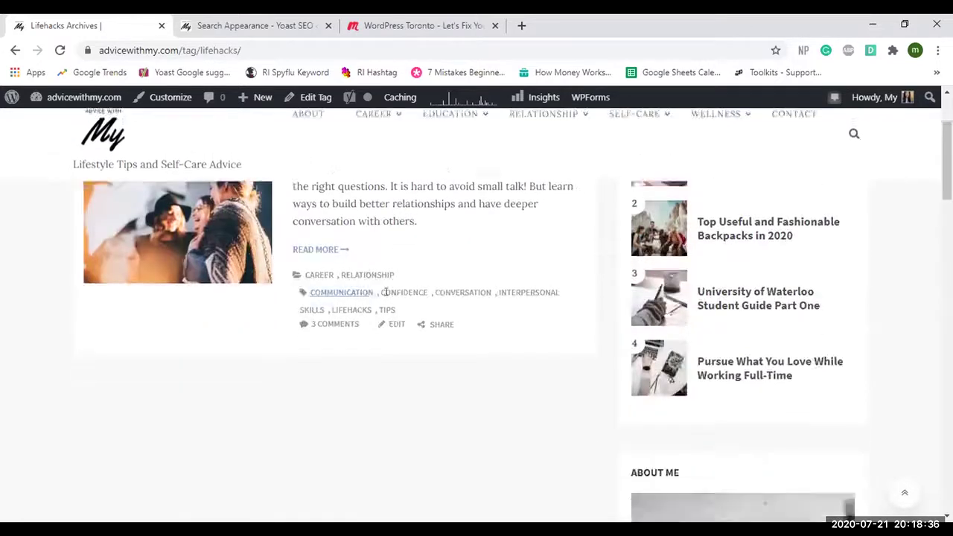
scroll(406, 276, up, 3)
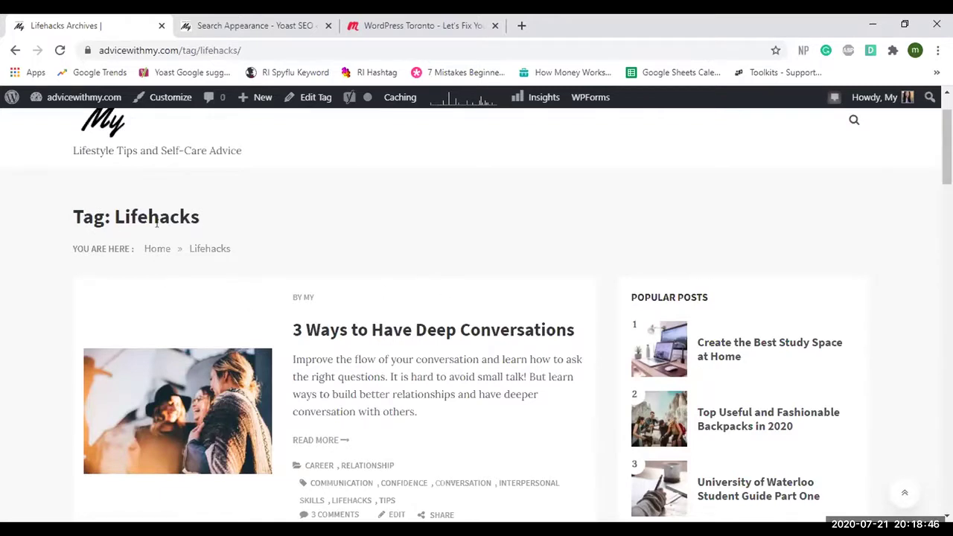
scroll(207, 146, up, 1)
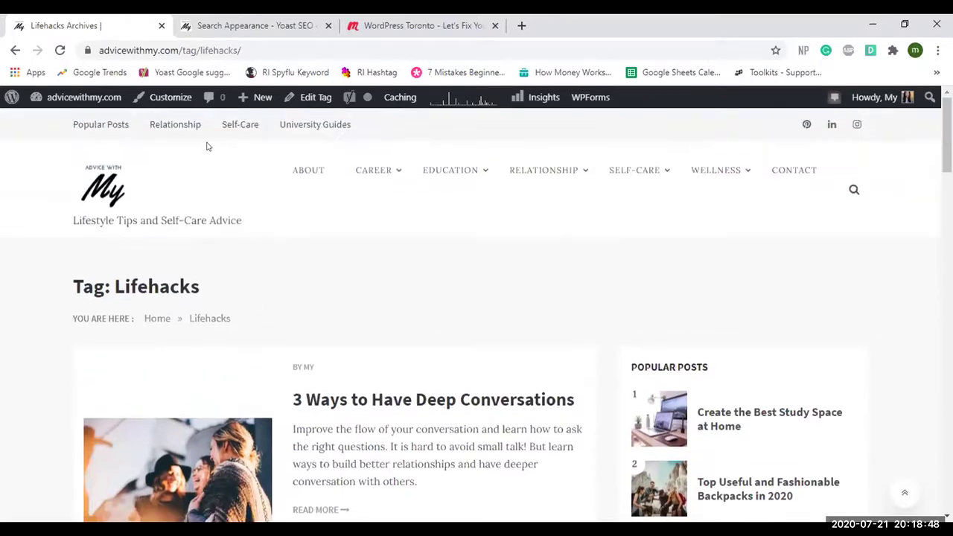
scroll(451, 302, down, 3)
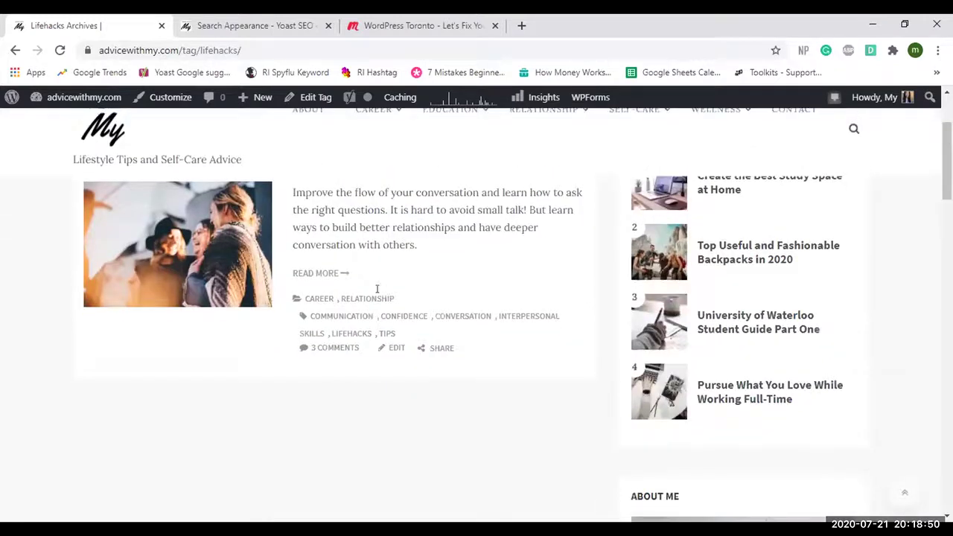
scroll(377, 289, up, 3)
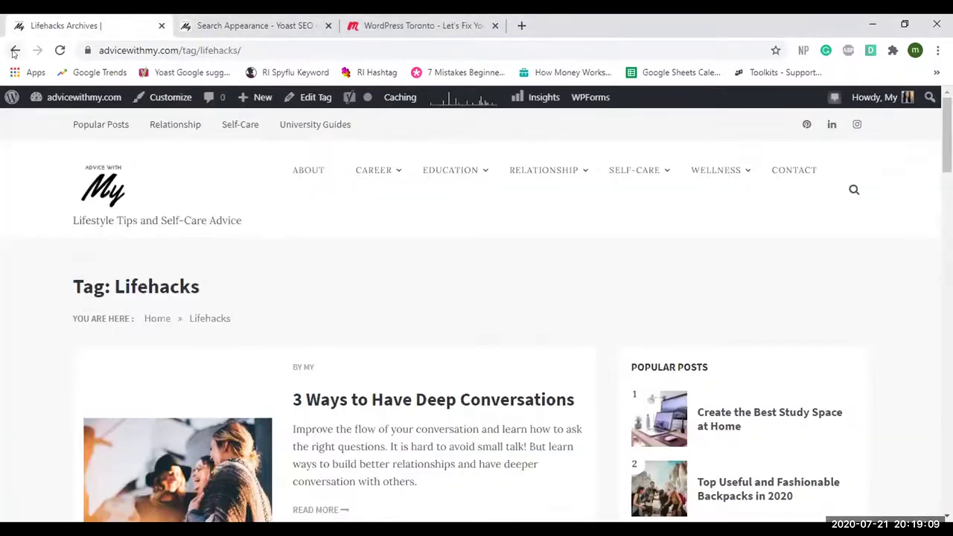
- Go back to the Google results and compare the descriptions of the 3 Ways to Have Meaningful Conversation post and the tag archives
click(15, 51)
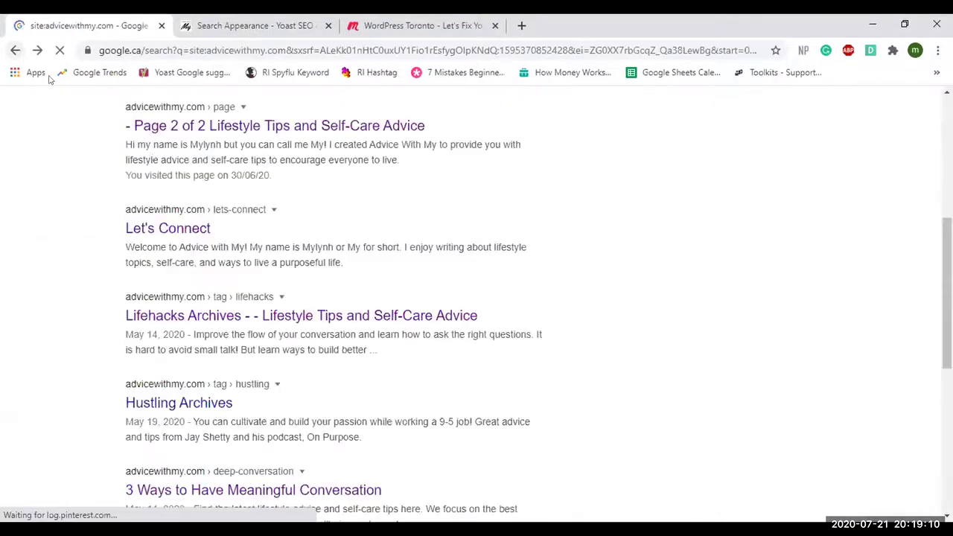
scroll(285, 247, down, 1)
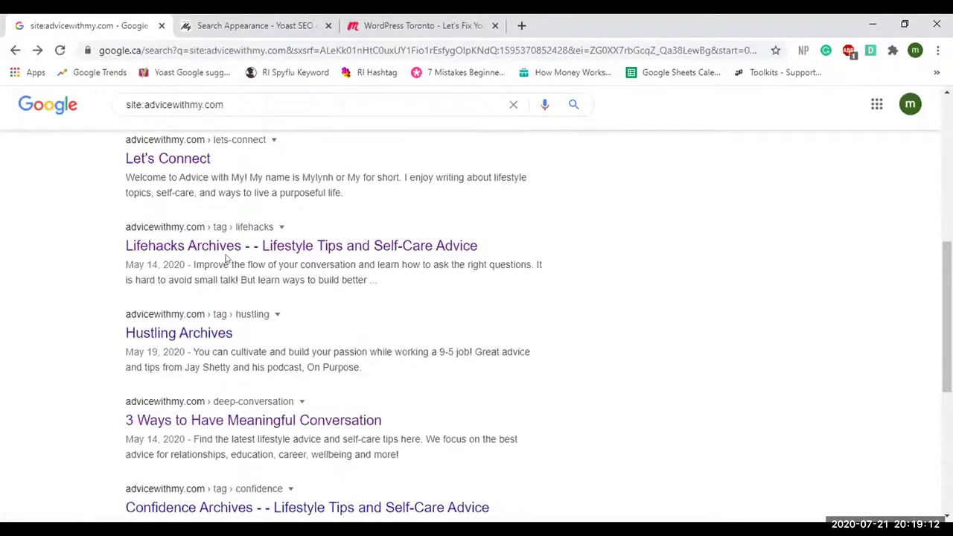
click(210, 249)
scroll(451, 275, down, 3)
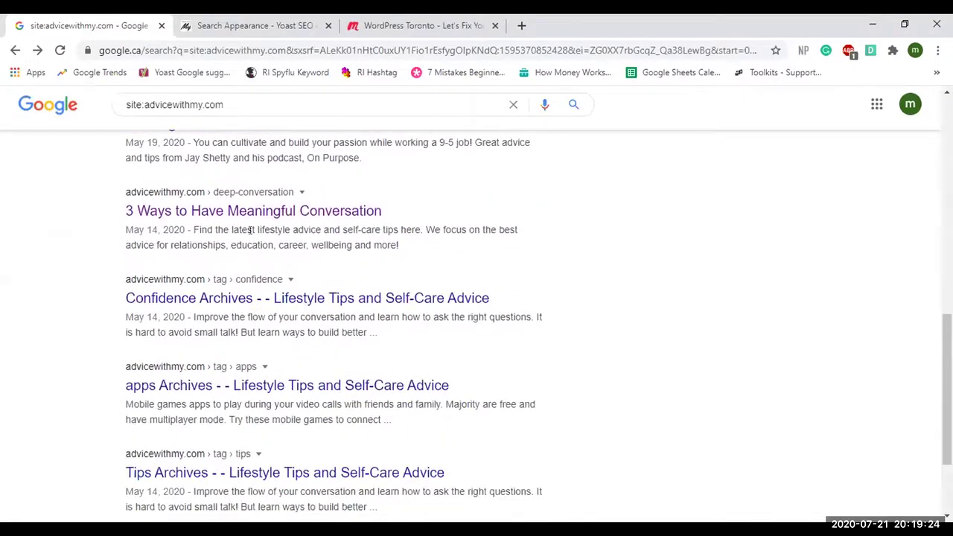
drag(253, 230, 397, 245)
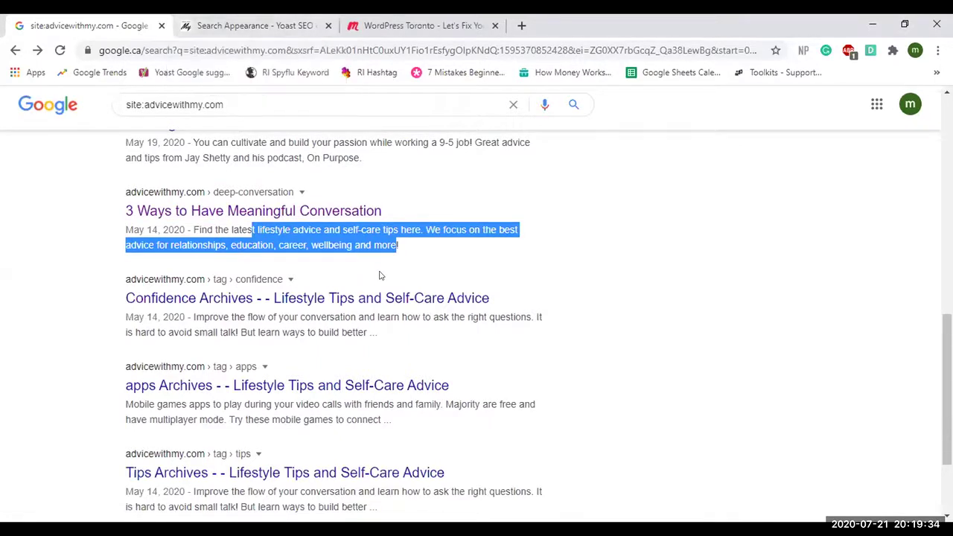
scroll(379, 273, down, 2)
scroll(197, 422, down, 1)
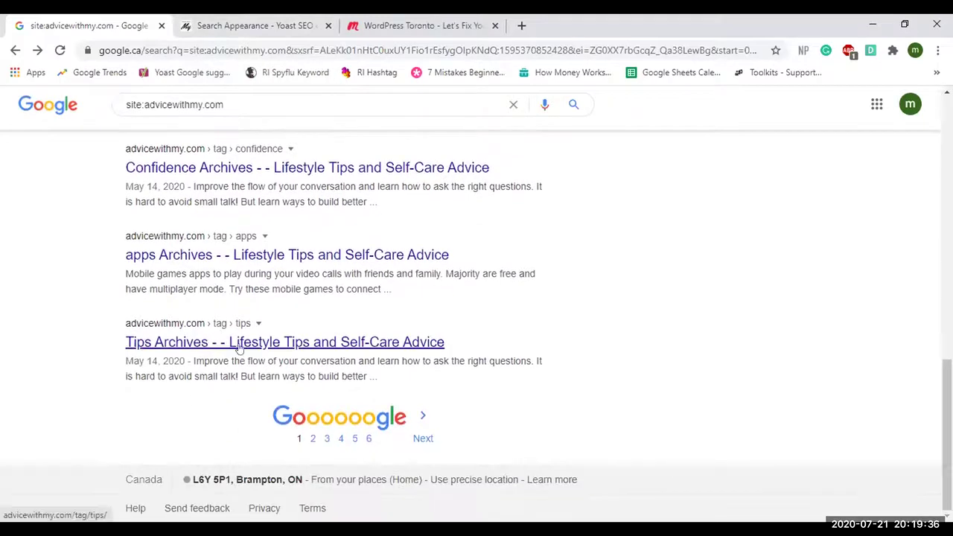
drag(303, 372, 242, 369)
scroll(422, 368, up, 3)
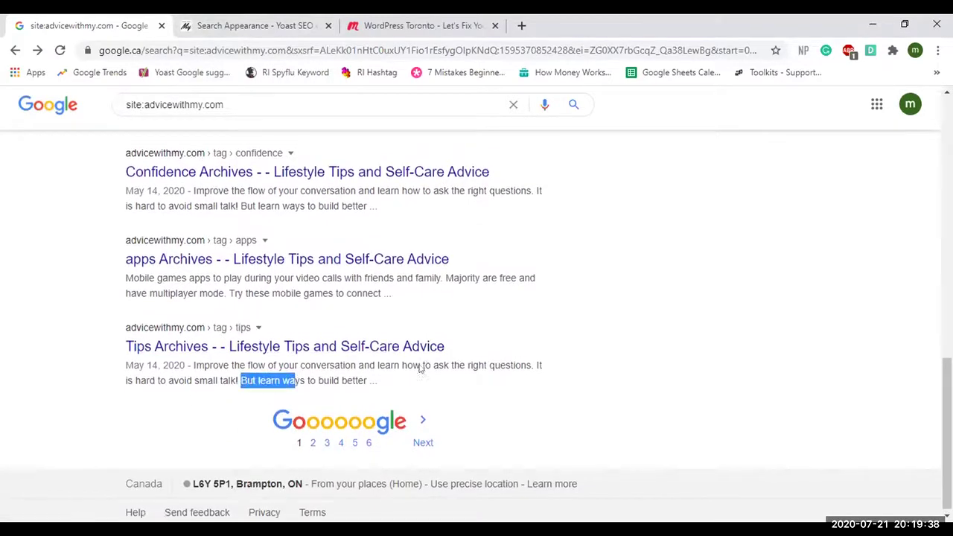
scroll(440, 358, up, 3)
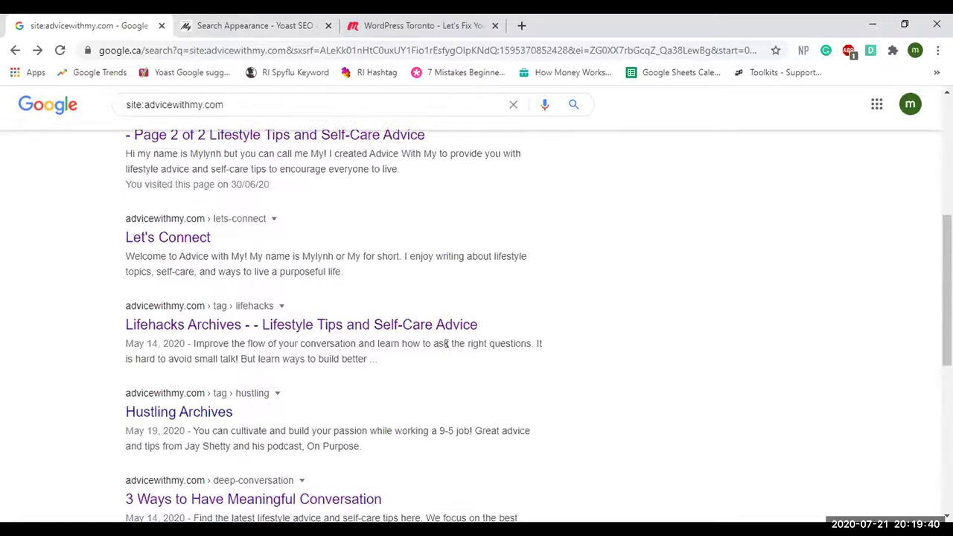
scroll(446, 346, up, 4)
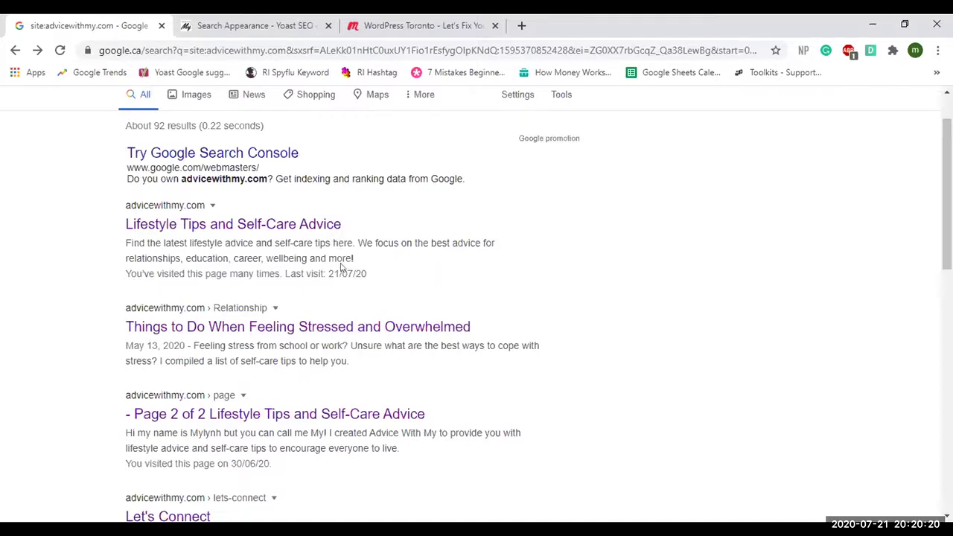
- Switch to the Yoast SEO Search Appearance settings and review the title separator, homepage SEO title and meta description
click(255, 27)
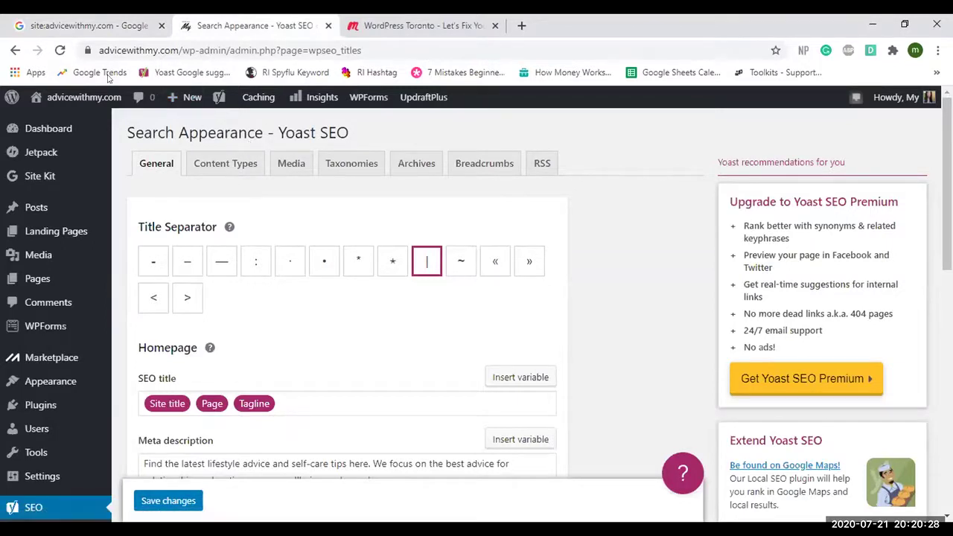
scroll(316, 274, down, 1)
scroll(384, 280, down, 1)
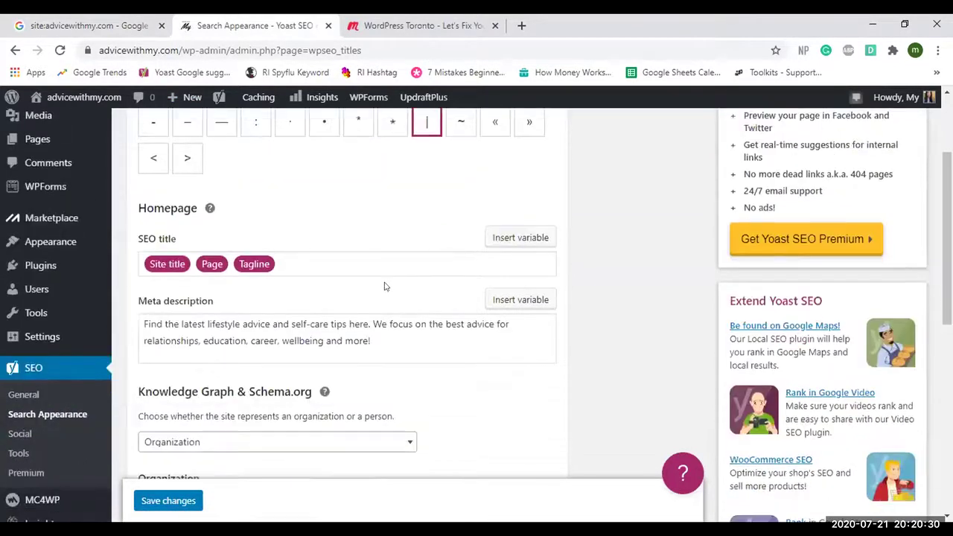
scroll(424, 289, up, 1)
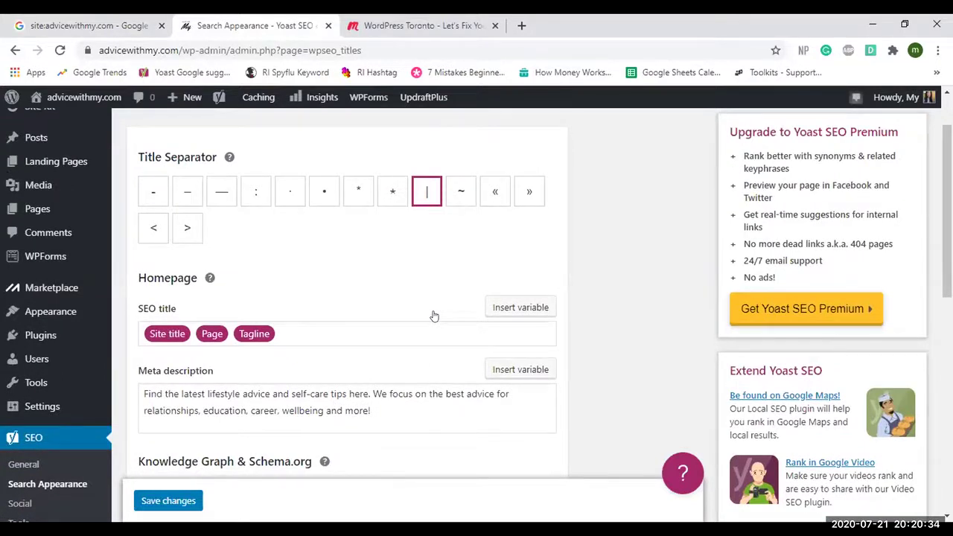
- Open the Taxonomies settings in Search Appearance and expand the Tags (post_tag) section
scroll(434, 316, down, 1)
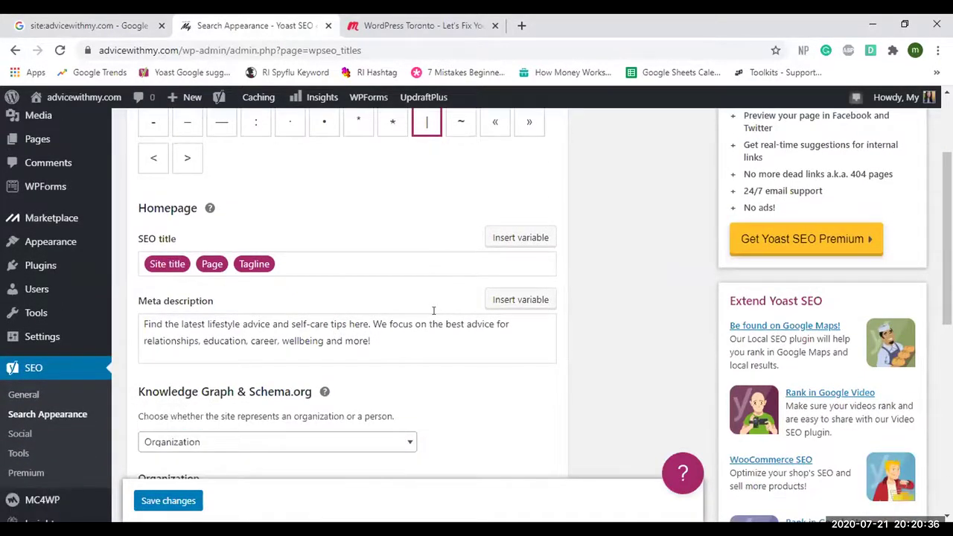
scroll(434, 311, up, 2)
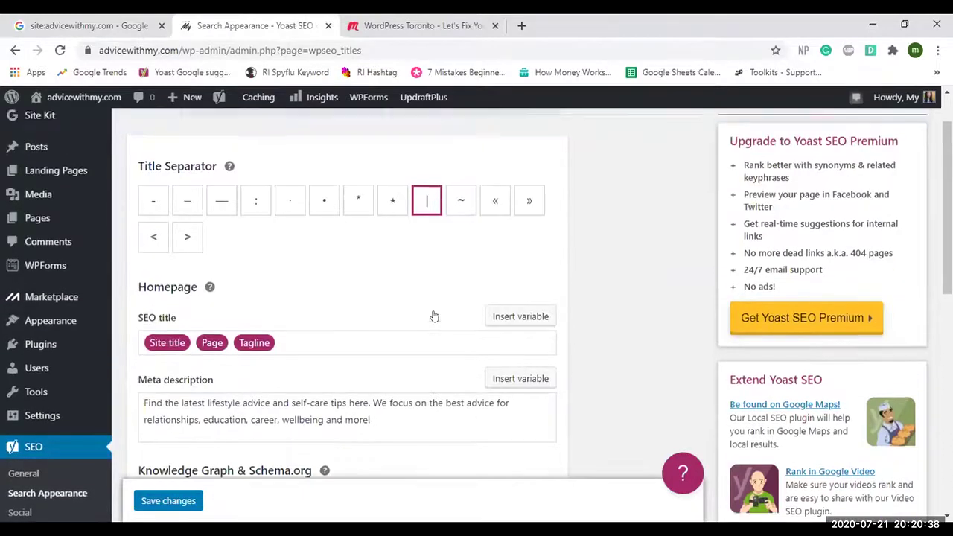
click(345, 177)
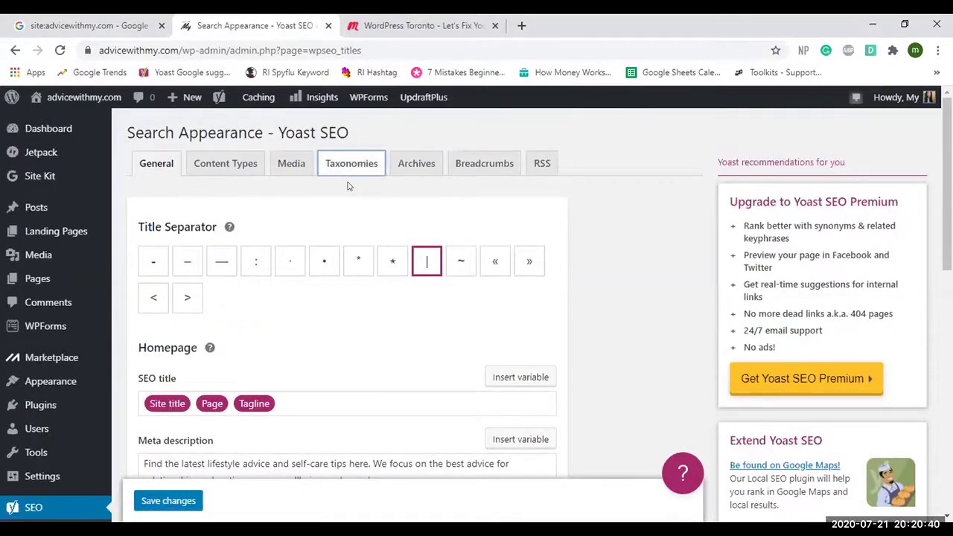
click(344, 166)
scroll(363, 281, down, 2)
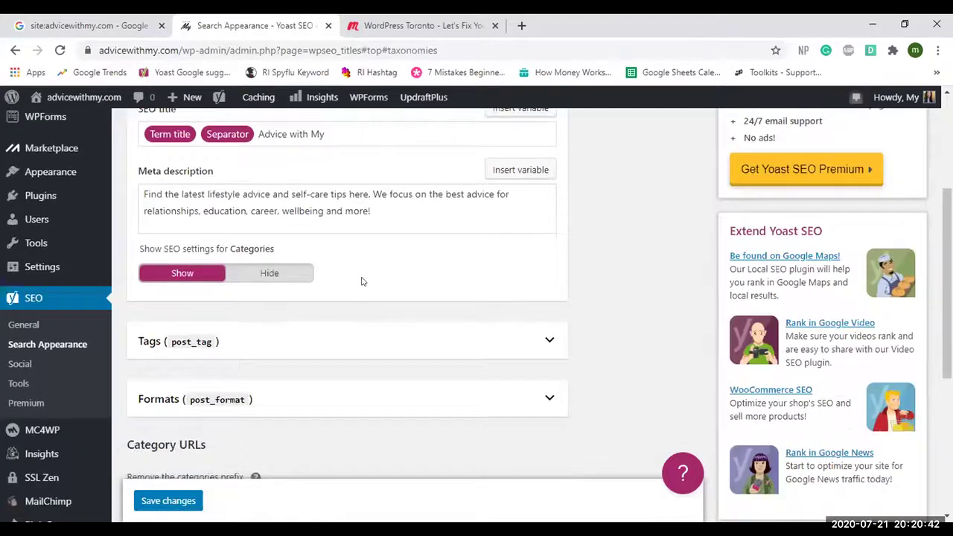
scroll(362, 281, down, 1)
click(251, 260)
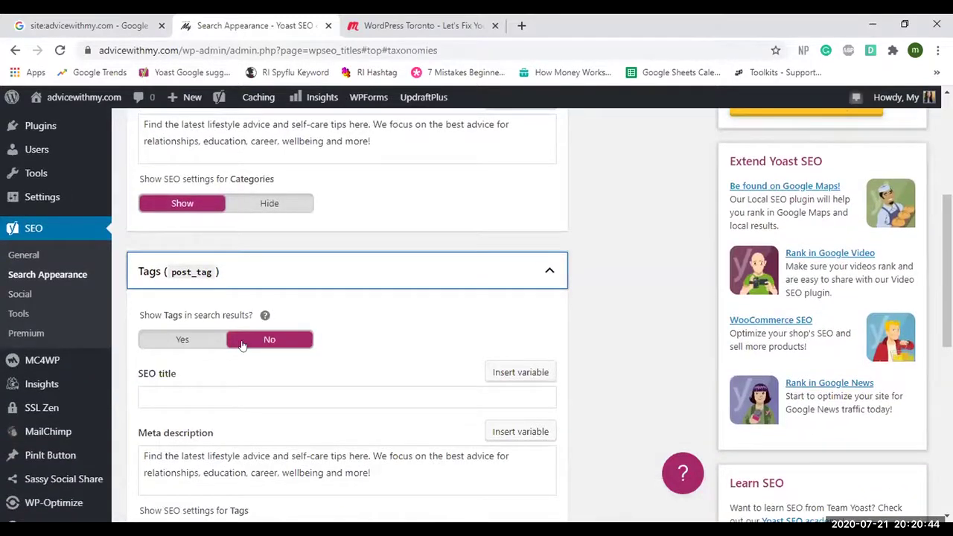
- Review the Tags title and meta description settings and show the help explanation for displaying tags in search results
scroll(293, 345, down, 2)
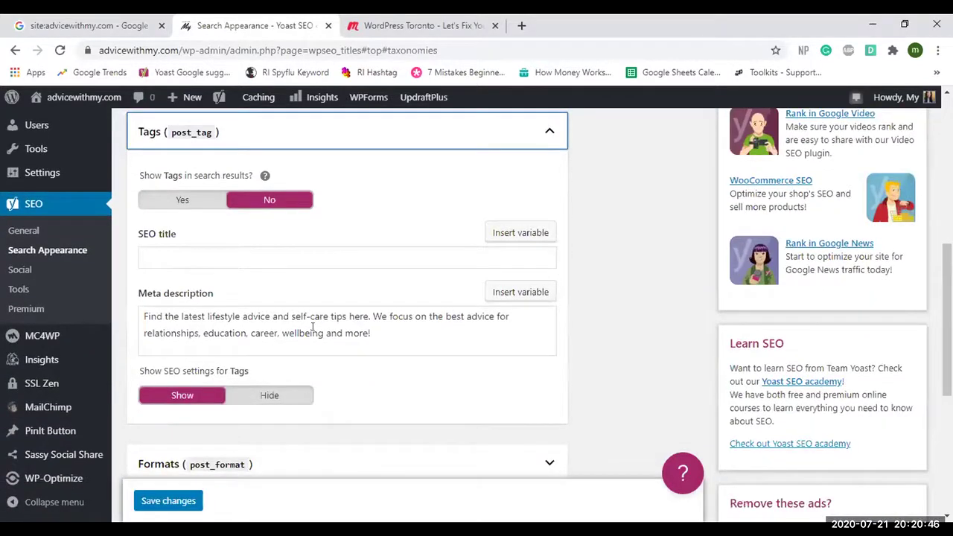
scroll(346, 365, up, 2)
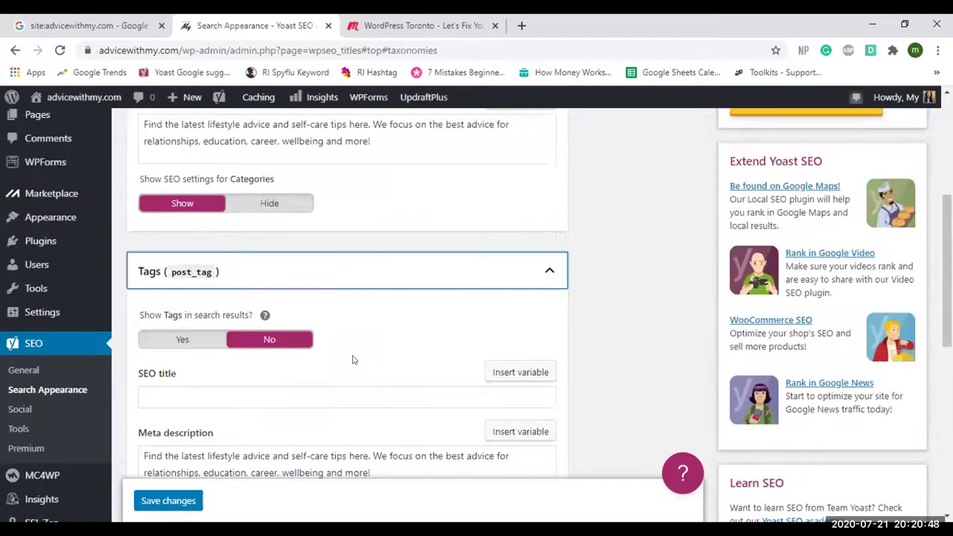
scroll(429, 352, up, 1)
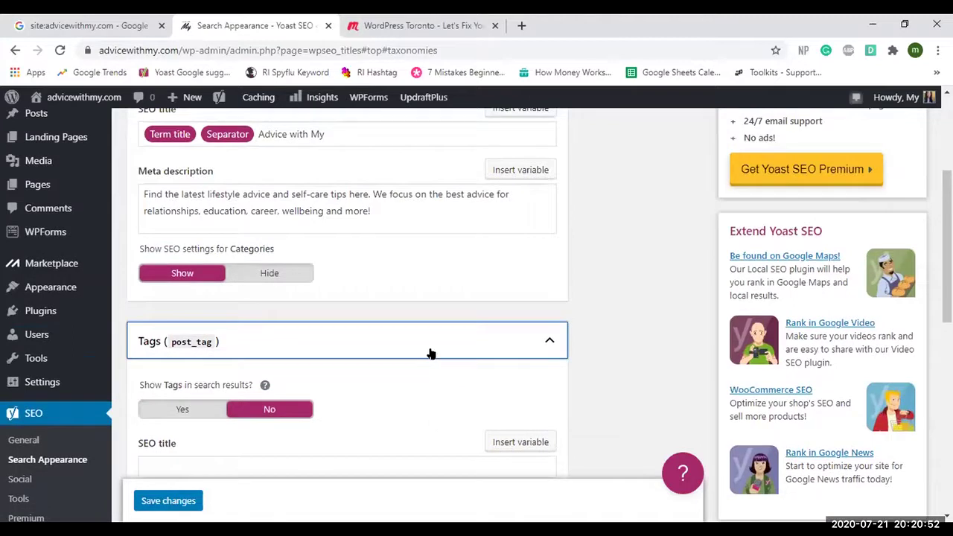
scroll(430, 352, down, 2)
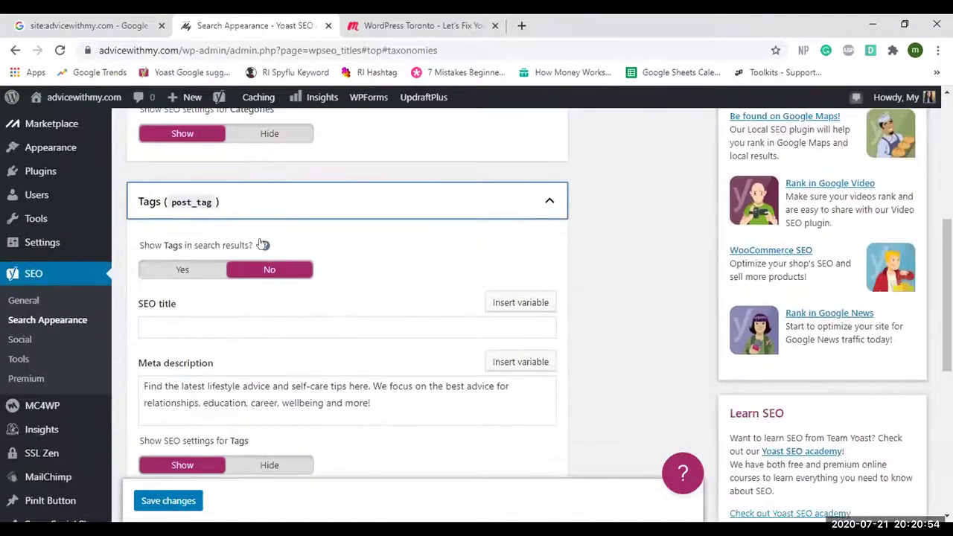
click(265, 245)
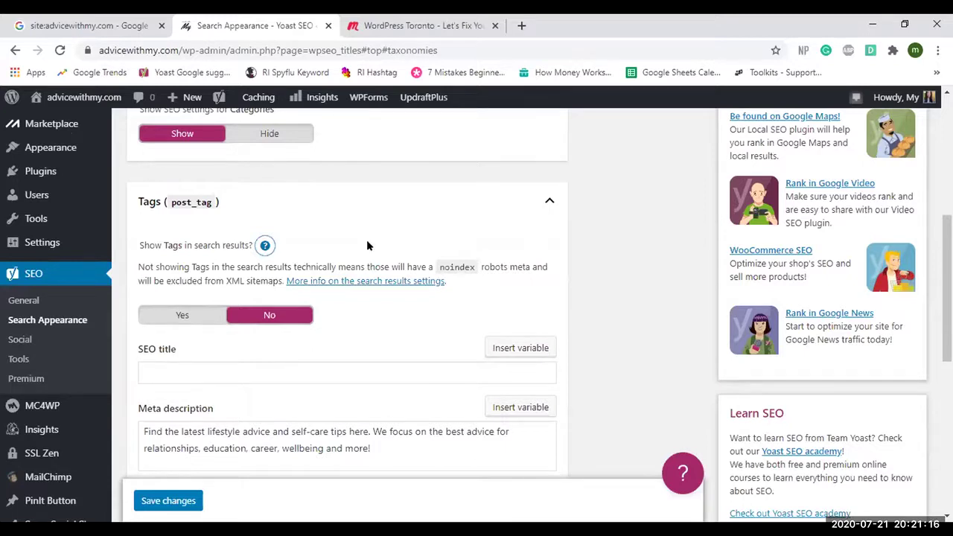
- Review the Categories section's search results visibility, SEO title and meta description for comparison with the Tags settings
scroll(367, 244, up, 2)
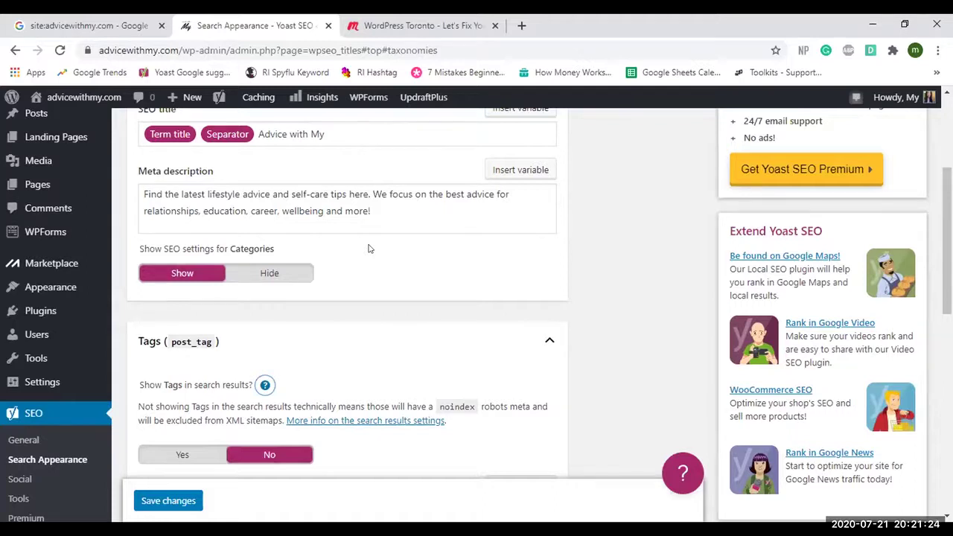
scroll(367, 248, up, 2)
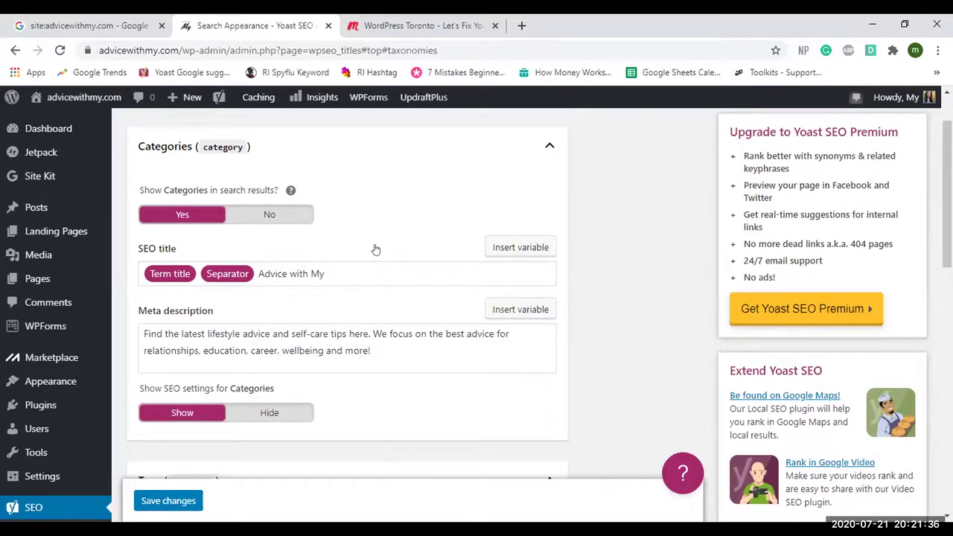
scroll(424, 300, up, 1)
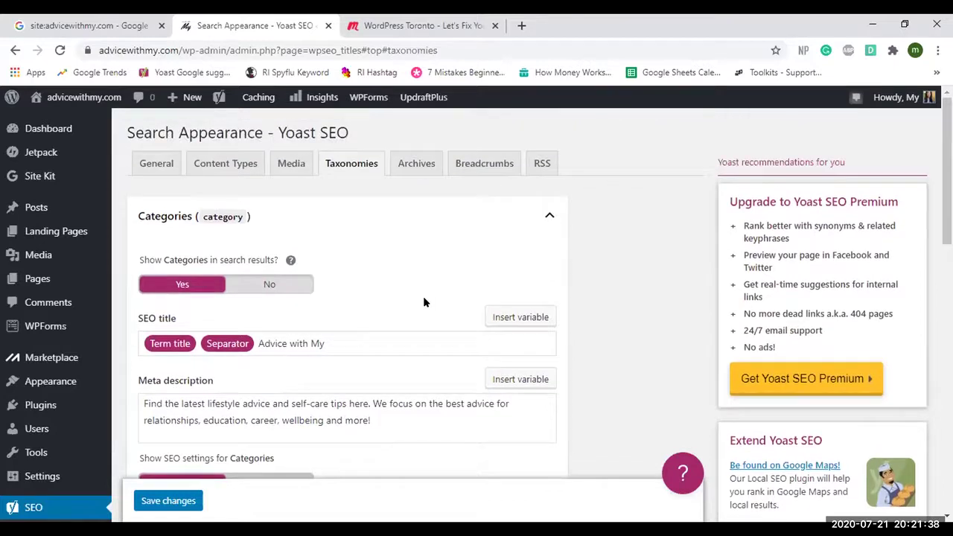